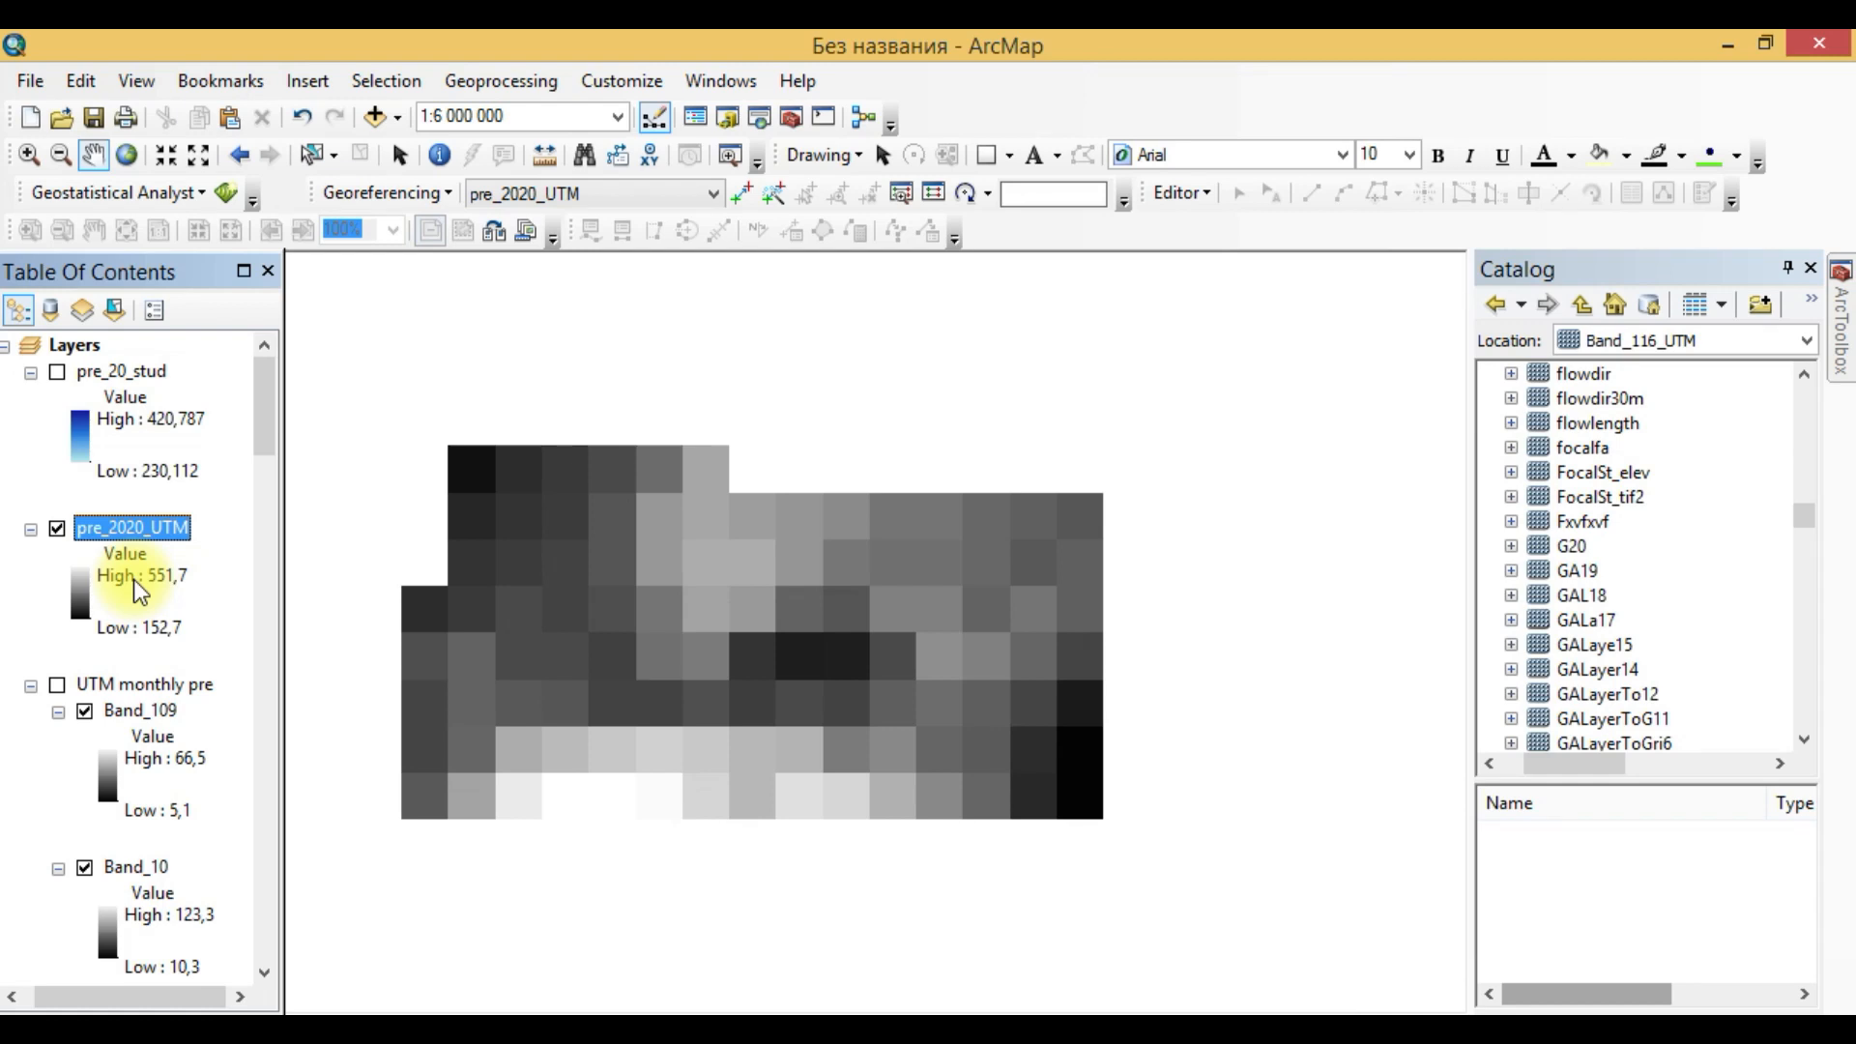
Compare the UTM monthly pre, pre_2020_UTM and pre_20_stud rasters on the map by switching their visibility on and off.
left_click(57, 684)
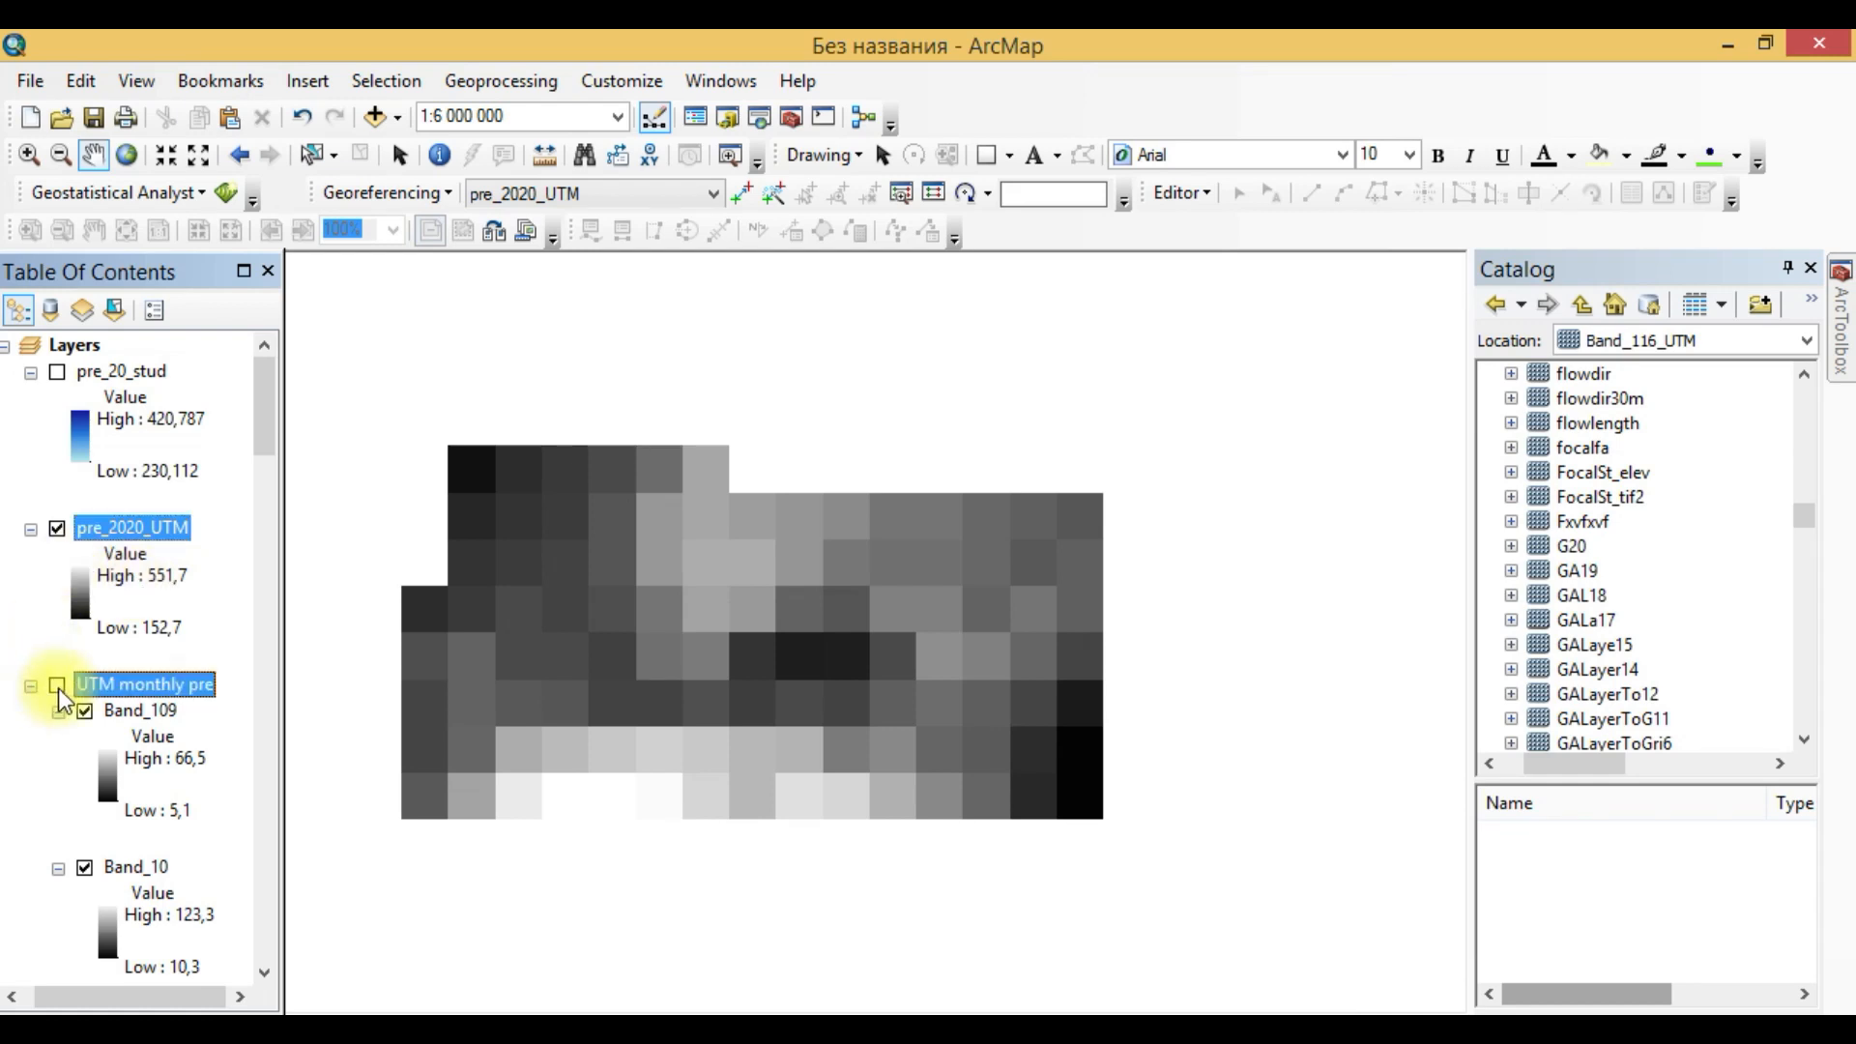
left_click(56, 530)
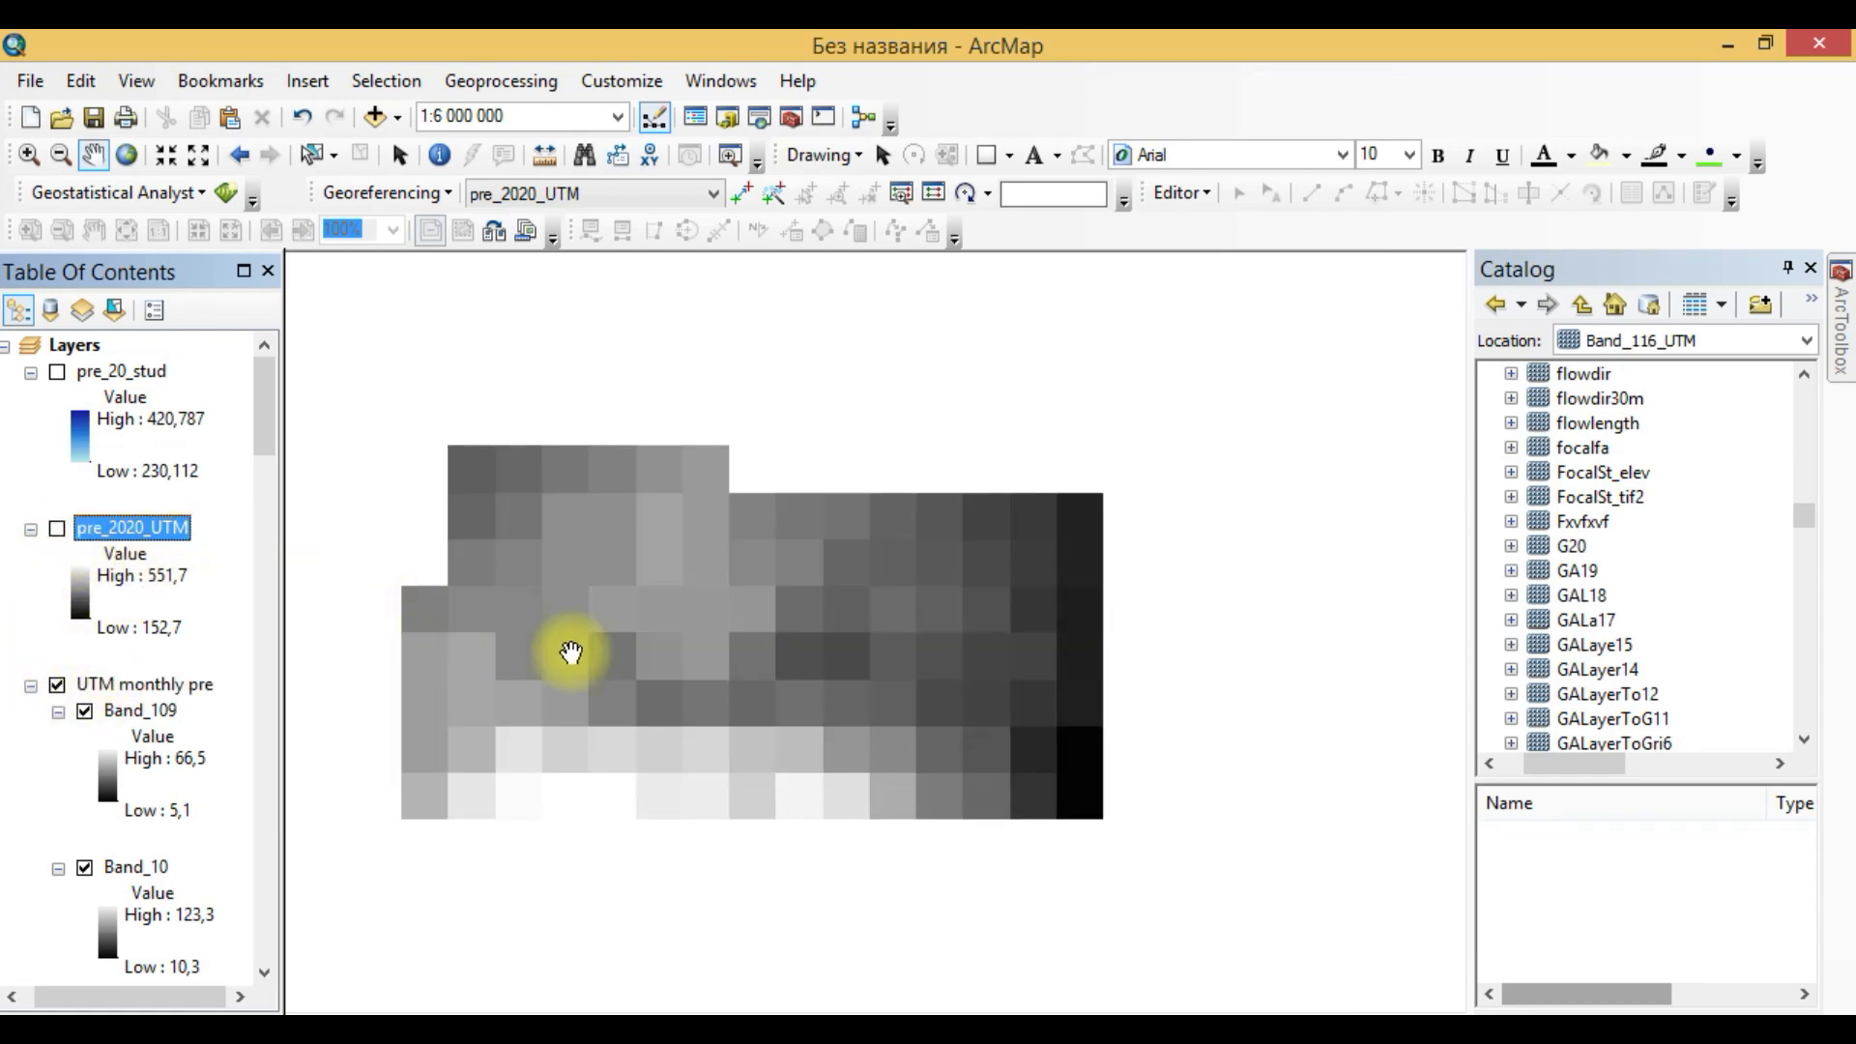
left_click_drag(570, 651, 608, 684)
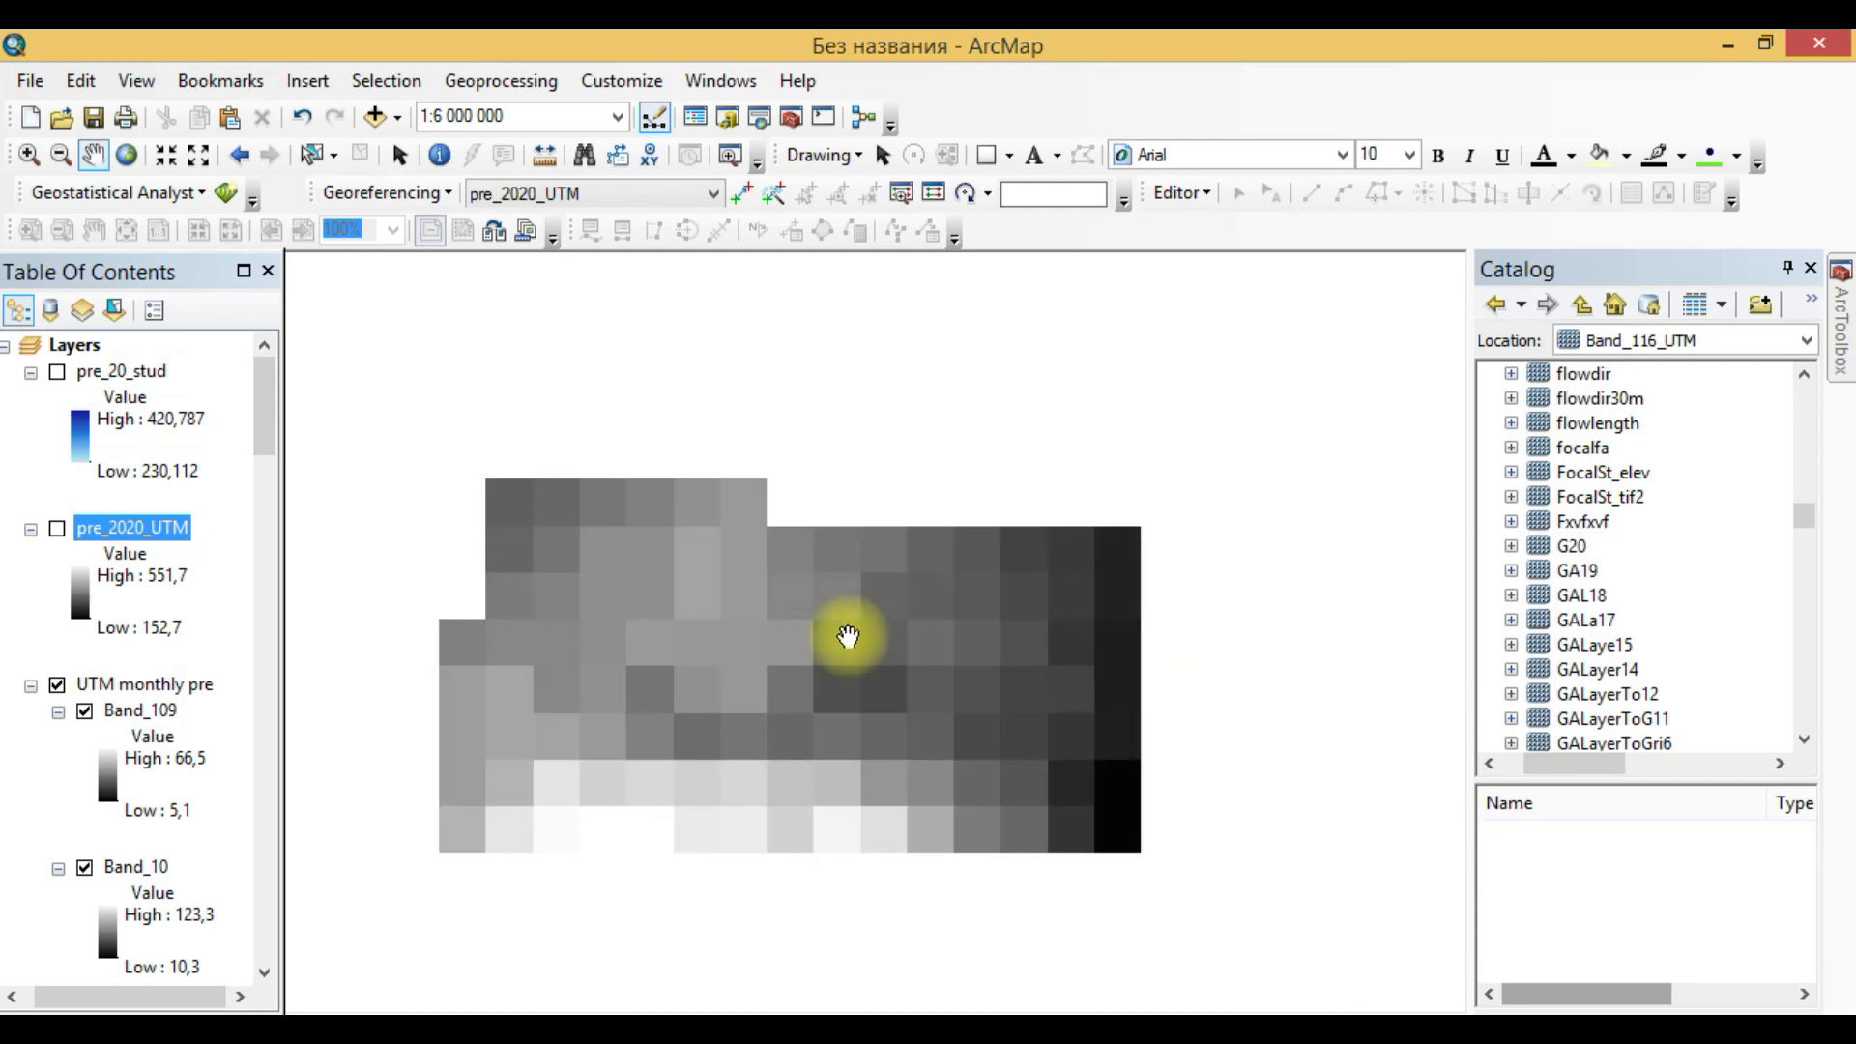
left_click(56, 528)
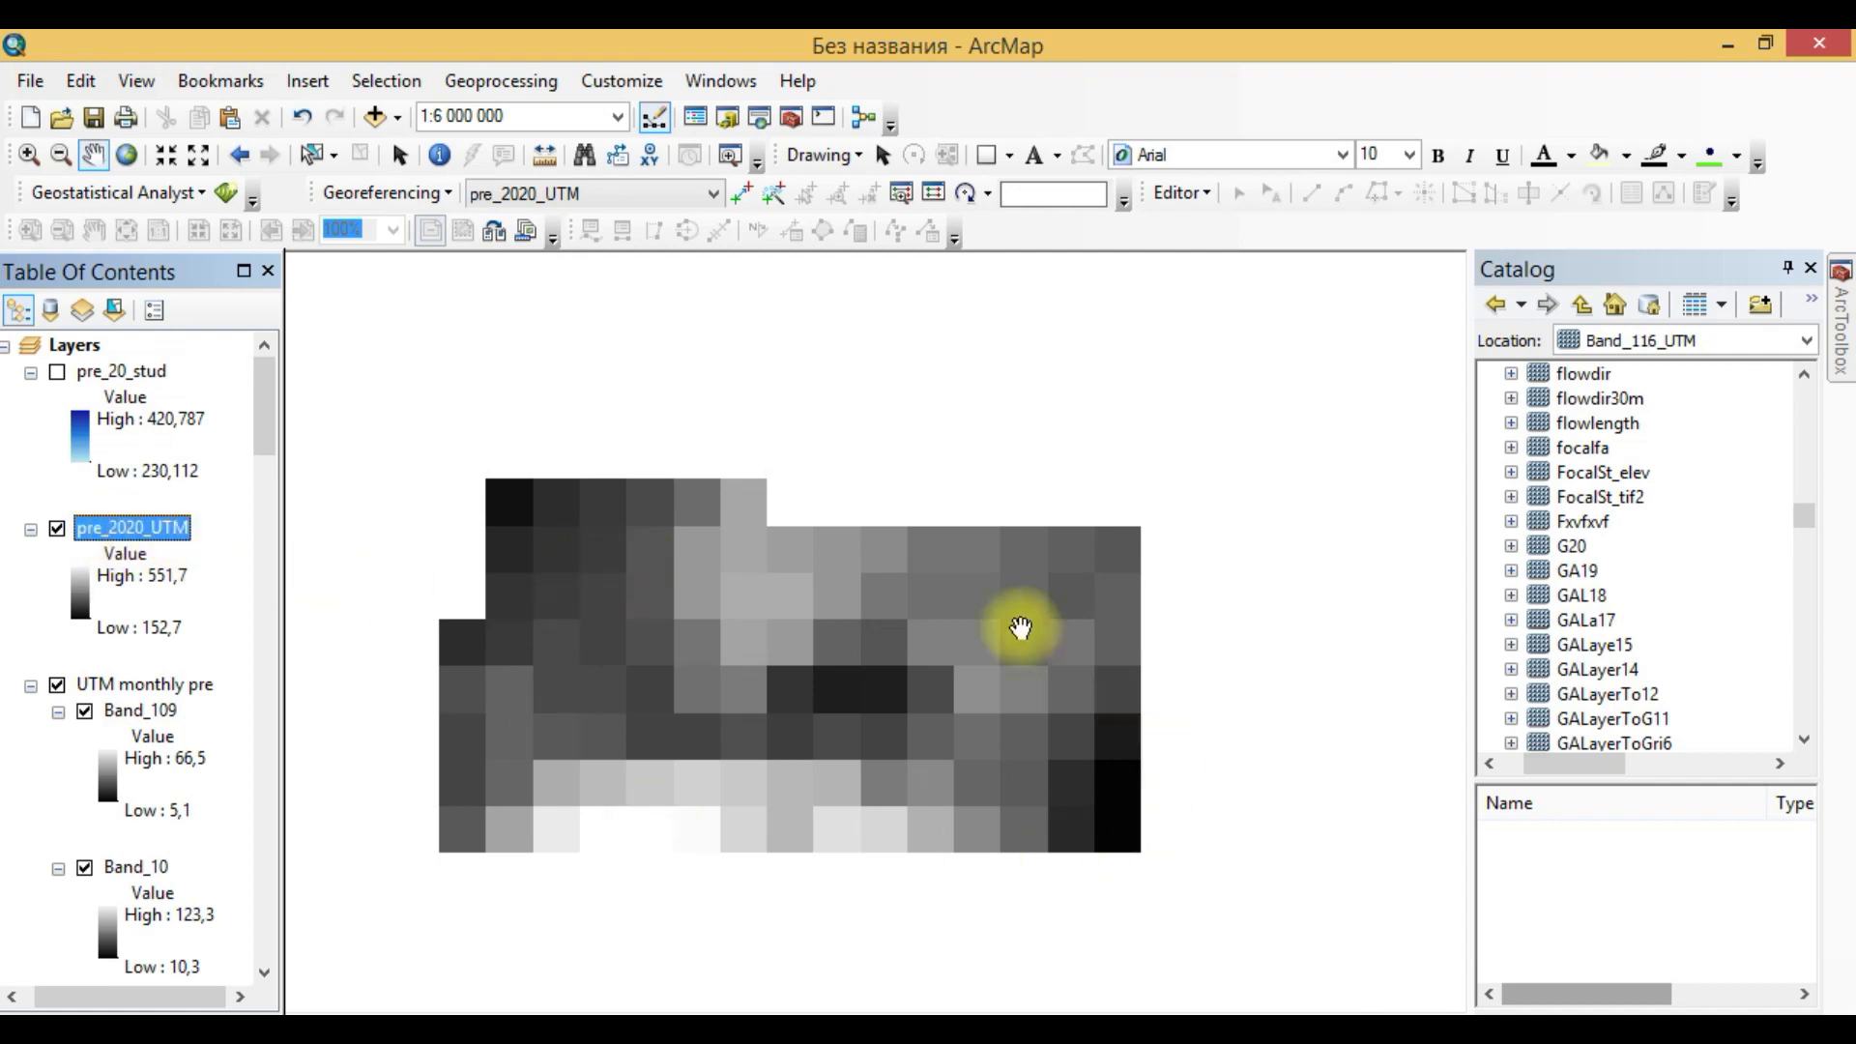
left_click(50, 371)
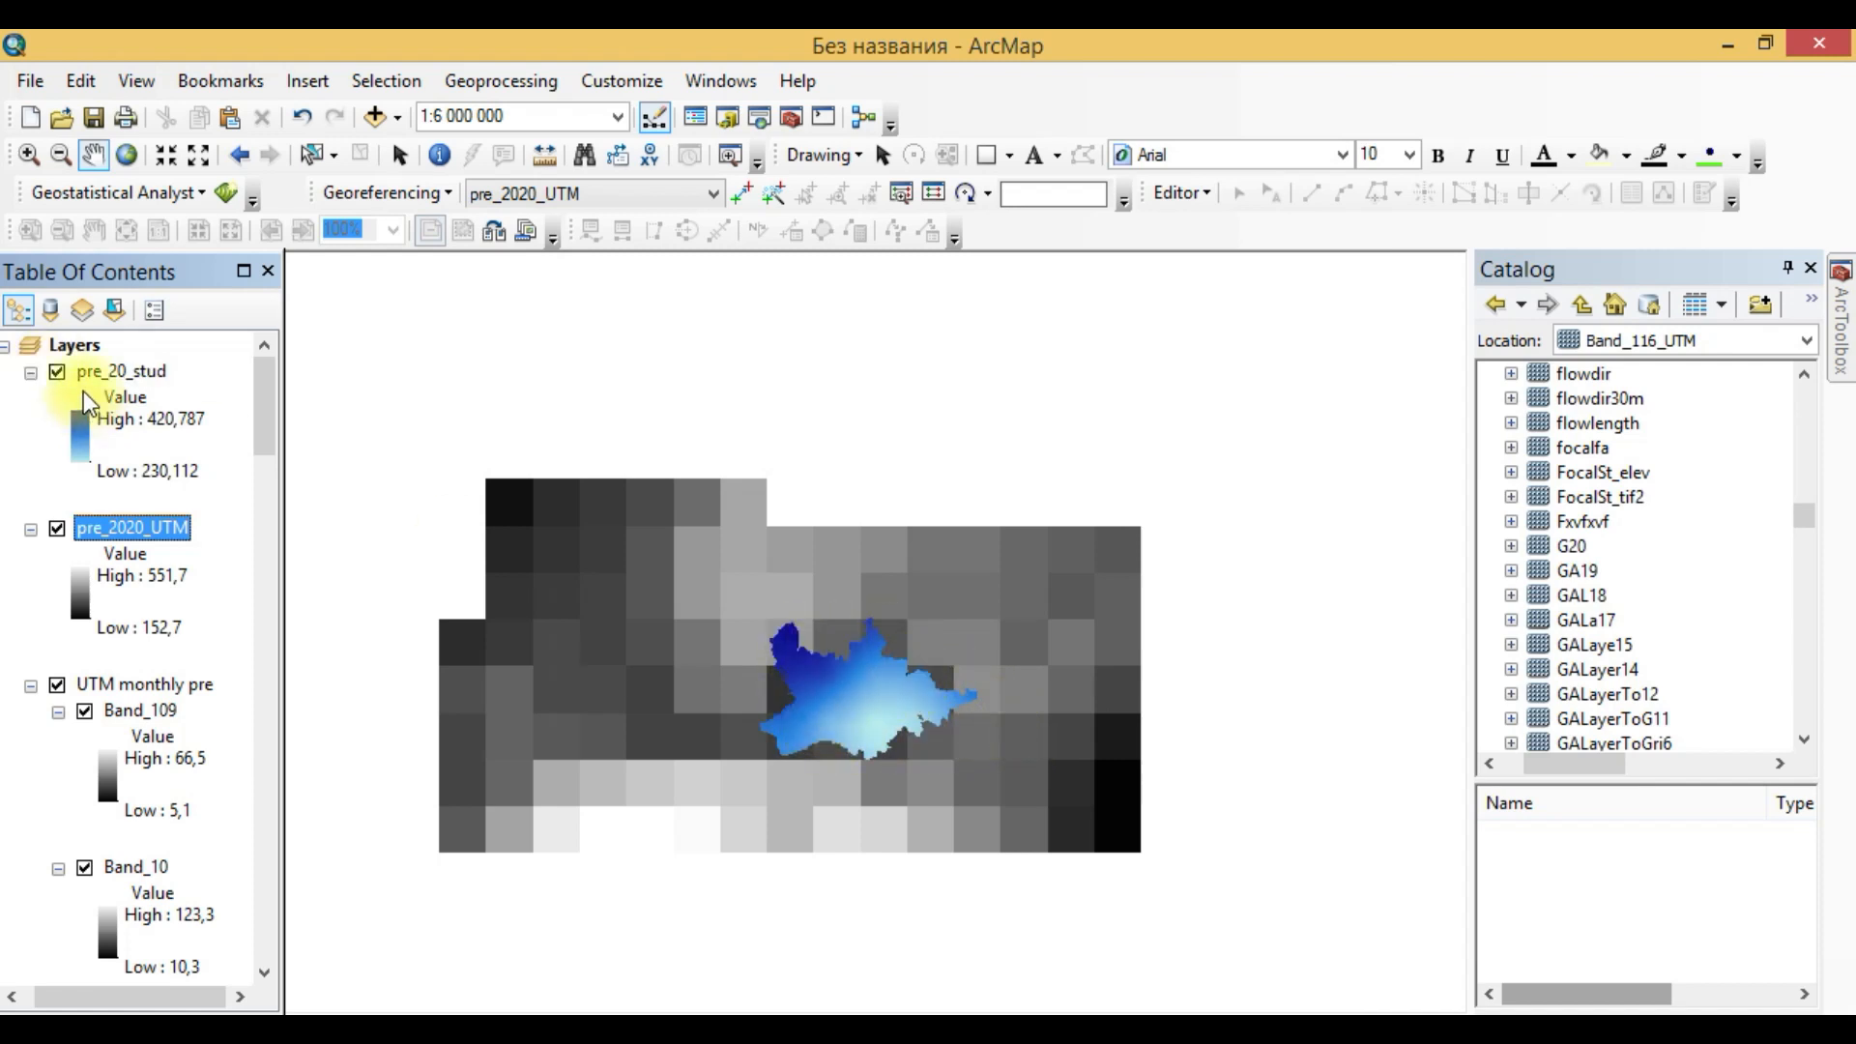
left_click(60, 371)
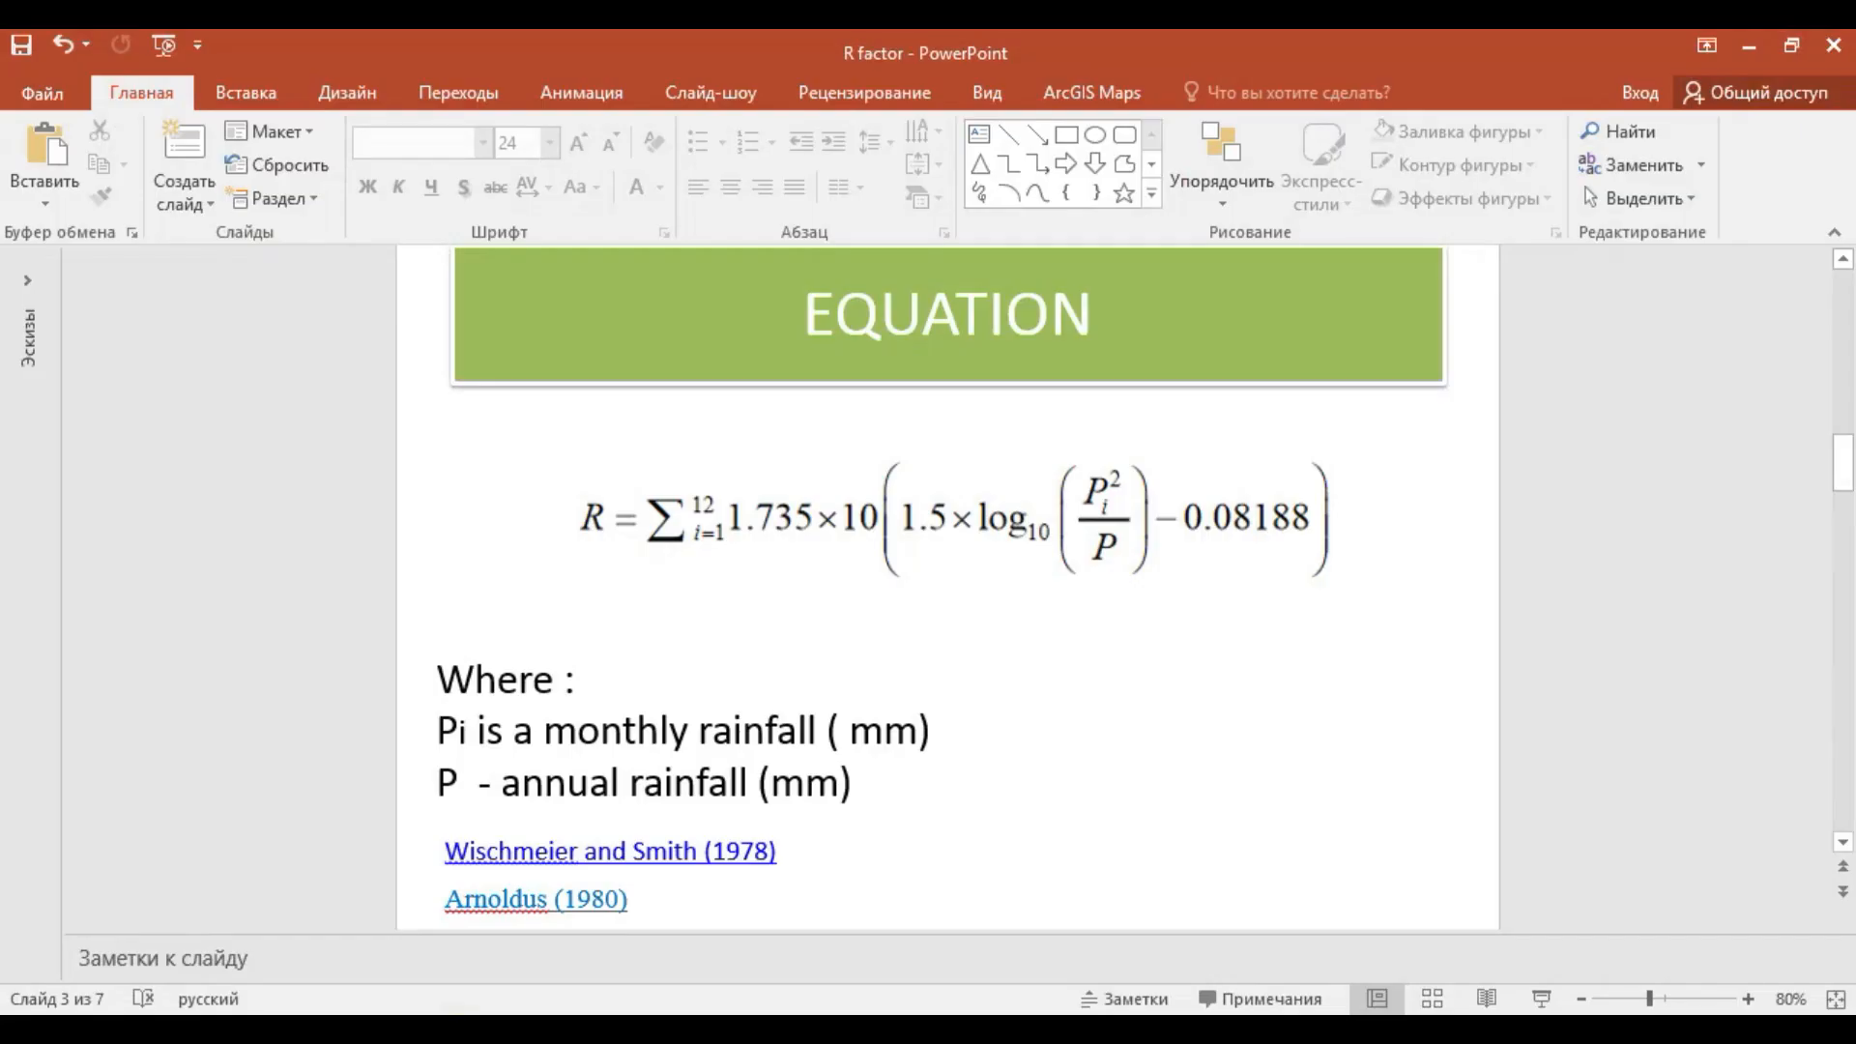
Switch to the R factor presentation in PowerPoint to review the rainfall equation, and return to ArcMap.
left_click(904, 570)
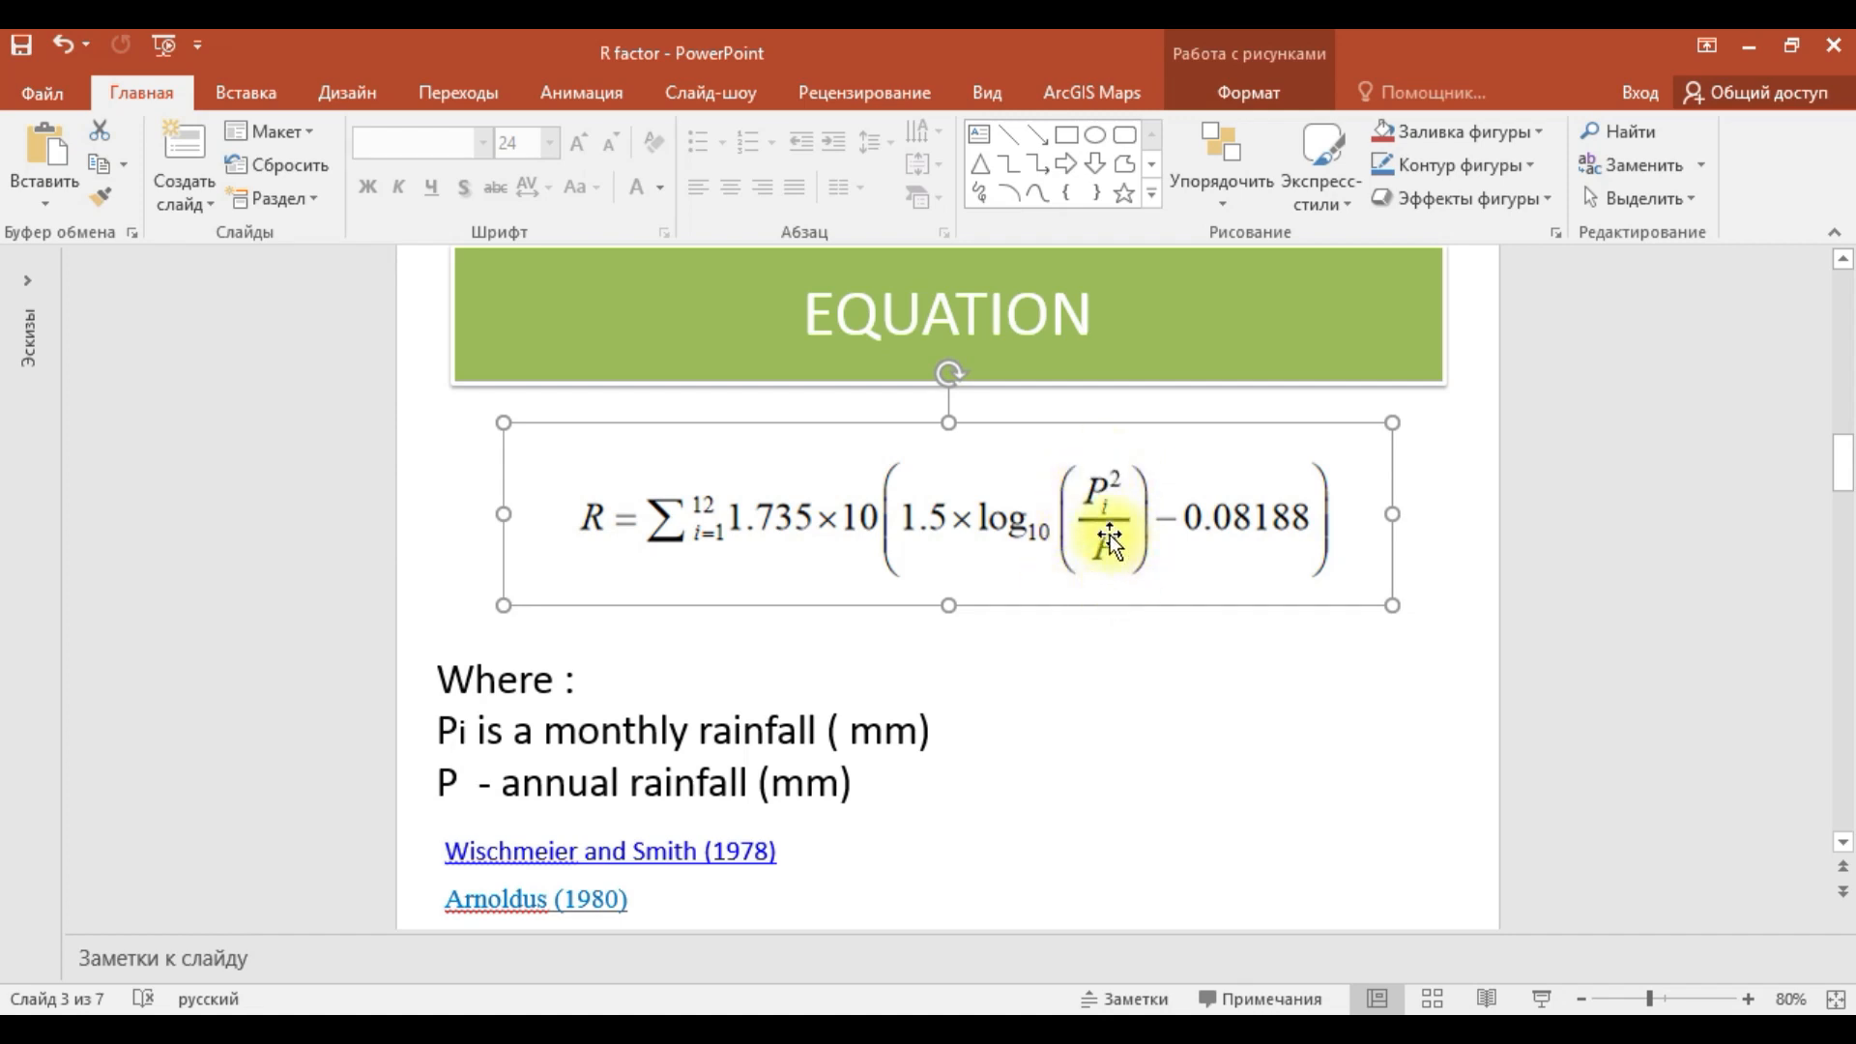
left_click(319, 1029)
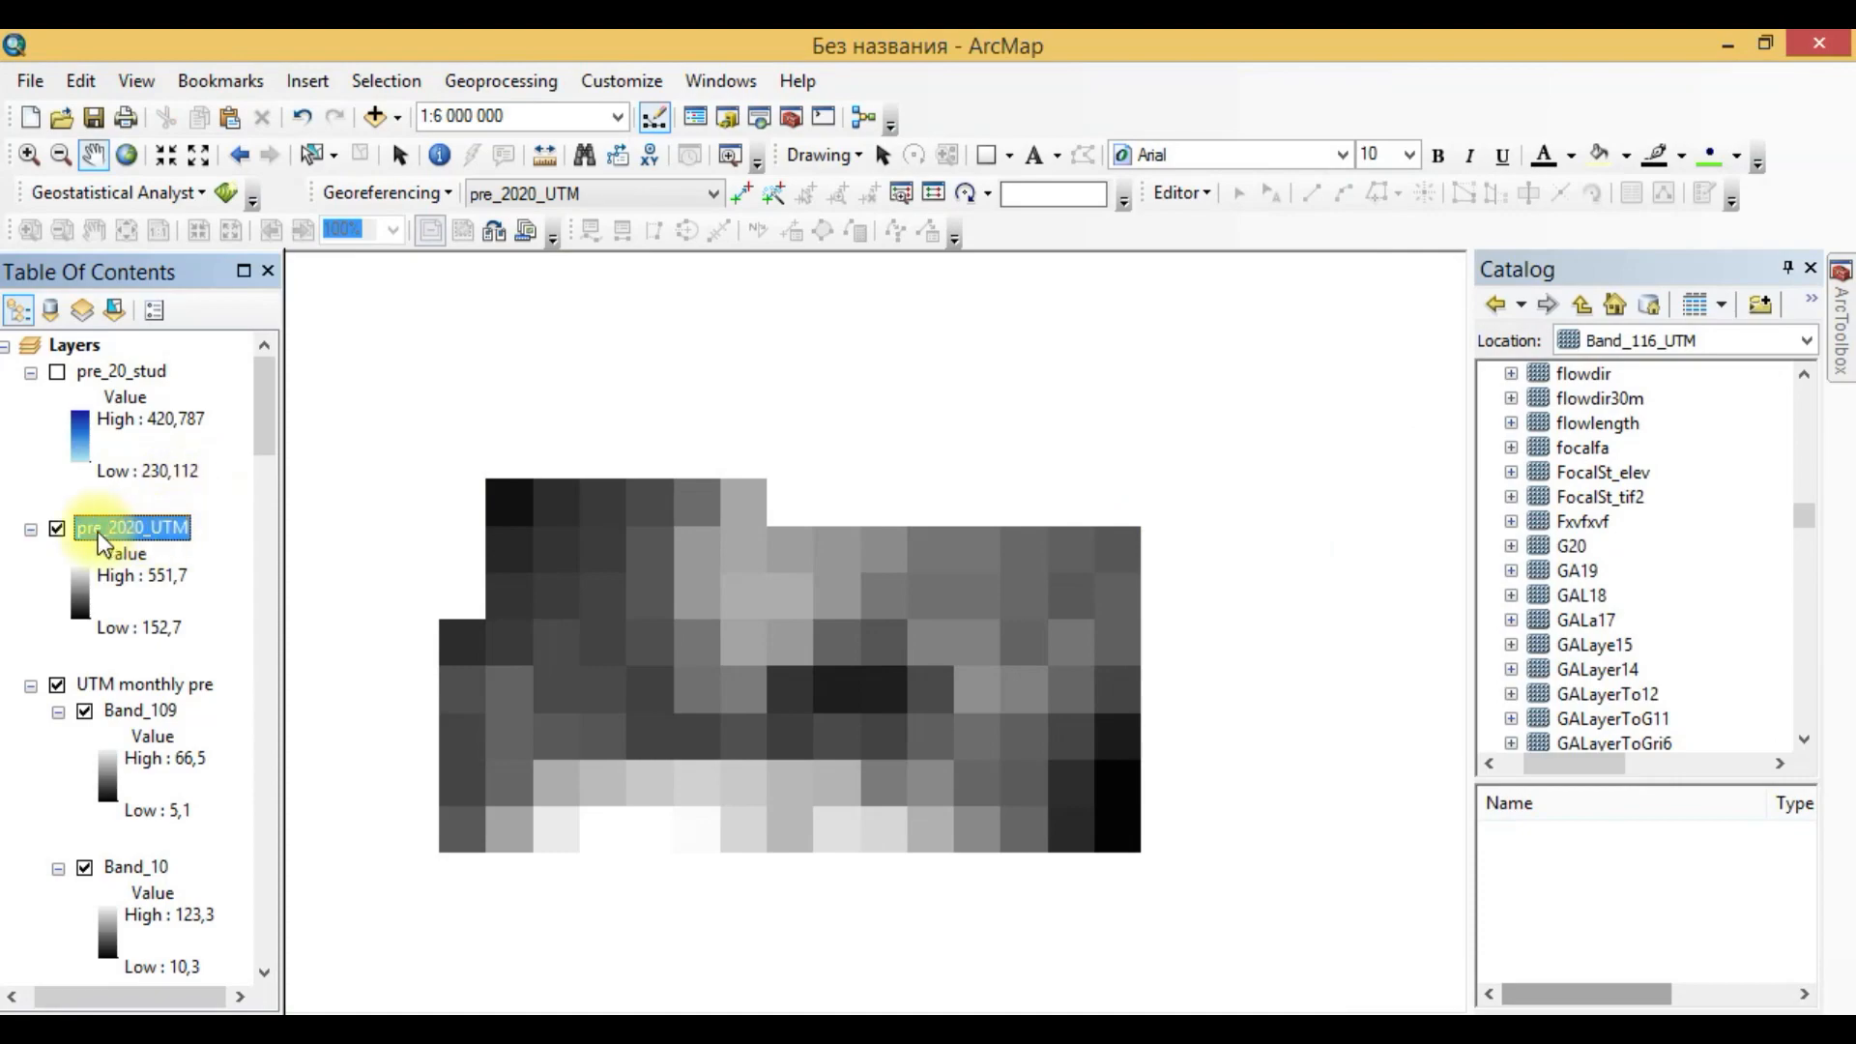
left_click(471, 1026)
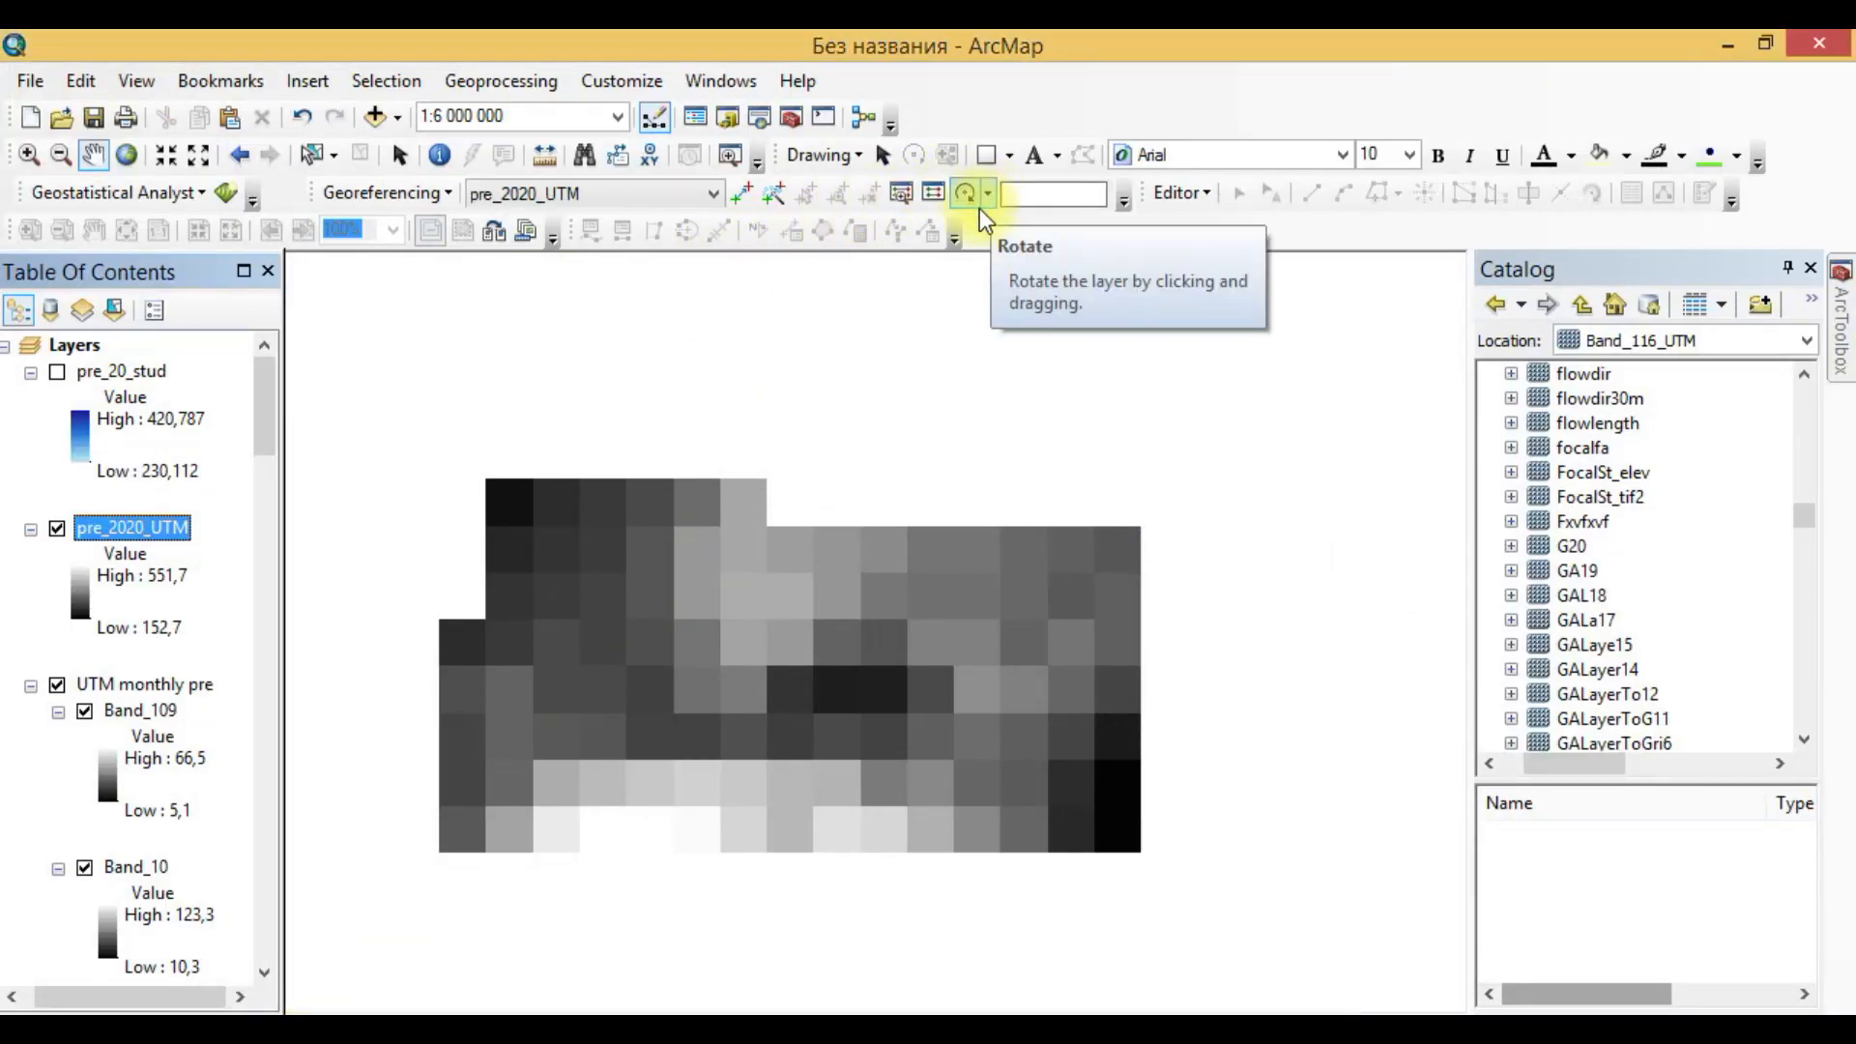
Open a new ModelBuilder model and add the Band_109, Band_10 and Band_11 rasters in a column.
left_click(864, 121)
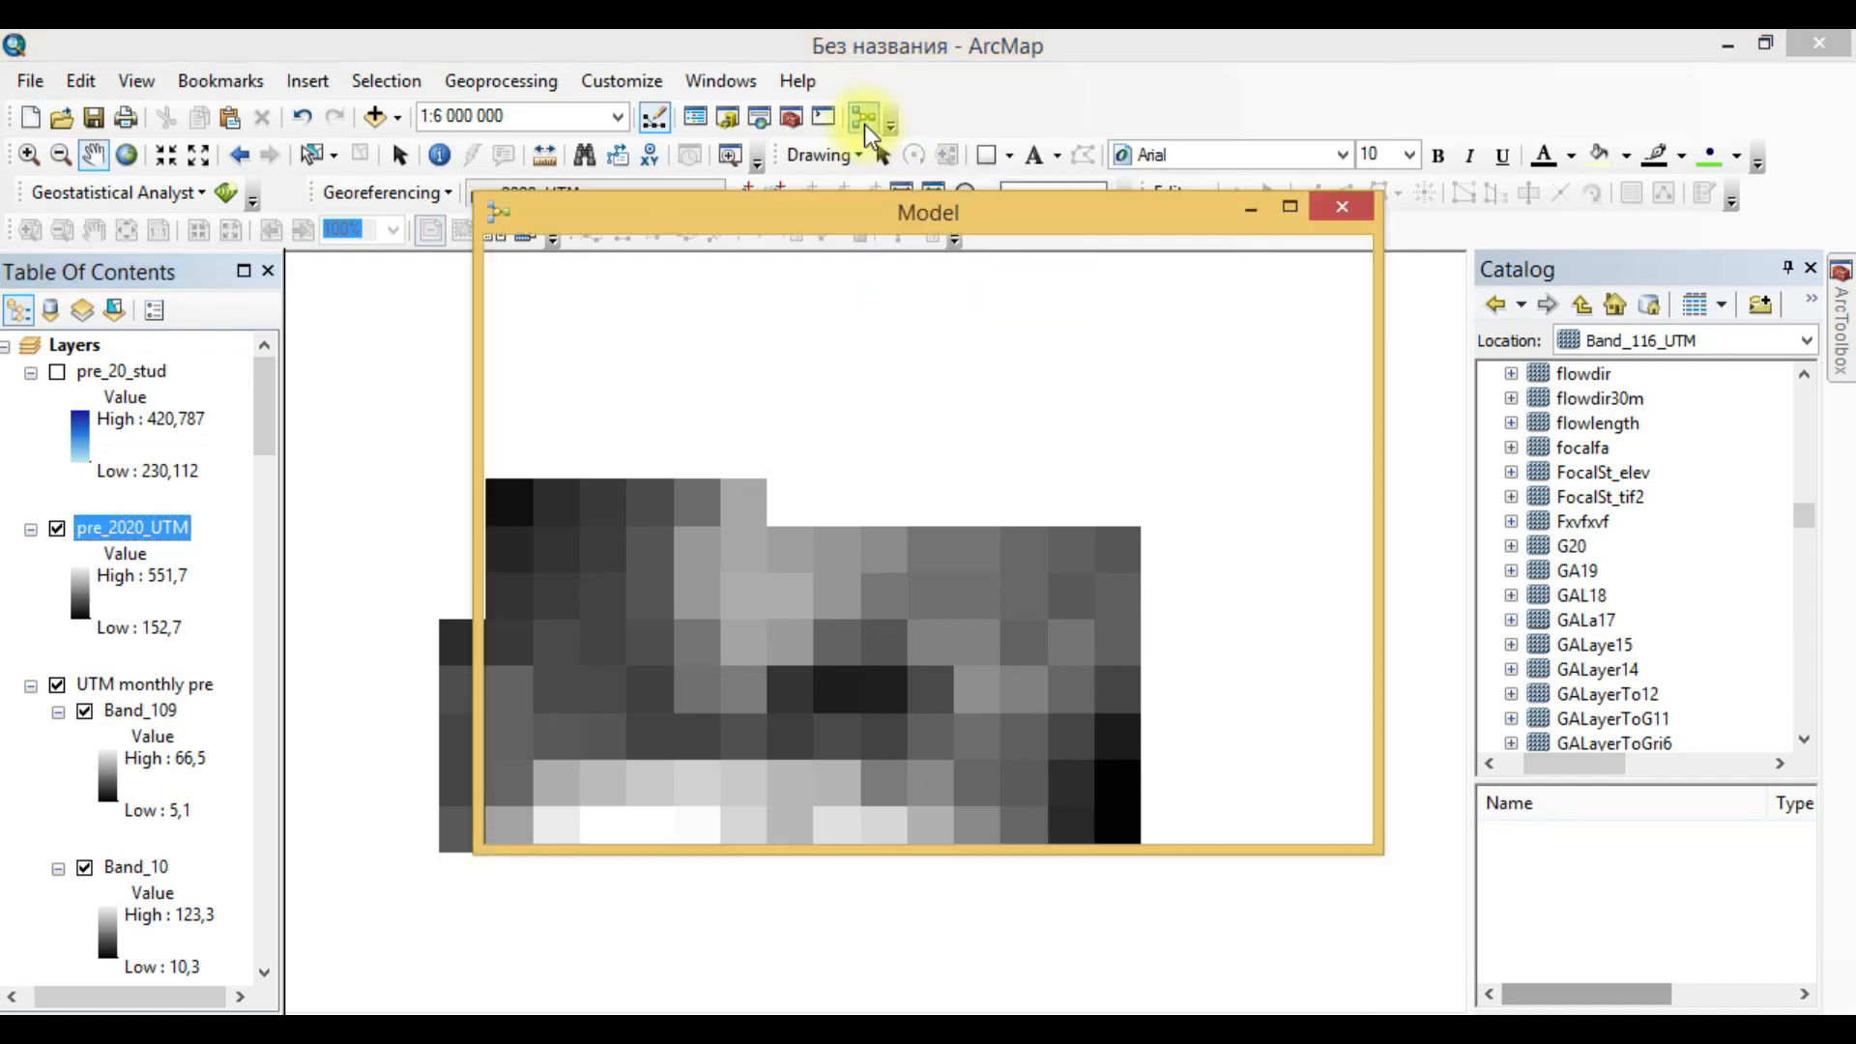
left_click_drag(692, 222, 653, 257)
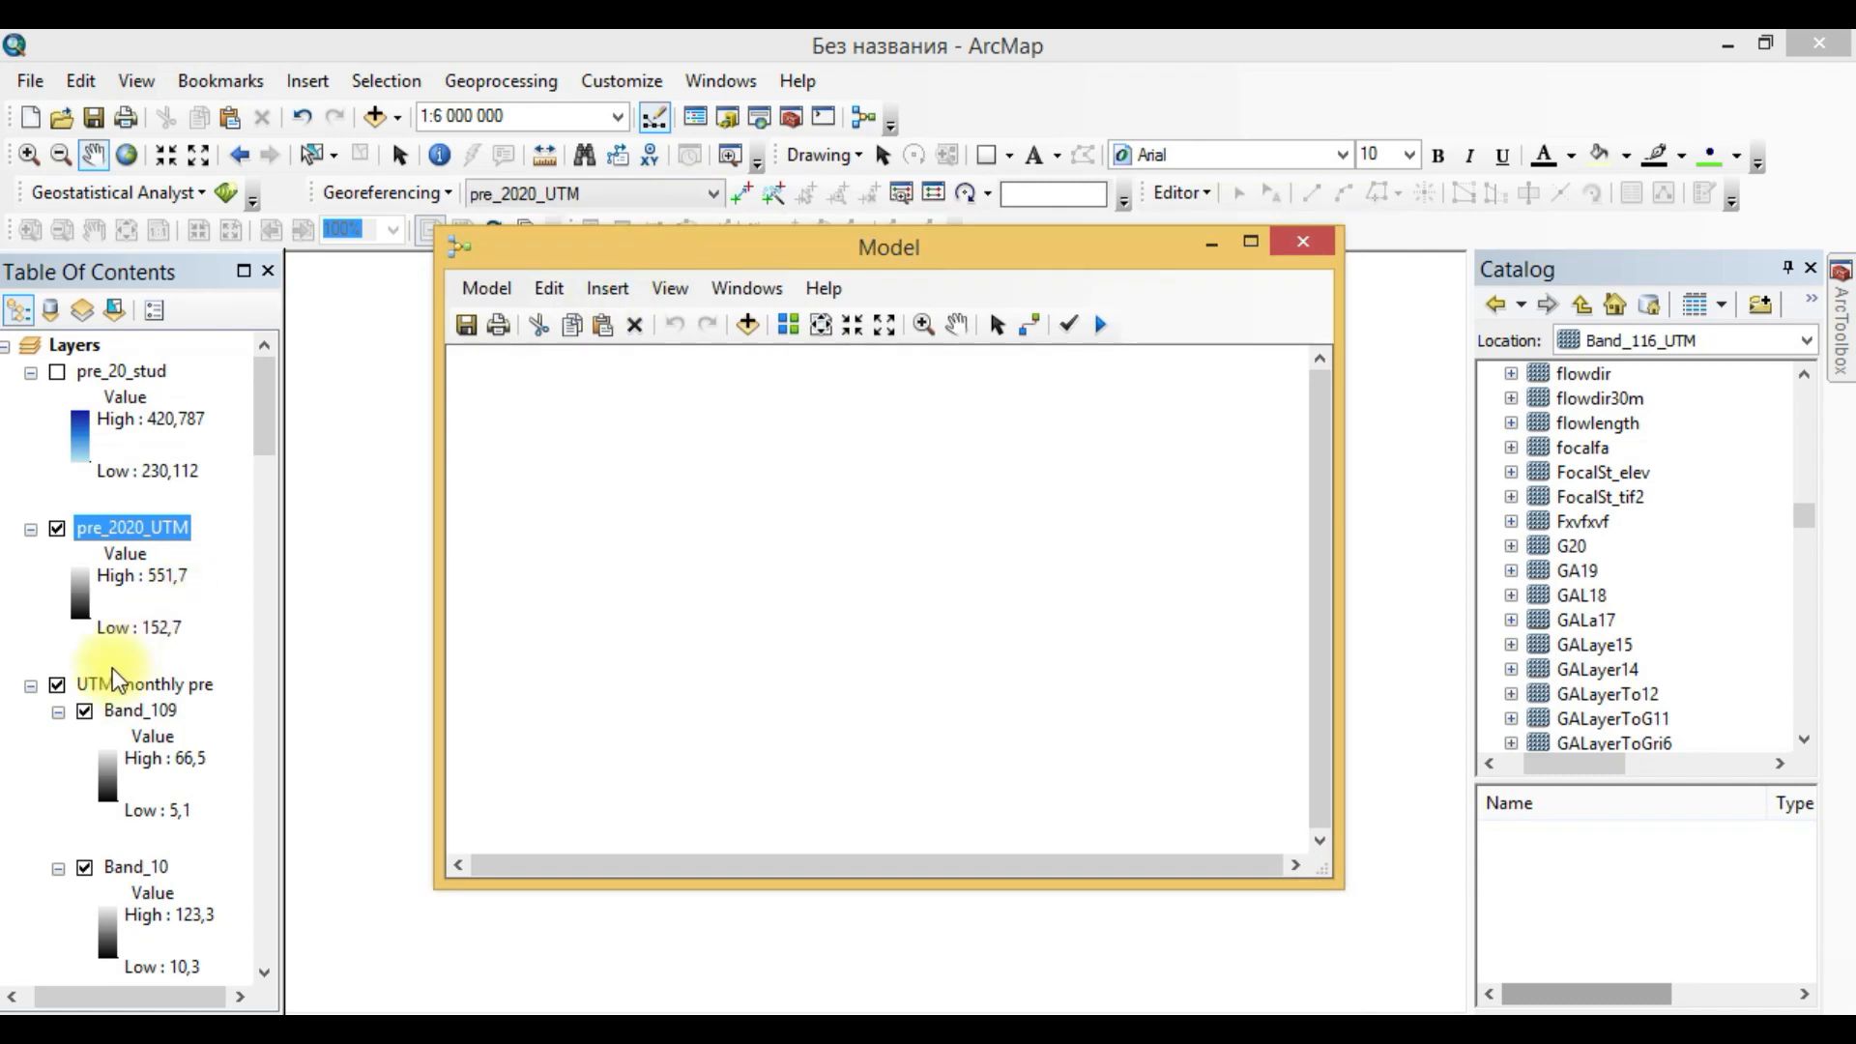
left_click(155, 718)
scroll(145, 712, "down", 3)
left_click_drag(131, 531, 556, 425)
left_click_drag(130, 691, 558, 551)
left_click_drag(136, 848, 549, 677)
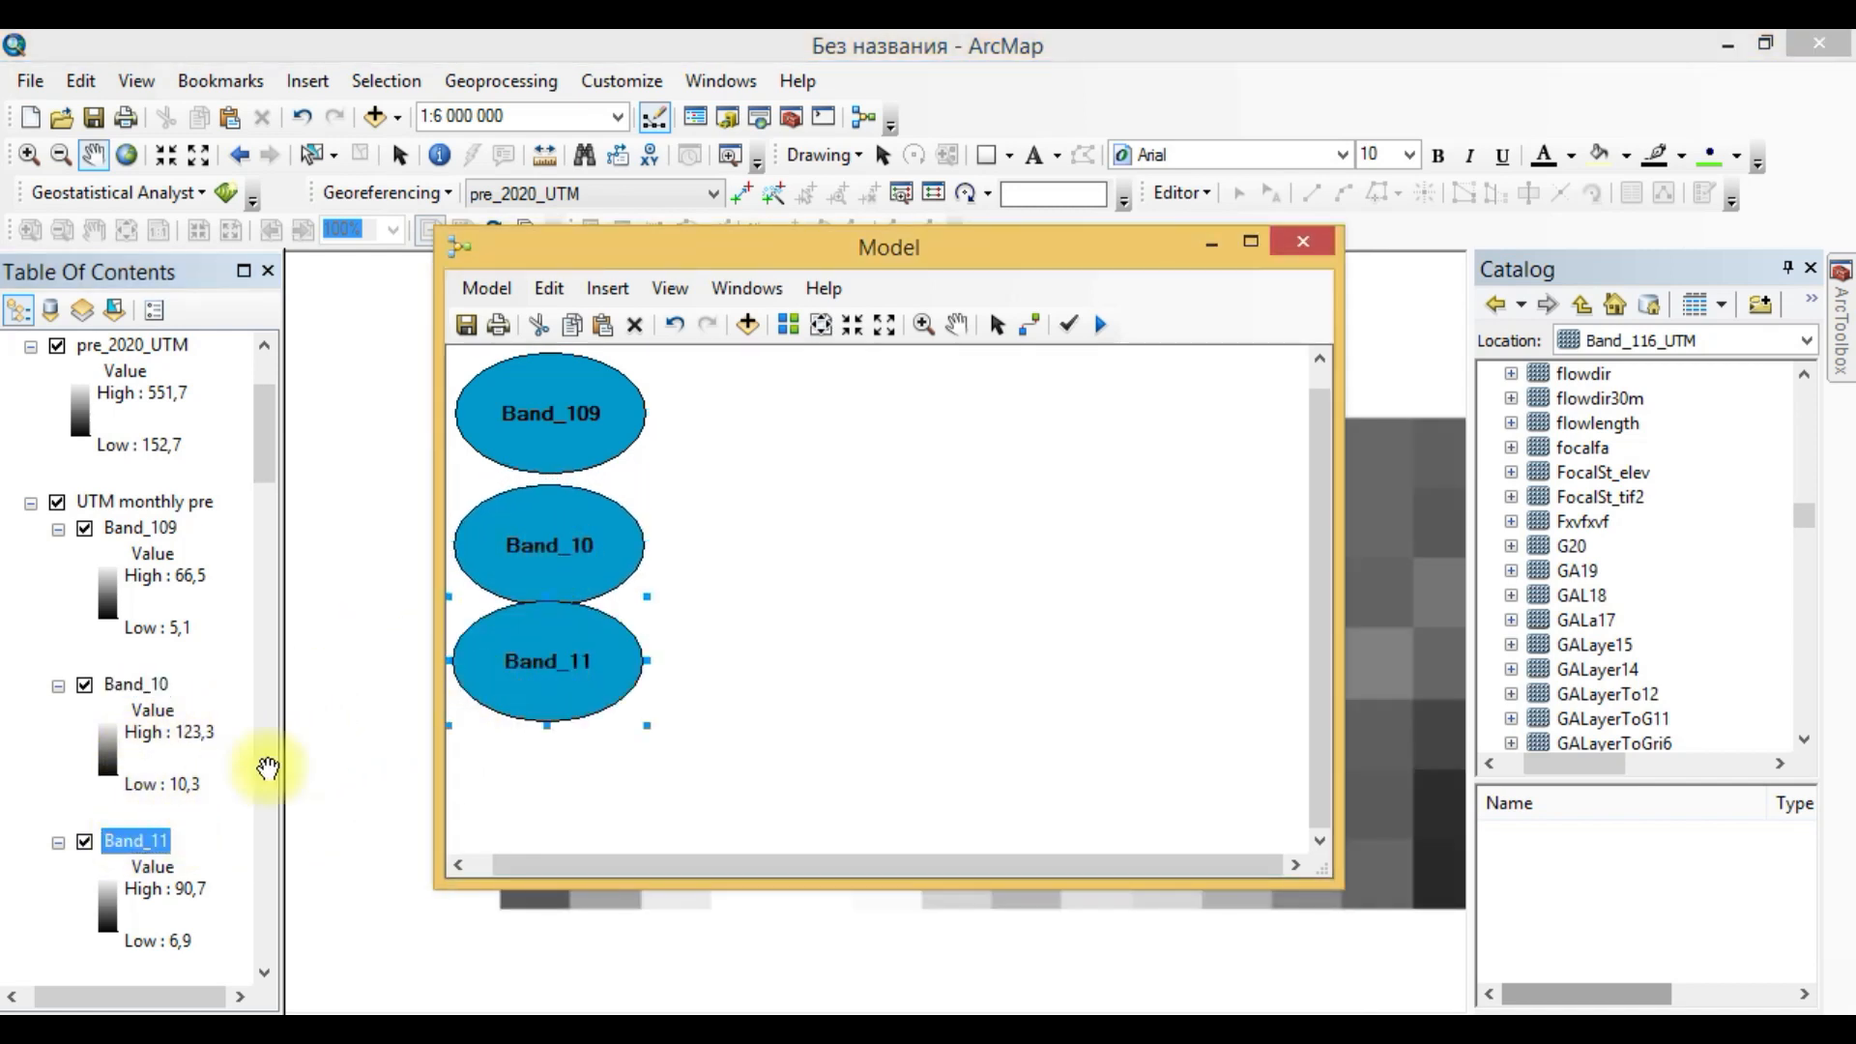
Add the Band_12 and Band_113 rasters to the model below Band_11.
left_click_drag(261, 456, 257, 522)
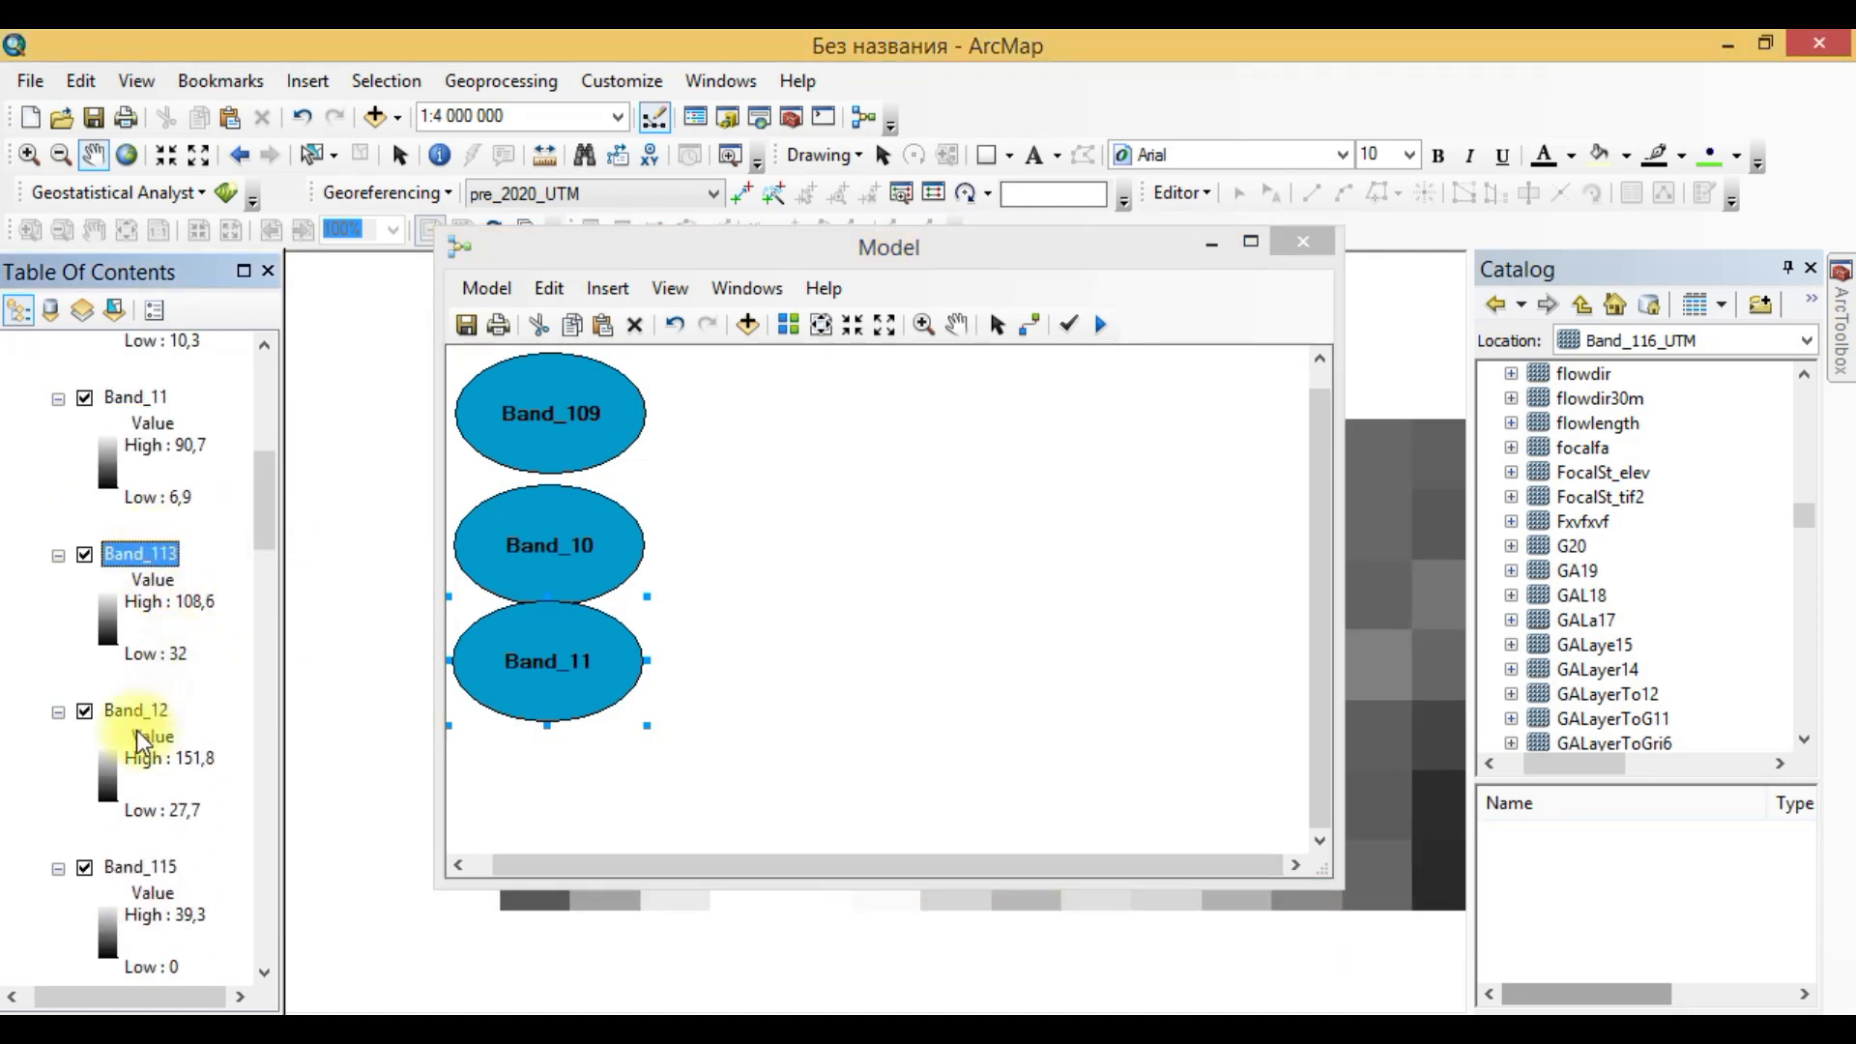
left_click_drag(143, 702, 539, 757)
left_click_drag(145, 555, 527, 817)
Make the model window taller and add the Band_14 raster below Band_113.
scroll(78, 638, "down", 3)
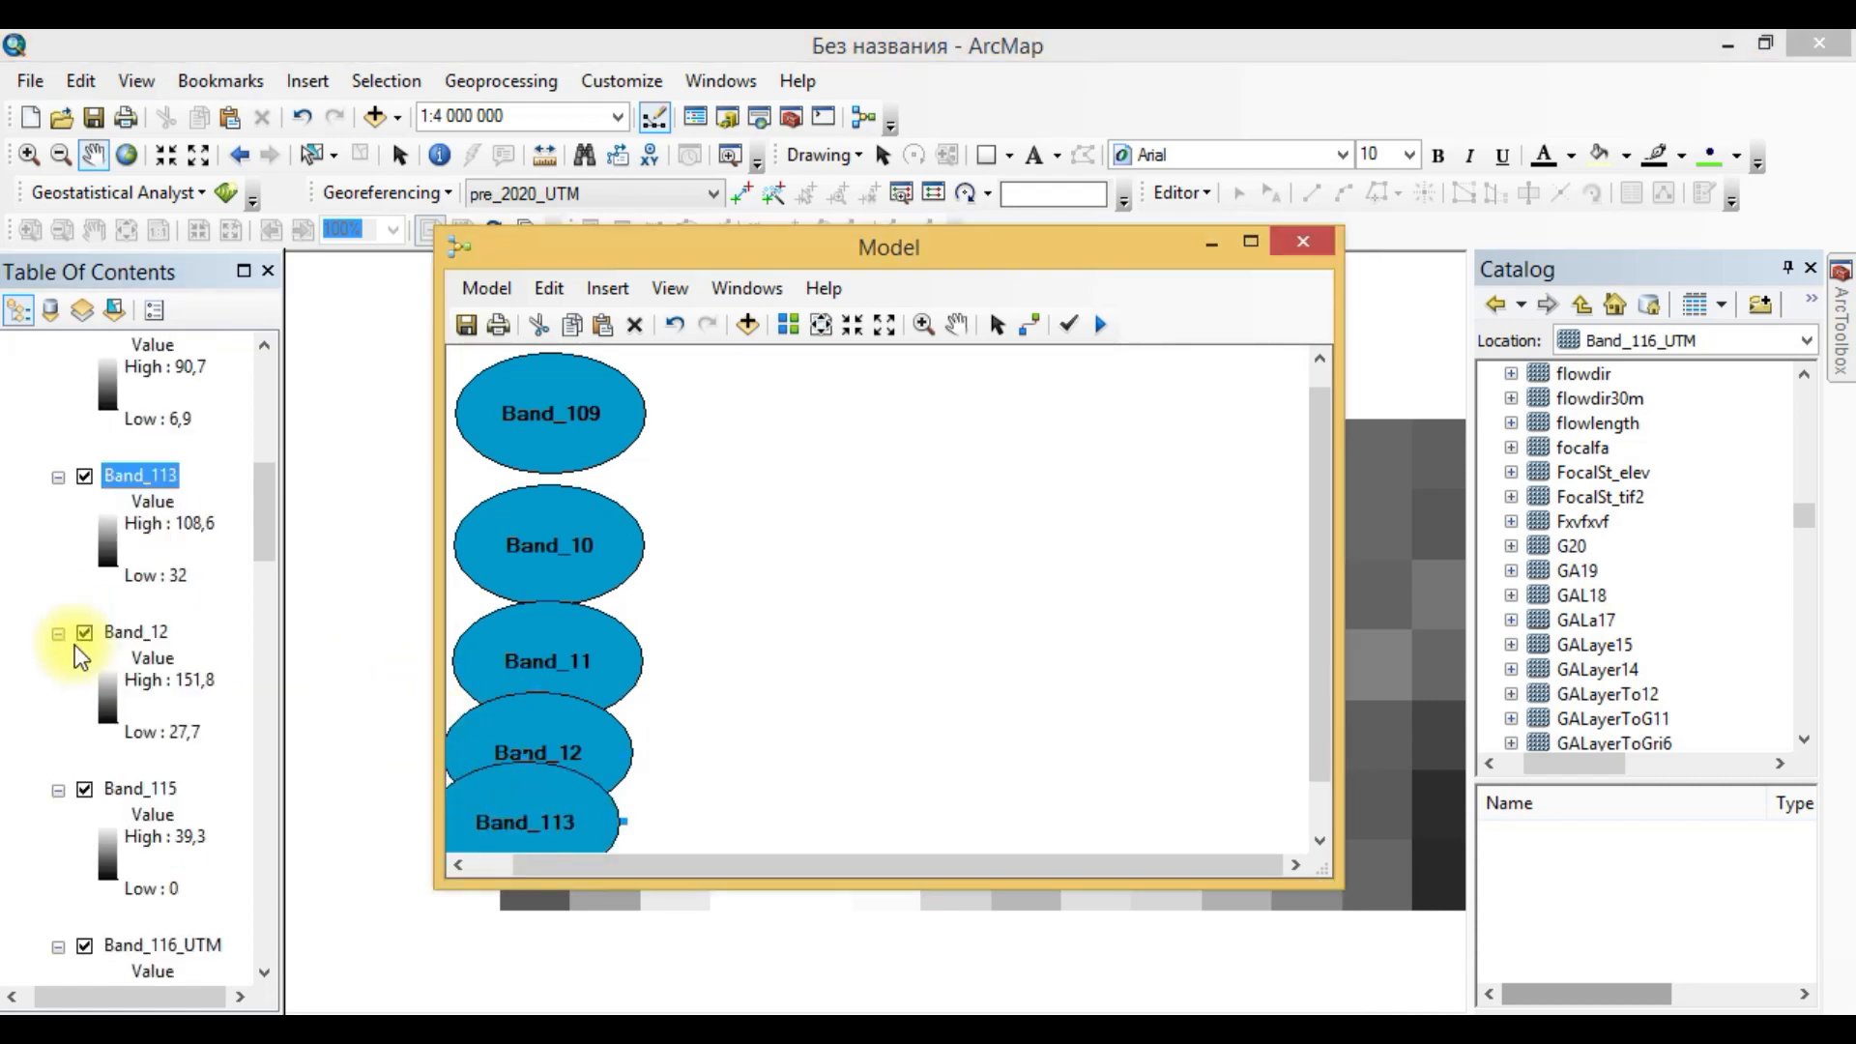
scroll(77, 642, "down", 2)
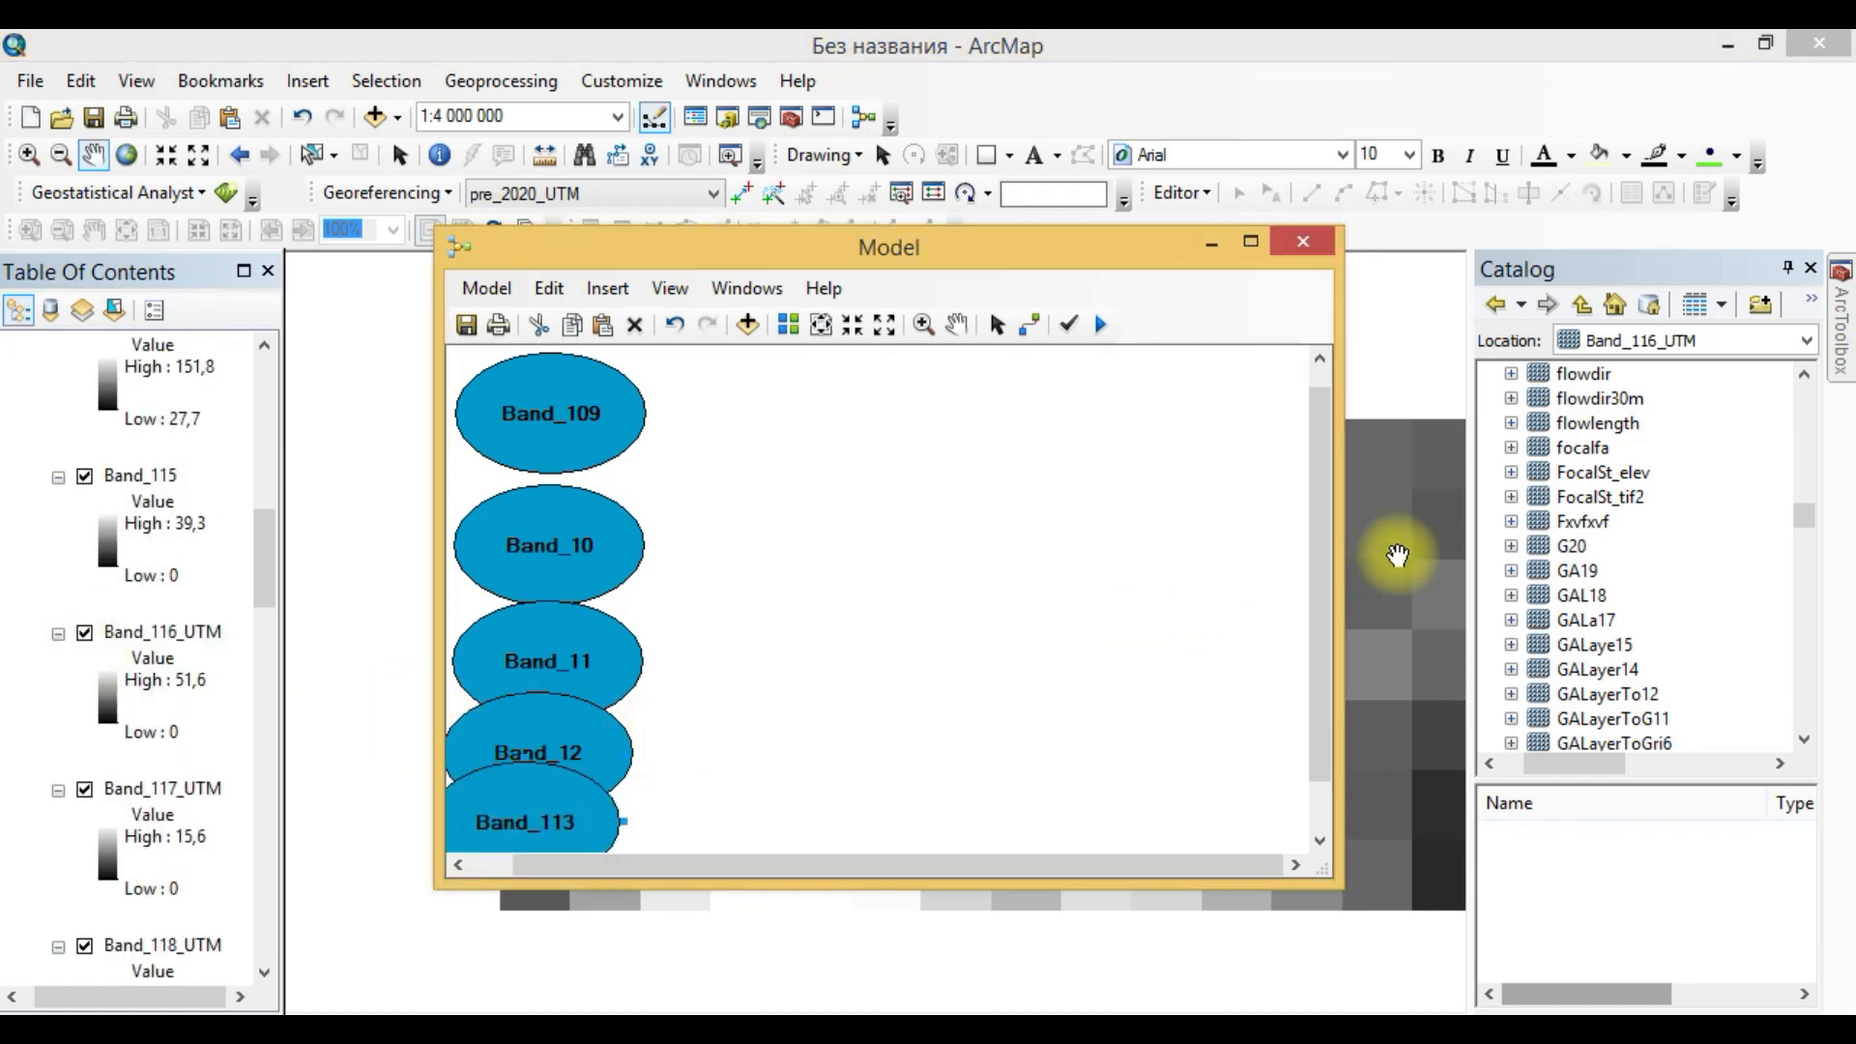
left_click_drag(1013, 883, 961, 1005)
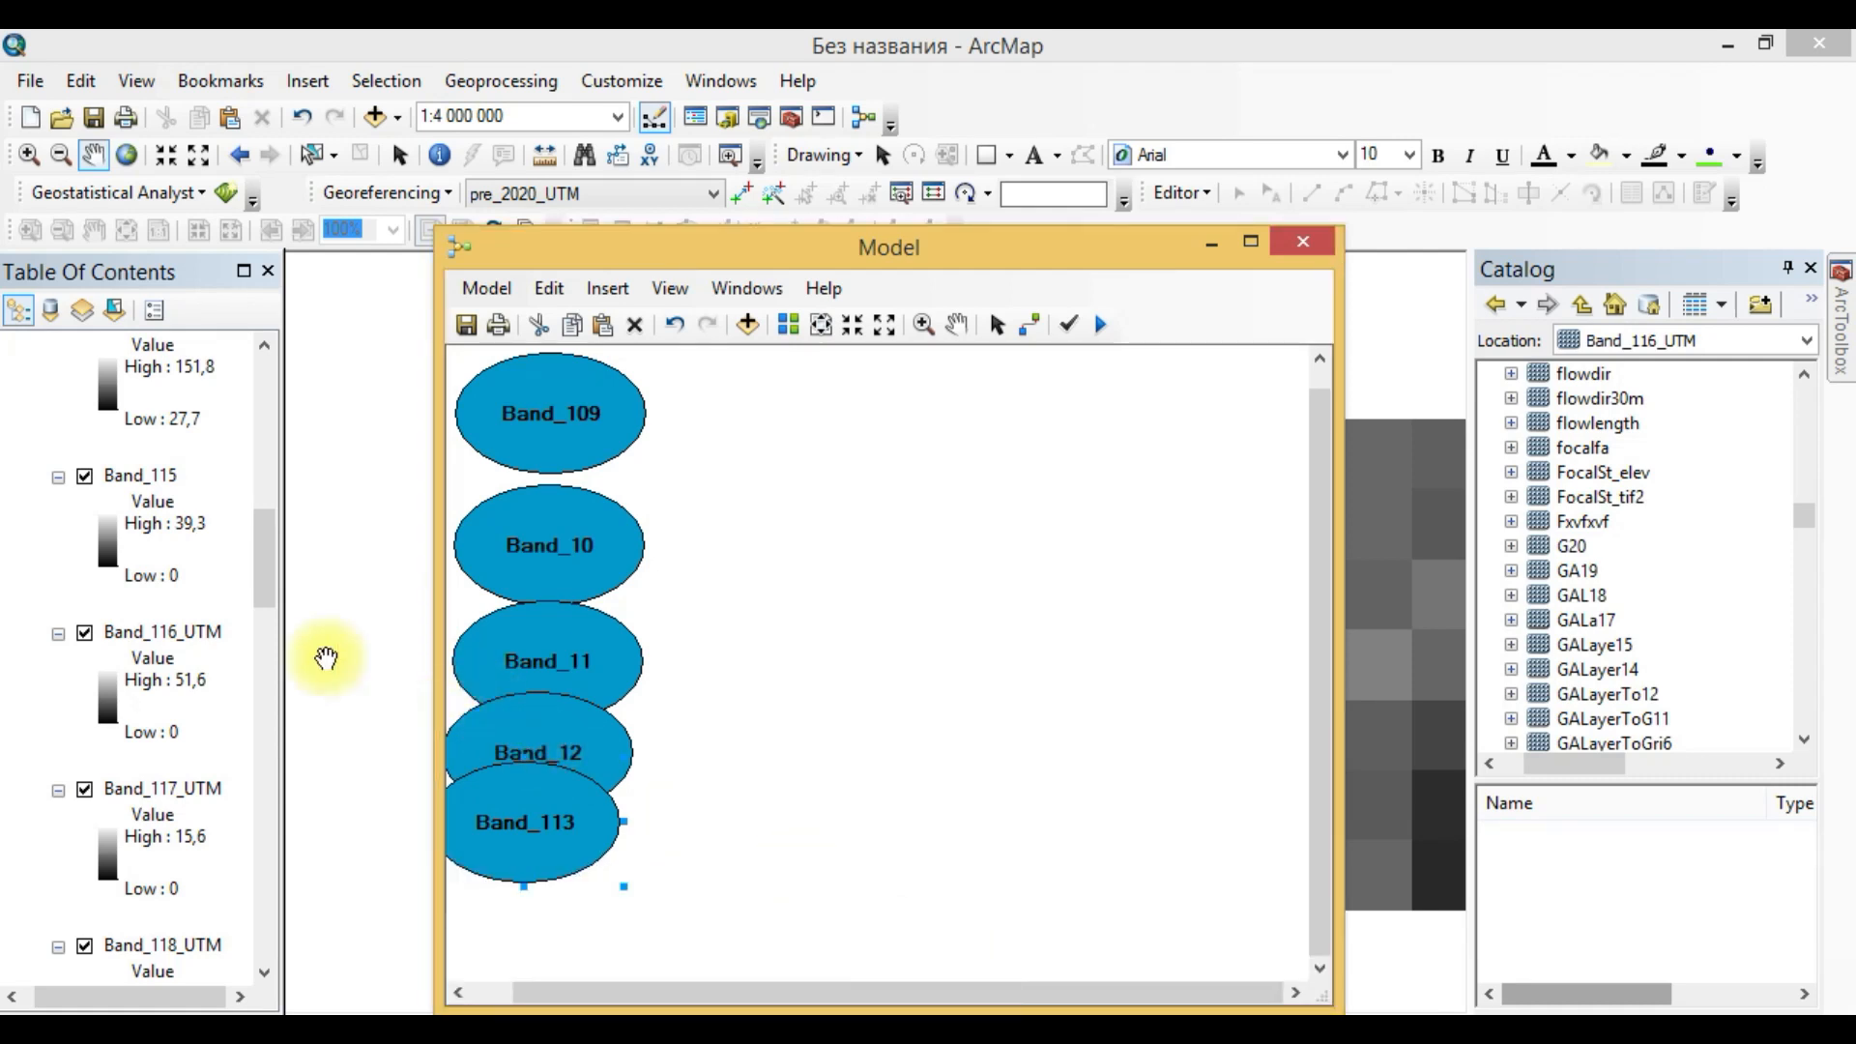
scroll(193, 764, "down", 3)
scroll(224, 822, "down", 1)
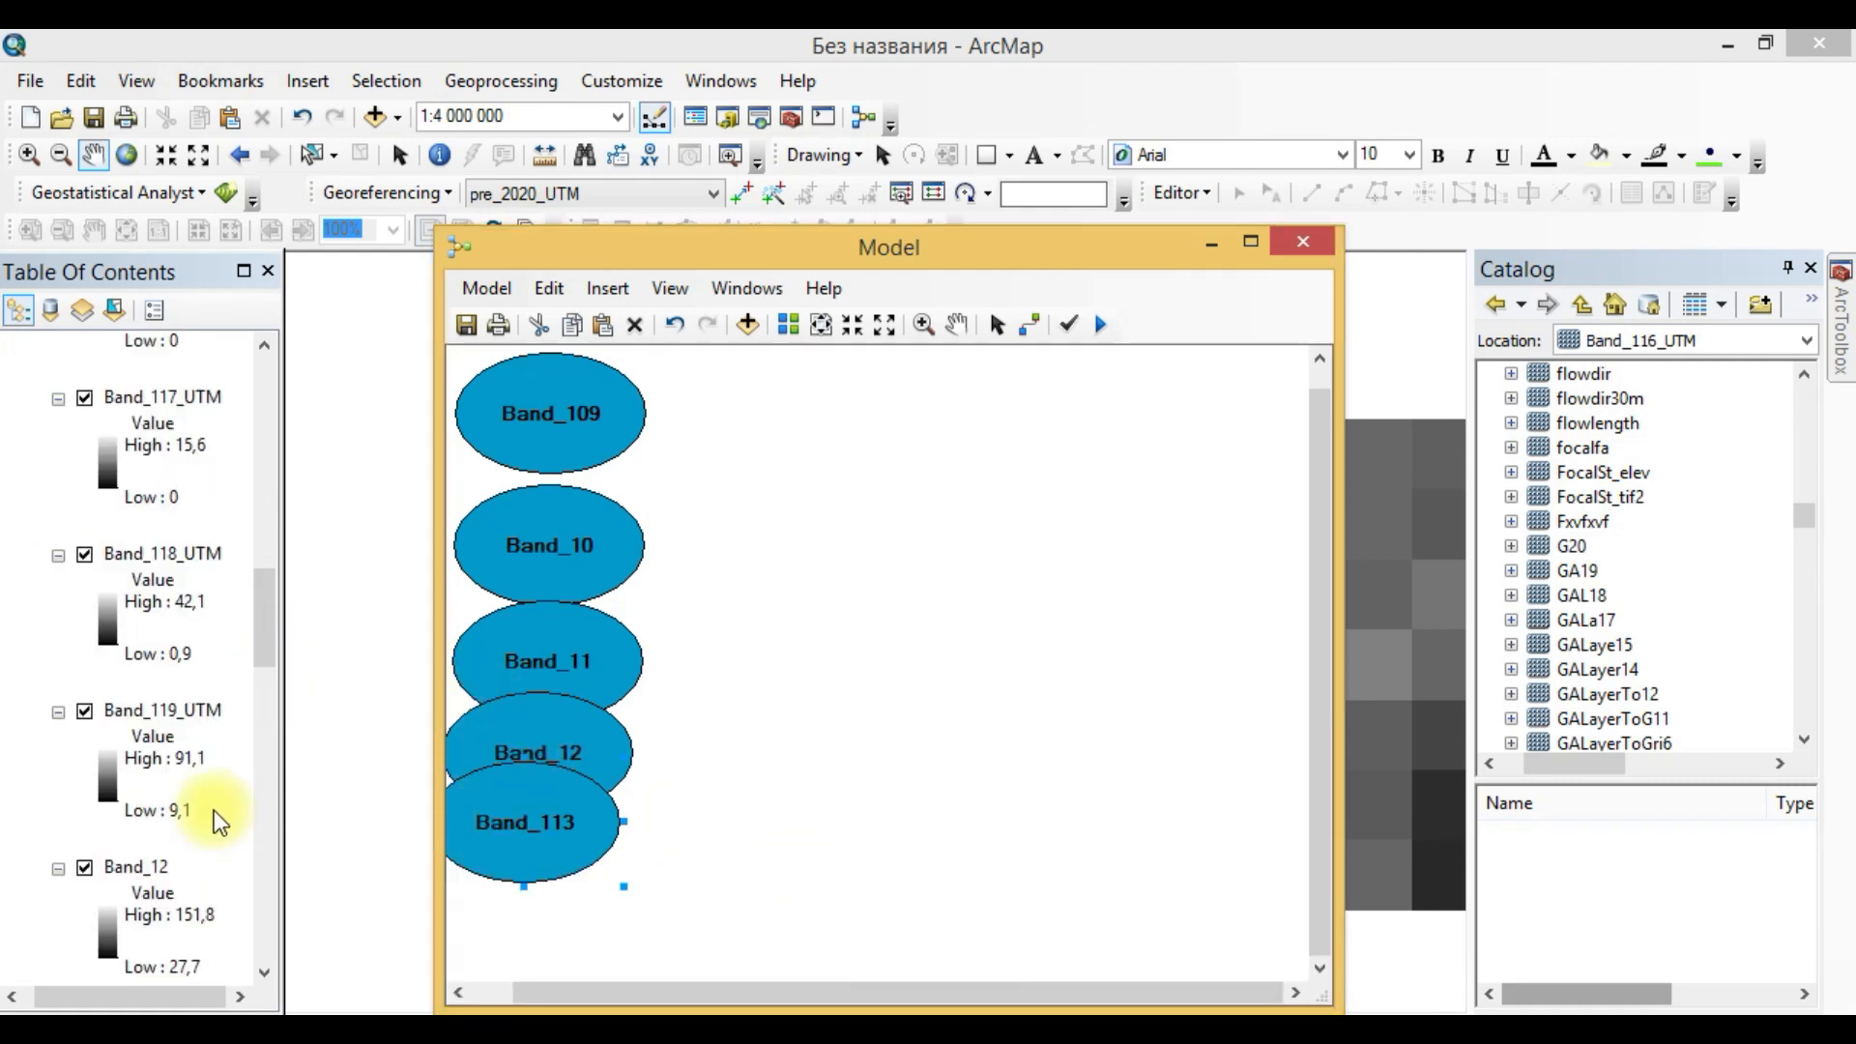
scroll(219, 821, "down", 2)
left_click_drag(154, 791, 503, 894)
scroll(261, 824, "down", 1)
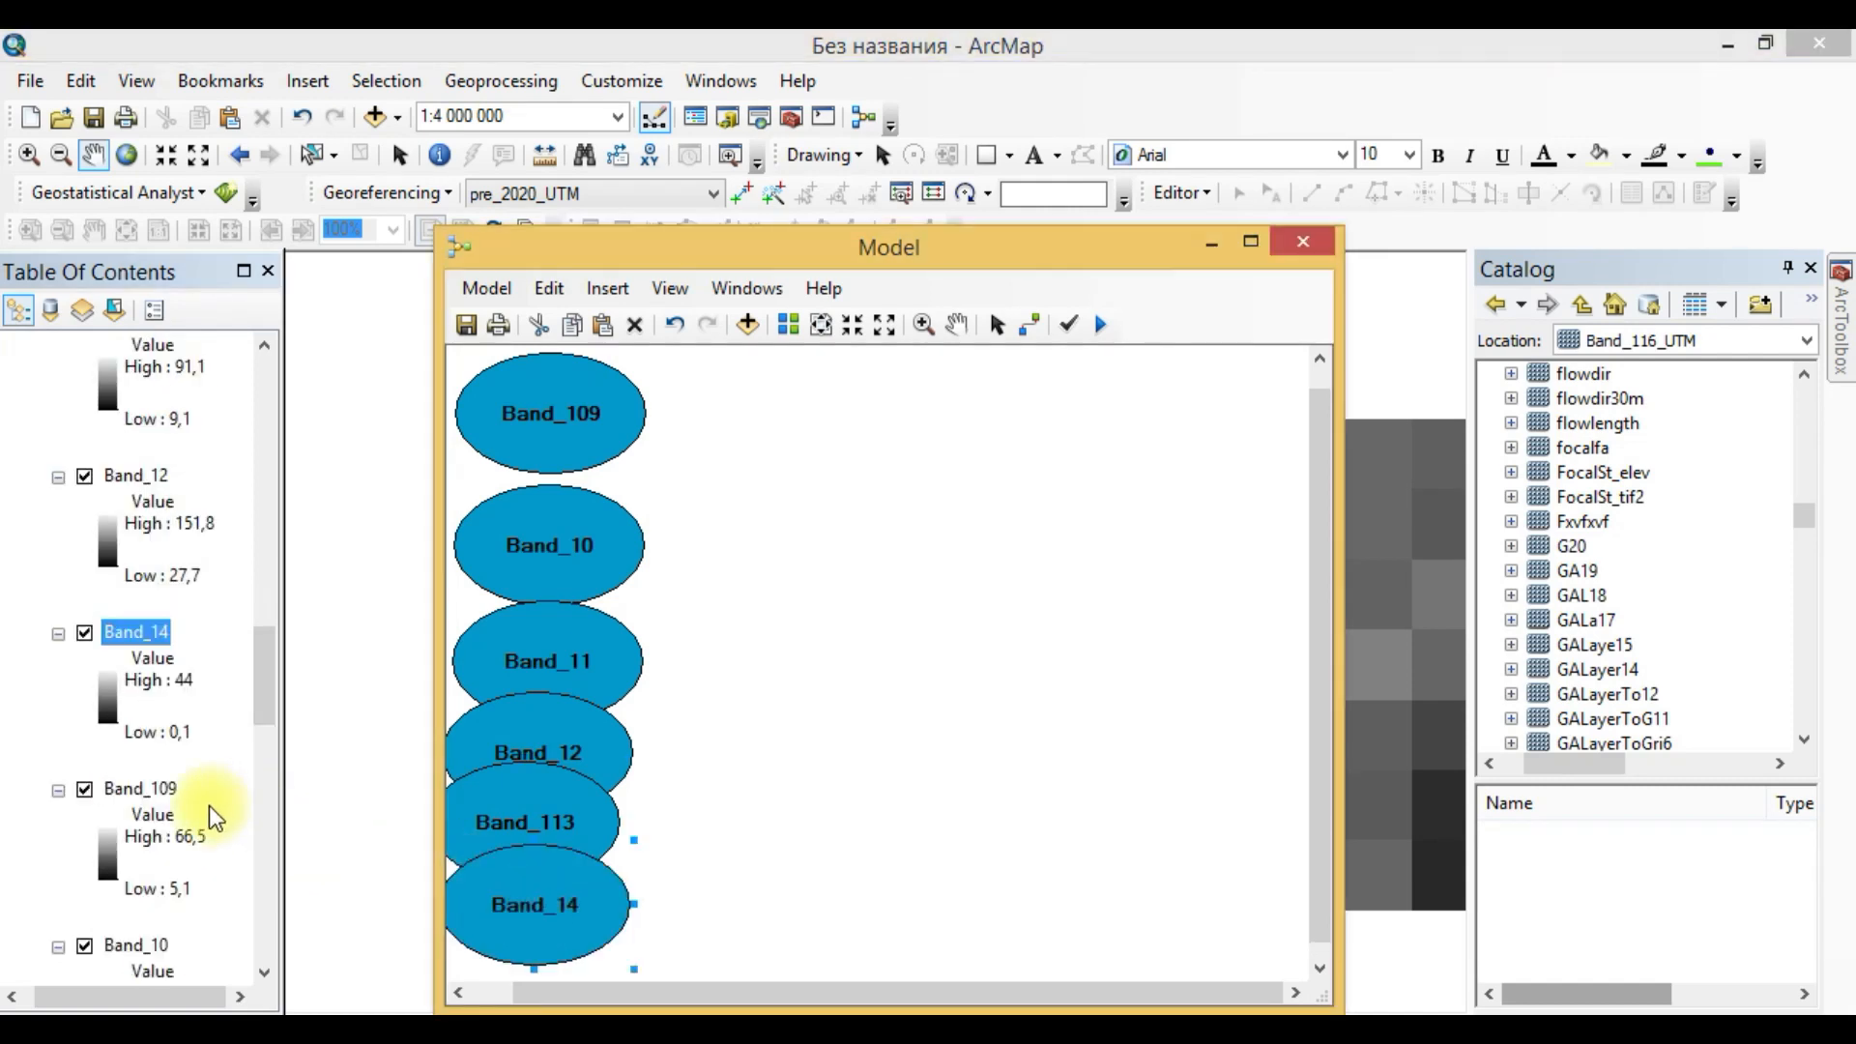
Add the Band_115 and Band_116_UTM rasters to the model below Band_14.
scroll(215, 817, "up", 4)
left_click_drag(116, 397, 522, 970)
scroll(543, 903, "down", 1)
left_click_drag(140, 396, 531, 867)
left_click_drag(138, 397, 549, 877)
left_click_drag(145, 549, 556, 942)
scroll(468, 774, "down", 1)
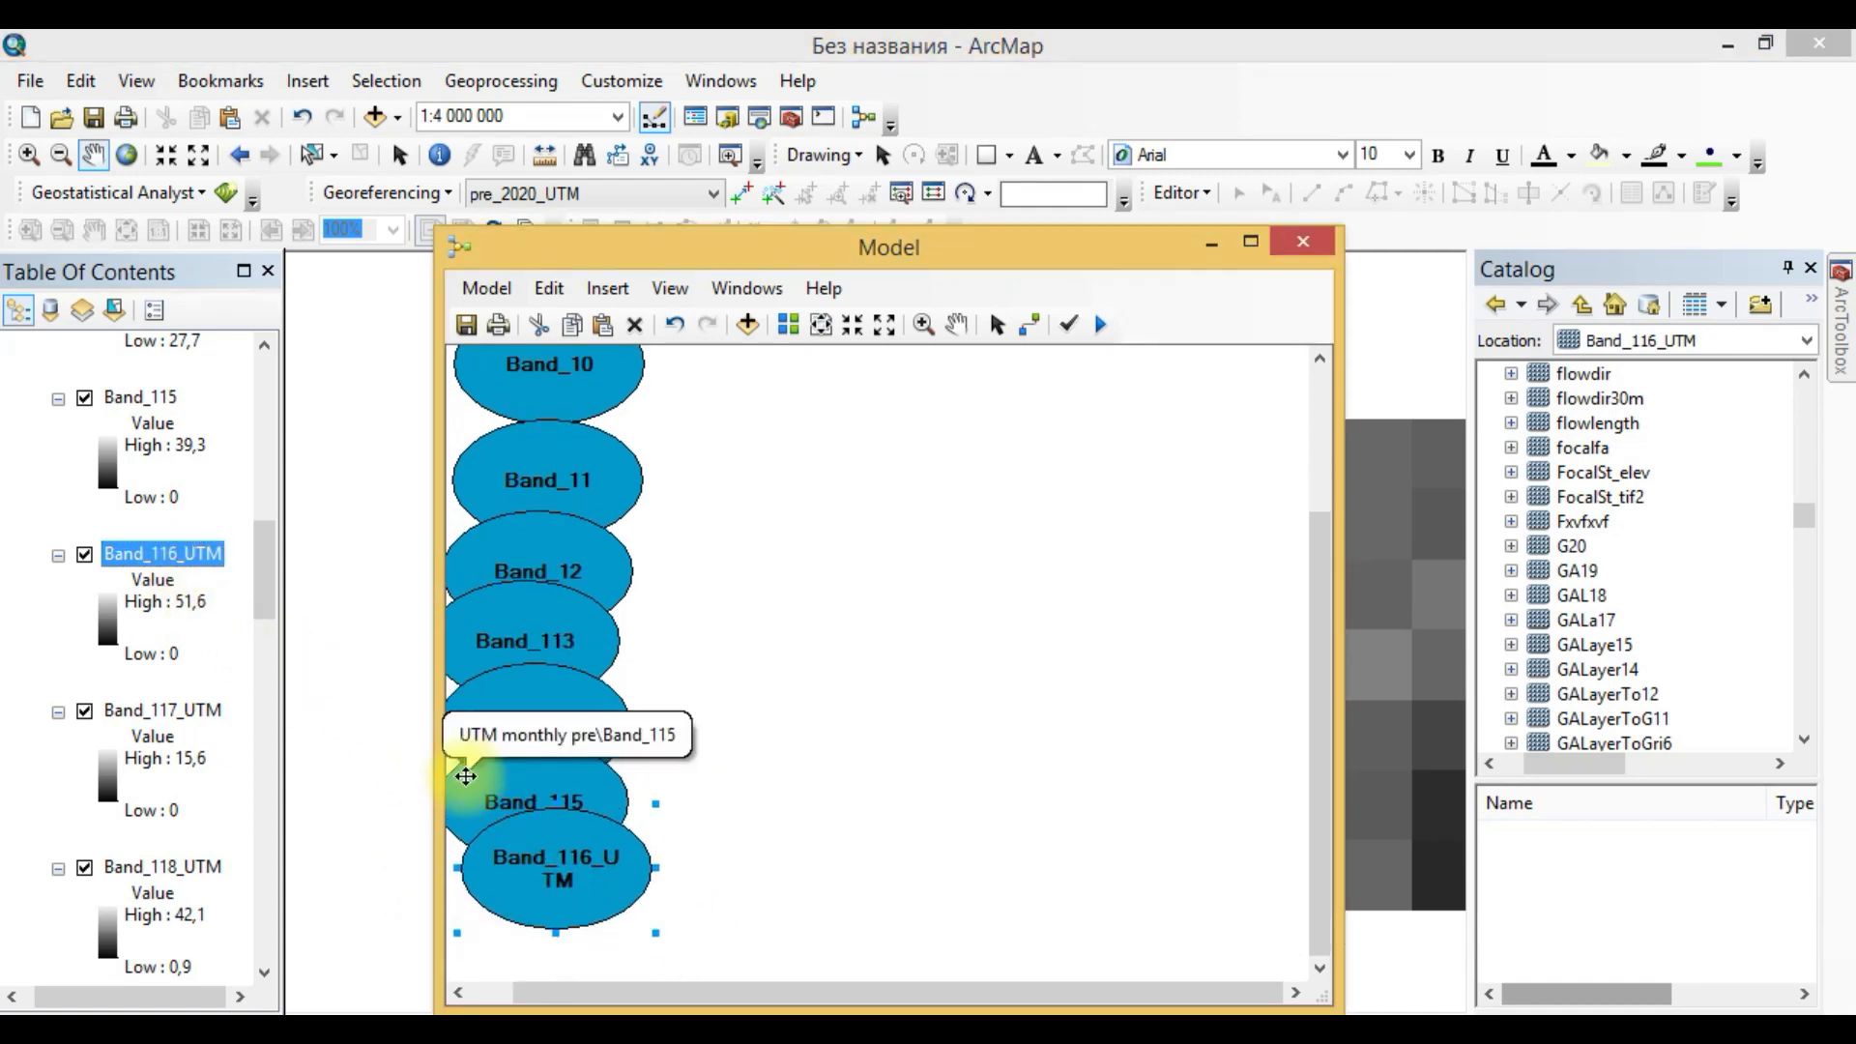
Spread out the Band_14, Band_115 and Band_116_UTM elements so that they overlap less.
left_click_drag(588, 879, 575, 928)
left_click_drag(557, 814, 567, 814)
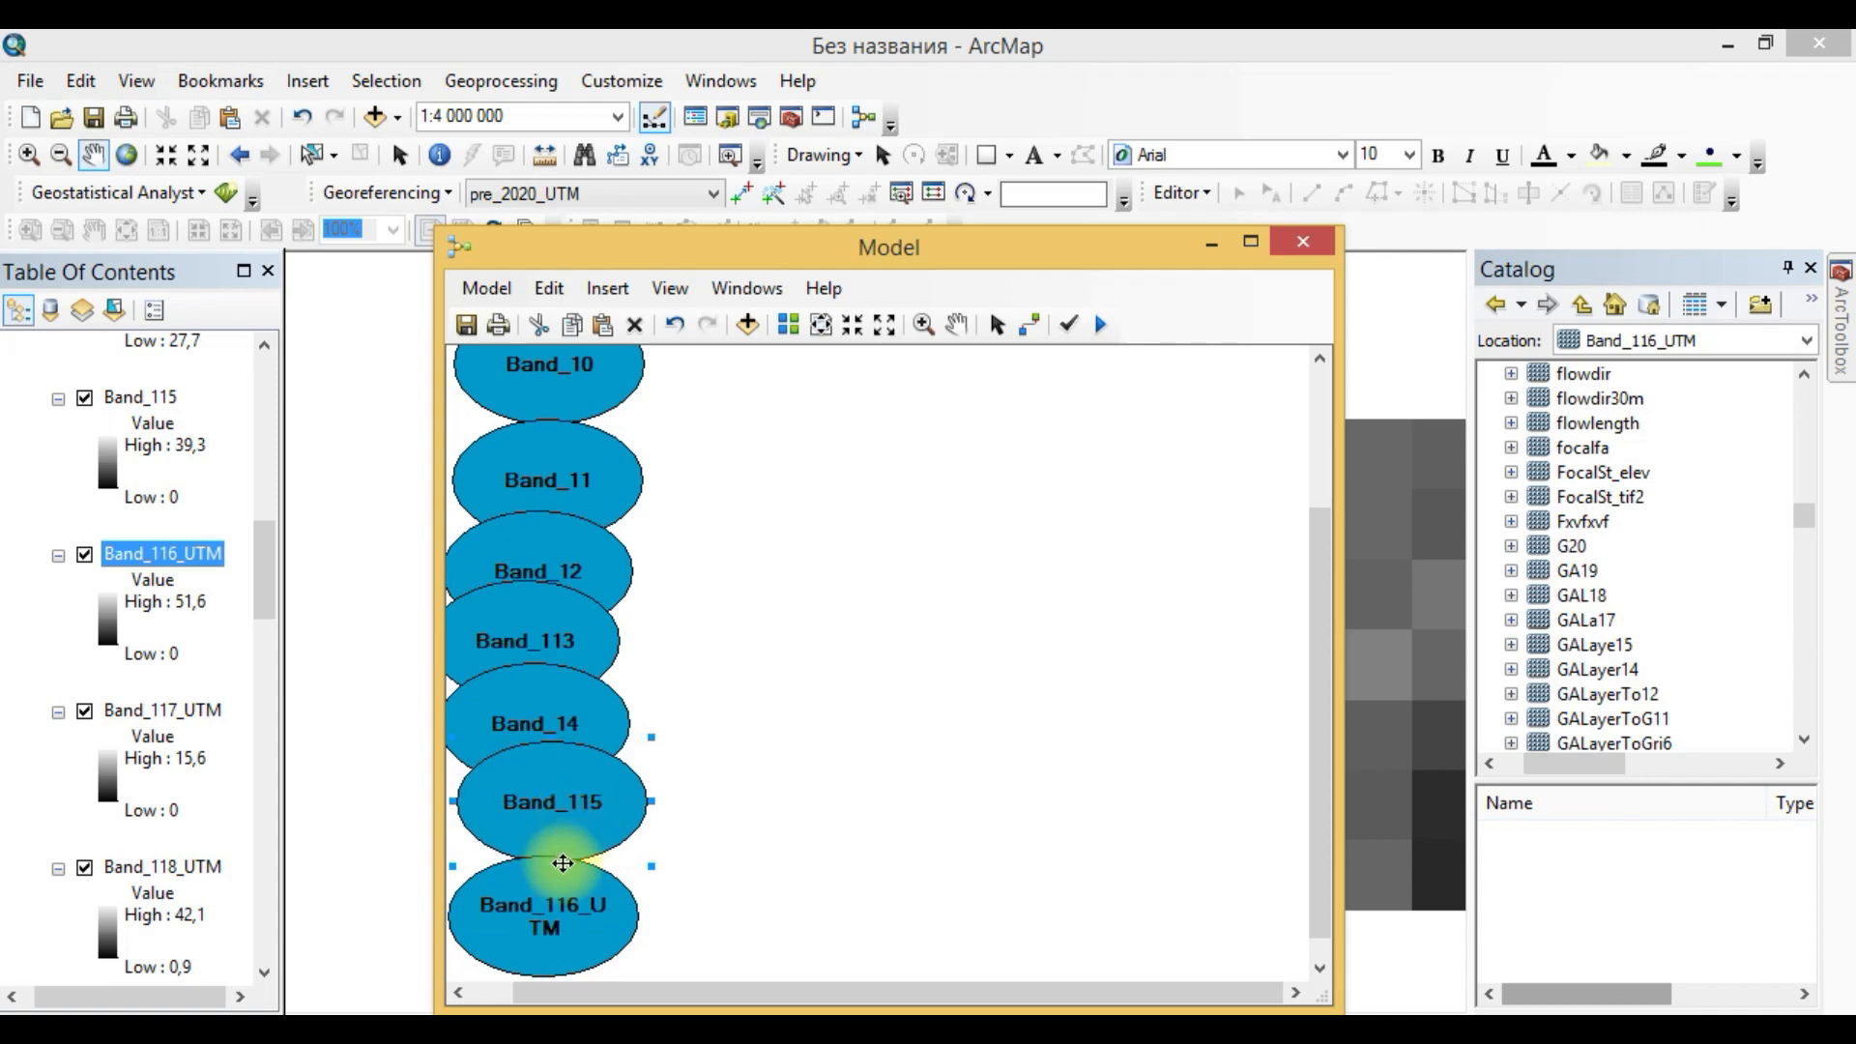
left_click_drag(549, 912, 520, 947)
left_click_drag(571, 694, 578, 700)
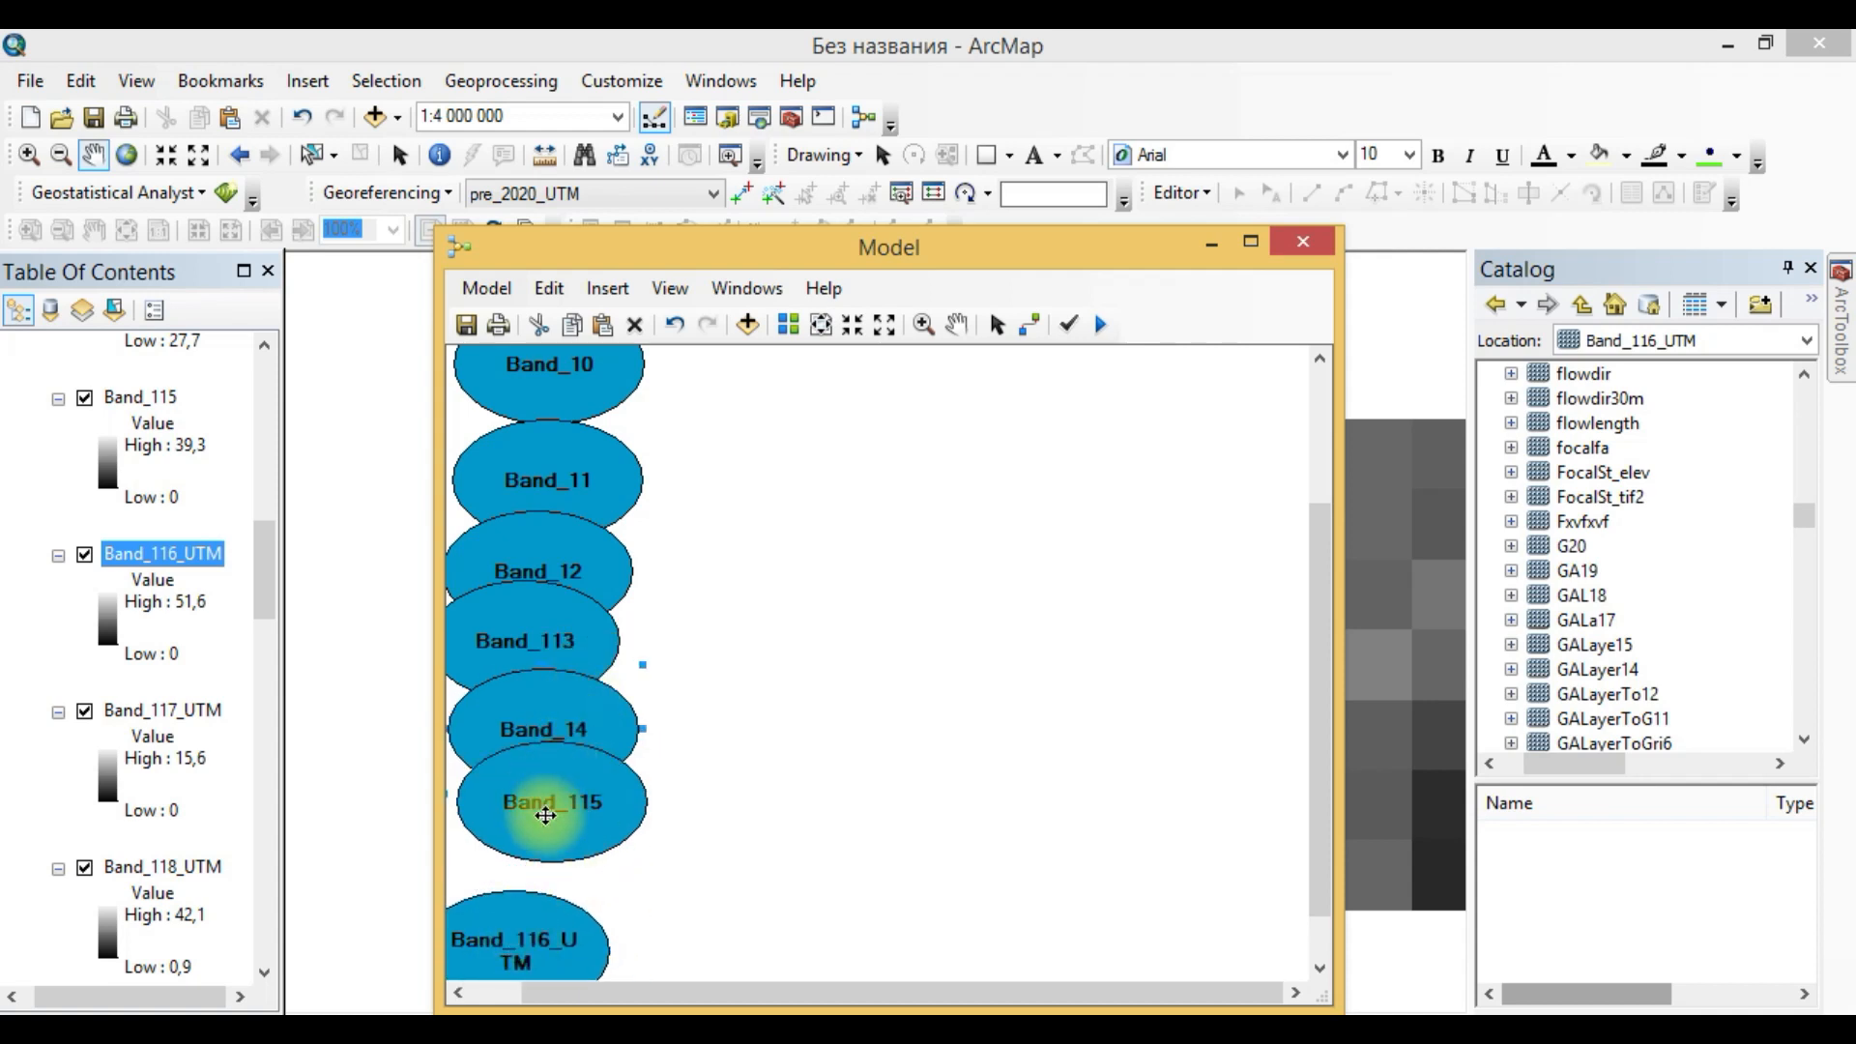
left_click_drag(538, 808, 518, 829)
Add Band_117_UTM, Band_118_UTM and Band_119_UTM to the model in a row beside Band_116_UTM, shifting Band_116_UTM over.
scroll(126, 642, "down", 2)
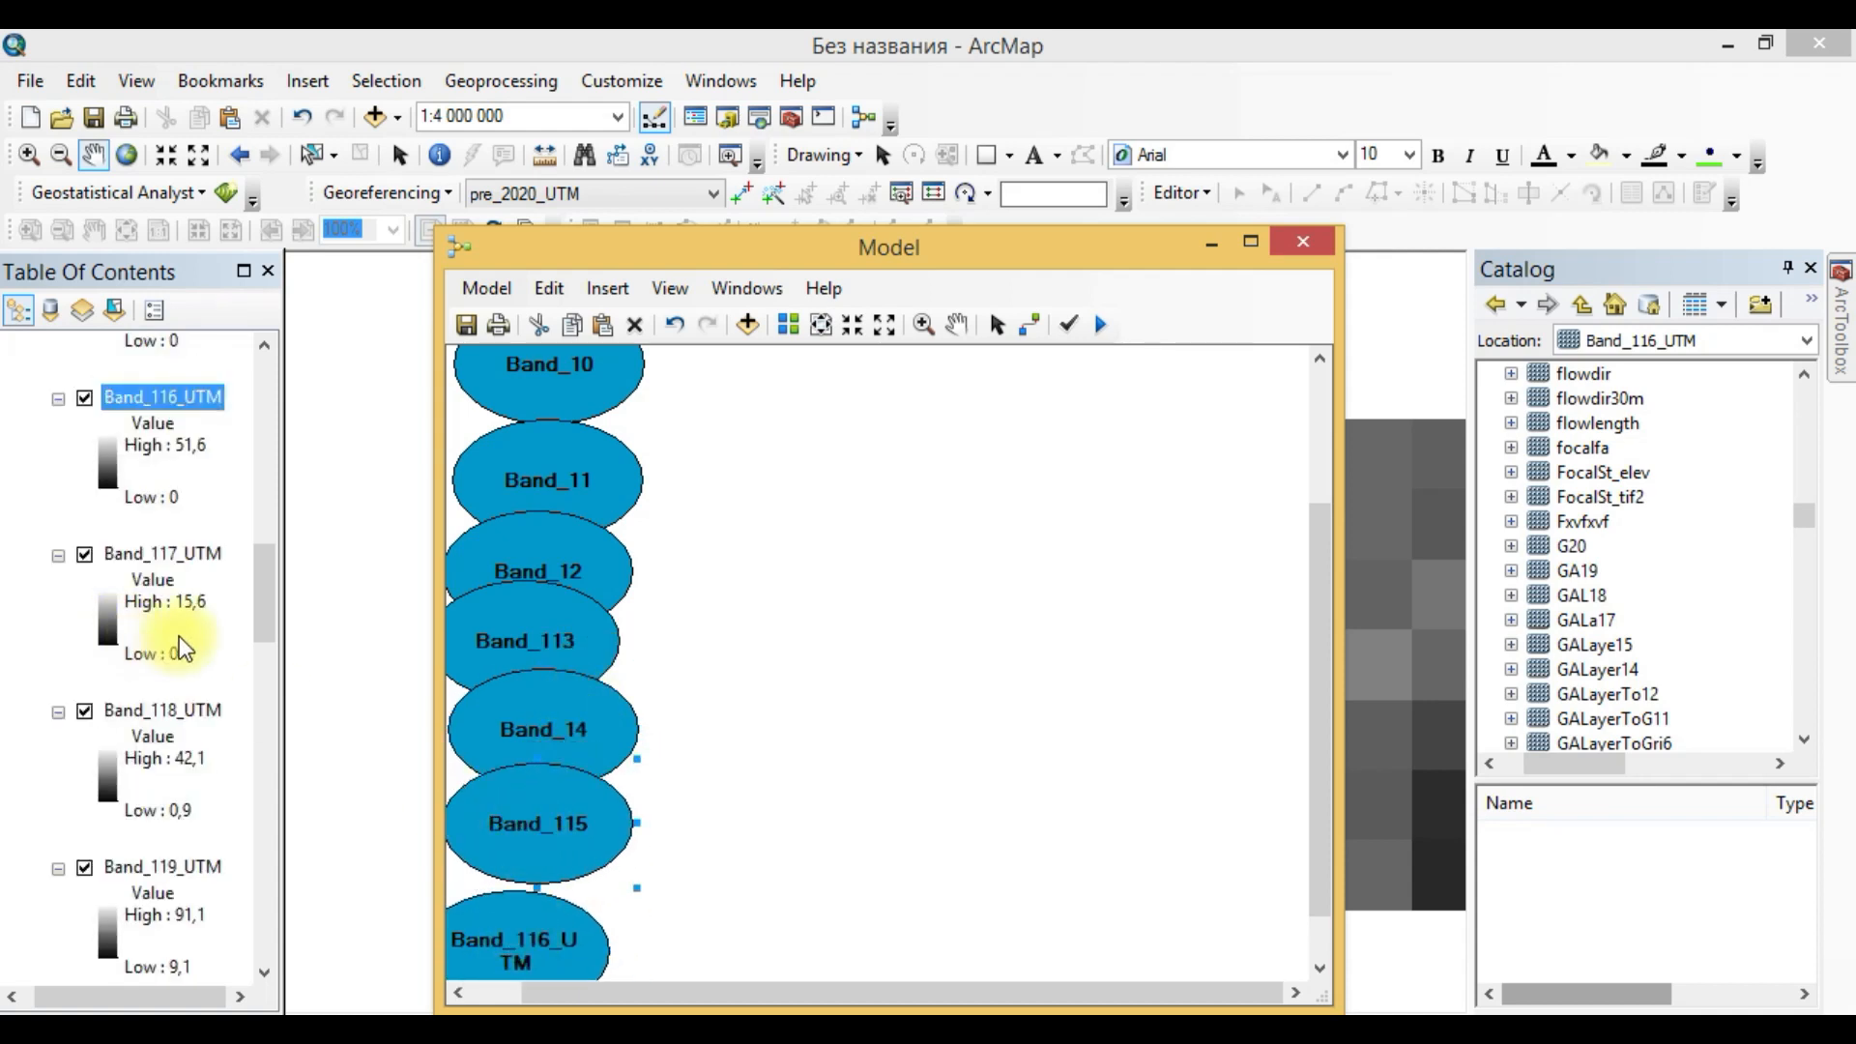
left_click_drag(184, 648, 720, 863)
left_click_drag(696, 699, 794, 882)
left_click_drag(548, 772, 647, 775)
left_click_drag(160, 712, 1013, 840)
left_click_drag(198, 886, 1227, 831)
Look through the monthly precipitation bands in the layer list for one that is missing from the model.
scroll(167, 858, "down", 1)
scroll(164, 853, "down", 6)
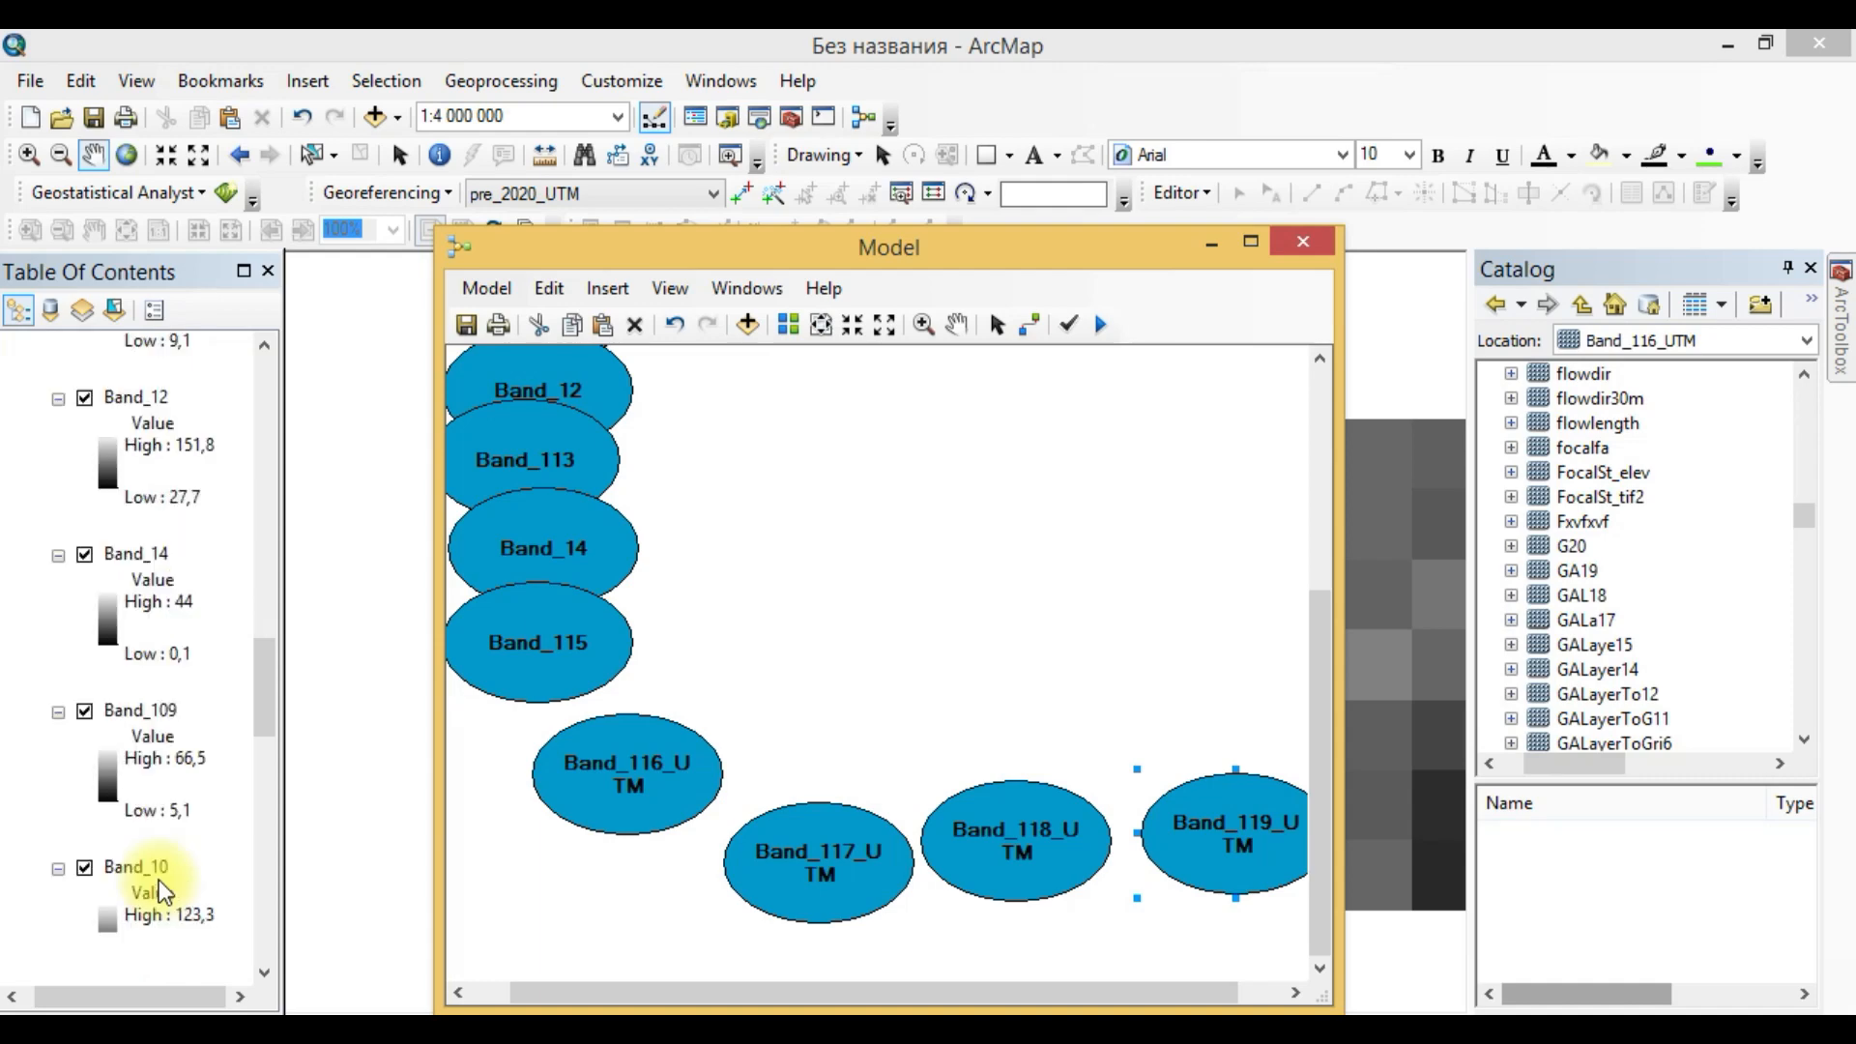
scroll(164, 891, "down", 3)
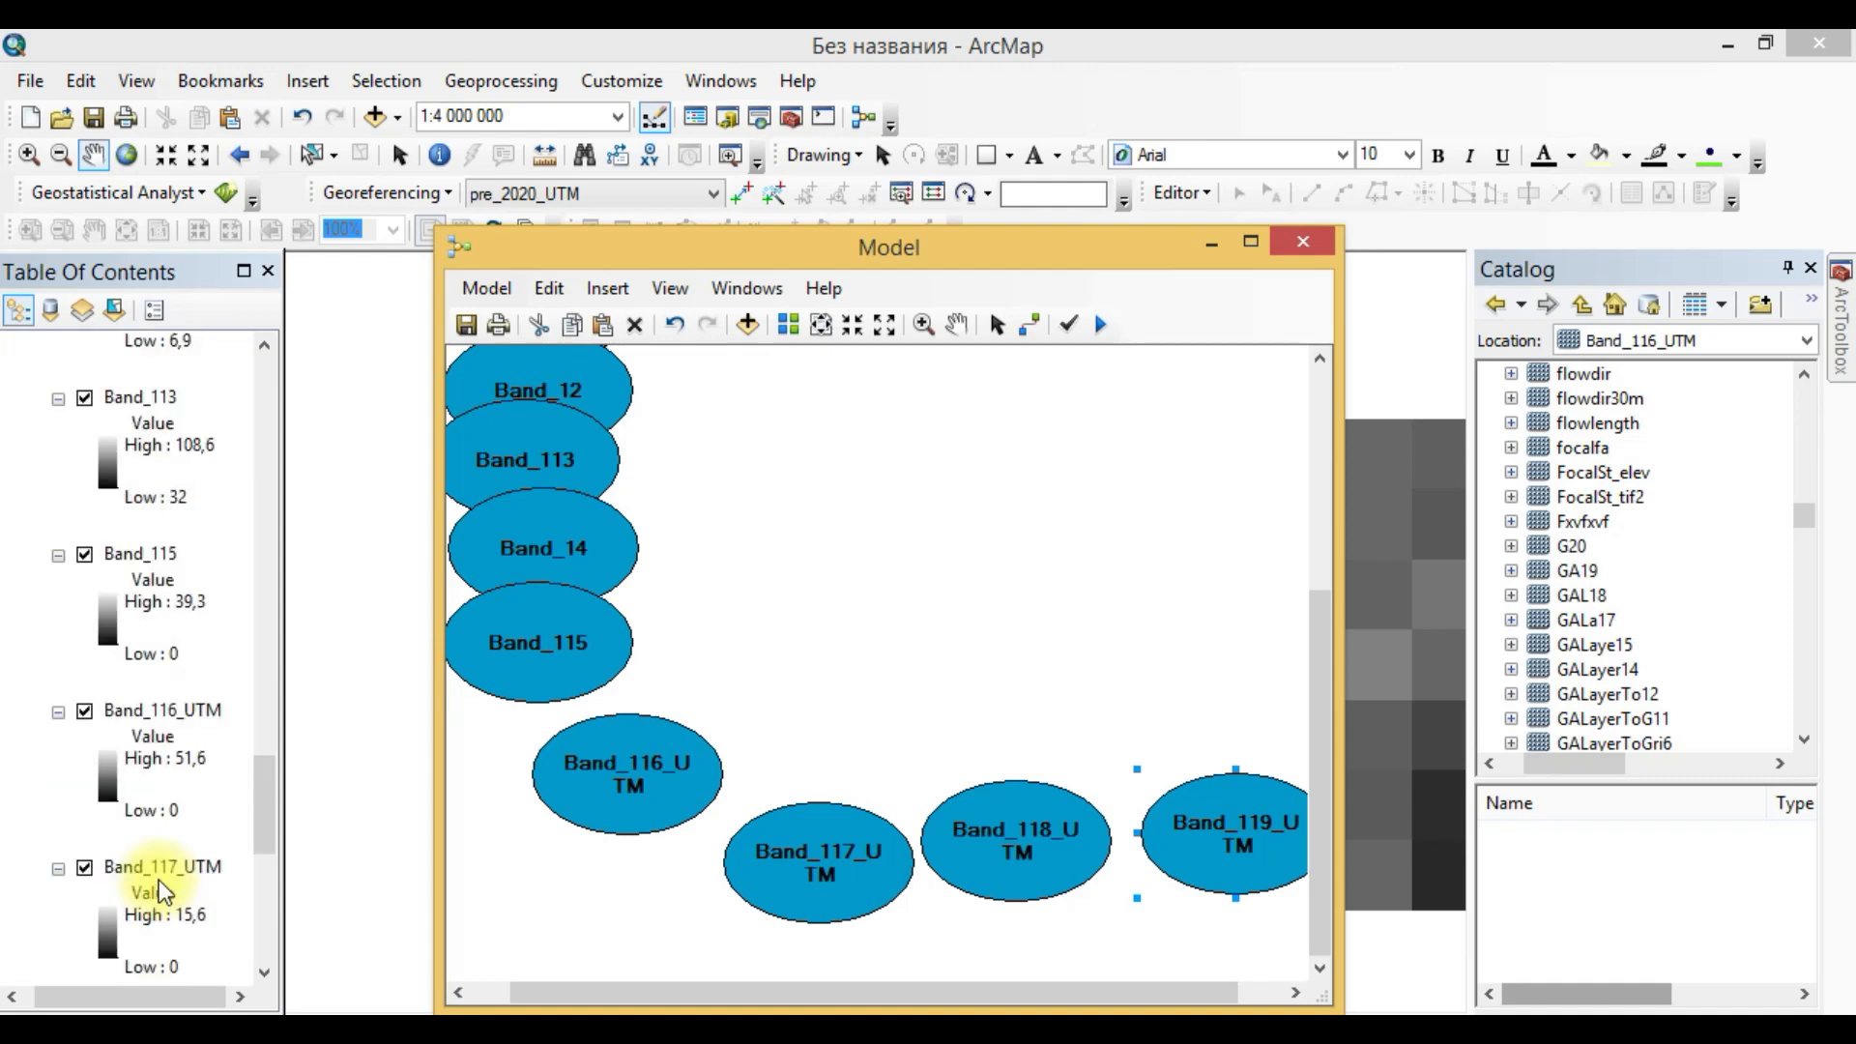
scroll(166, 891, "down", 3)
scroll(169, 894, "down", 3)
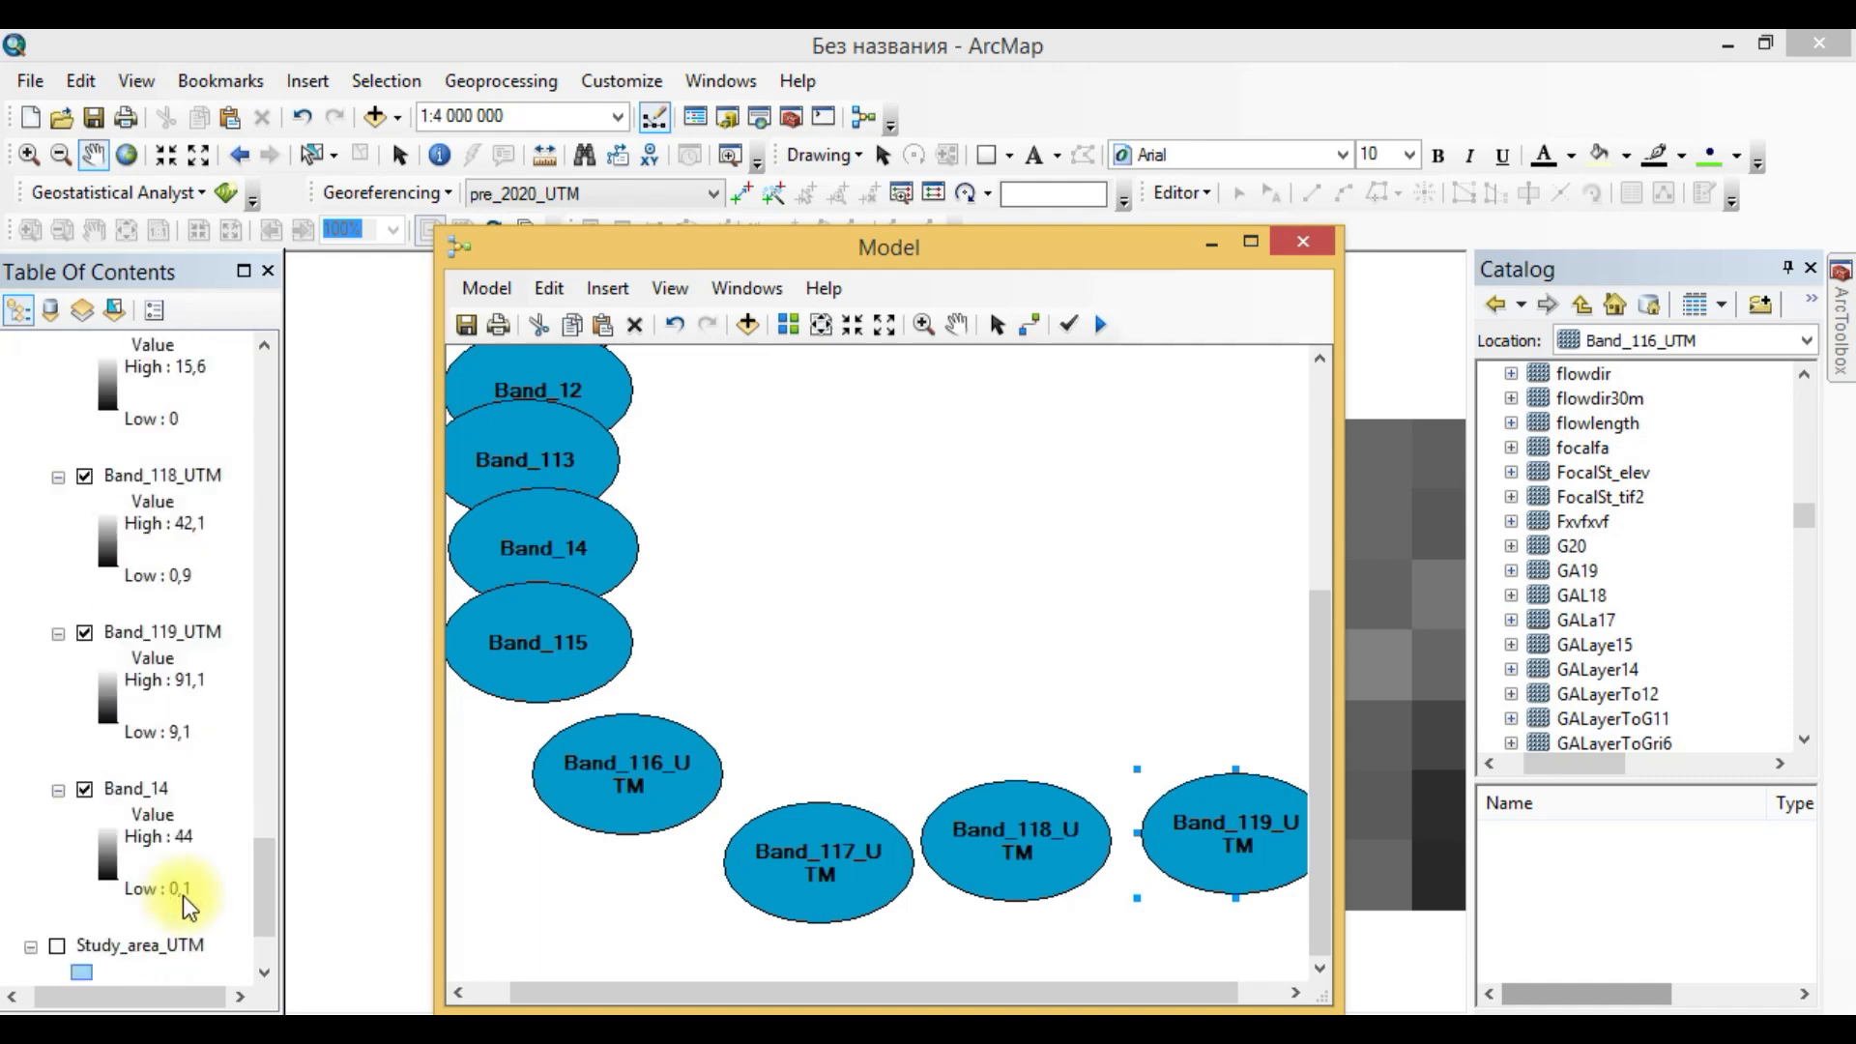
scroll(173, 884, "up", 10)
scroll(177, 864, "up", 6)
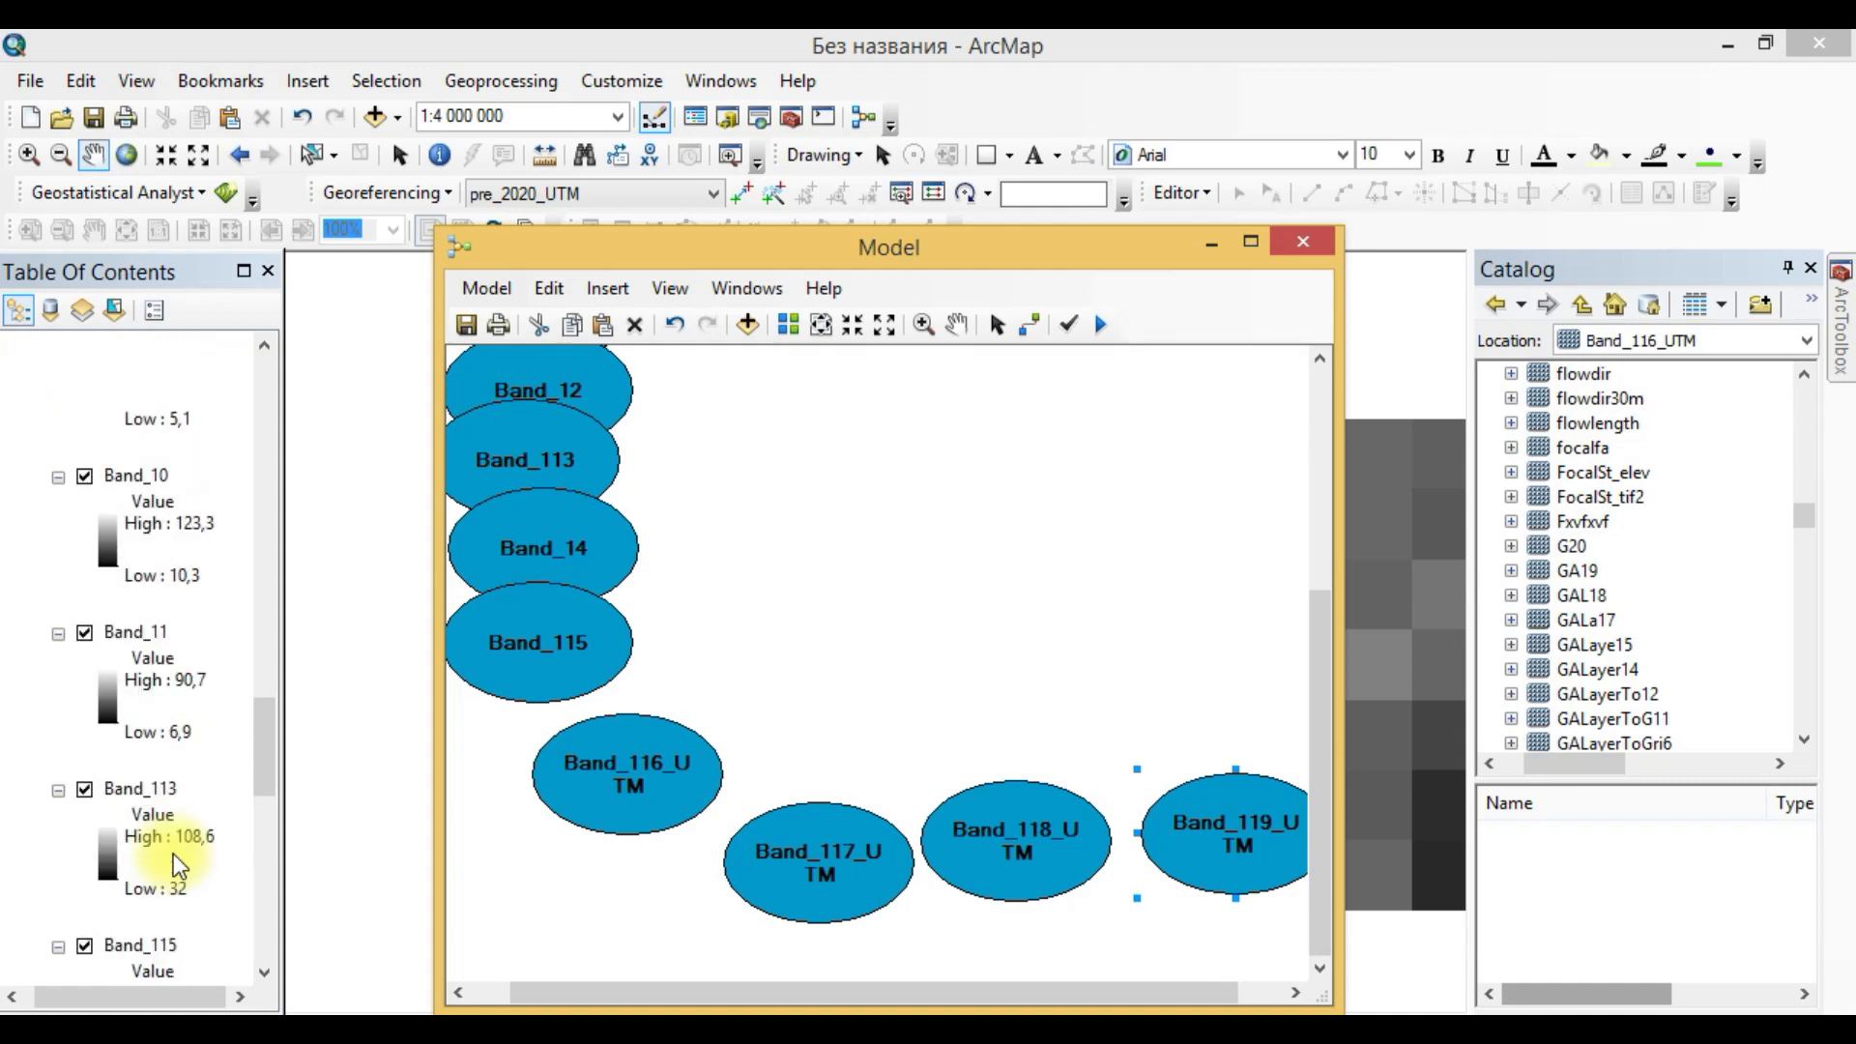
scroll(178, 865, "up", 6)
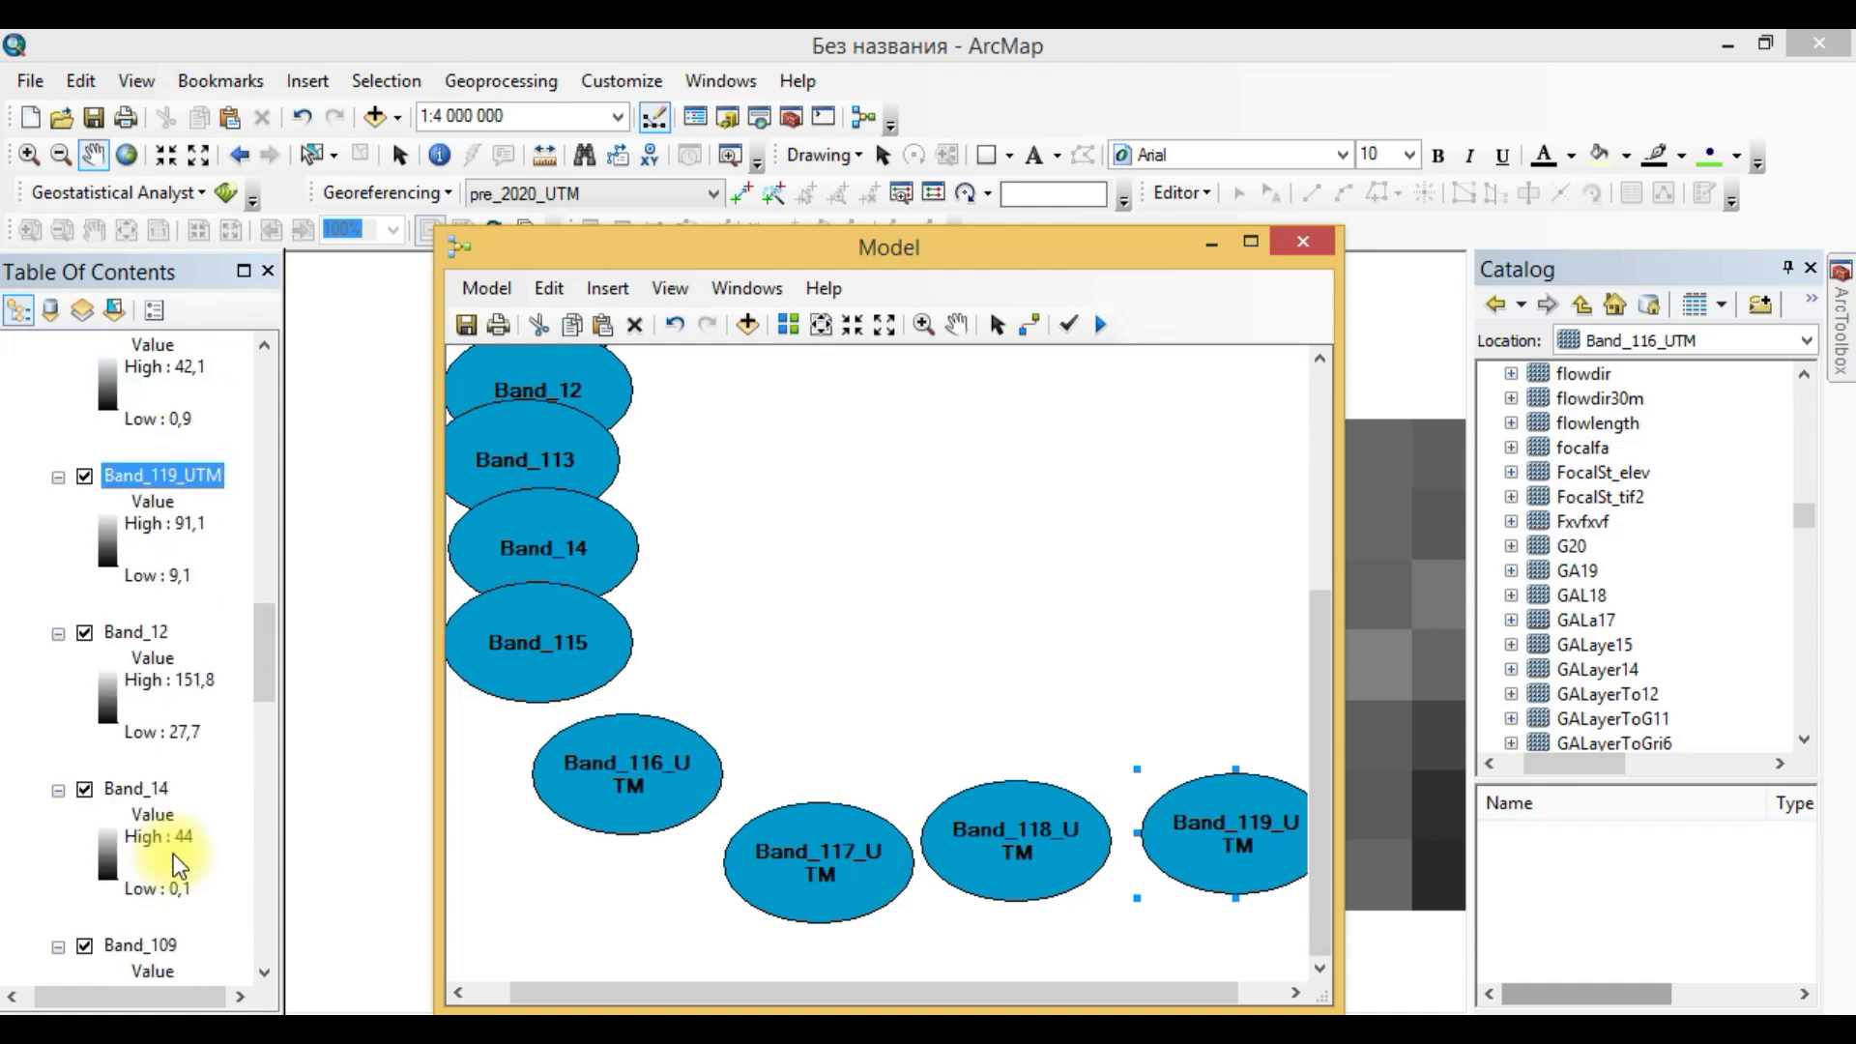
scroll(179, 865, "up", 6)
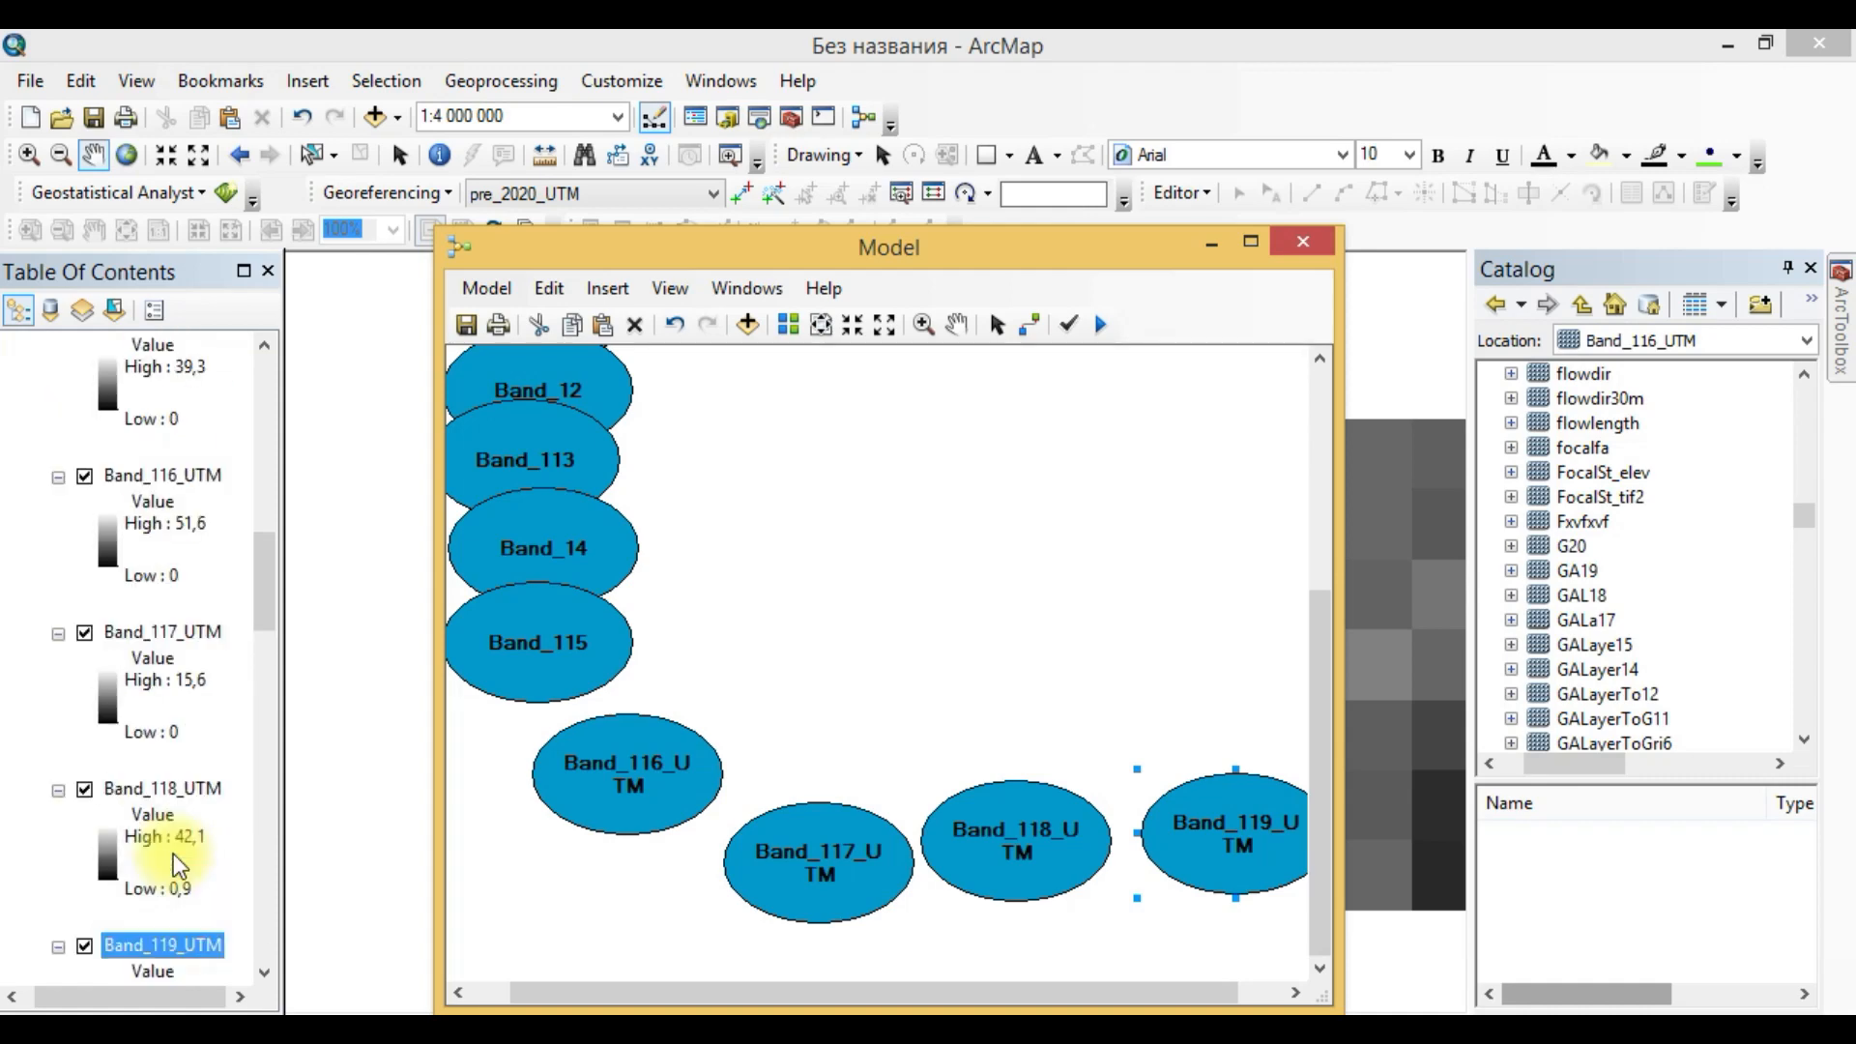
scroll(178, 865, "up", 6)
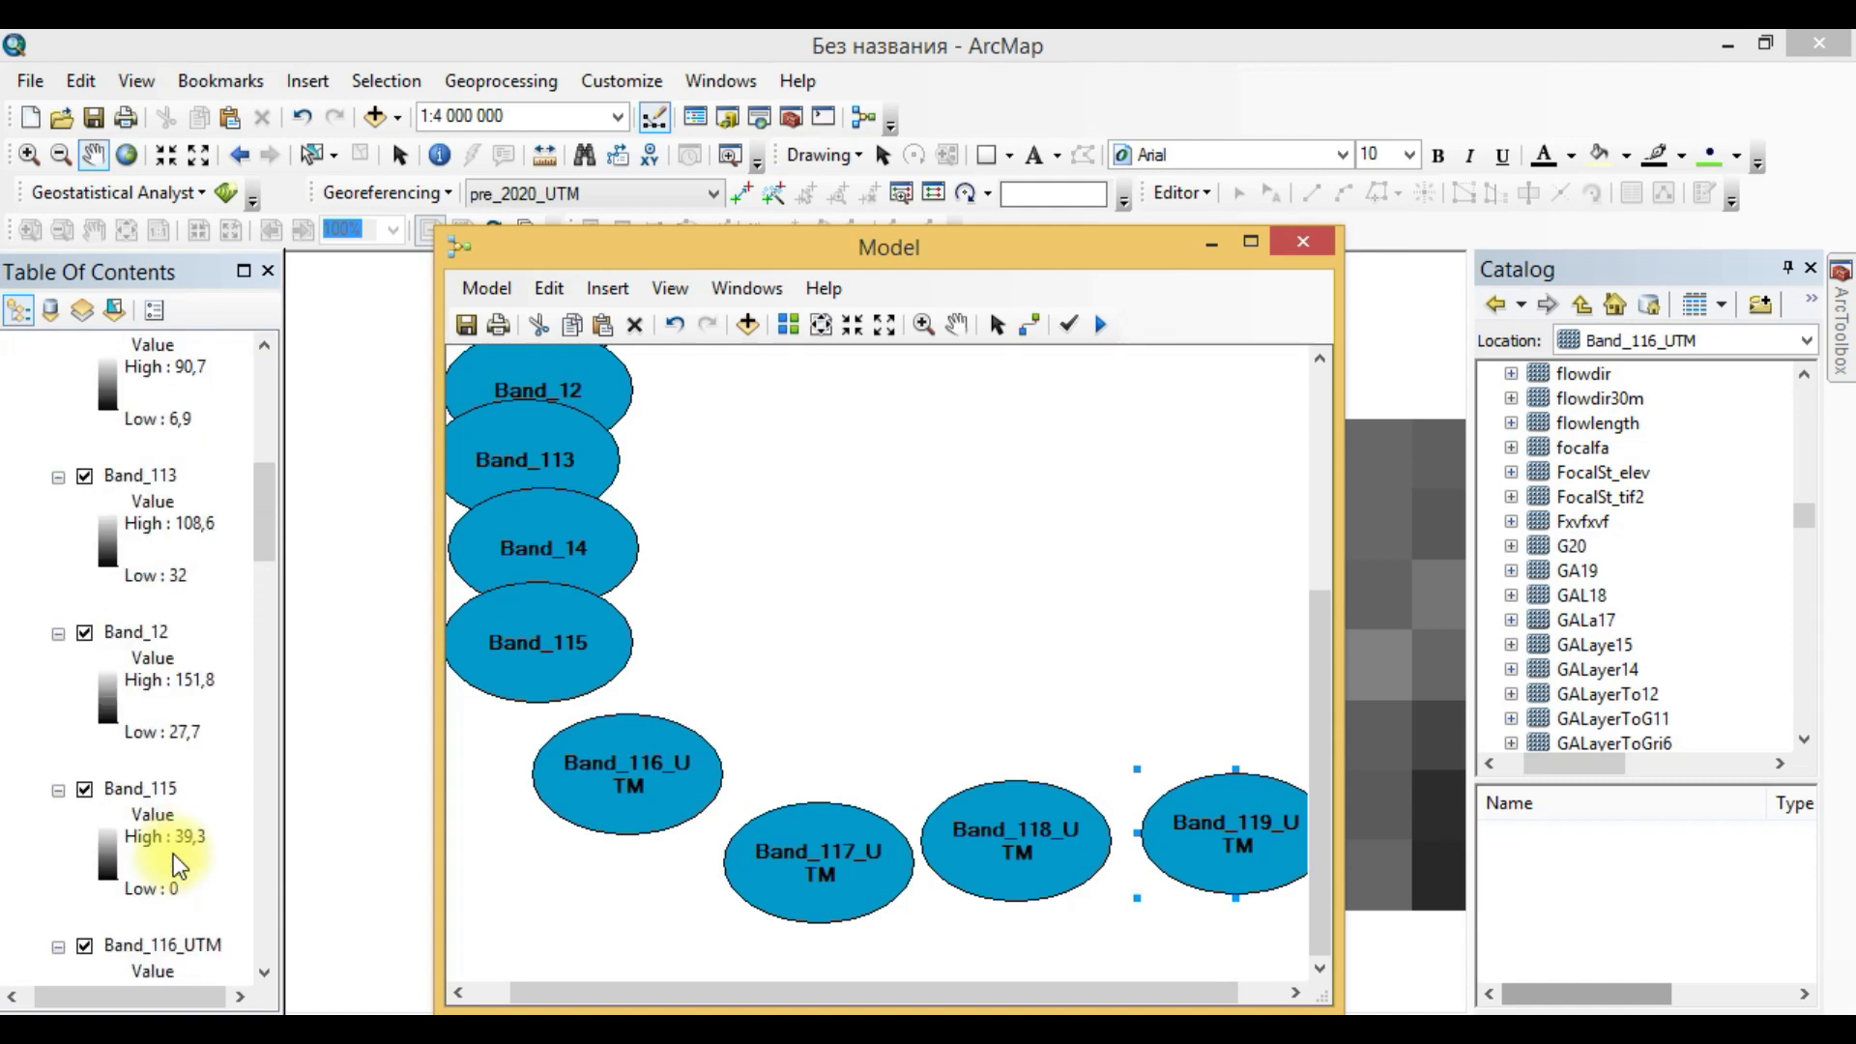
scroll(179, 865, "up", 2)
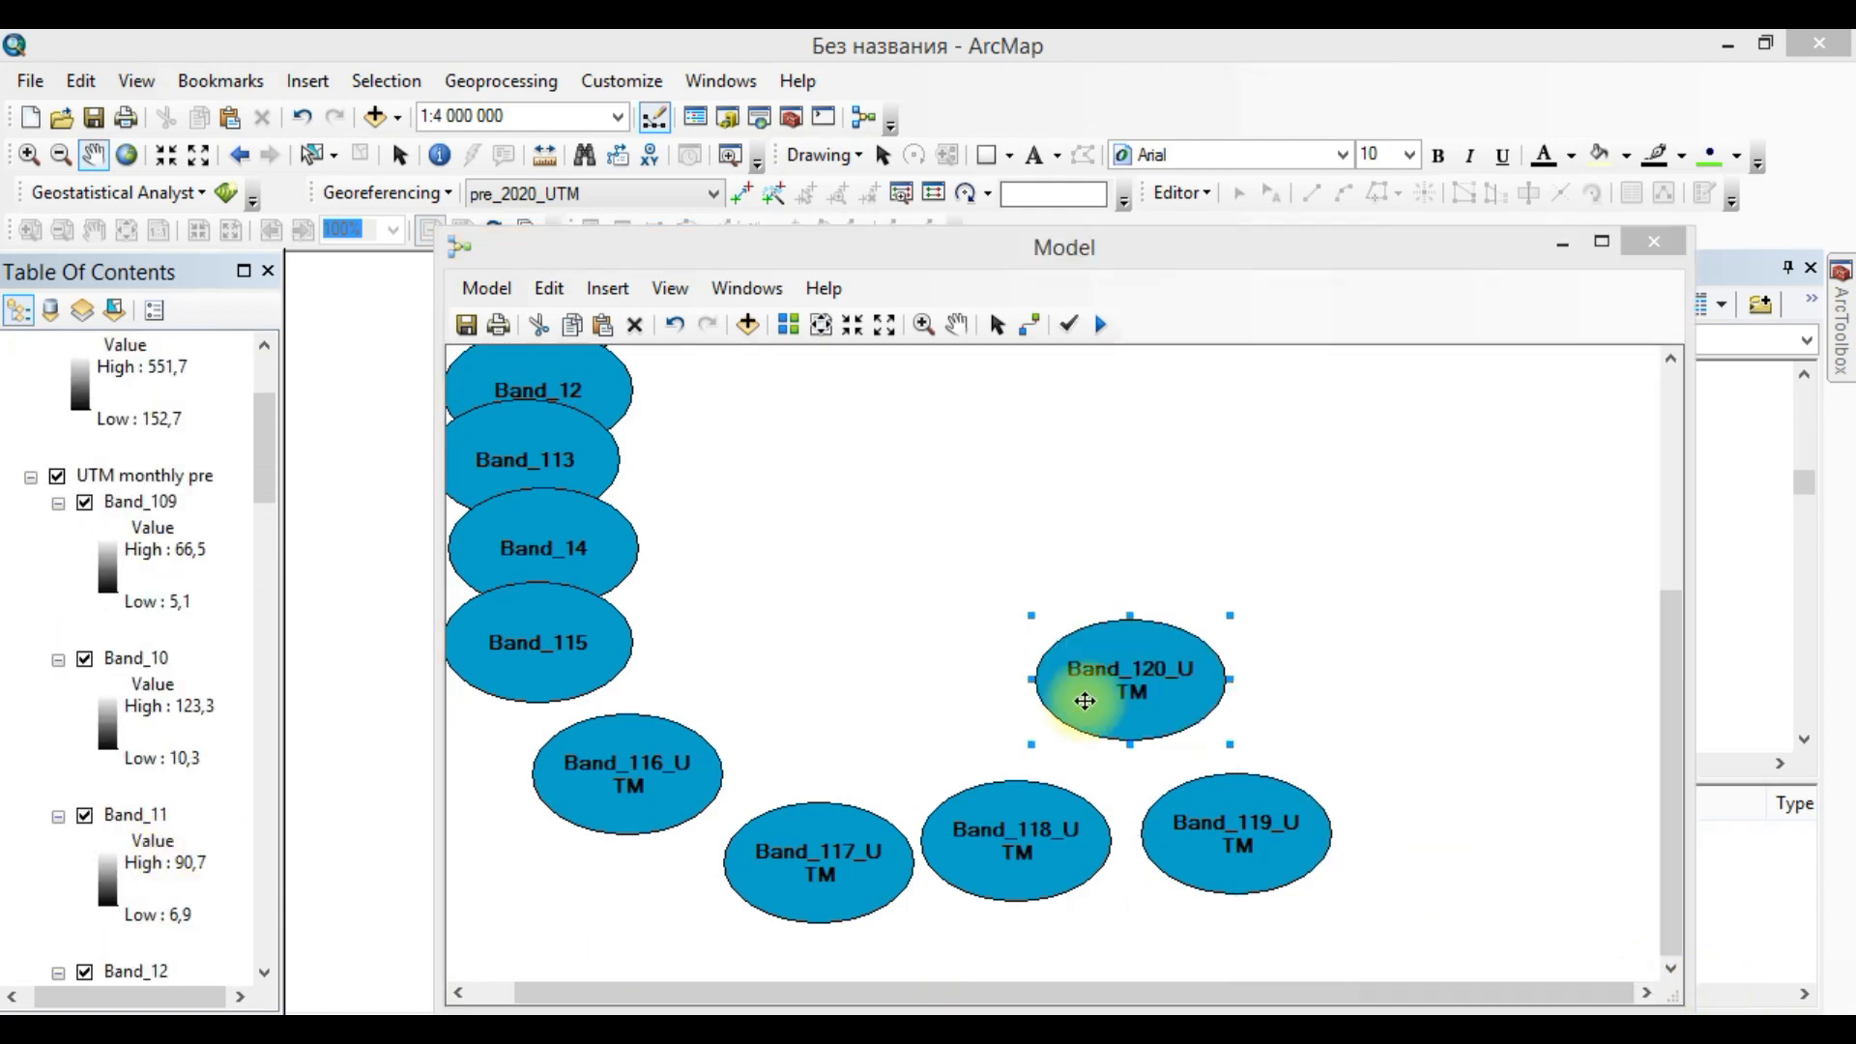
Place the Band_120_UTM element next to Band_119_UTM and enlarge the model window upward and to the left.
left_click_drag(1116, 688, 1441, 781)
scroll(663, 592, "up", 4)
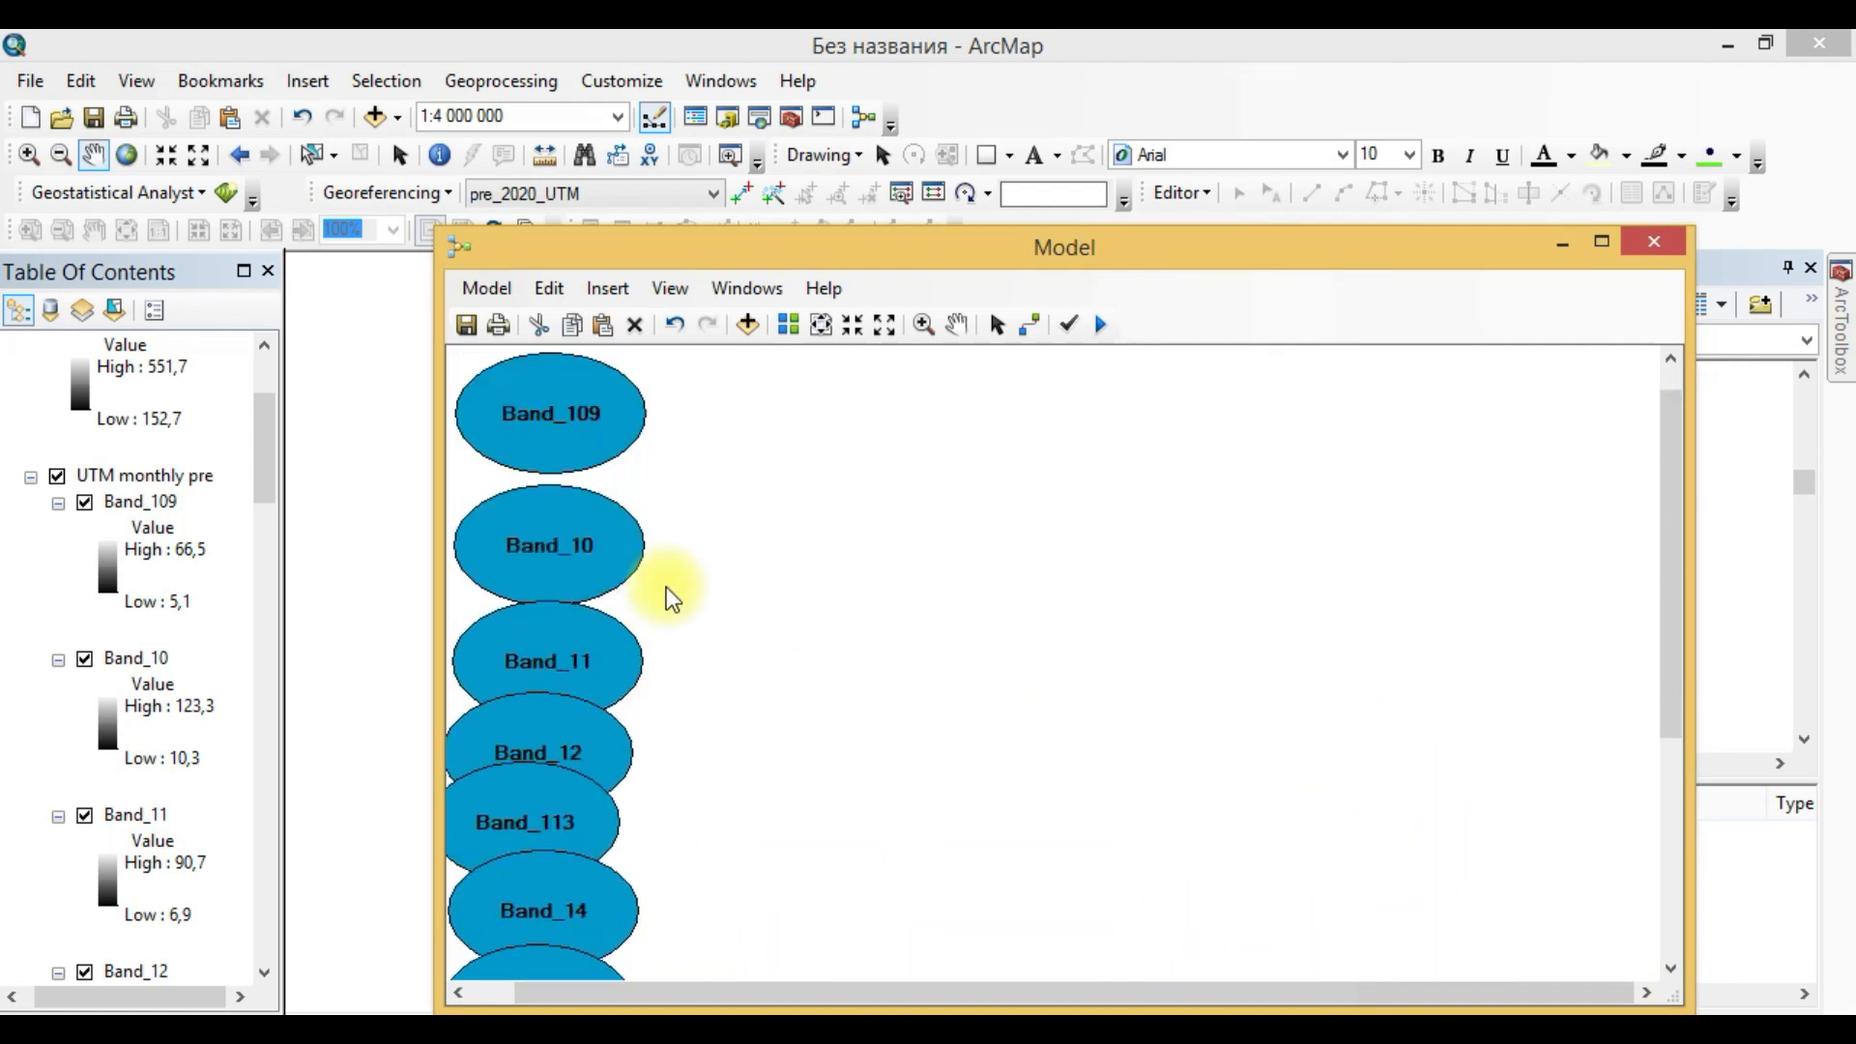
scroll(663, 593, "down", 1)
left_click_drag(438, 344, 27, 184)
left_click_drag(431, 232, 431, 31)
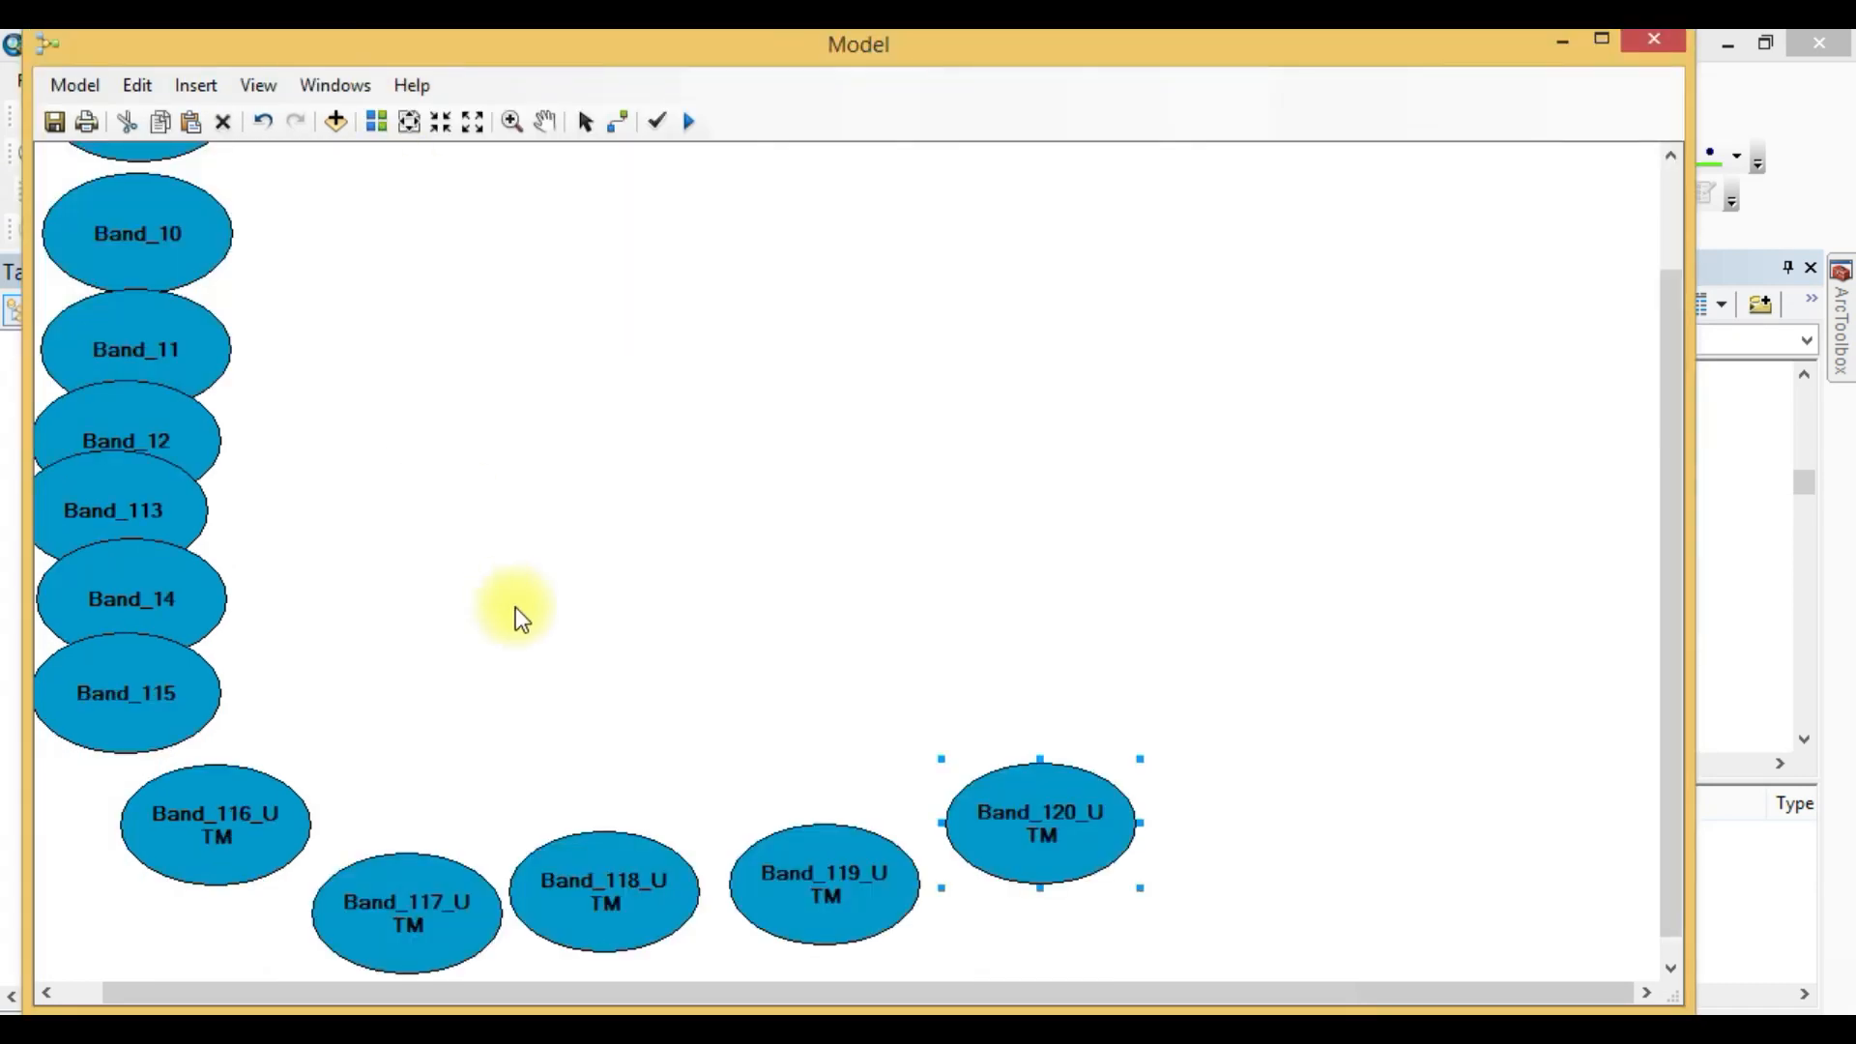
Shift and narrow the model window to uncover more of the Catalog tree.
scroll(183, 386, "up", 4)
scroll(389, 498, "down", 3)
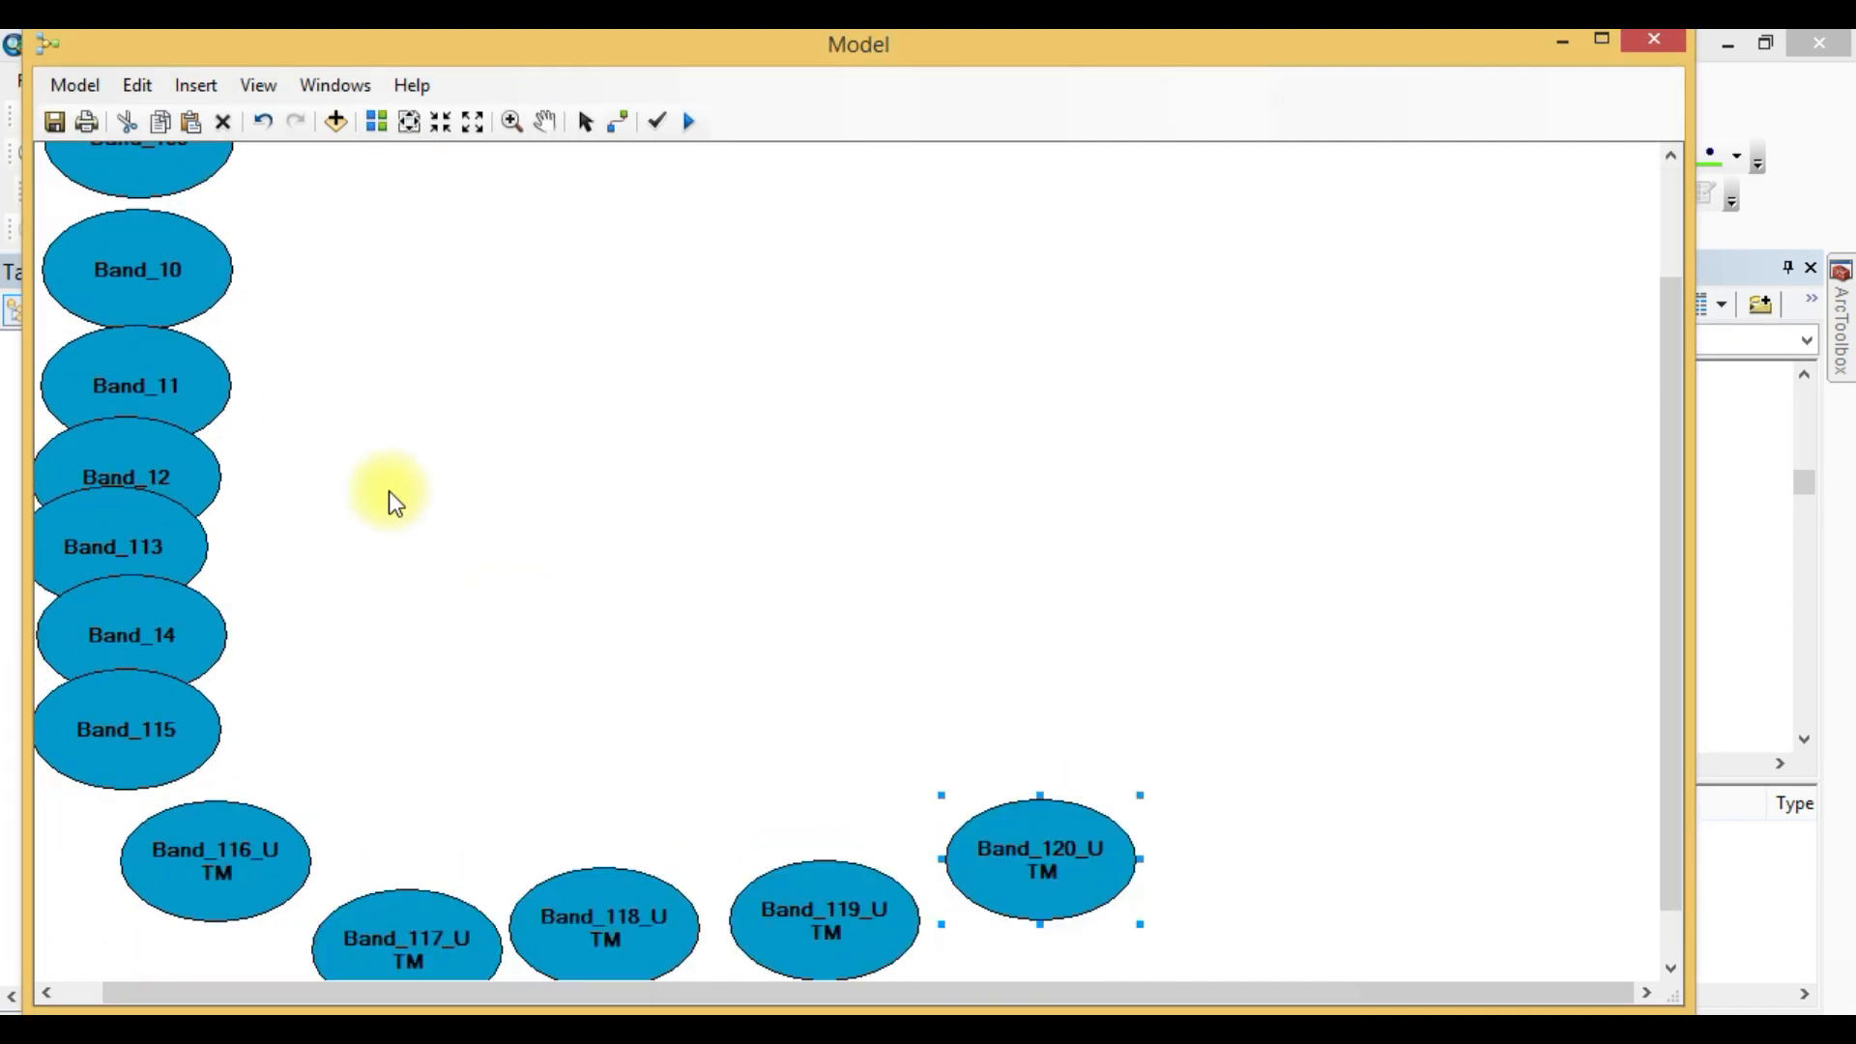
left_click_drag(468, 54, 406, 69)
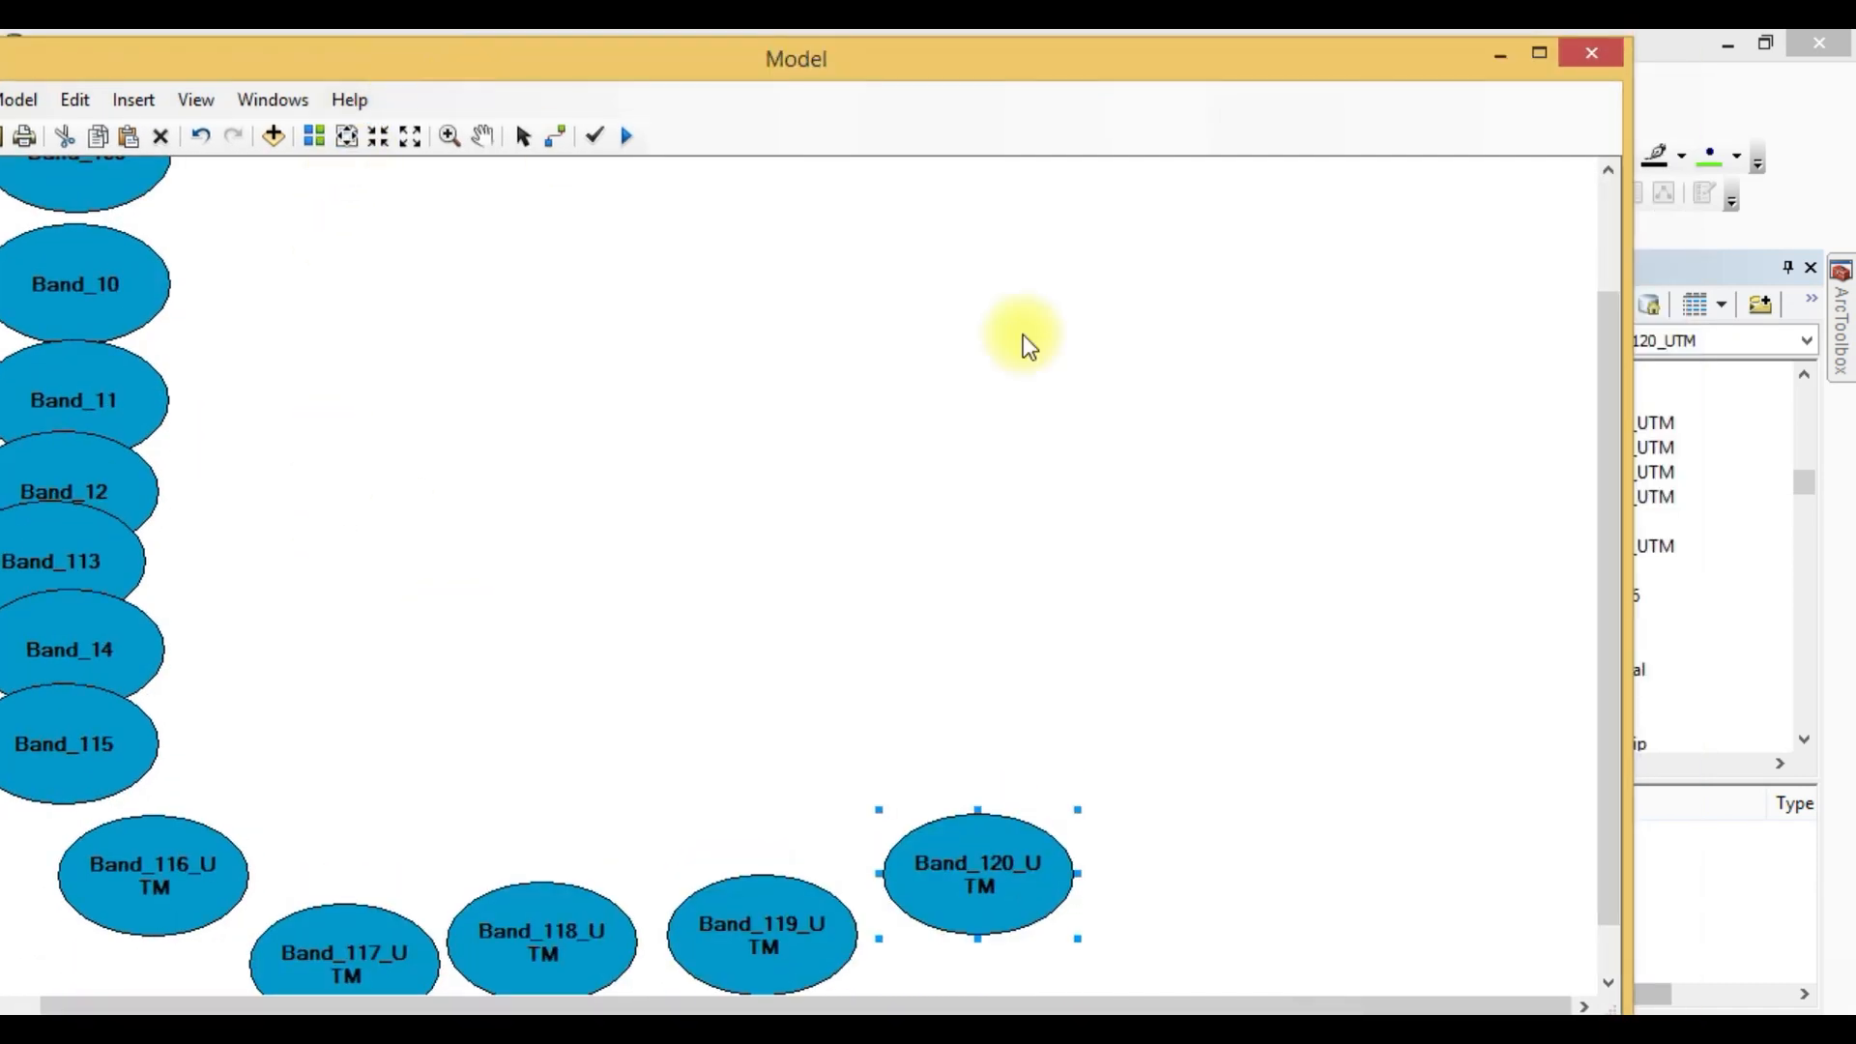
left_click_drag(1632, 501, 1573, 497)
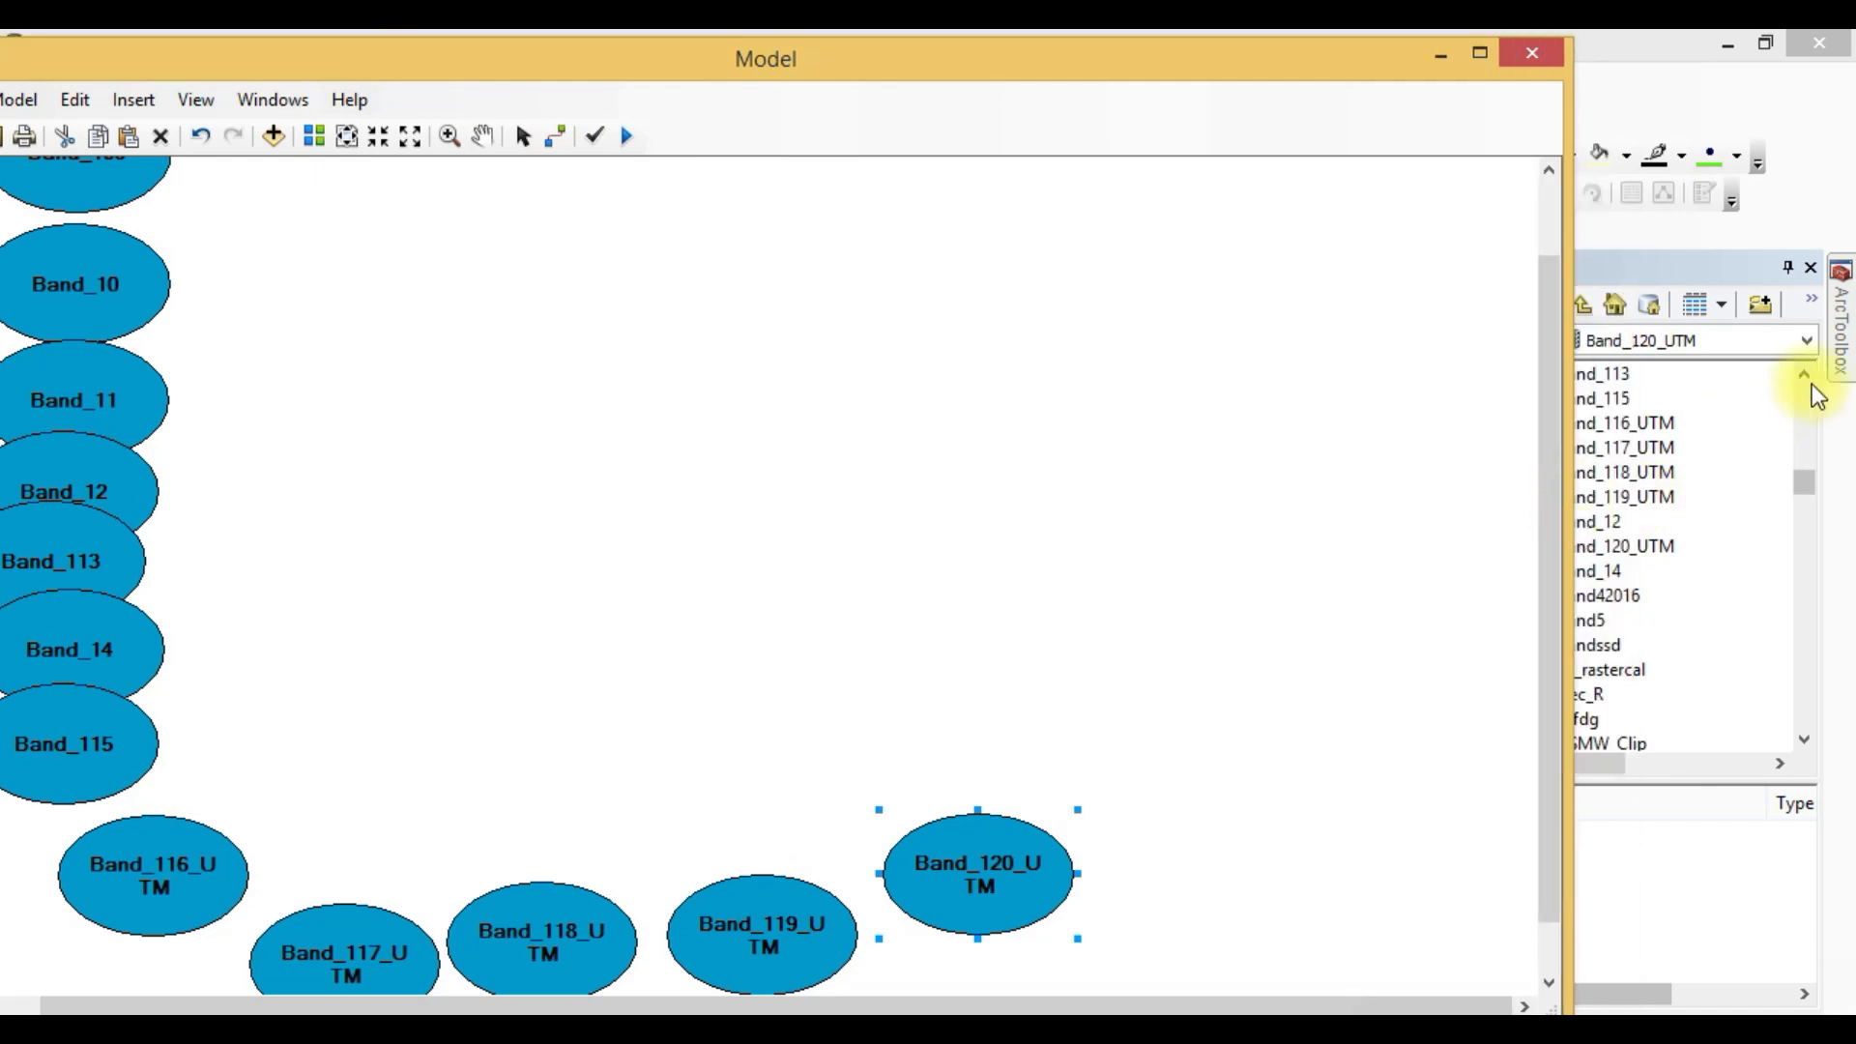
Narrow the model window and add the Raster Calculator tool from the Map Algebra toolset beside the monthly bands.
left_click(1846, 365)
left_click_drag(1572, 353, 1419, 367)
left_click(1640, 565)
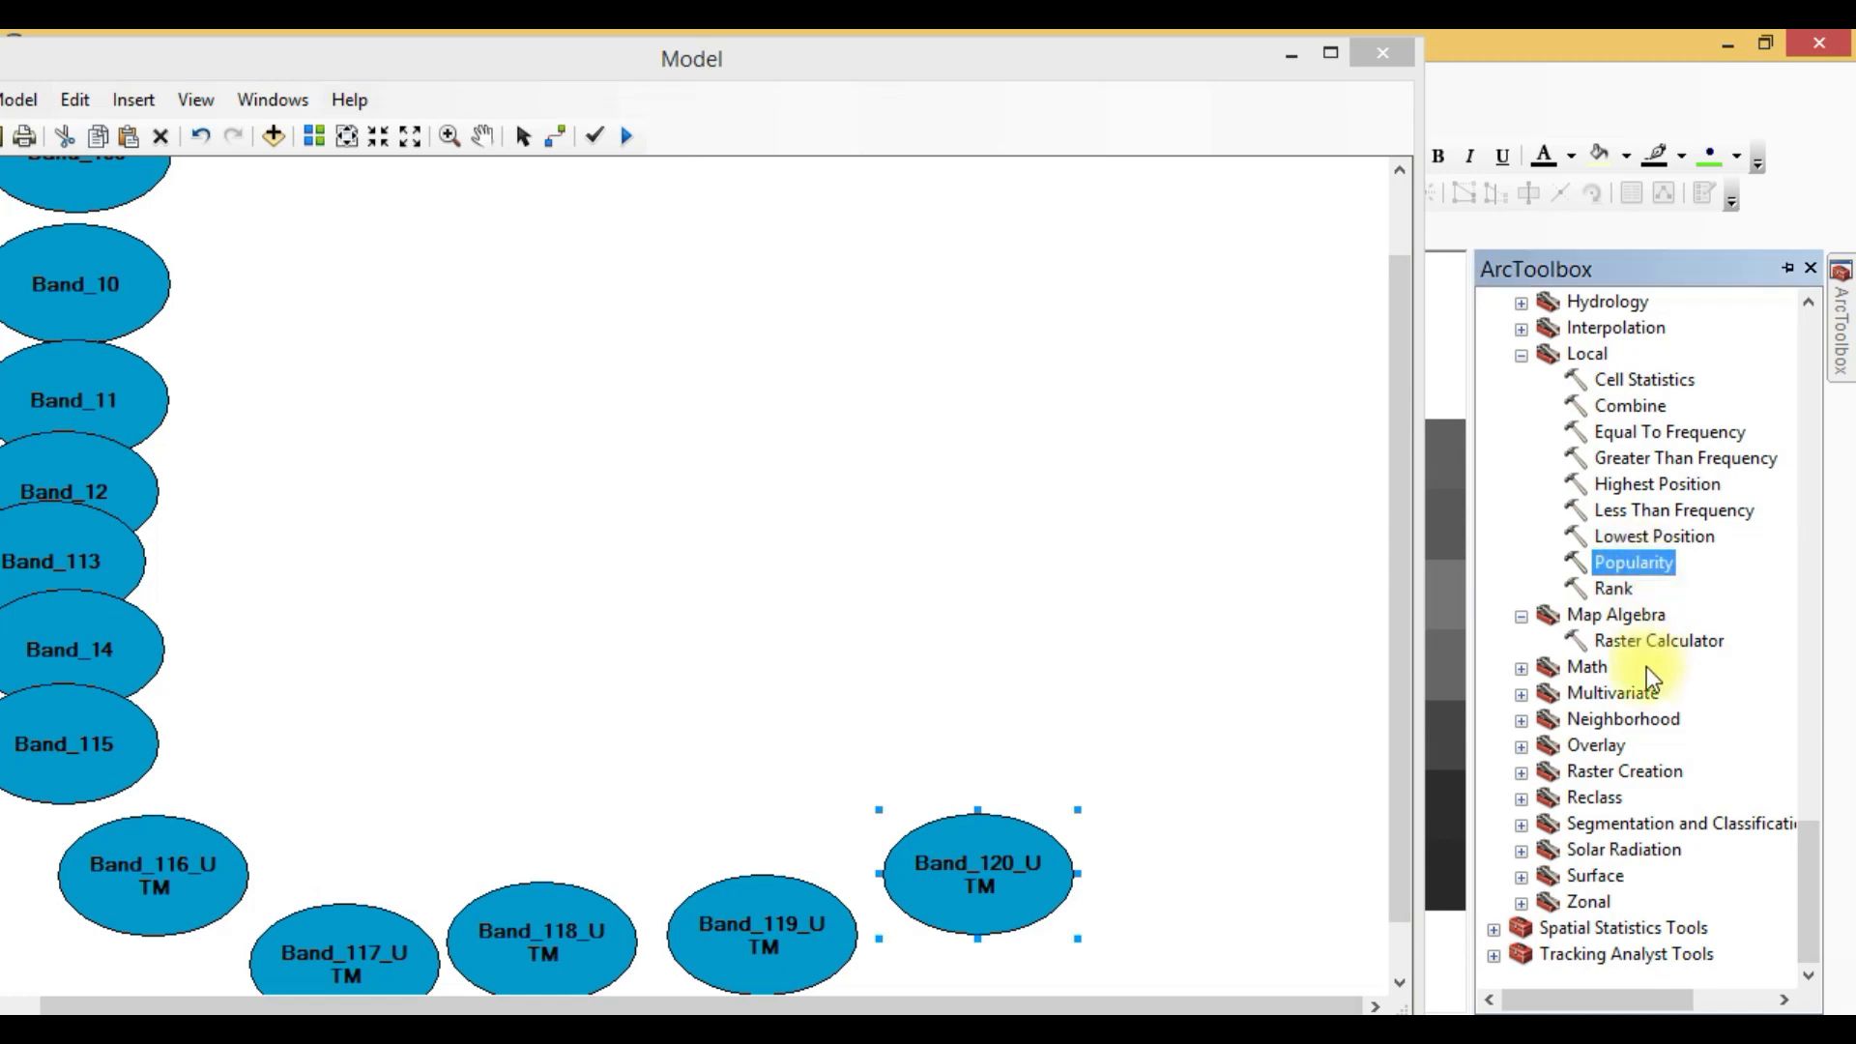
left_click(1652, 642)
scroll(1630, 542, "up", 3)
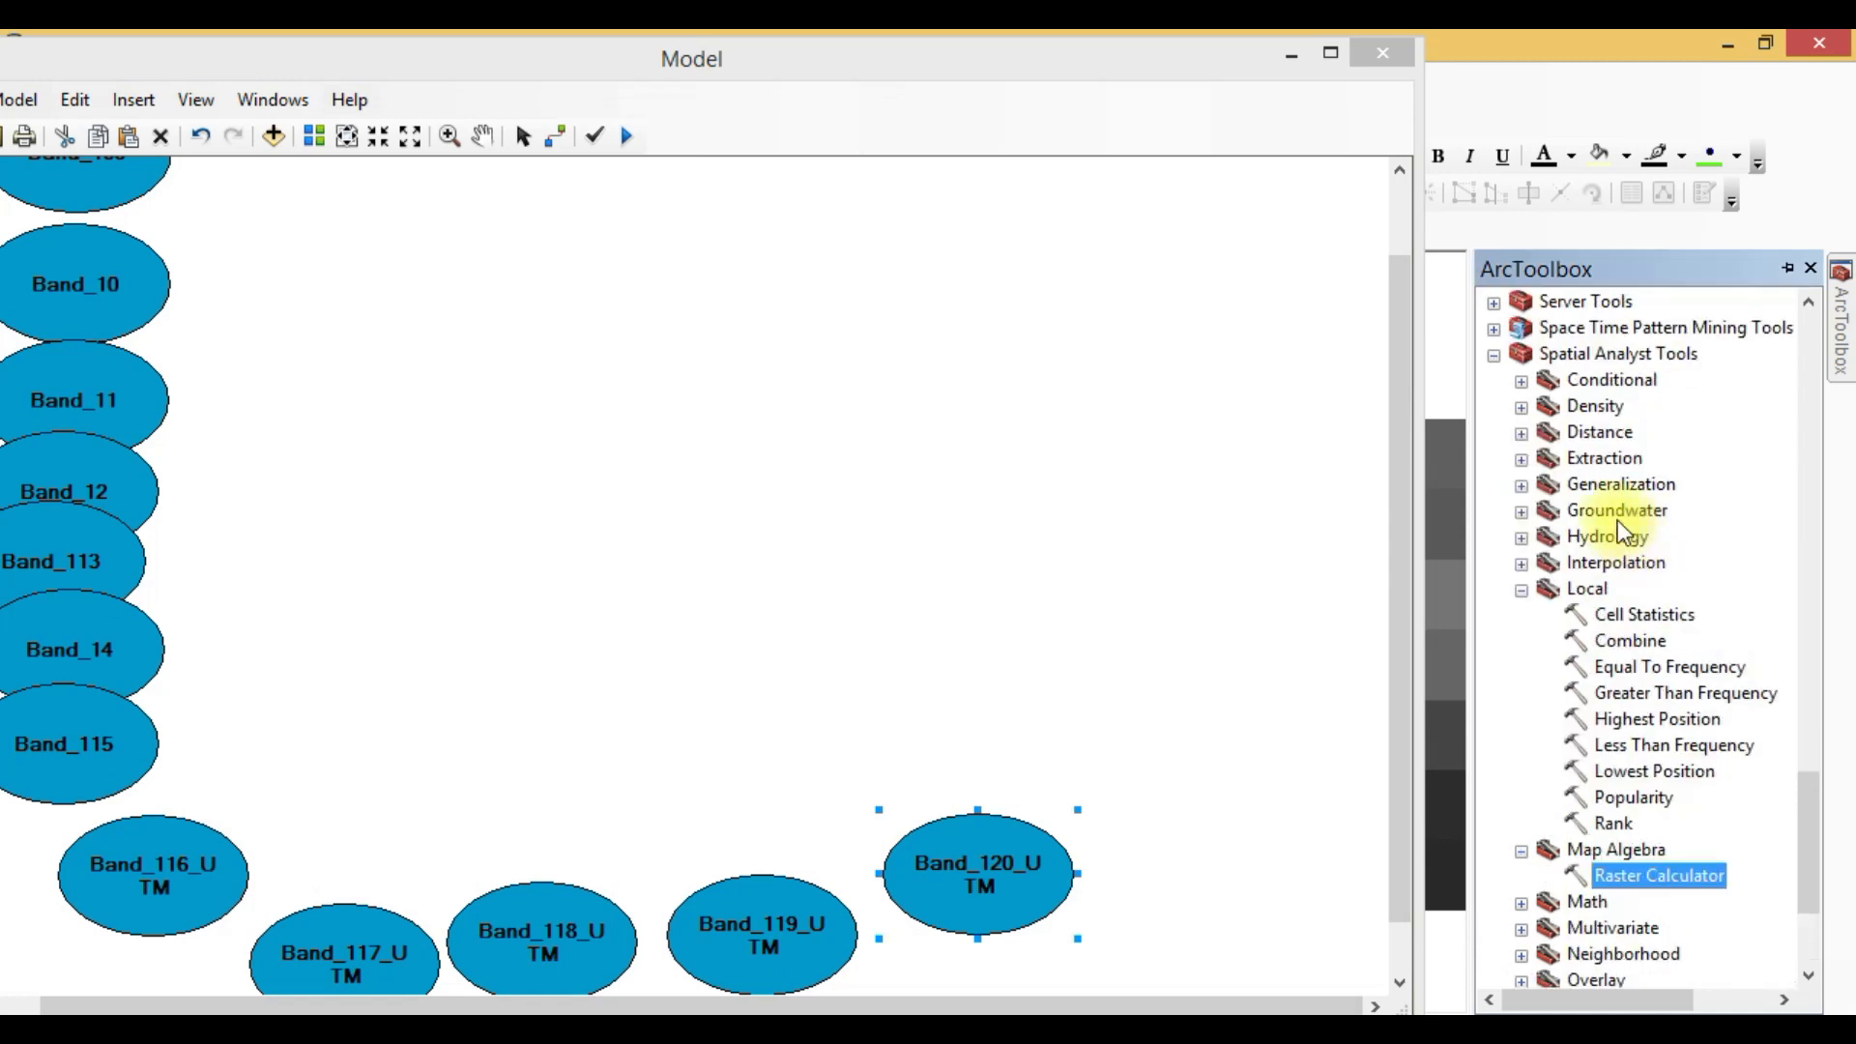
scroll(1659, 638, "down", 2)
left_click_drag(1643, 734, 414, 344)
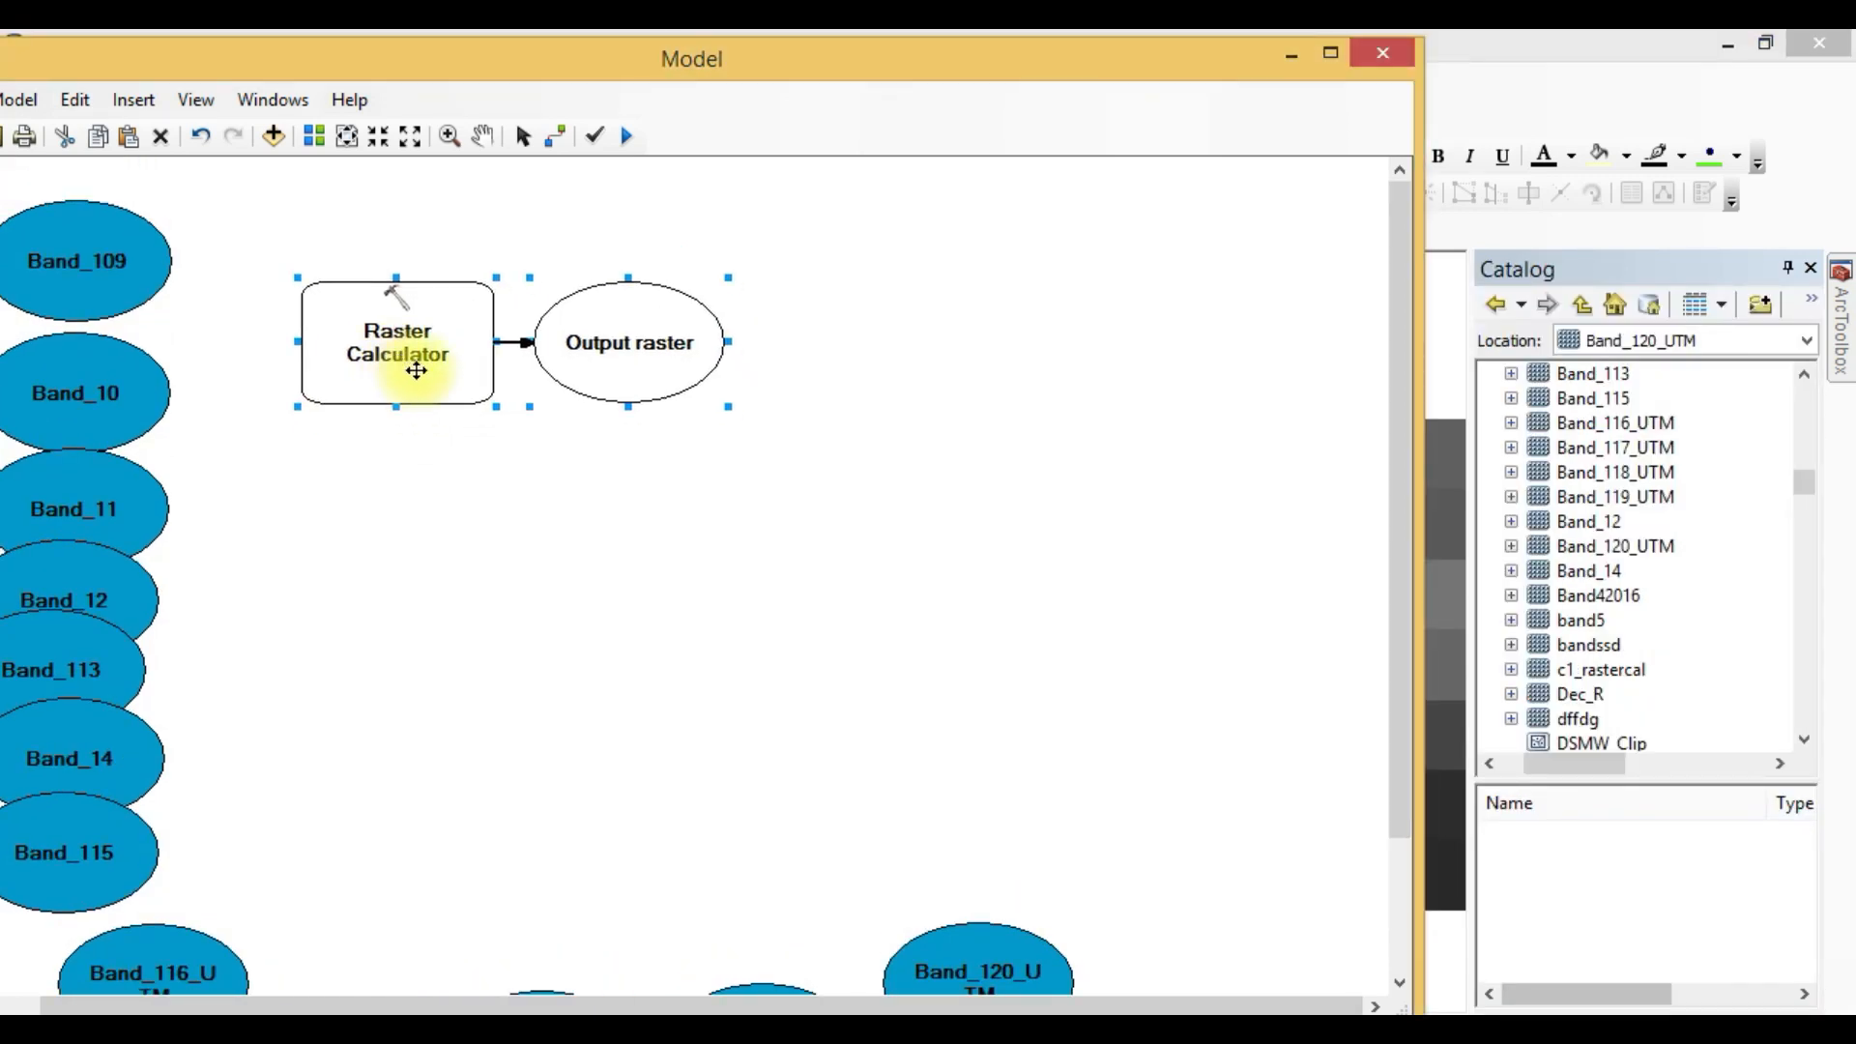
Duplicate the Raster Calculator with its output raster repeatedly in the model, up to Raster Calculator (11).
left_click(499, 481)
key("ctrl+v")
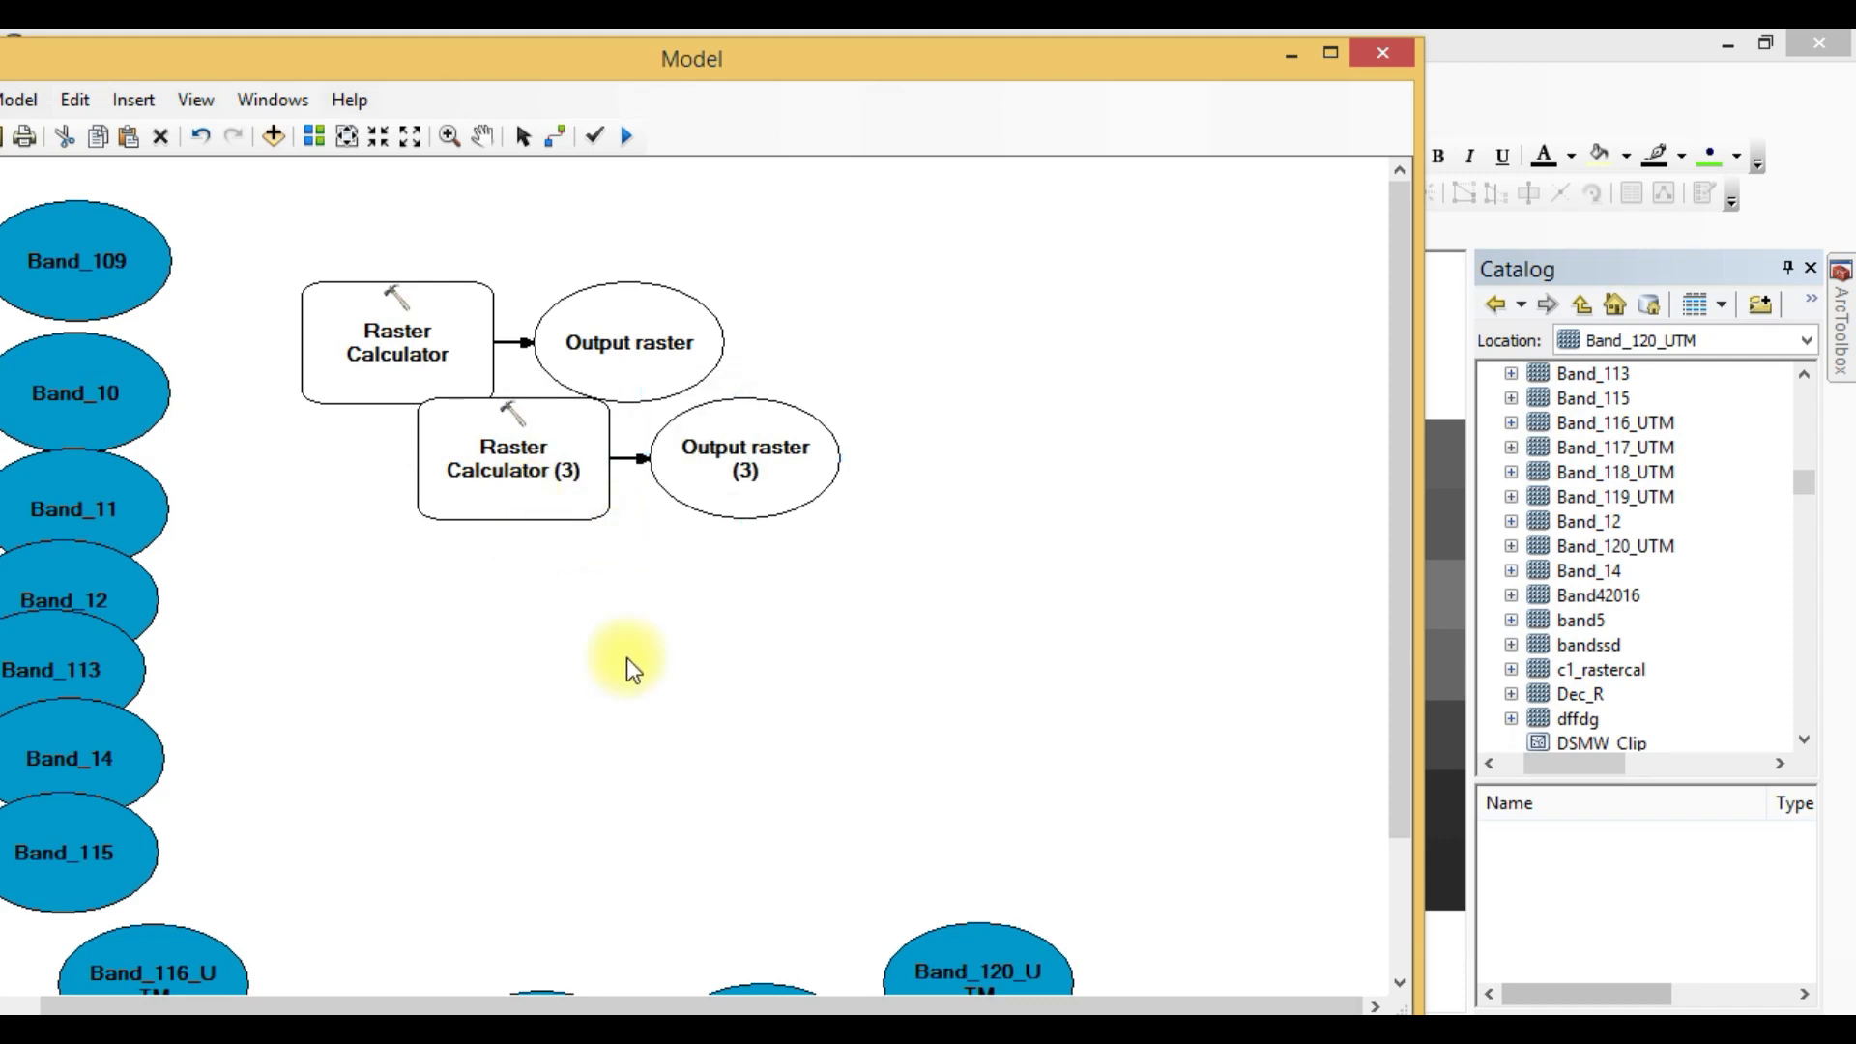
key("ctrl+v")
key("ctrl+v")
key("ctrl+v")
key("ctrl+v")
key("ctrl+v")
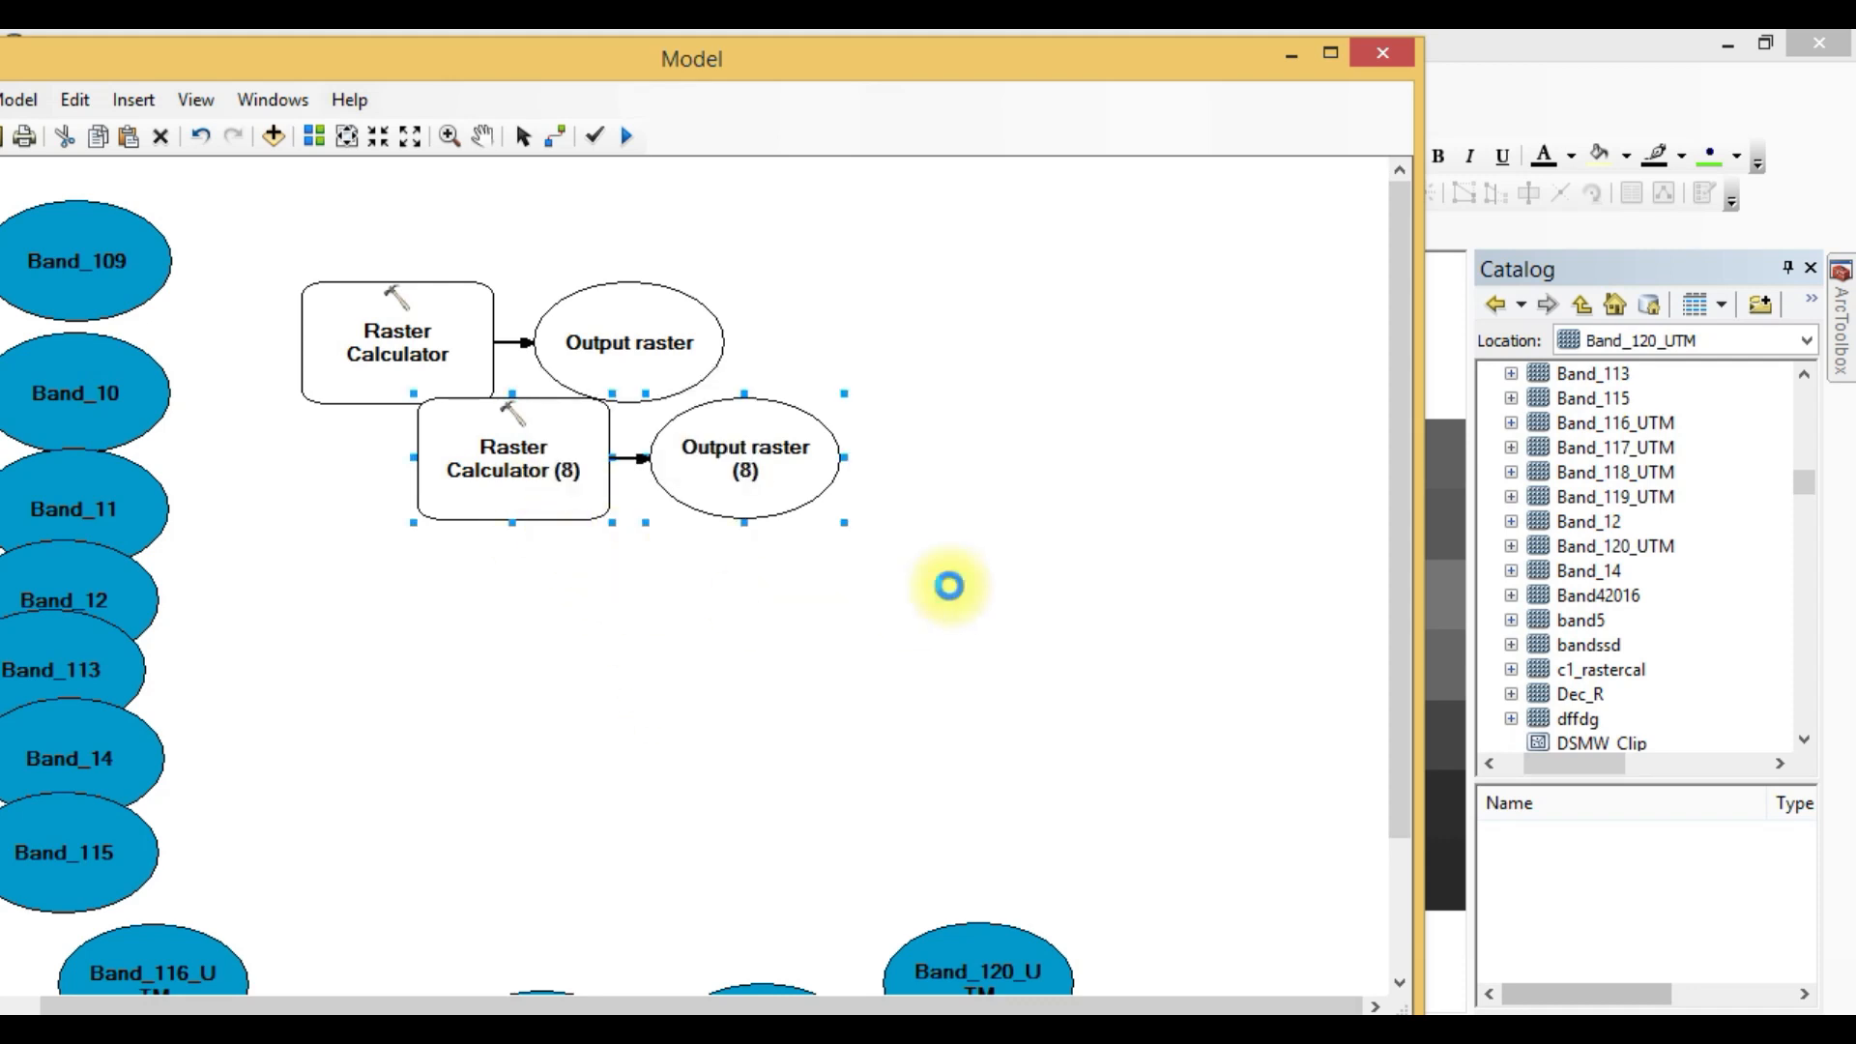
key("ctrl+v")
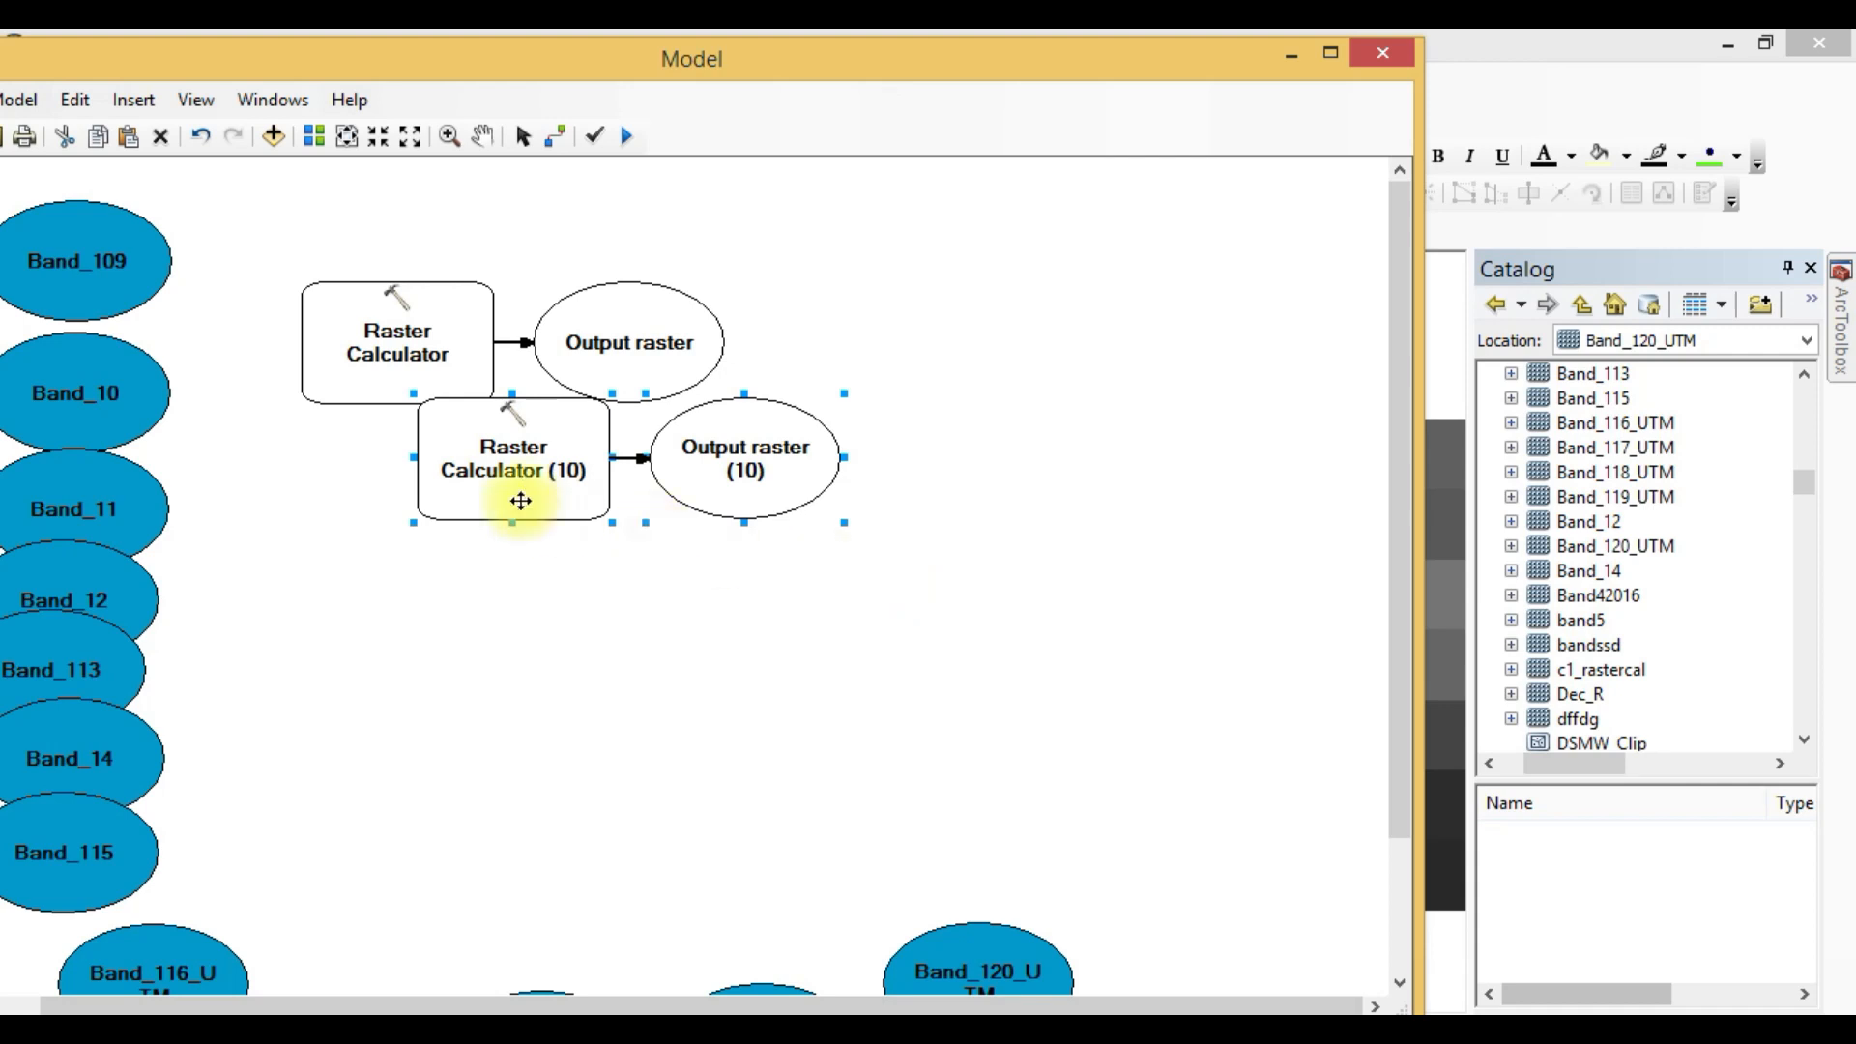
key("ctrl+v")
Spread the stacked Raster Calculator copies (11), (10), (9) and (8) and their output rasters across the lower canvas.
left_click_drag(526, 503, 813, 746)
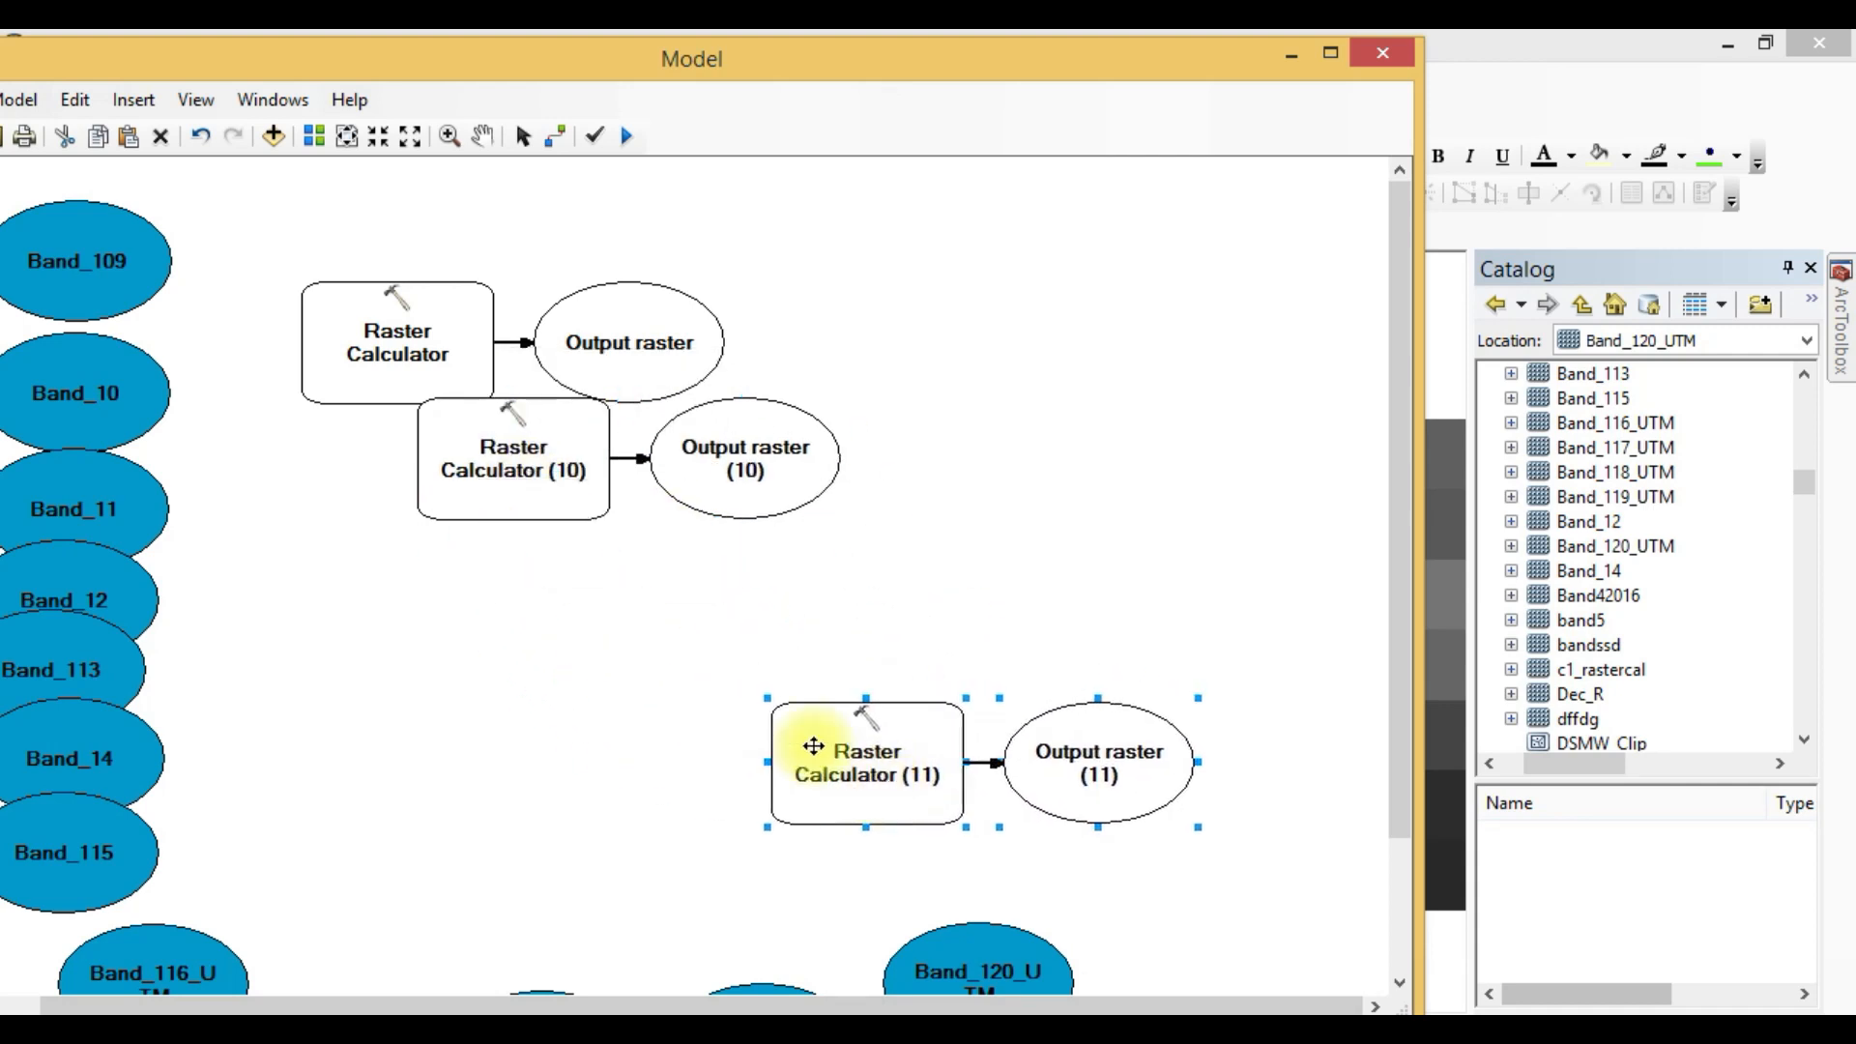
left_click_drag(525, 467, 612, 804)
left_click_drag(681, 498, 846, 572)
left_click_drag(525, 468, 490, 647)
left_click_drag(729, 505, 725, 591)
left_click_drag(493, 654, 461, 735)
left_click_drag(597, 820, 637, 892)
left_click_drag(742, 593, 720, 667)
left_click_drag(522, 478, 418, 570)
left_click_drag(713, 473, 784, 575)
Move the original Raster Calculator and copies (7) and (6), with their output rasters, toward the upper canvas.
left_click_drag(415, 350, 319, 267)
left_click_drag(642, 349, 615, 145)
left_click_drag(527, 448, 360, 369)
left_click_drag(755, 496, 776, 359)
left_click_drag(525, 461, 477, 278)
left_click_drag(745, 471, 886, 194)
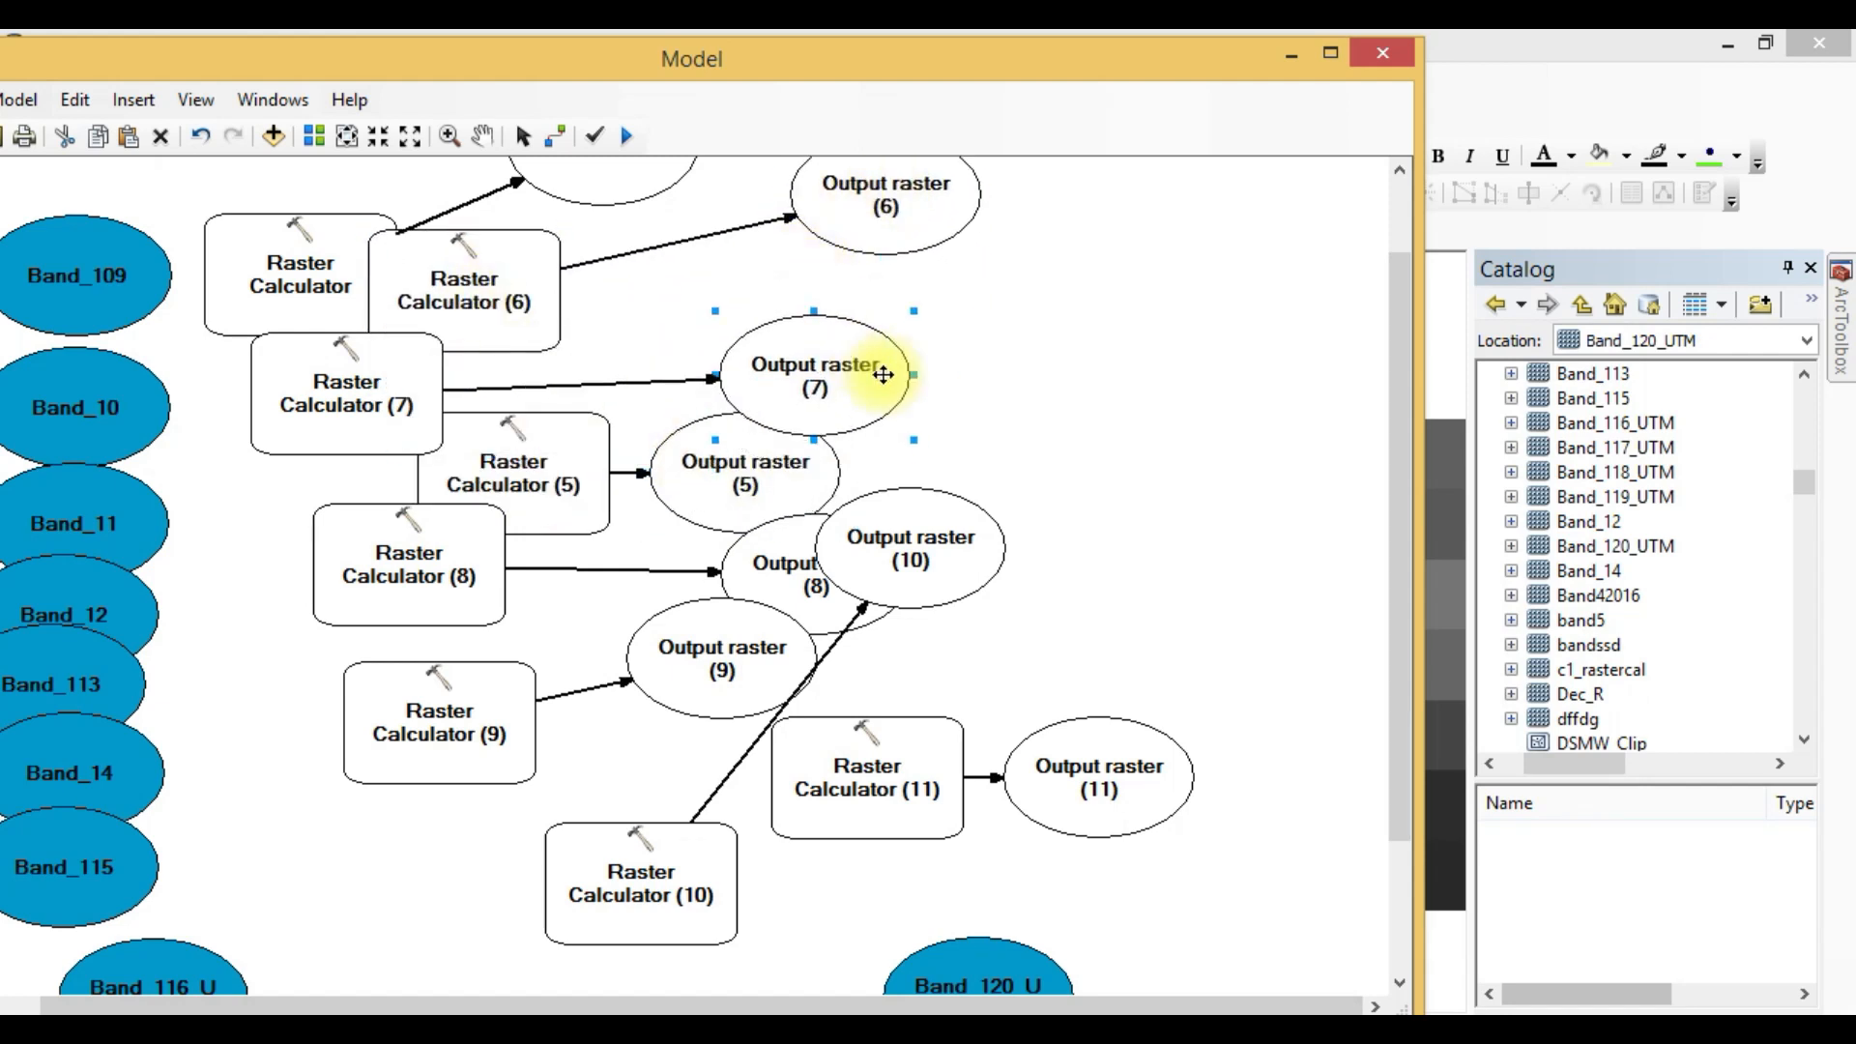
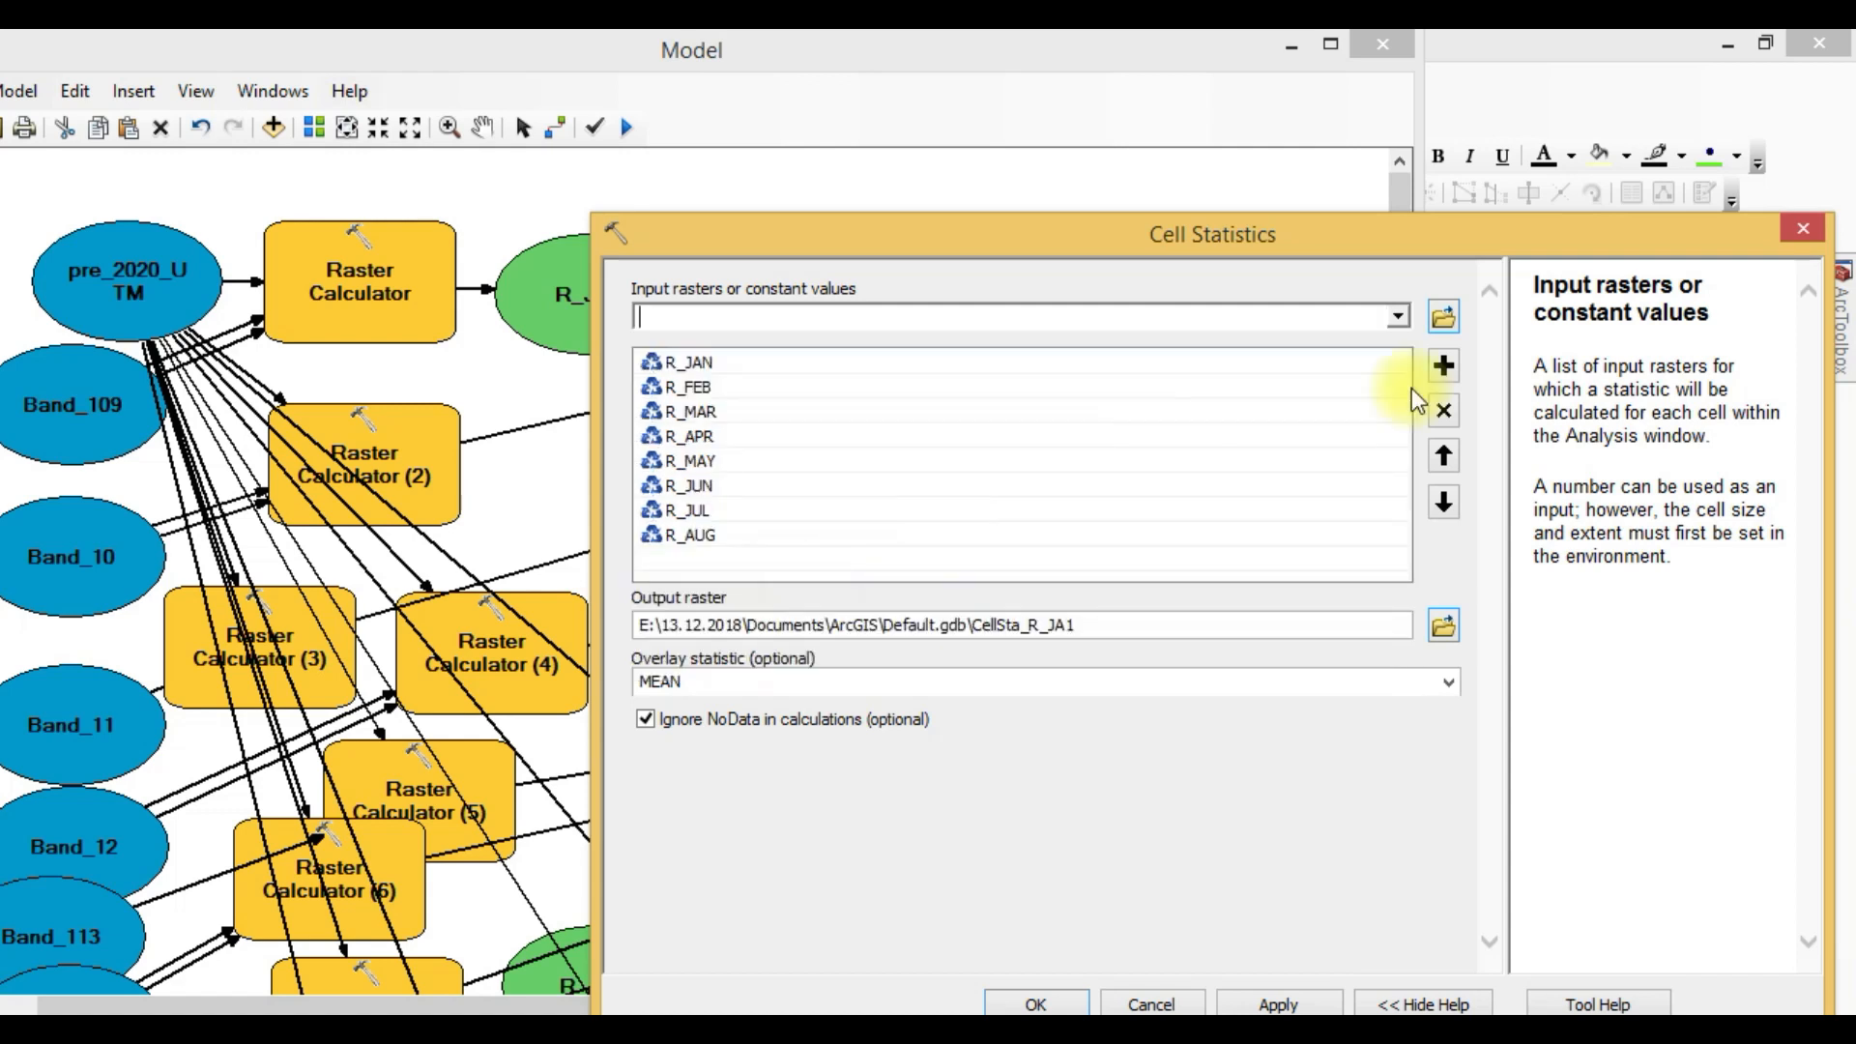
Add R_SEP, R_NOV, R_DEC and R_OCT to the Cell Statistics input rasters and check the completed list.
left_click(1388, 319)
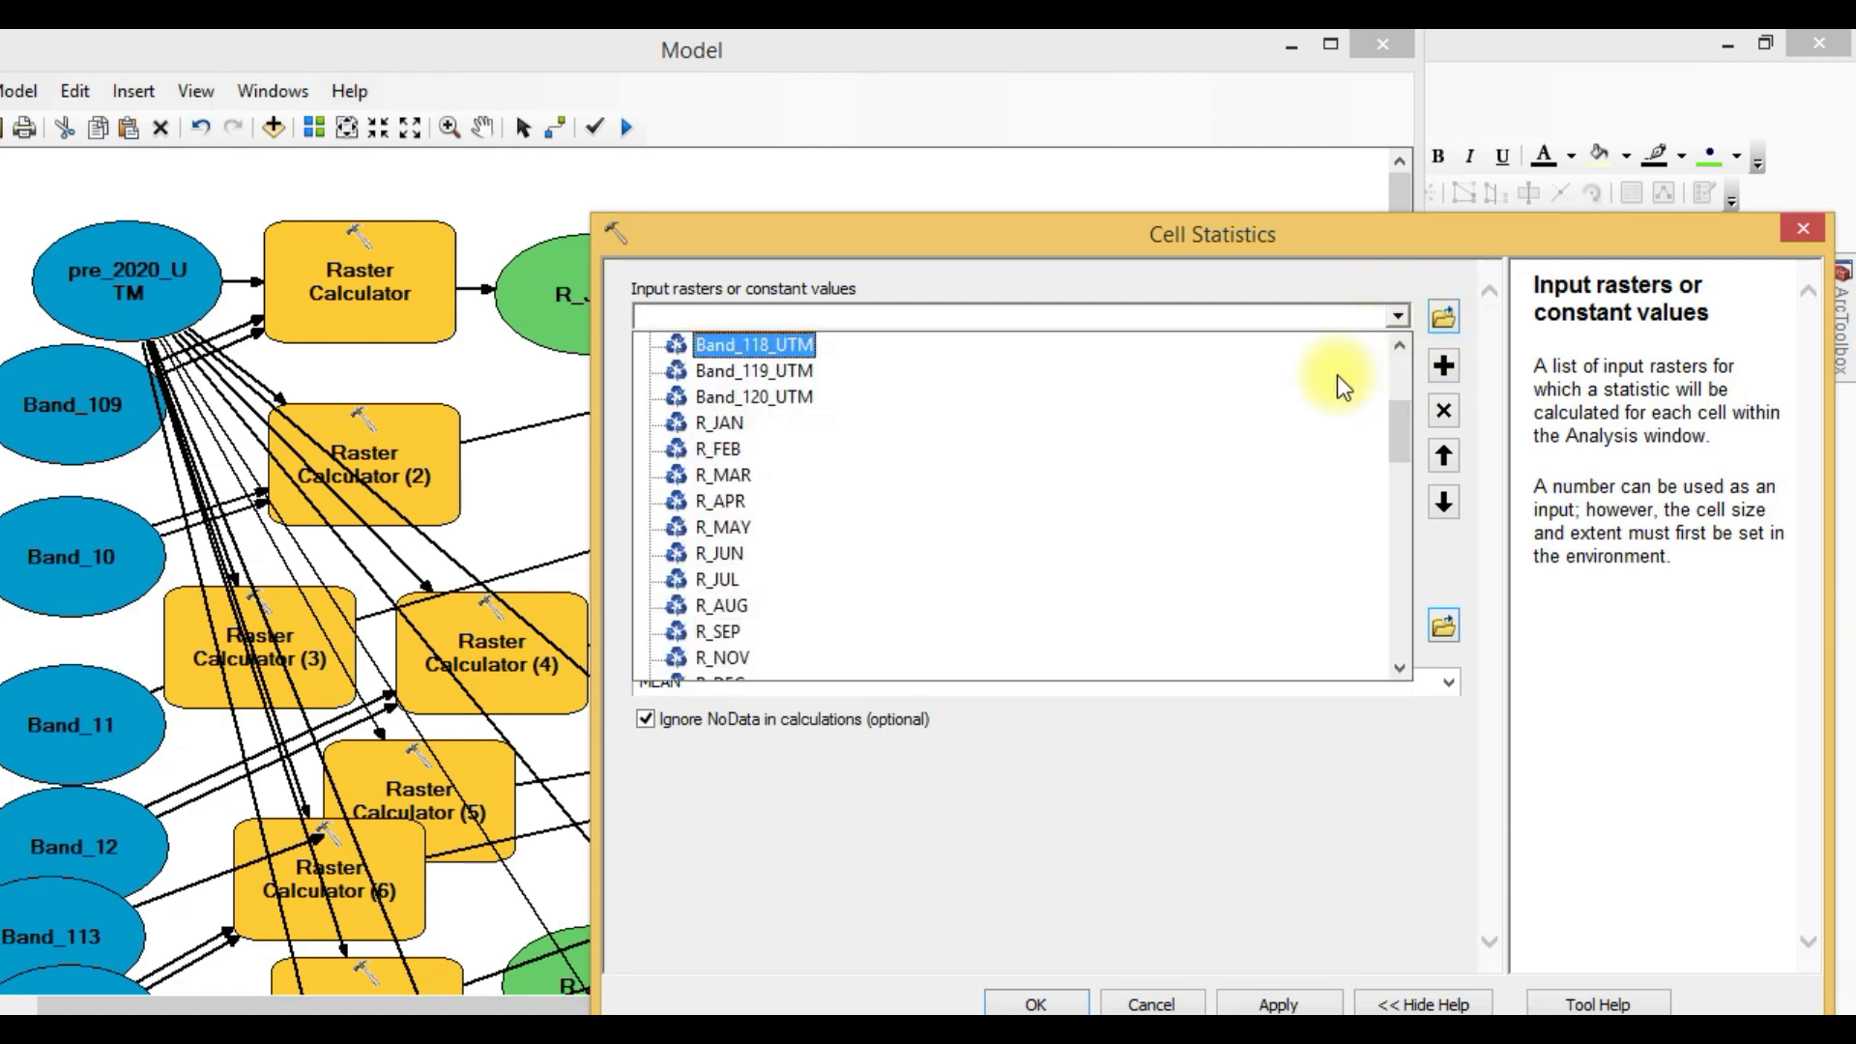
left_click(750, 624)
left_click(1404, 321)
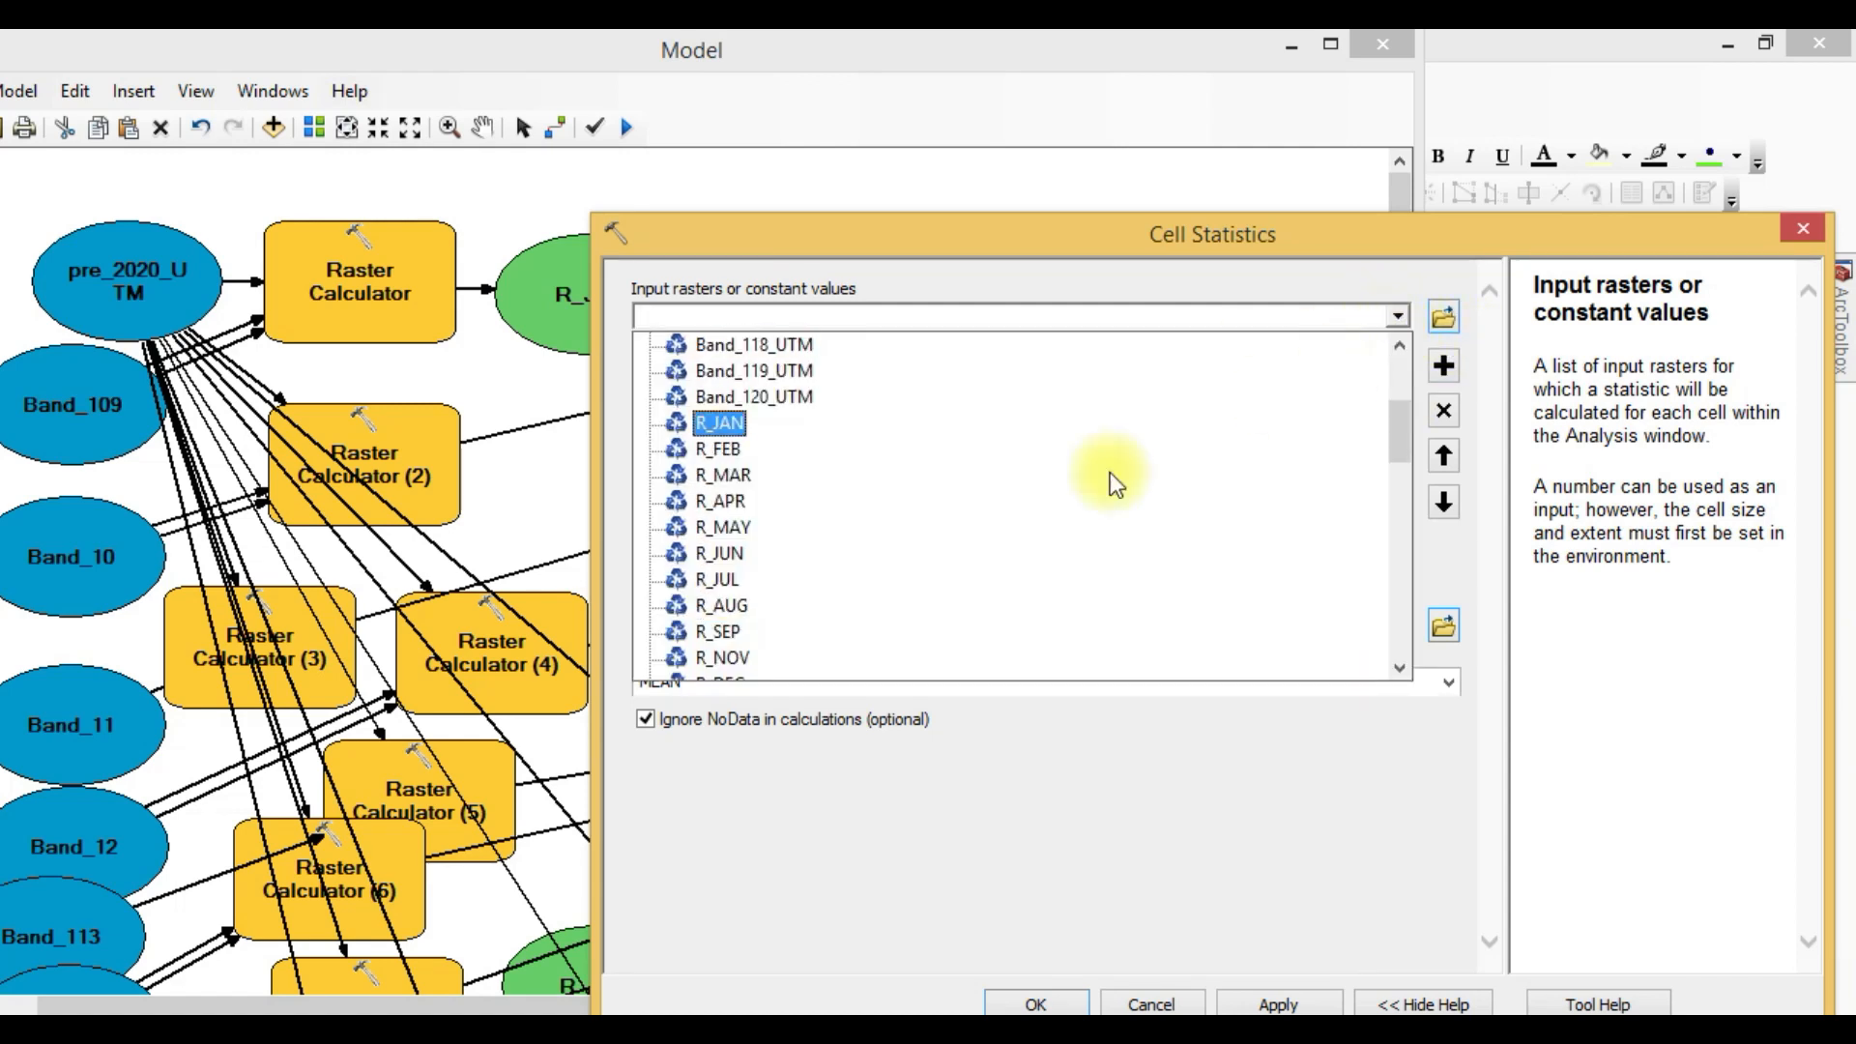
left_click(720, 650)
left_click(1397, 319)
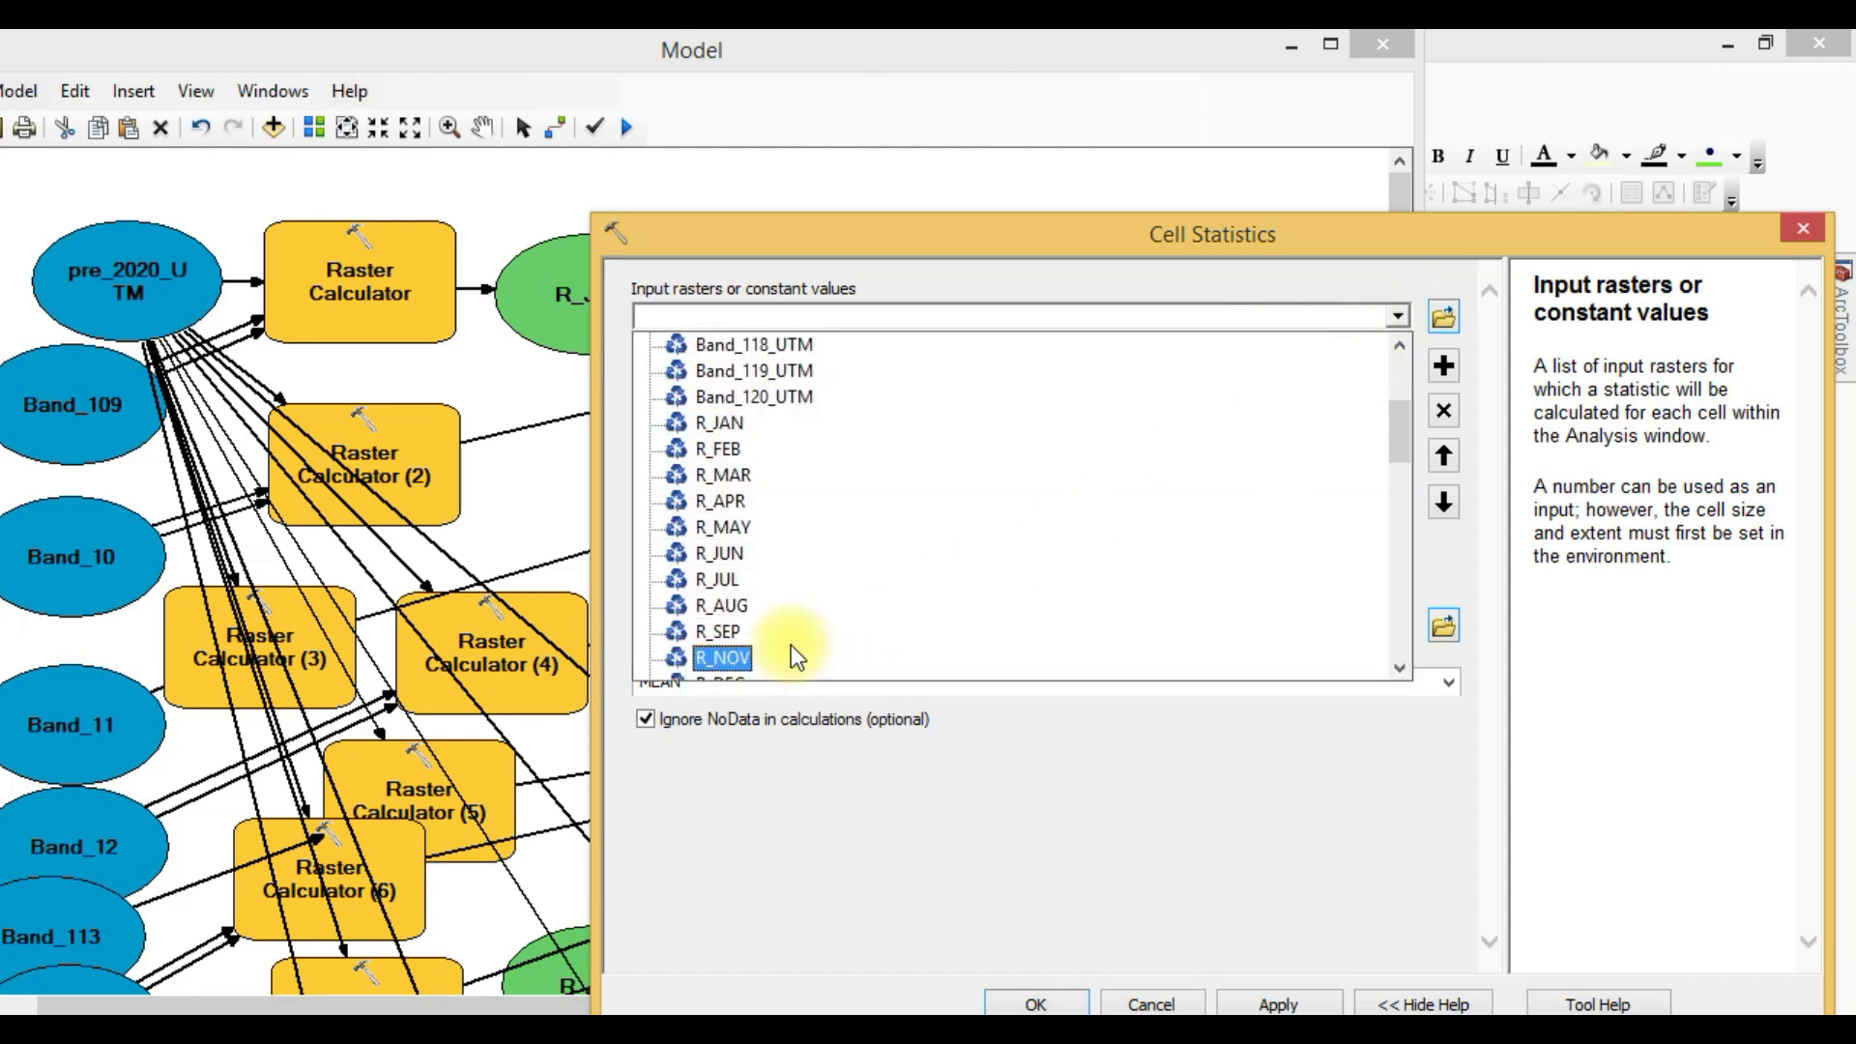
scroll(773, 643, "down", 3)
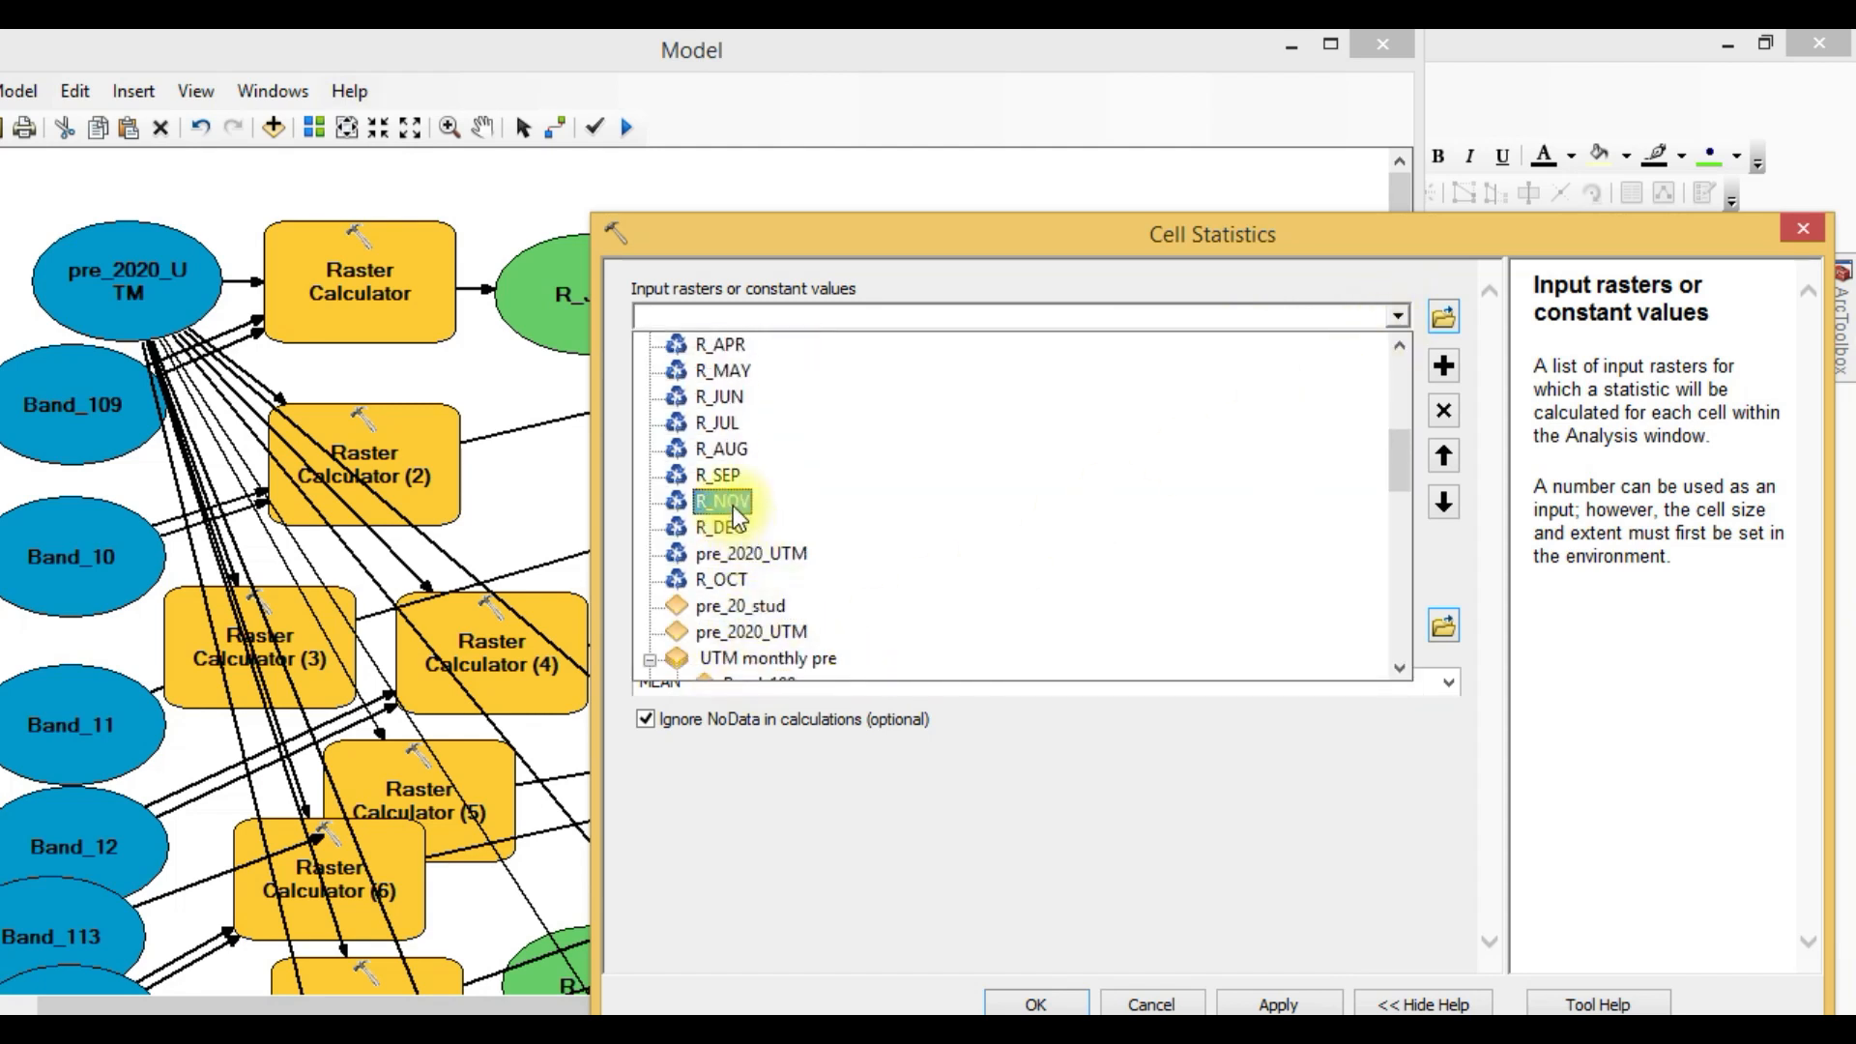
left_click(727, 502)
left_click(1398, 316)
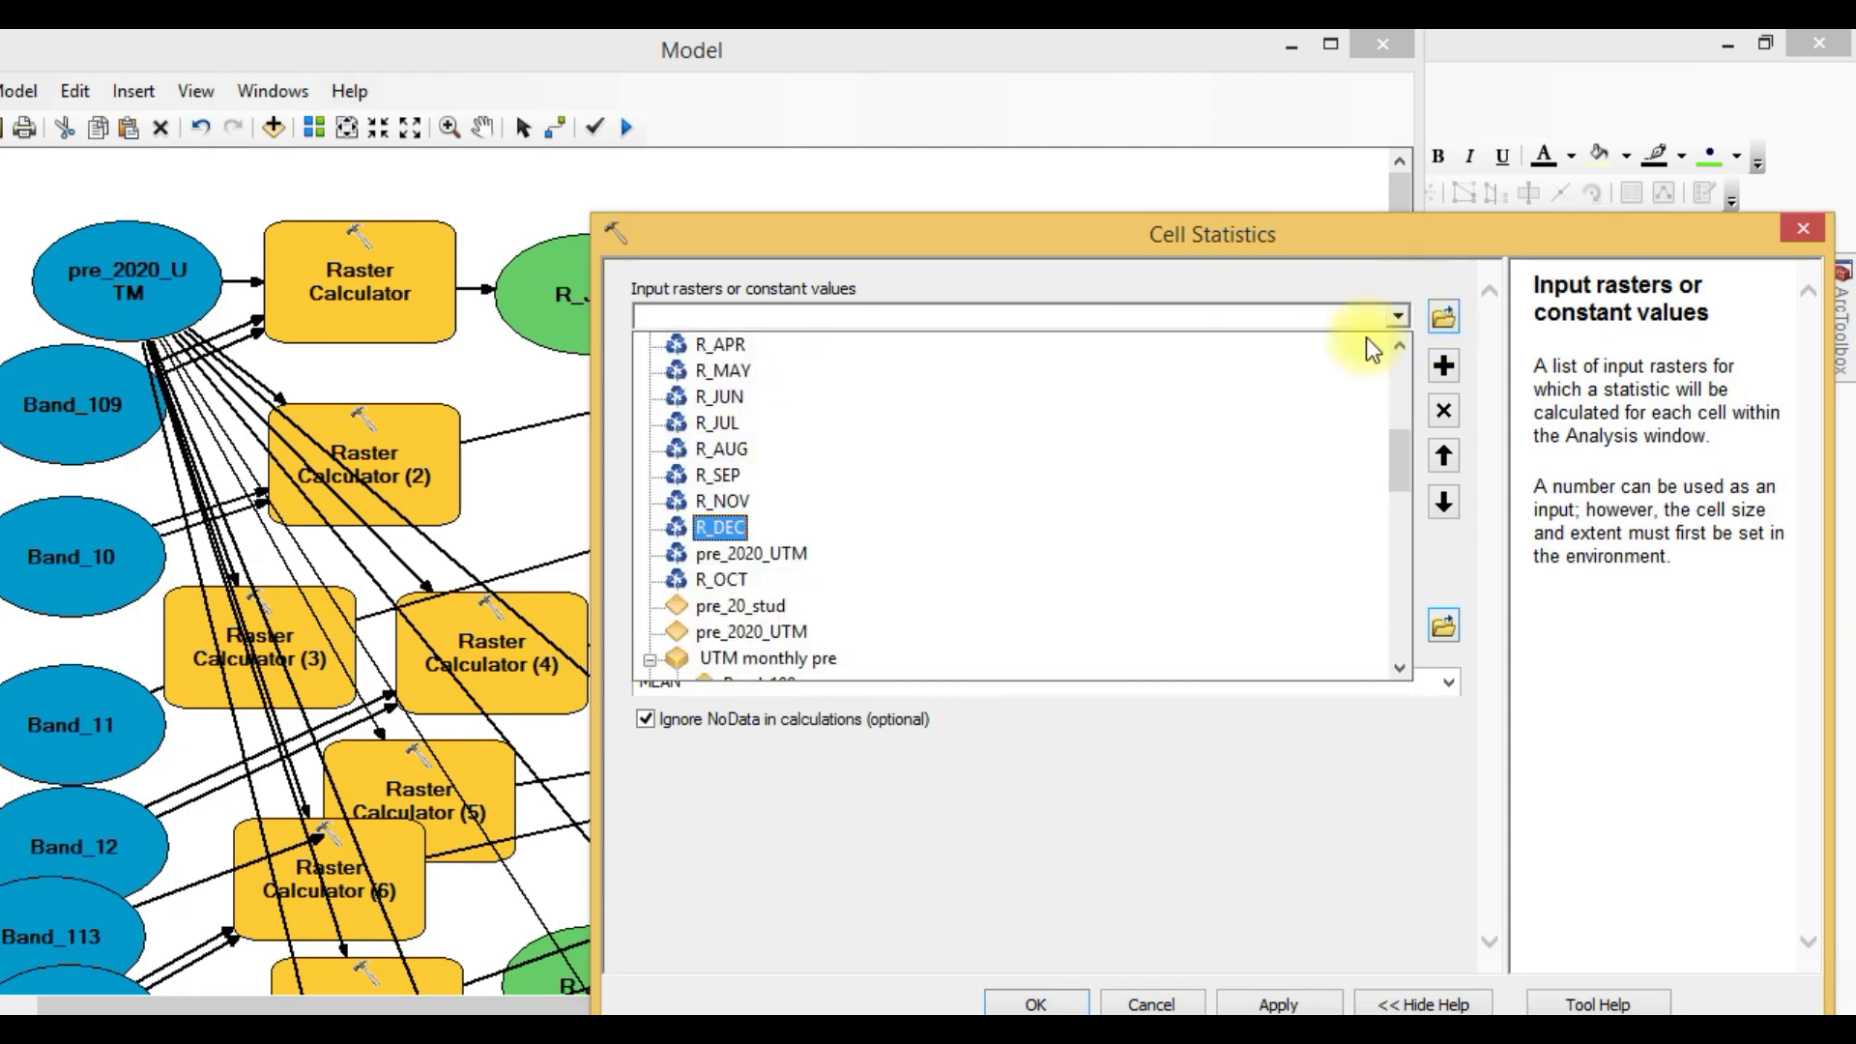
left_click(768, 583)
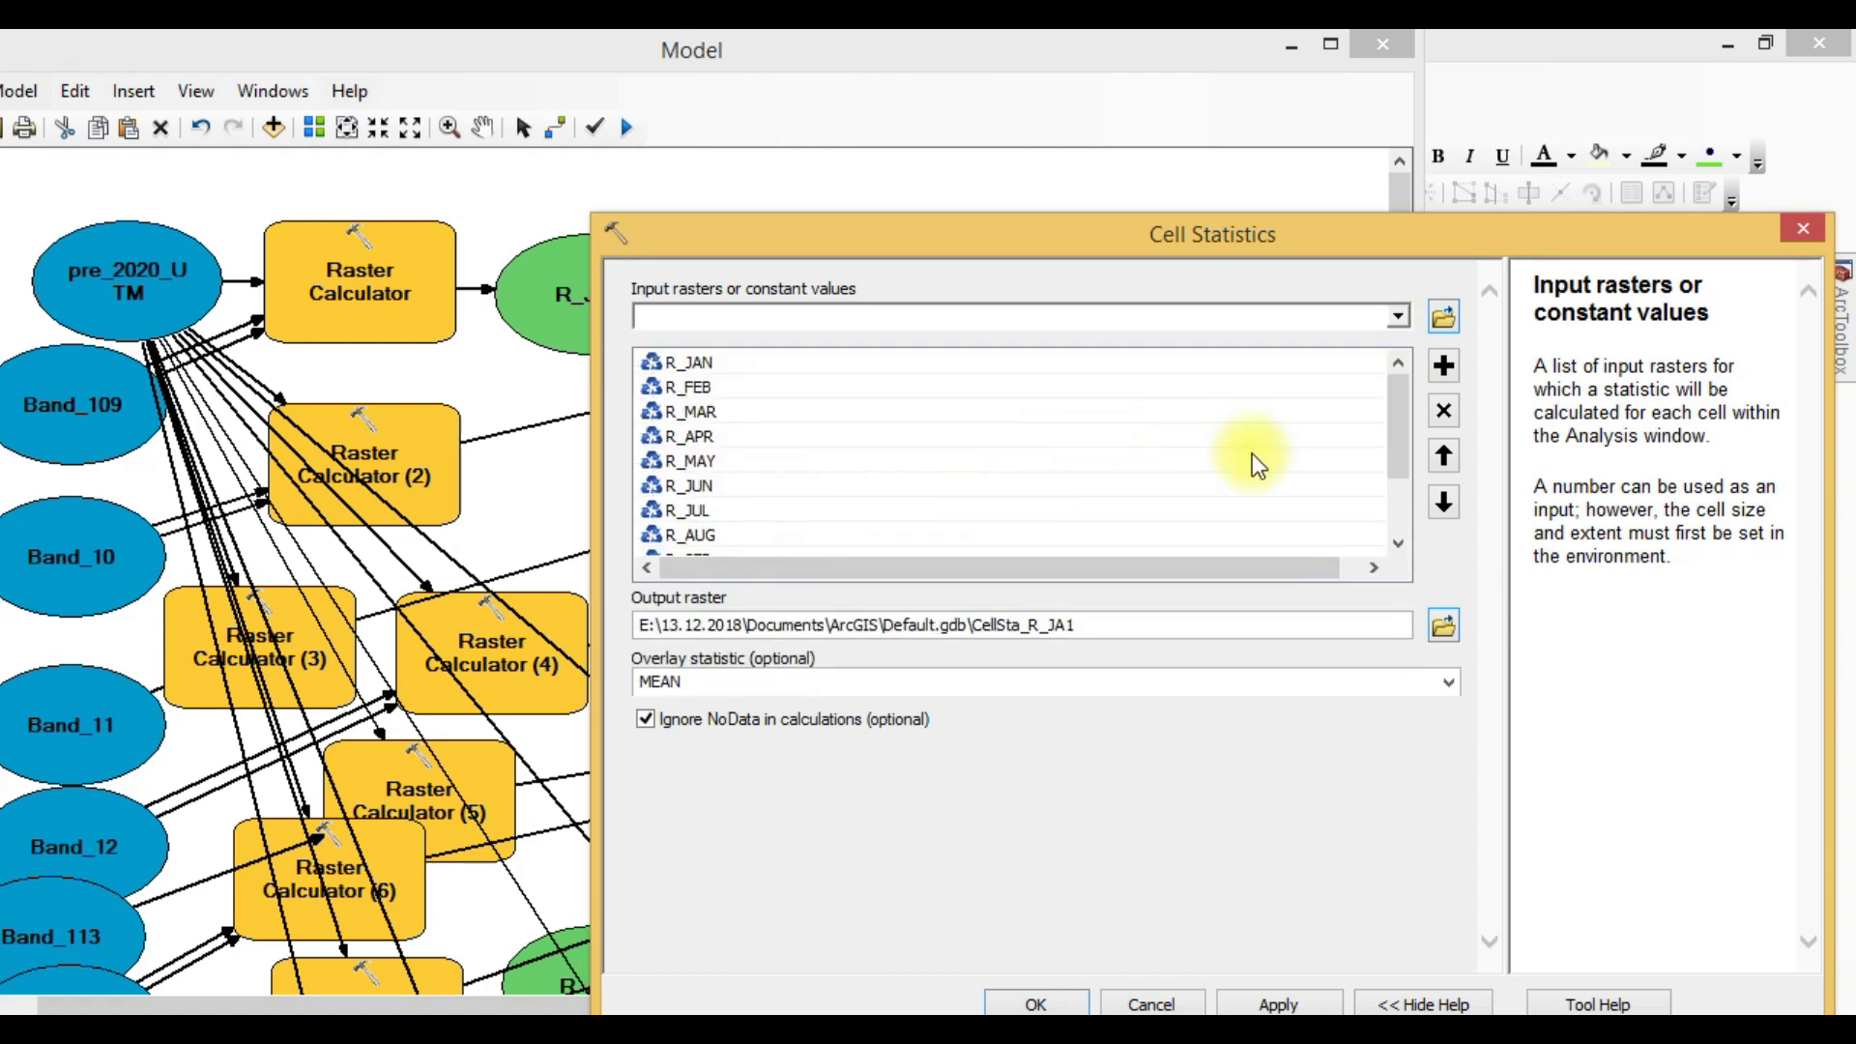
left_click_drag(1395, 436, 1384, 520)
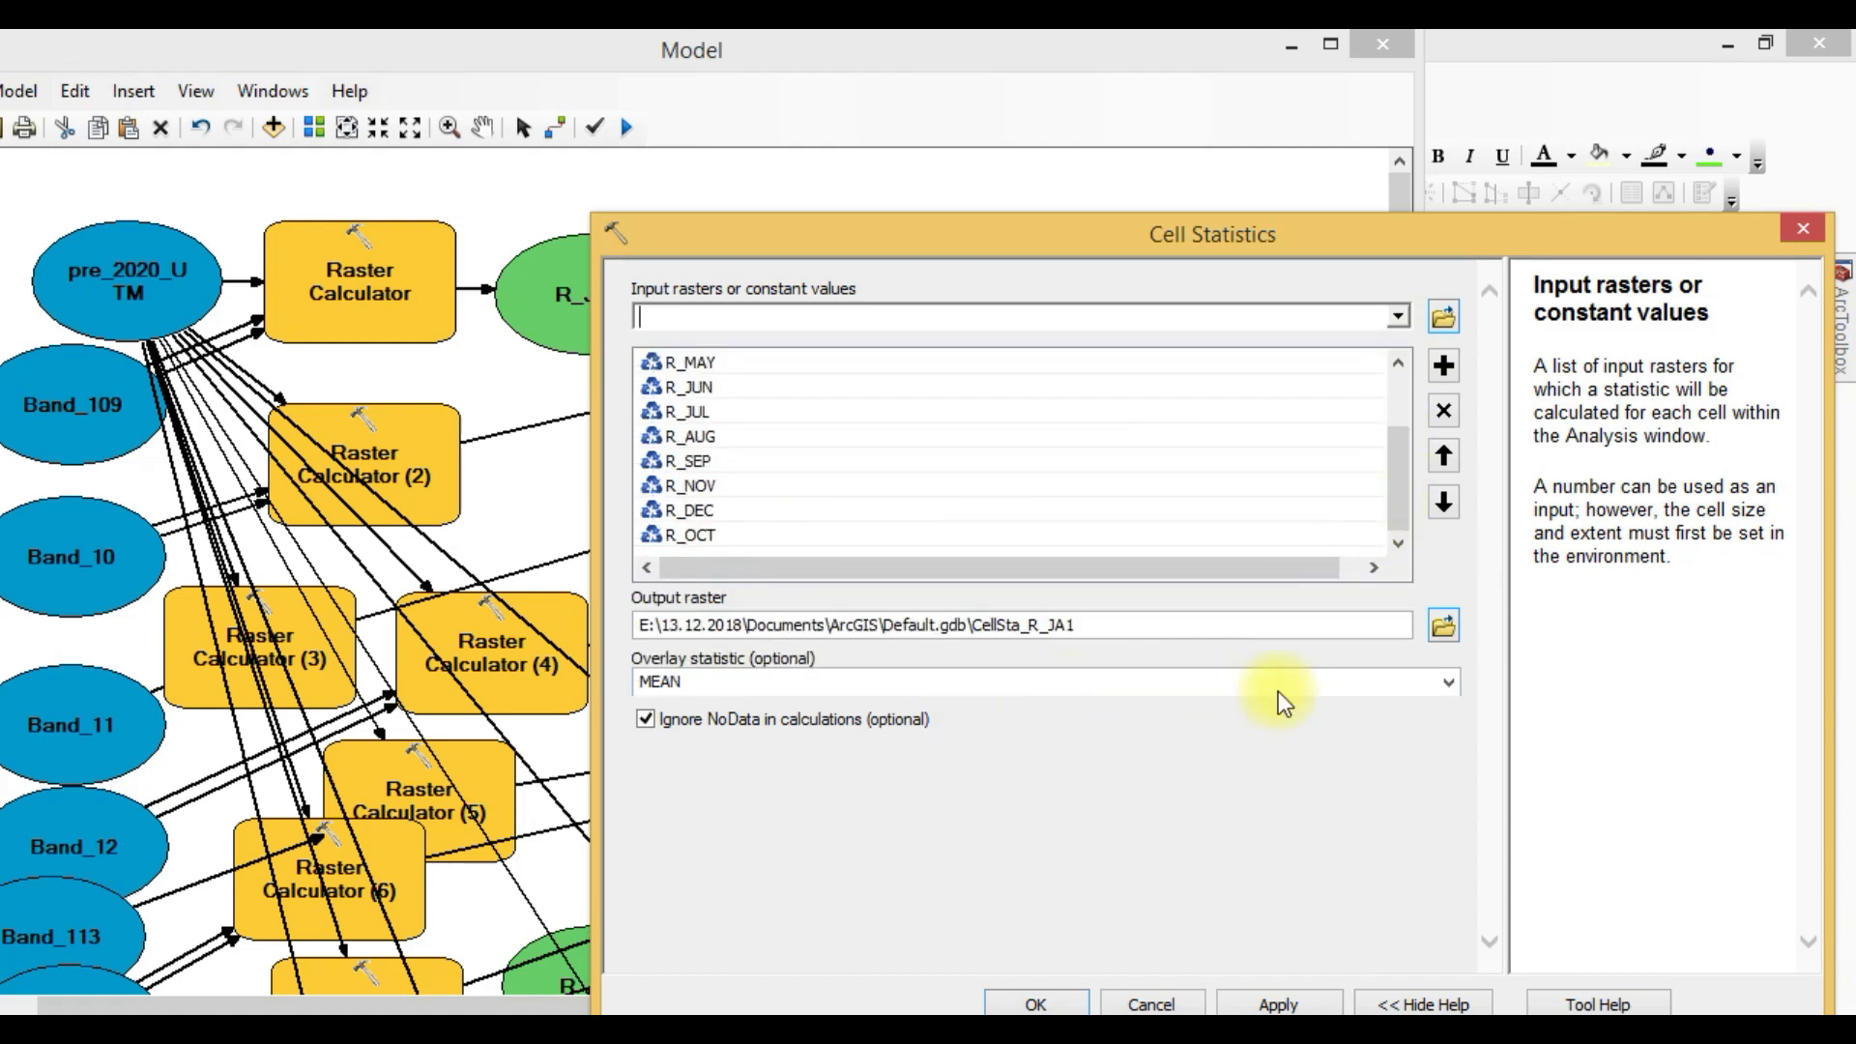
Set the Cell Statistics overlay statistic to SUM and its output raster to R_2020 in the R_month folder.
left_click(1439, 692)
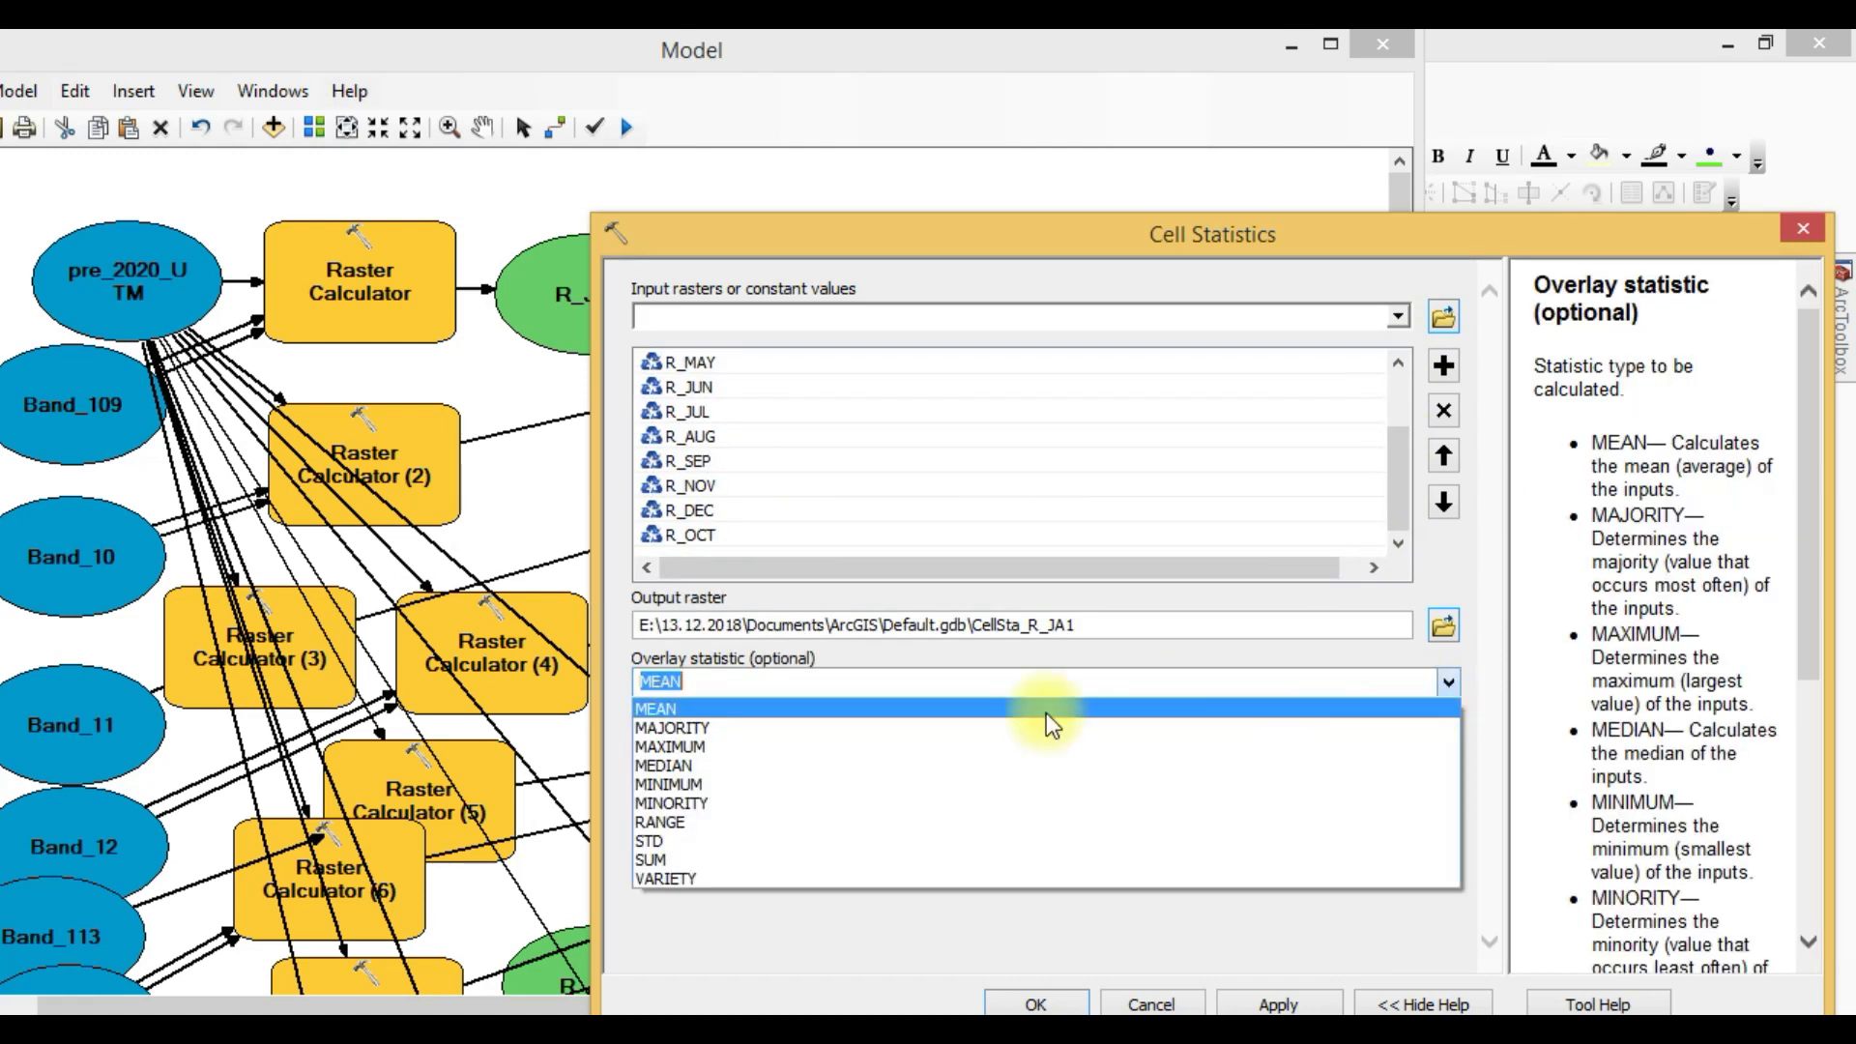
left_click(658, 859)
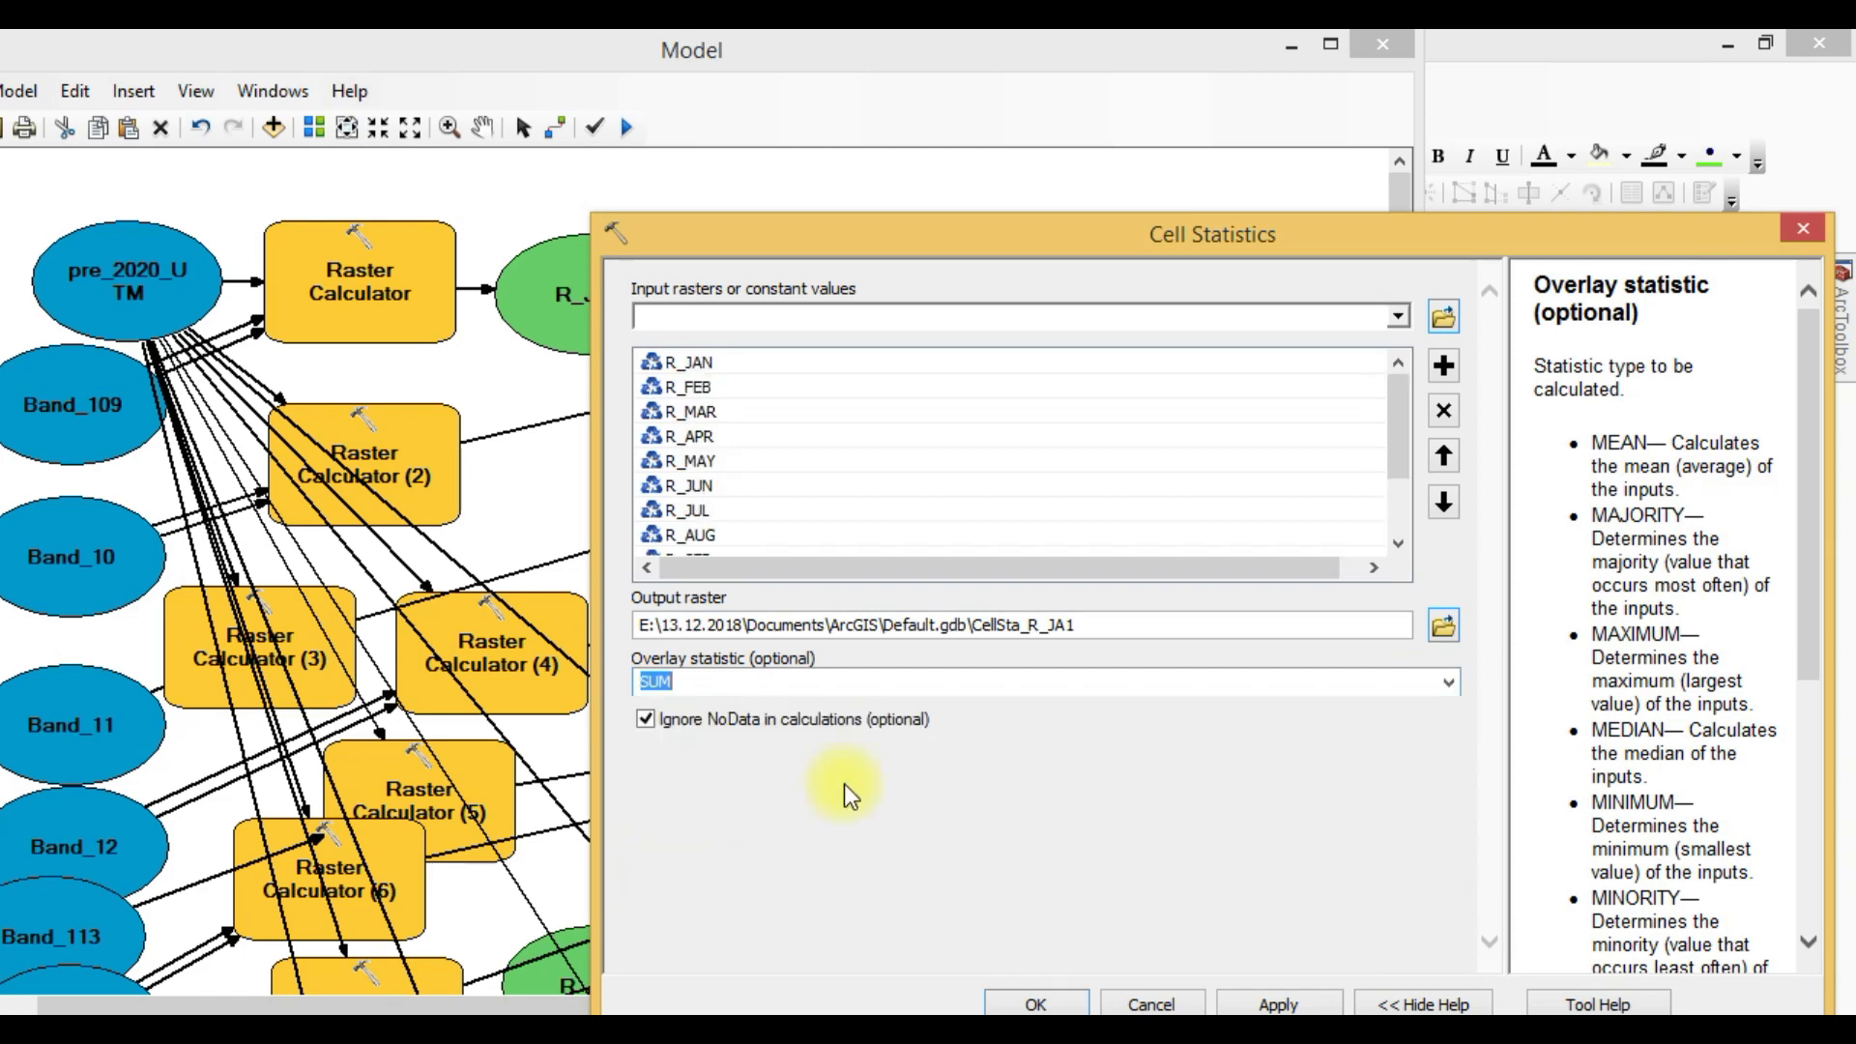
left_click(1444, 629)
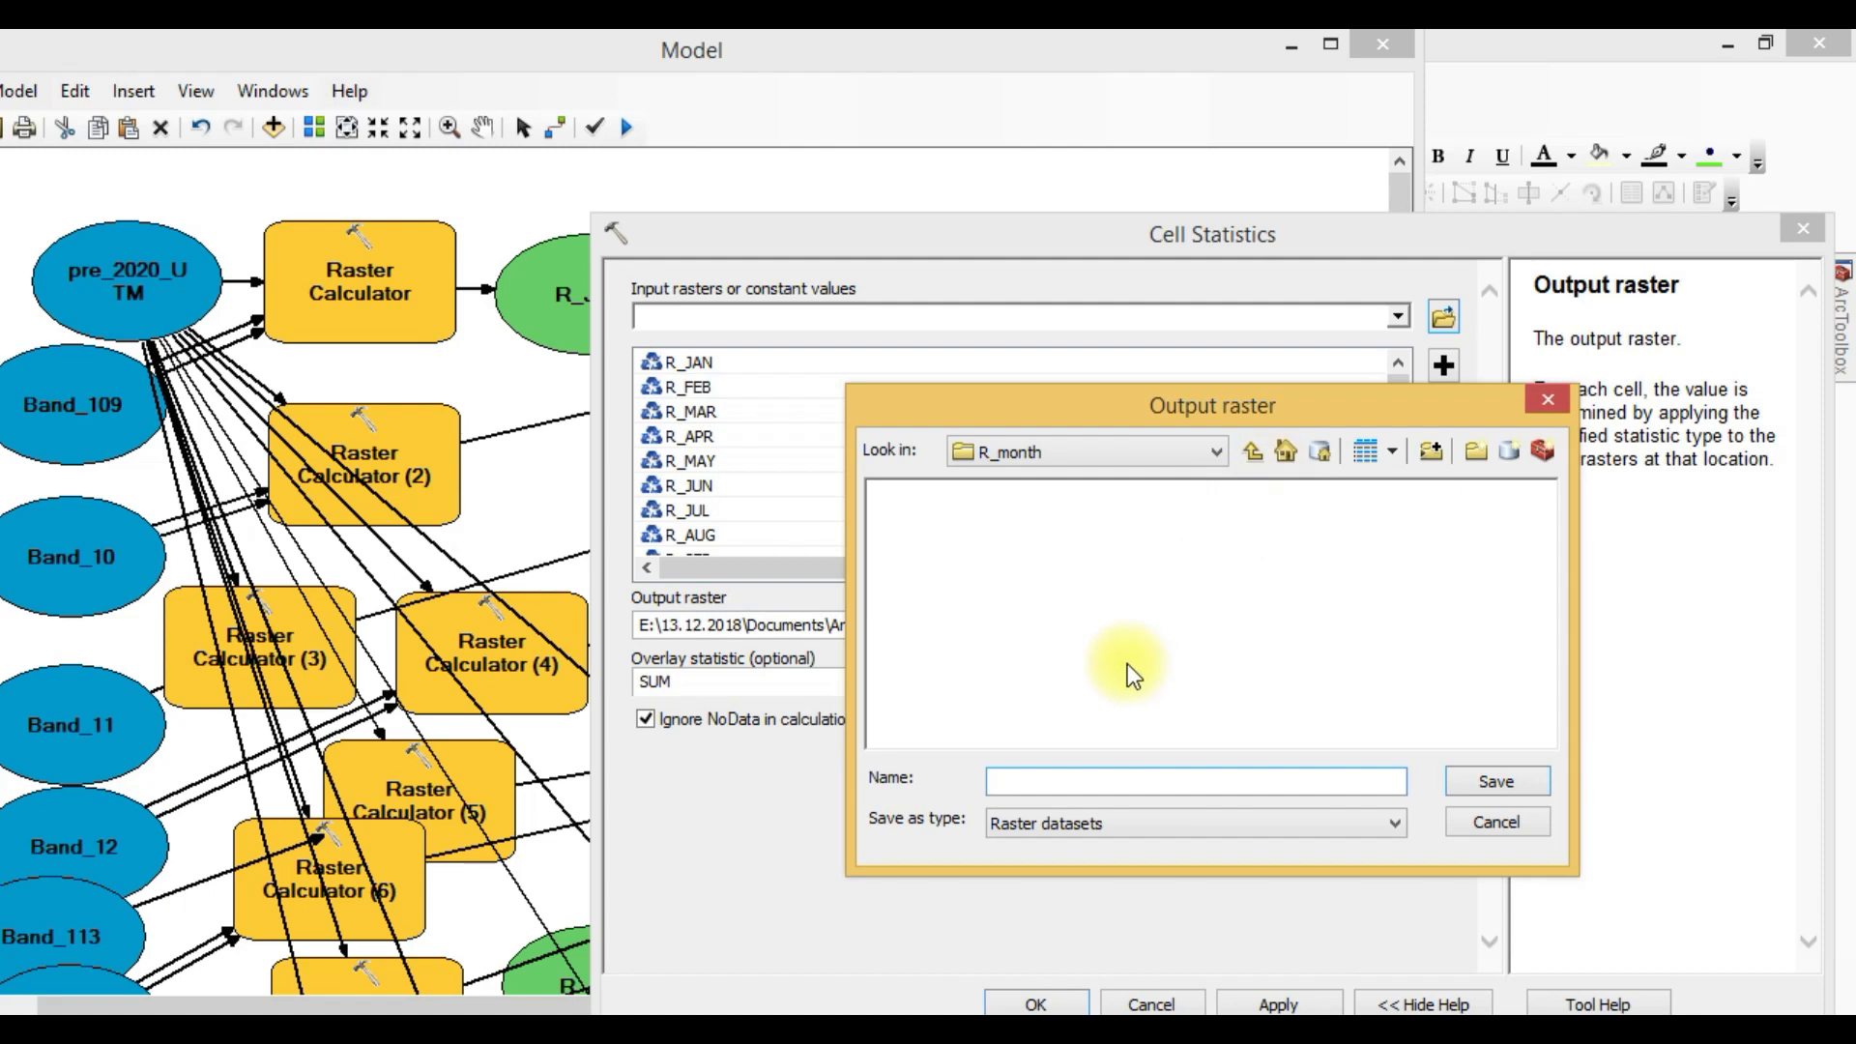
type("R_2020")
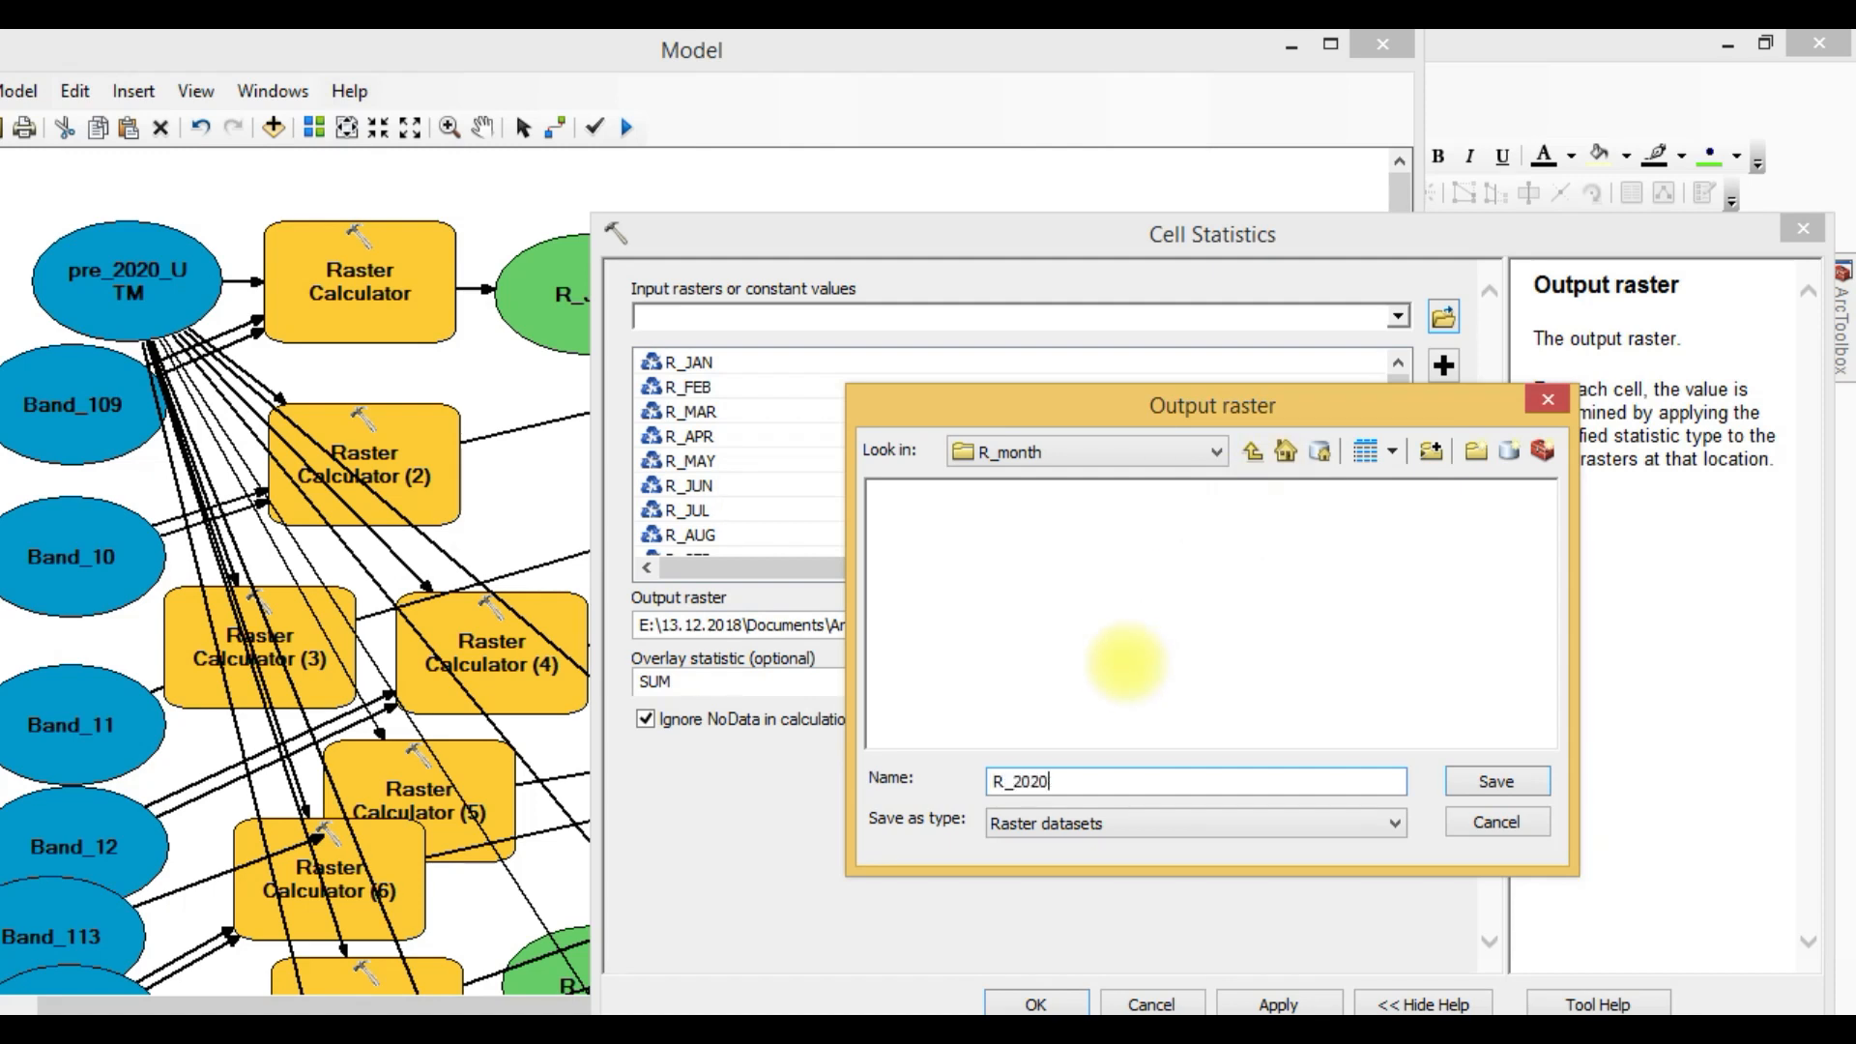
left_click(1493, 779)
left_click_drag(1091, 258, 811, 103)
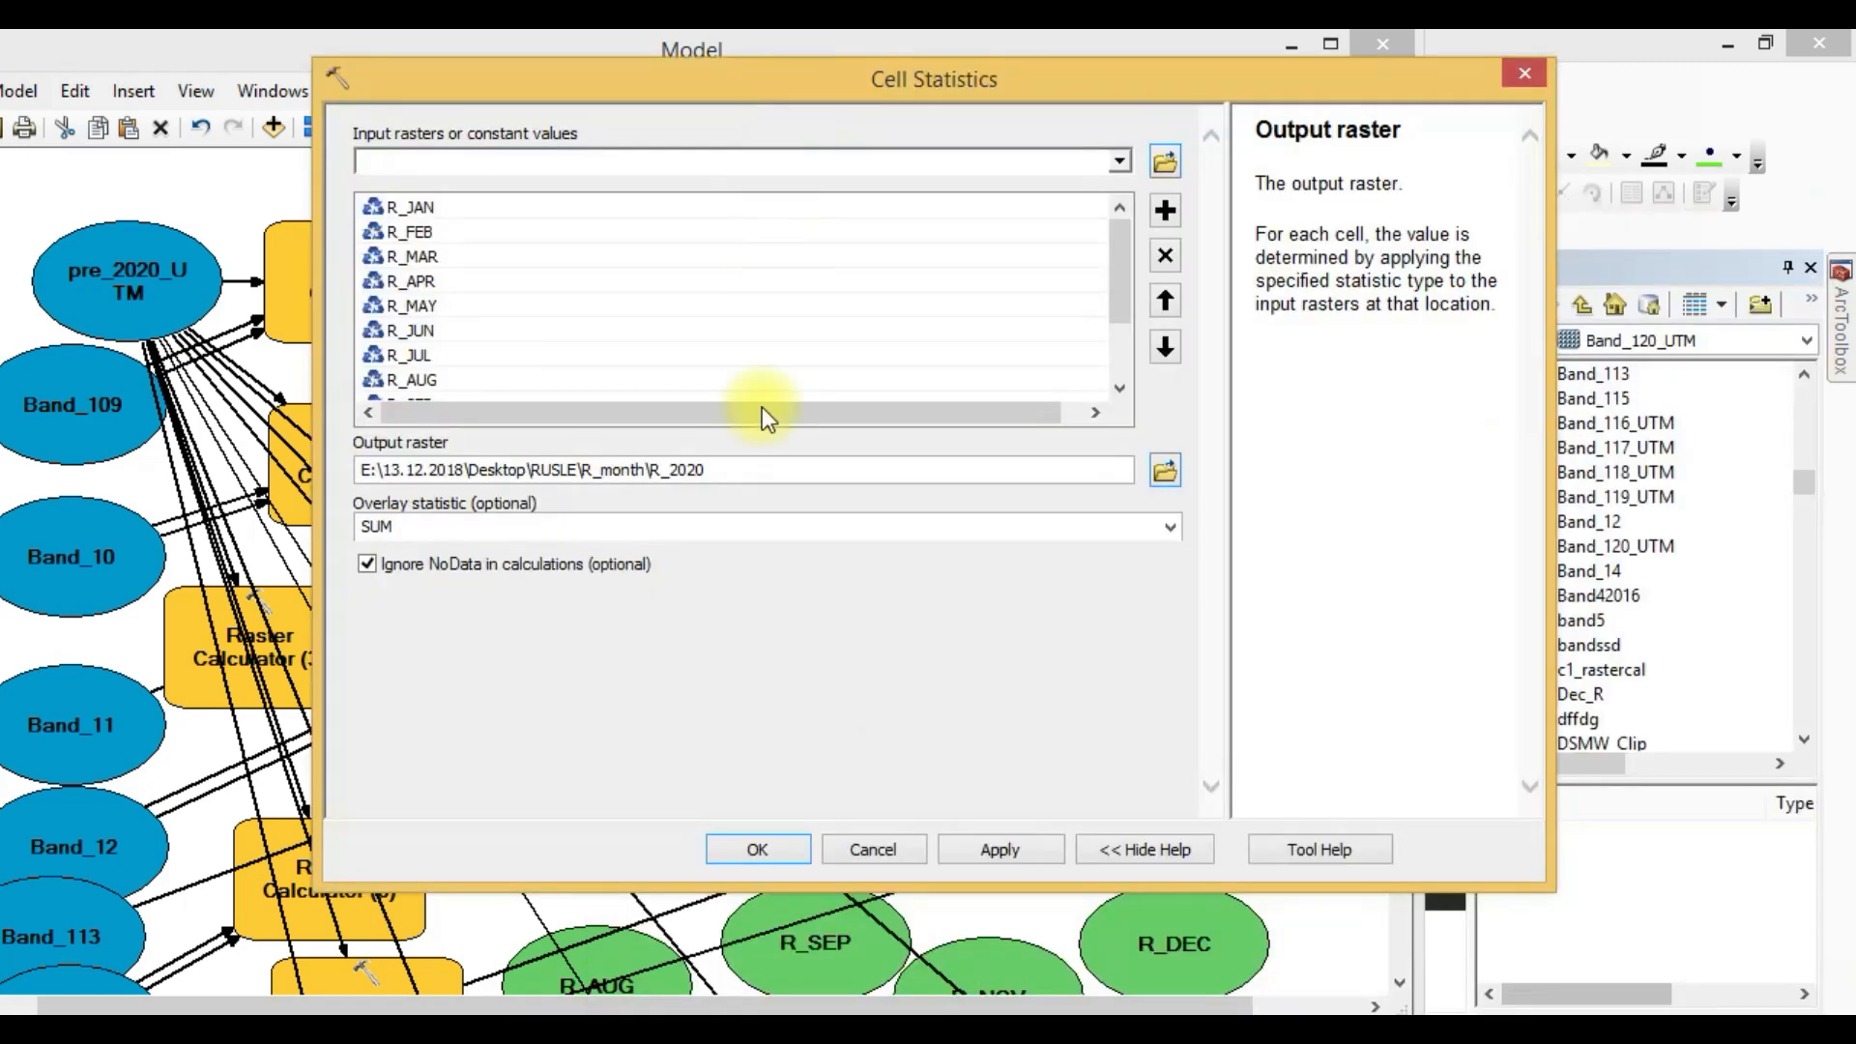
left_click(763, 846)
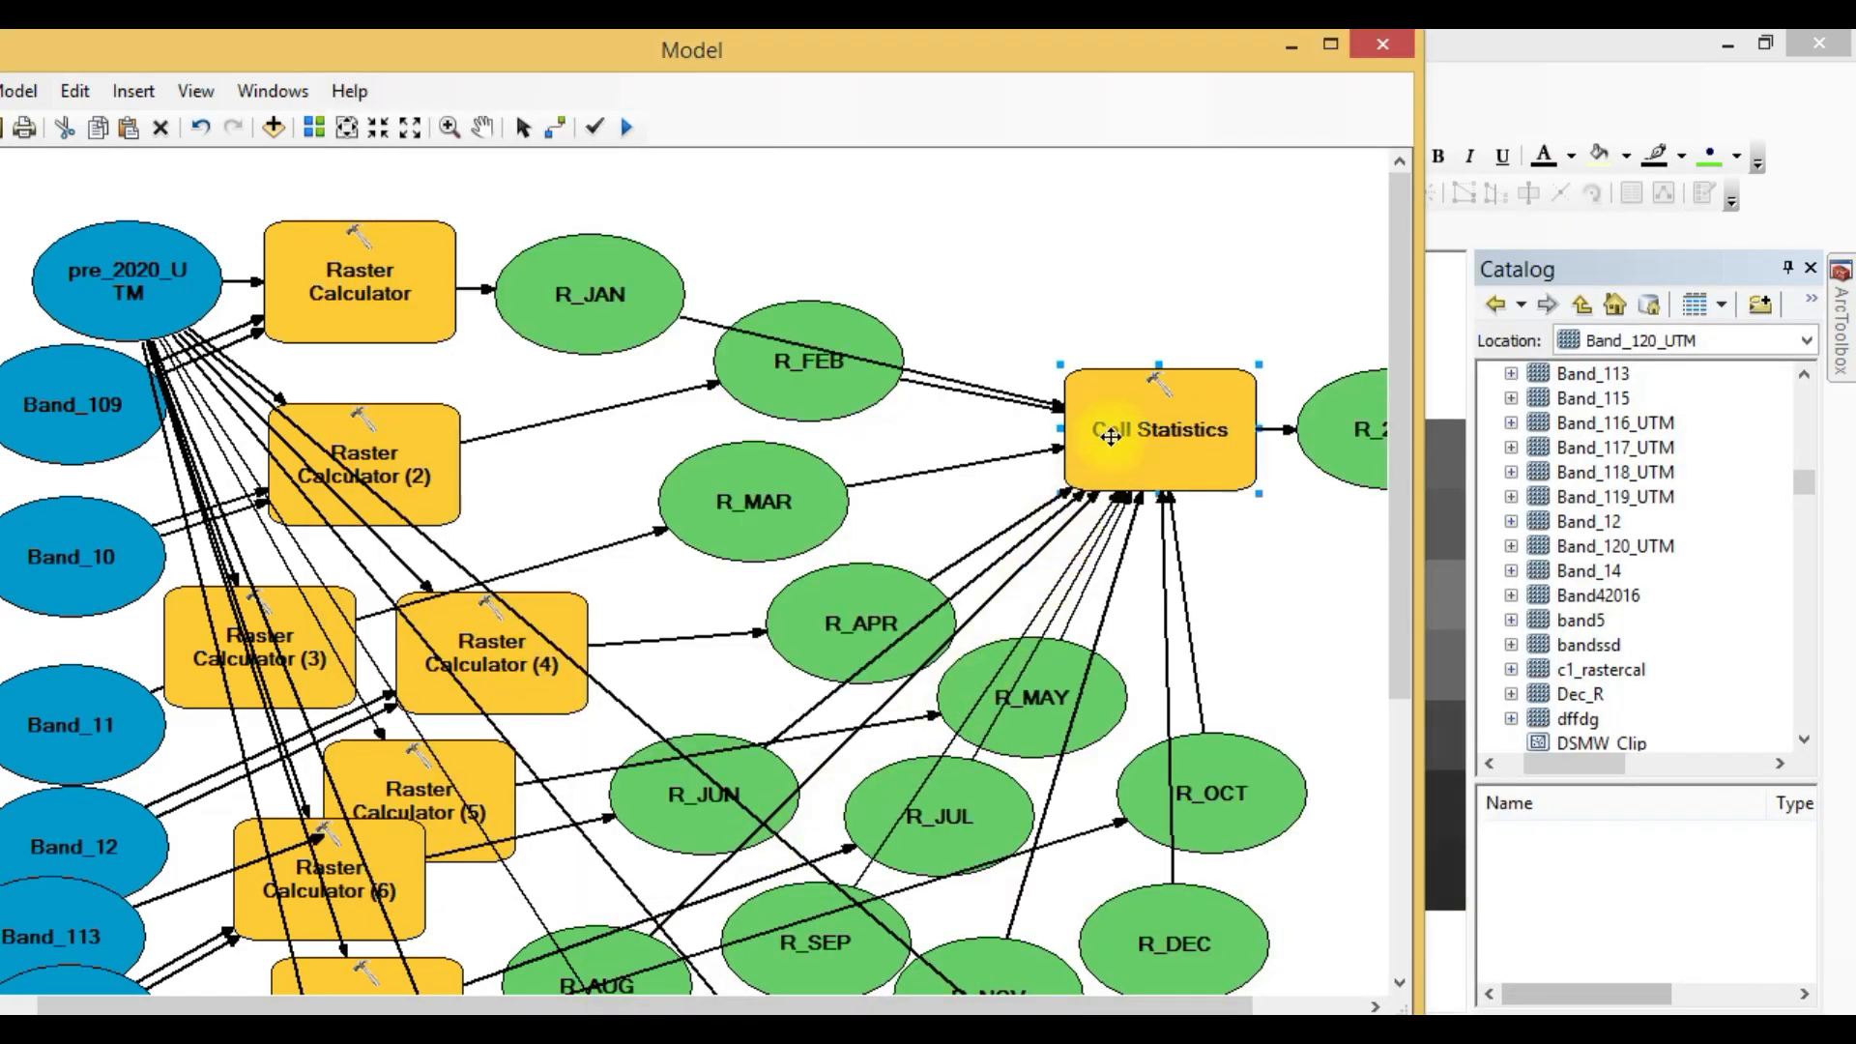
Rearrange the R_FEB, R_MAR and R_APR outputs closer to R_JAN and validate the entire model.
left_click_drag(809, 377, 612, 386)
left_click(739, 497)
left_click_drag(739, 498, 738, 457)
left_click_drag(873, 618, 854, 556)
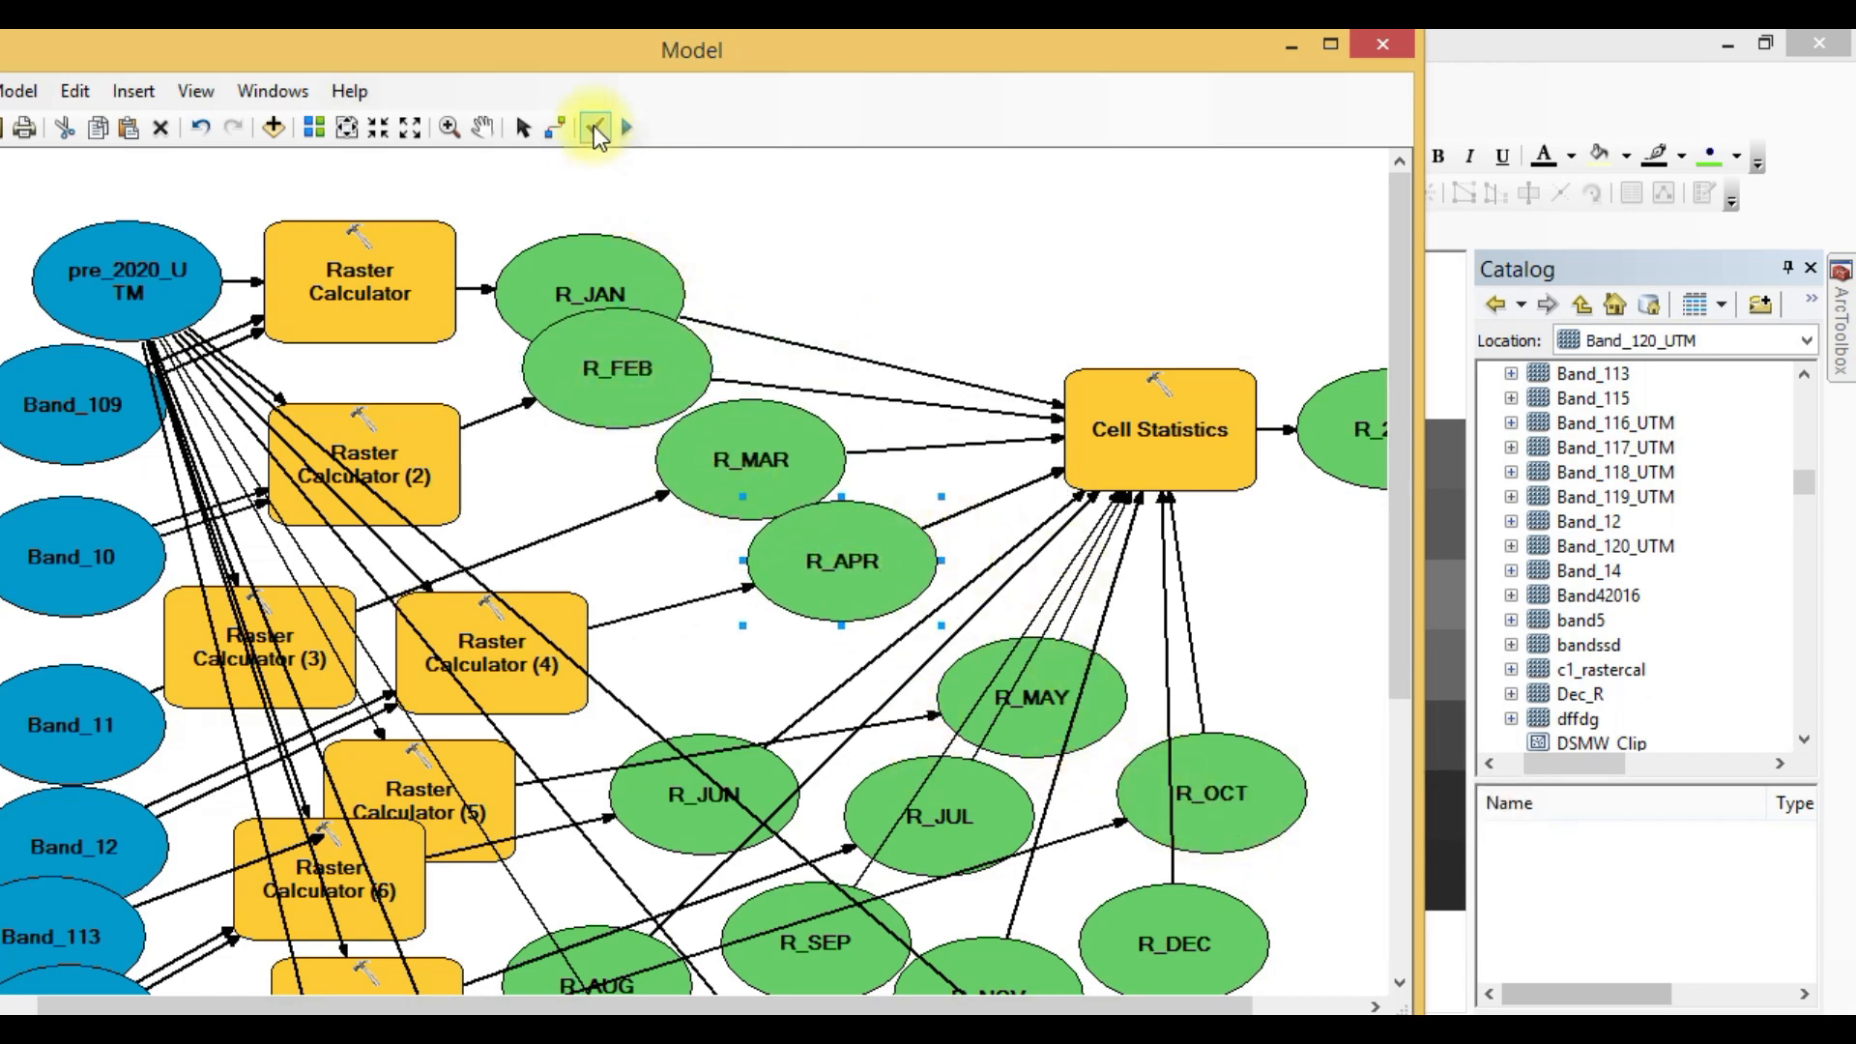
left_click(594, 128)
Save the model into Toolbox.tbx, picking R_for_month as its name.
left_click_drag(549, 50, 792, 55)
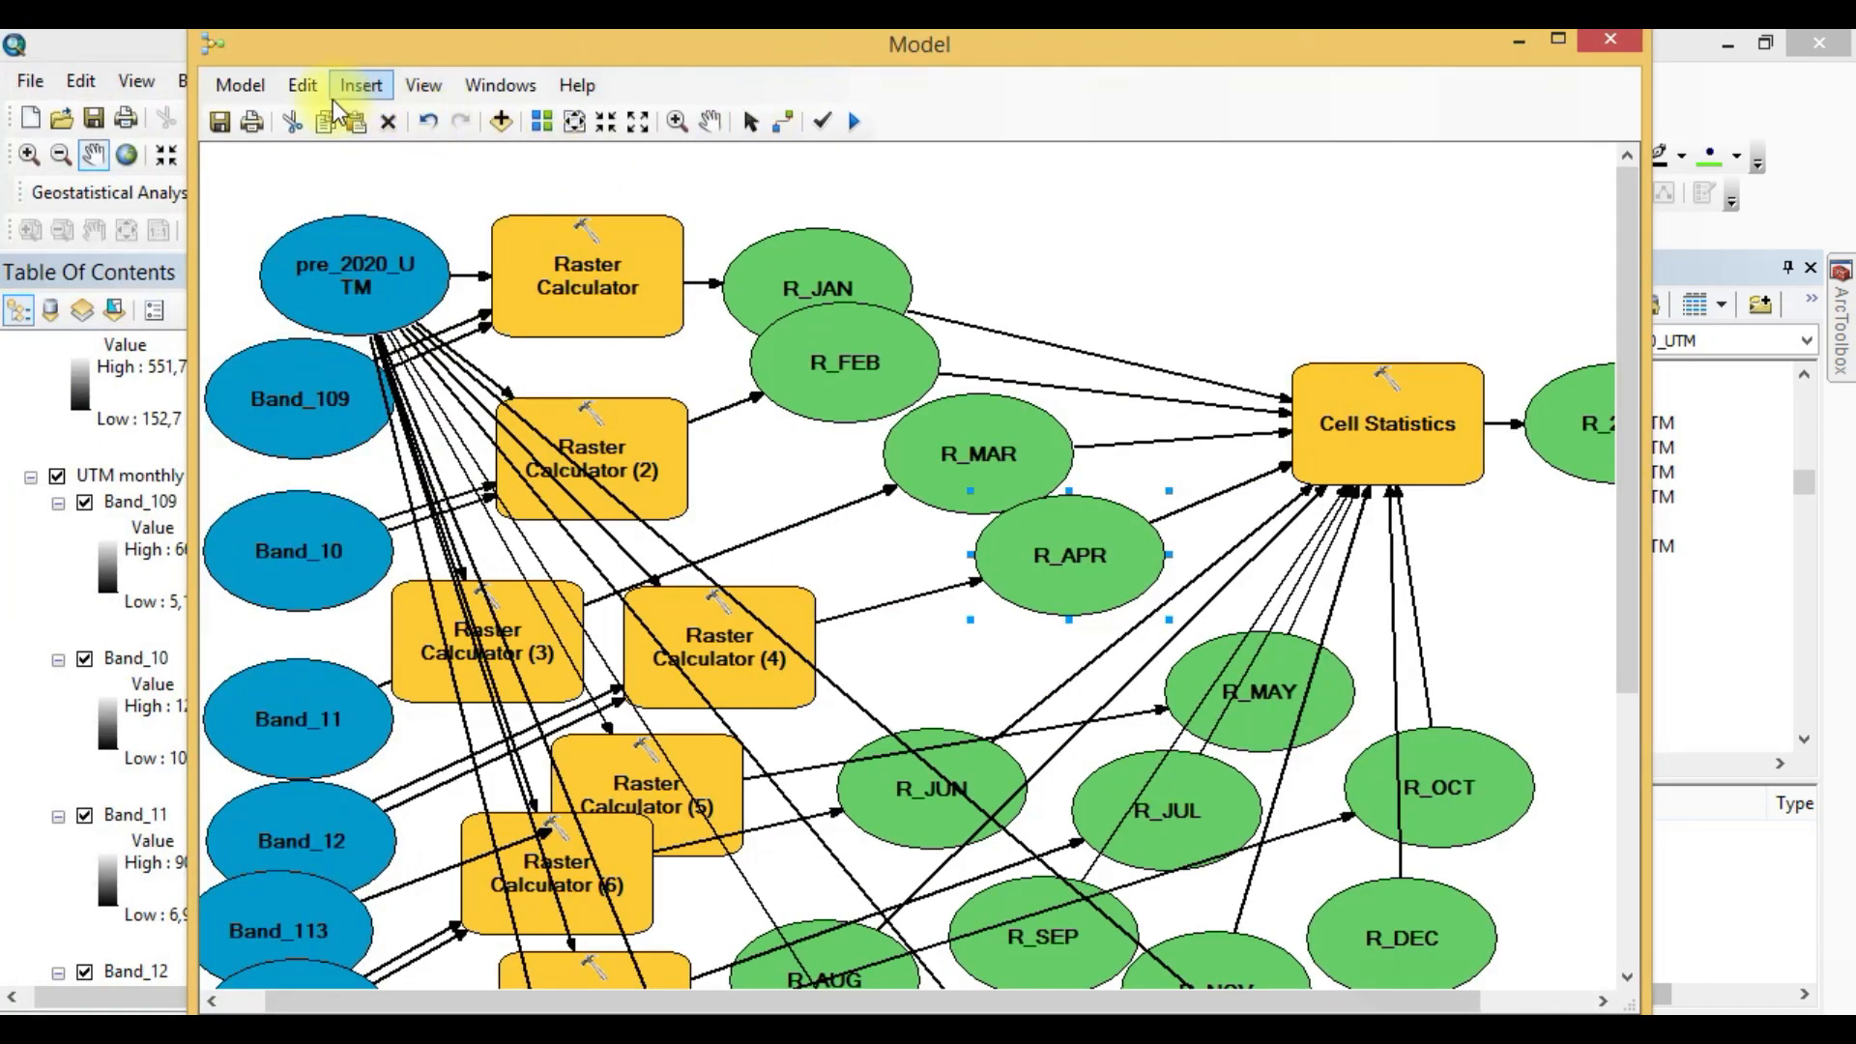
left_click(240, 86)
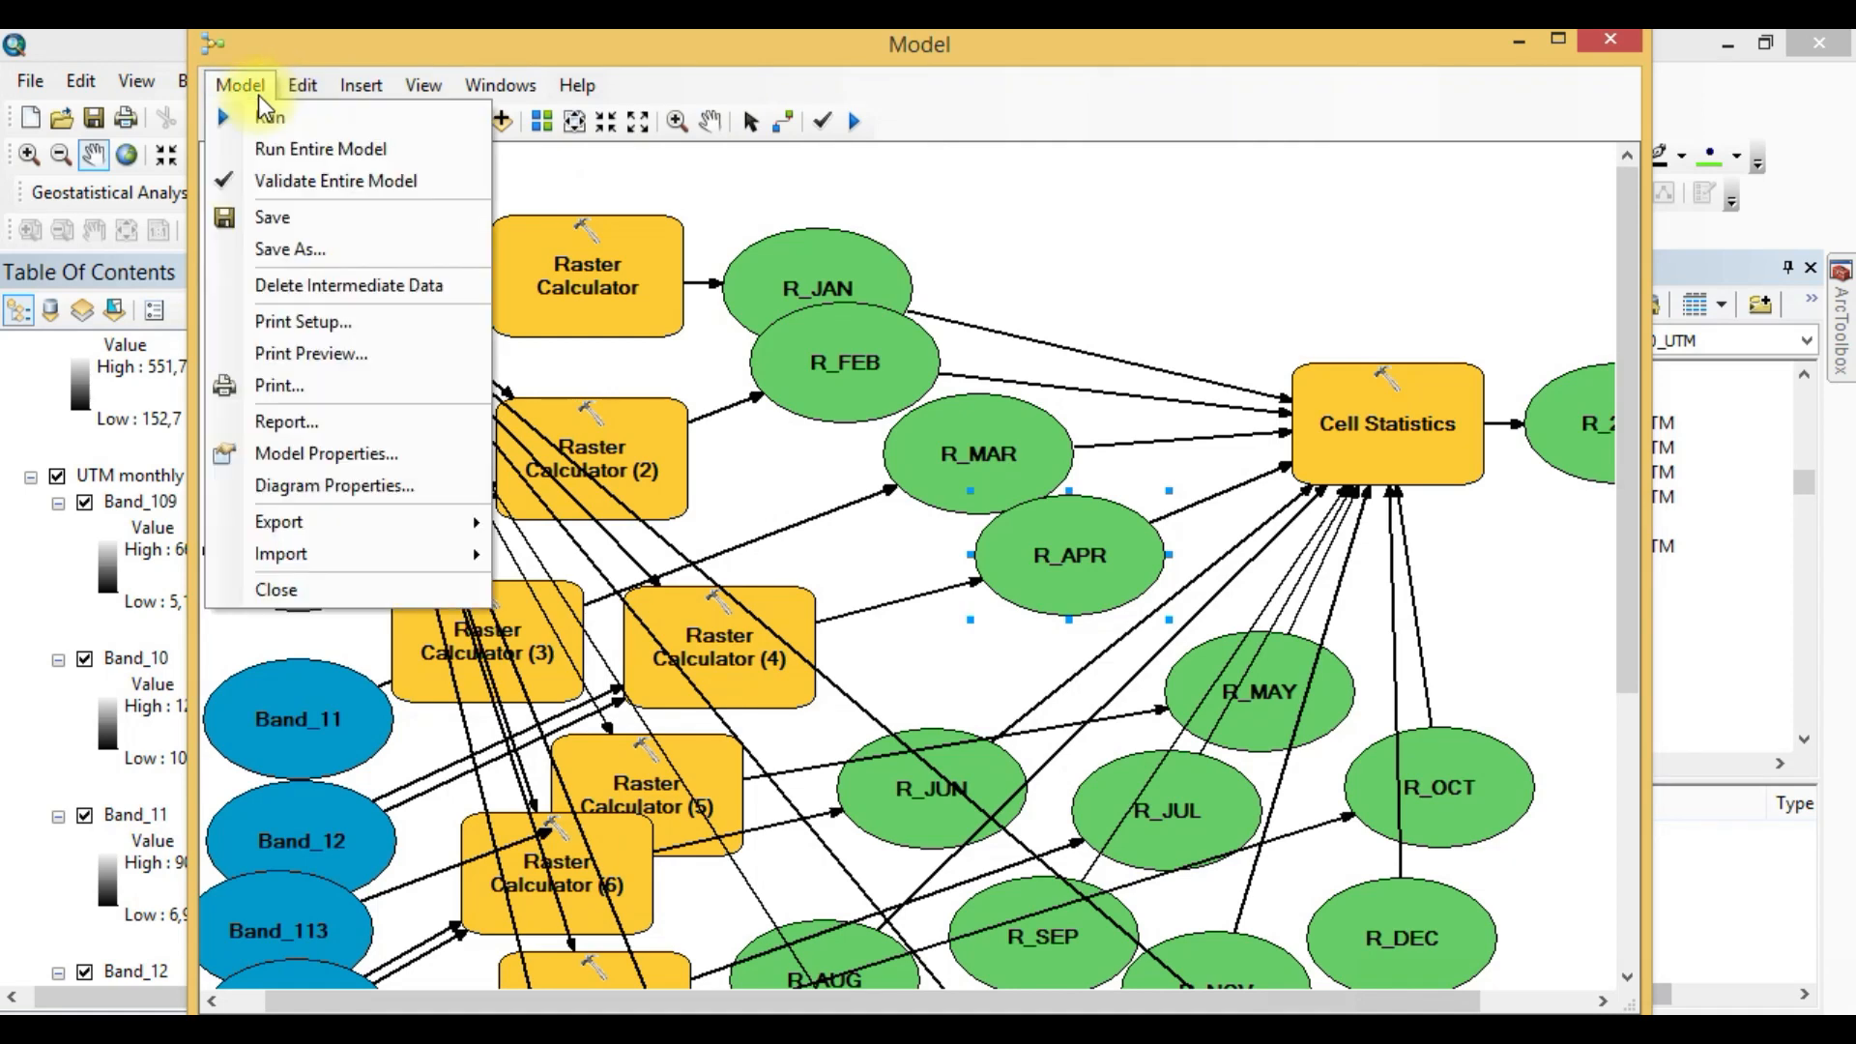
left_click(312, 253)
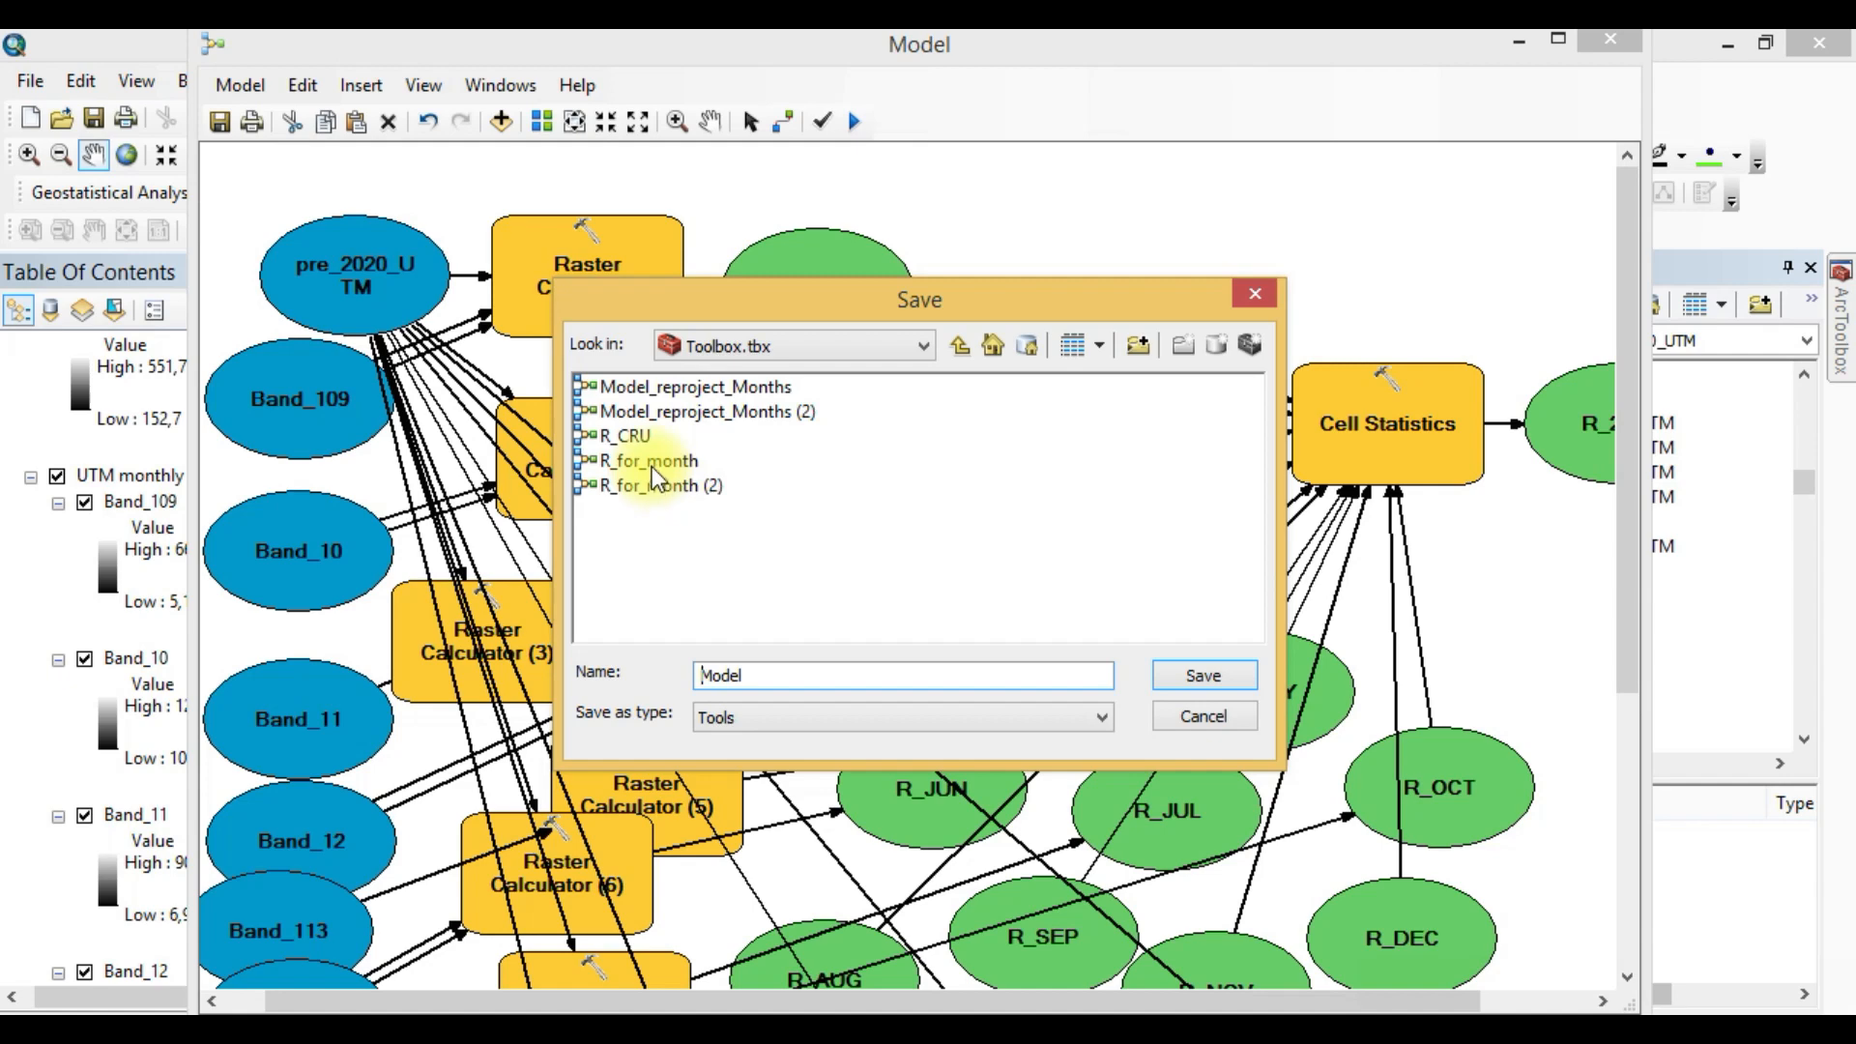
left_click(633, 461)
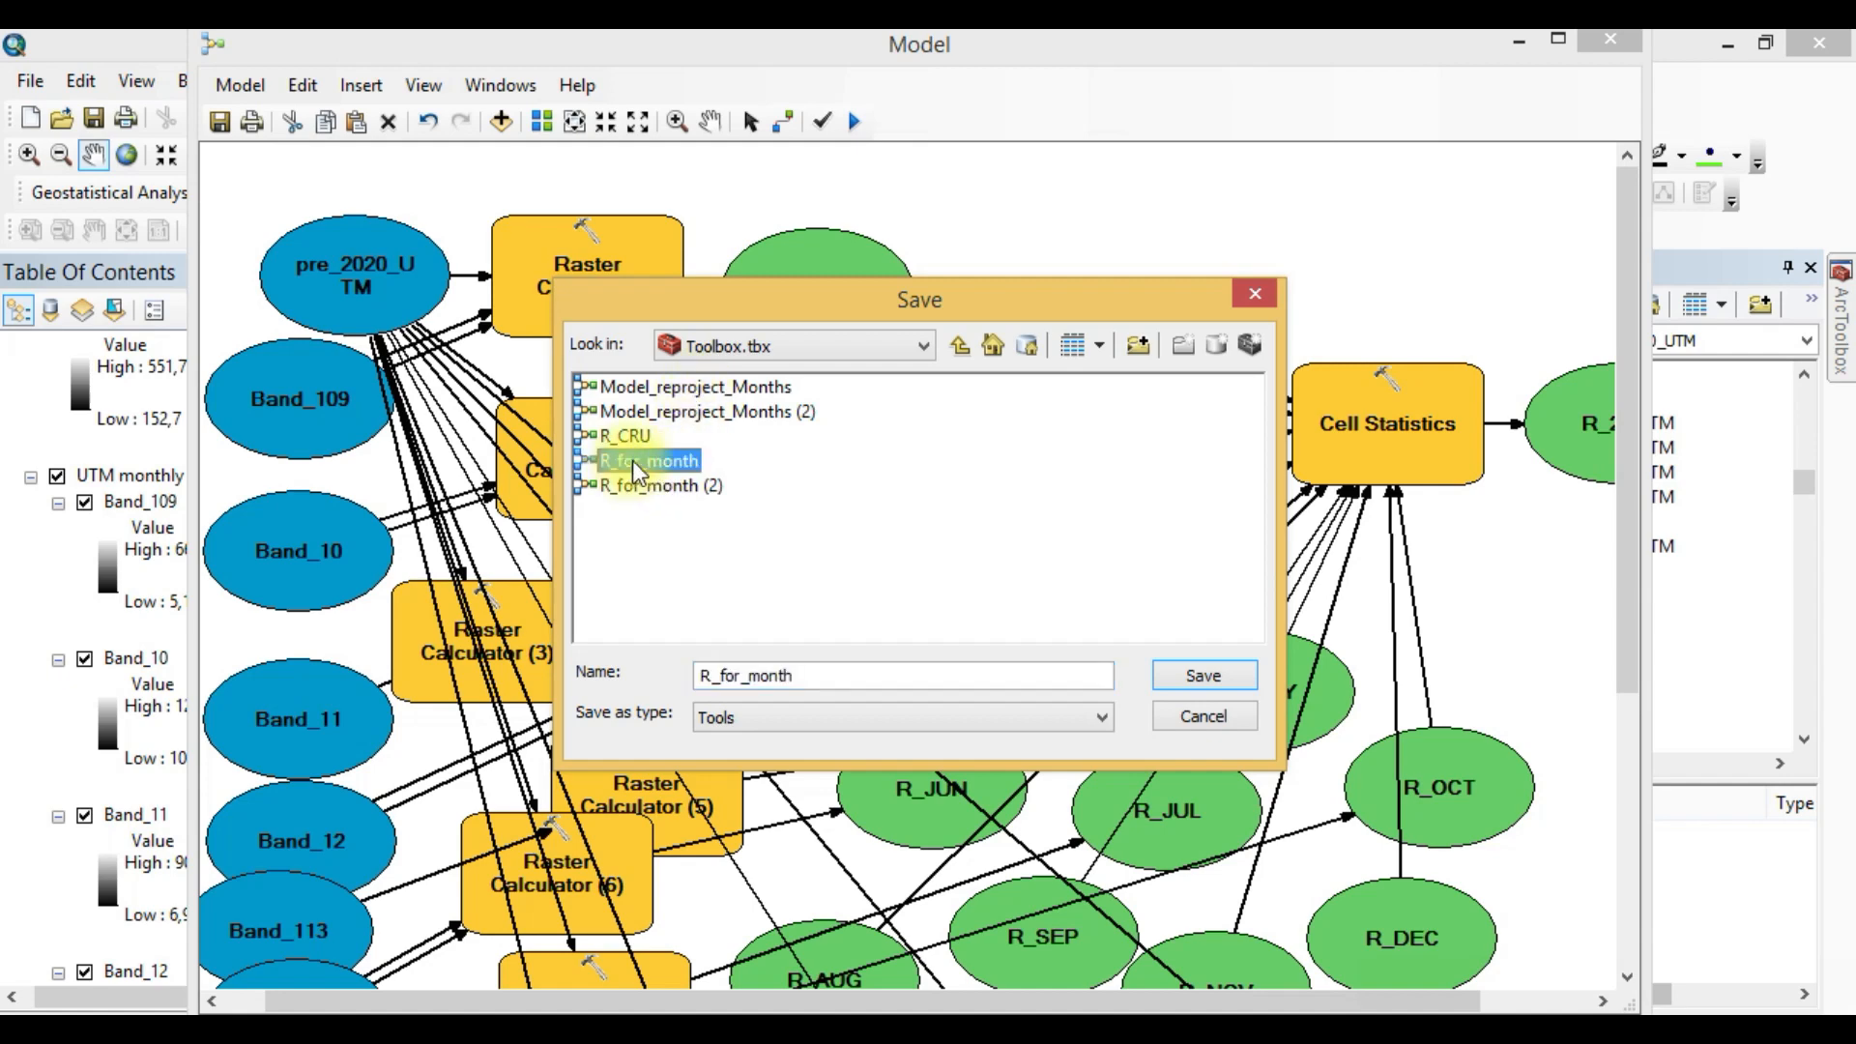
left_click(1210, 685)
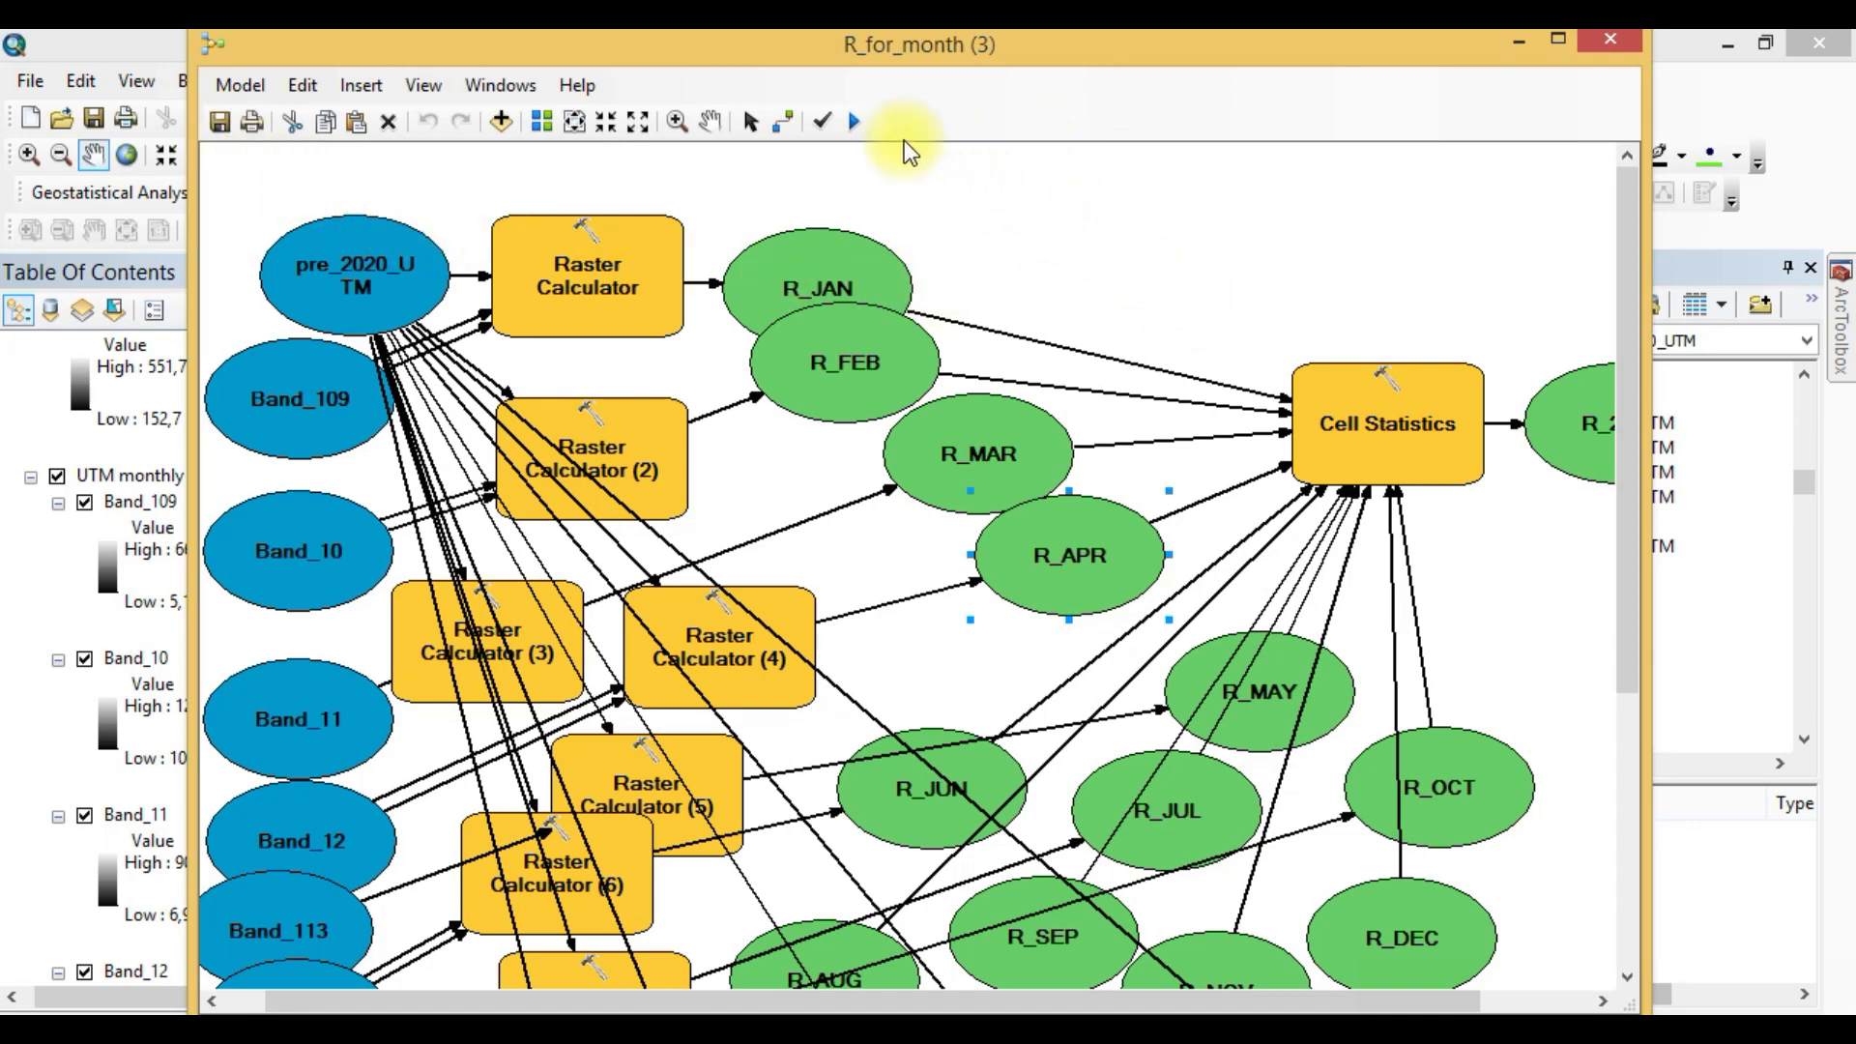
Run the model and place the R_2020 output above Cell Statistics.
left_click(850, 123)
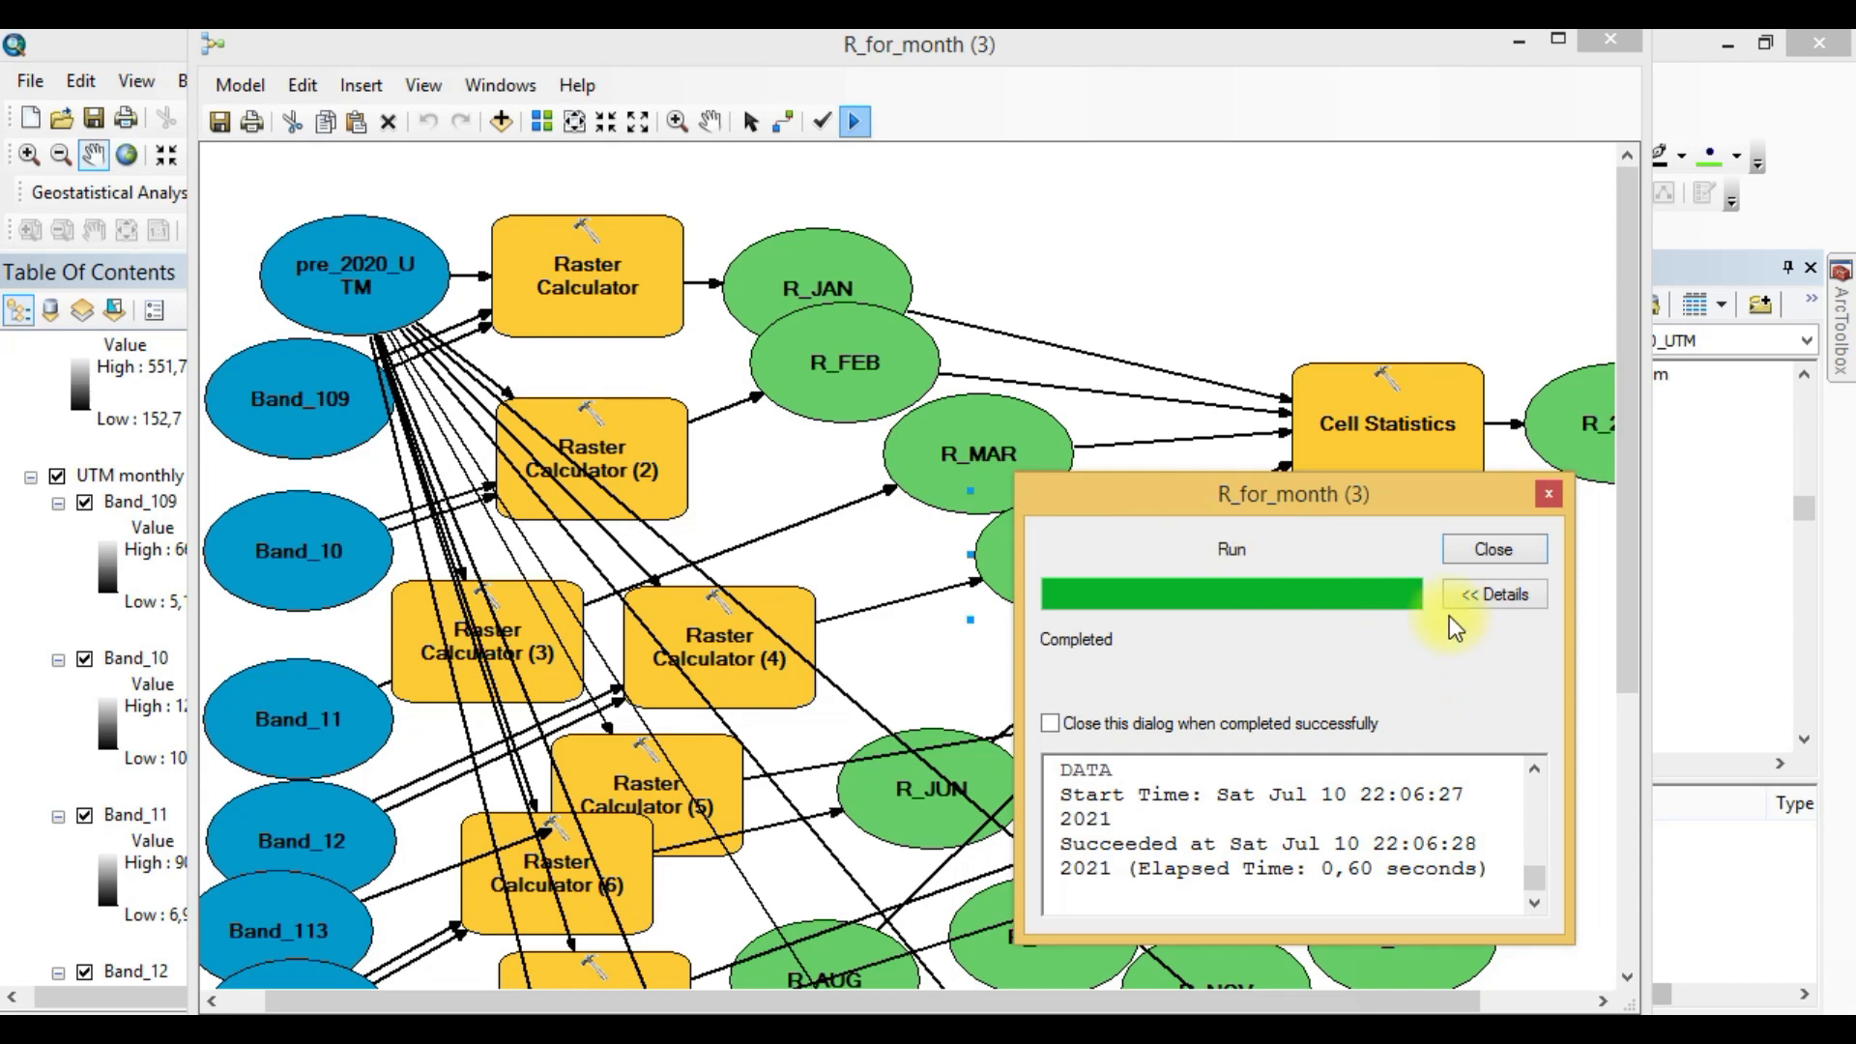
left_click(1482, 554)
left_click_drag(1569, 431, 1295, 259)
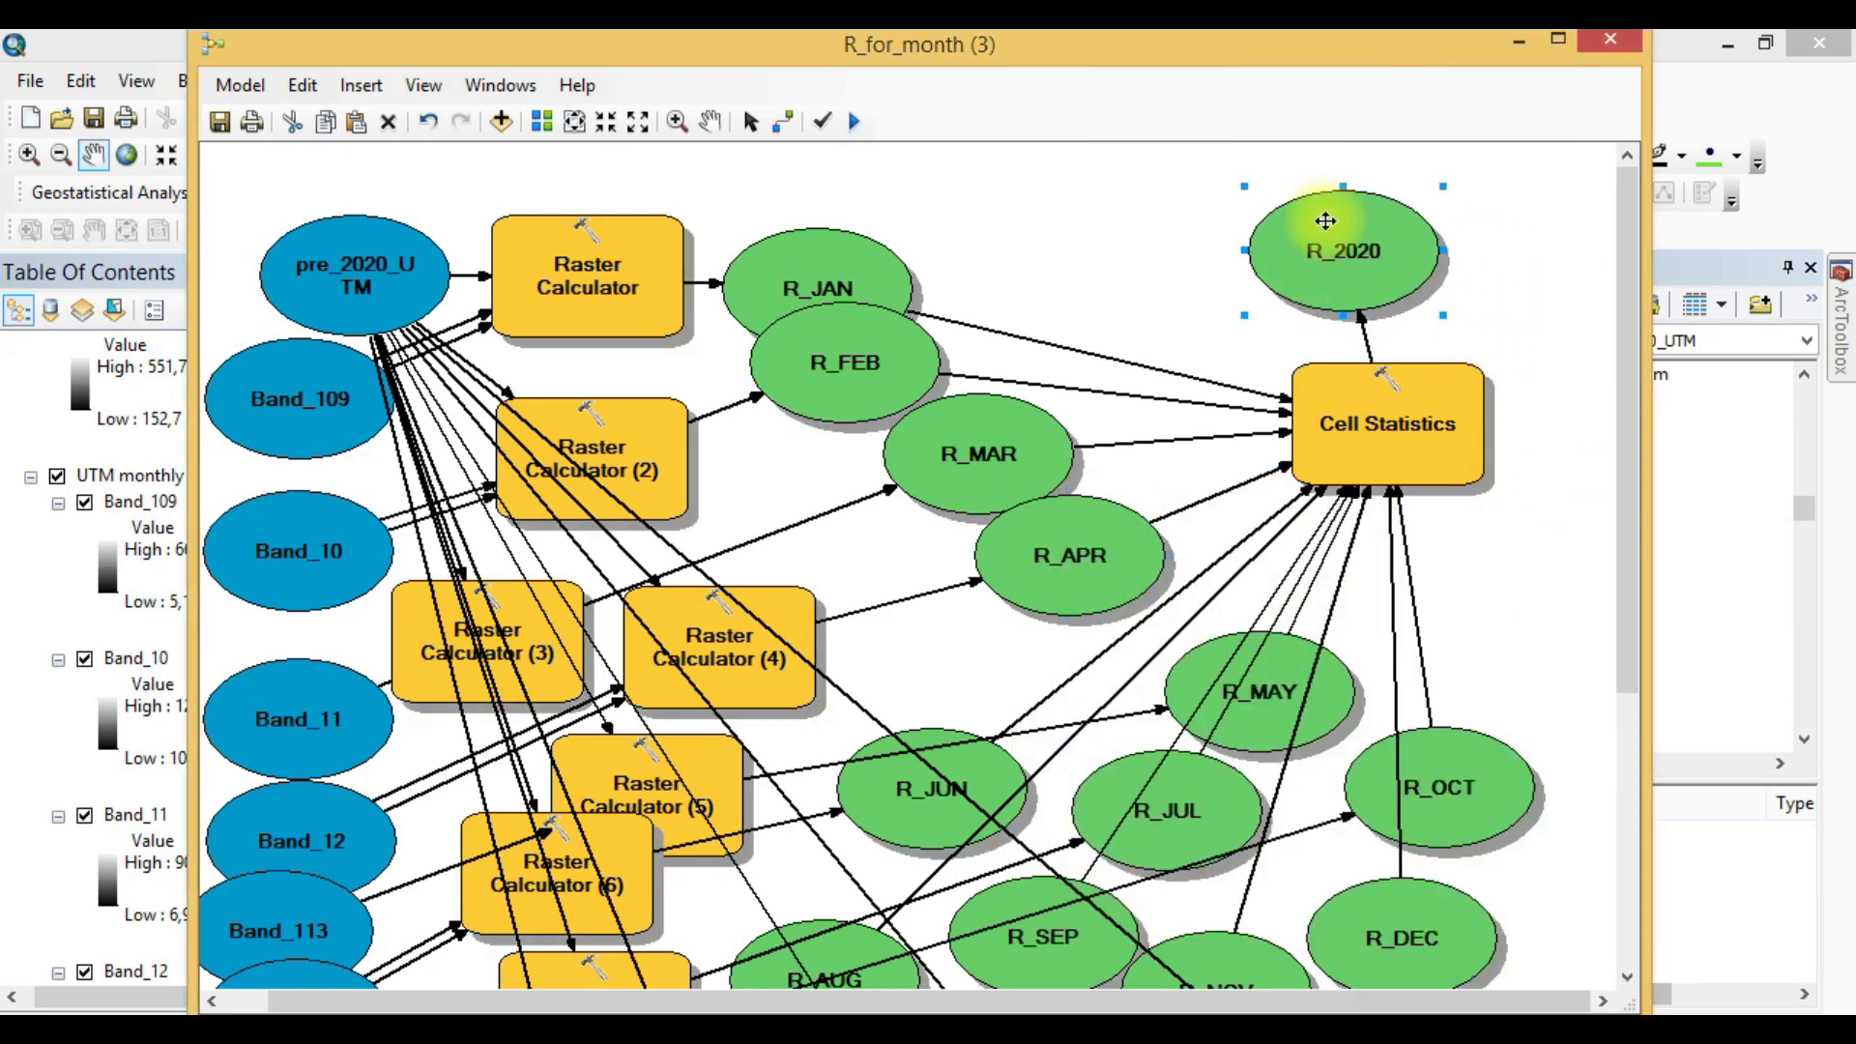
Leave the model window and add the r_2020 raster from the R_month folder to the map.
left_click_drag(1409, 45, 858, 294)
left_click(1001, 292)
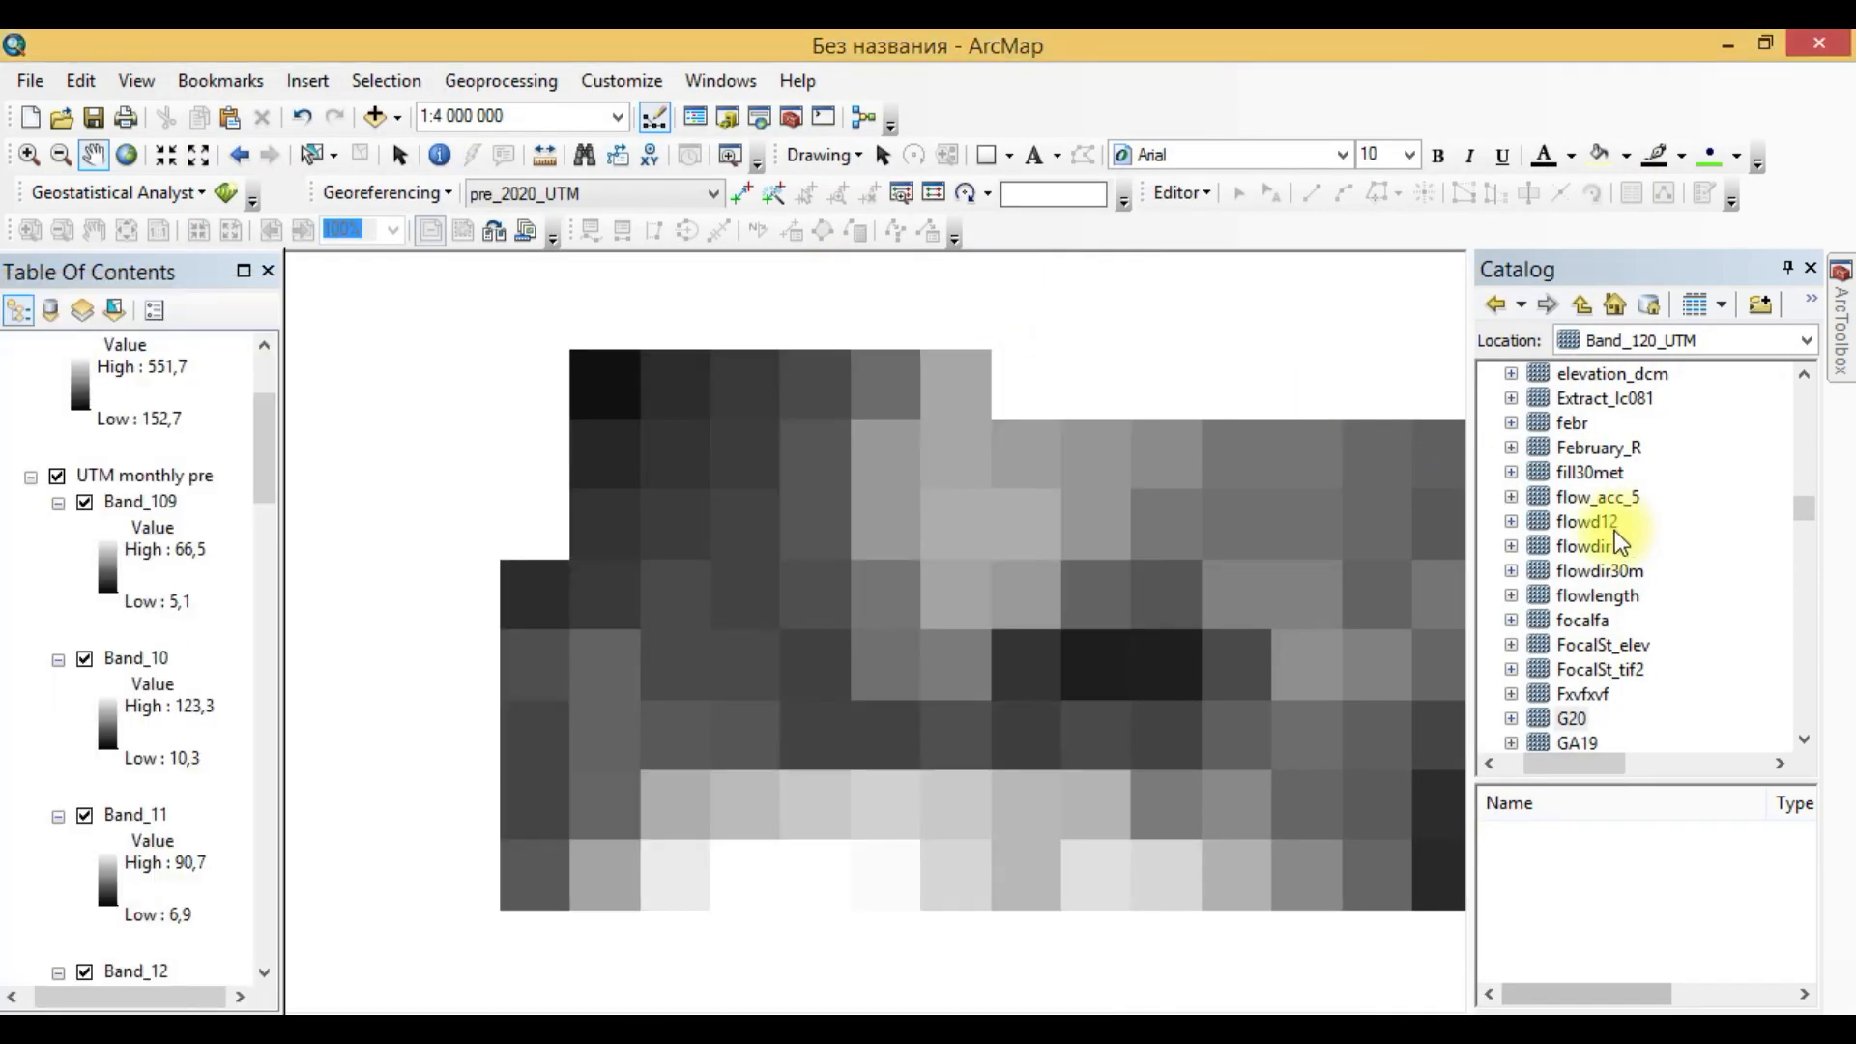
left_click(1586, 521)
scroll(8, 361, "up", 4)
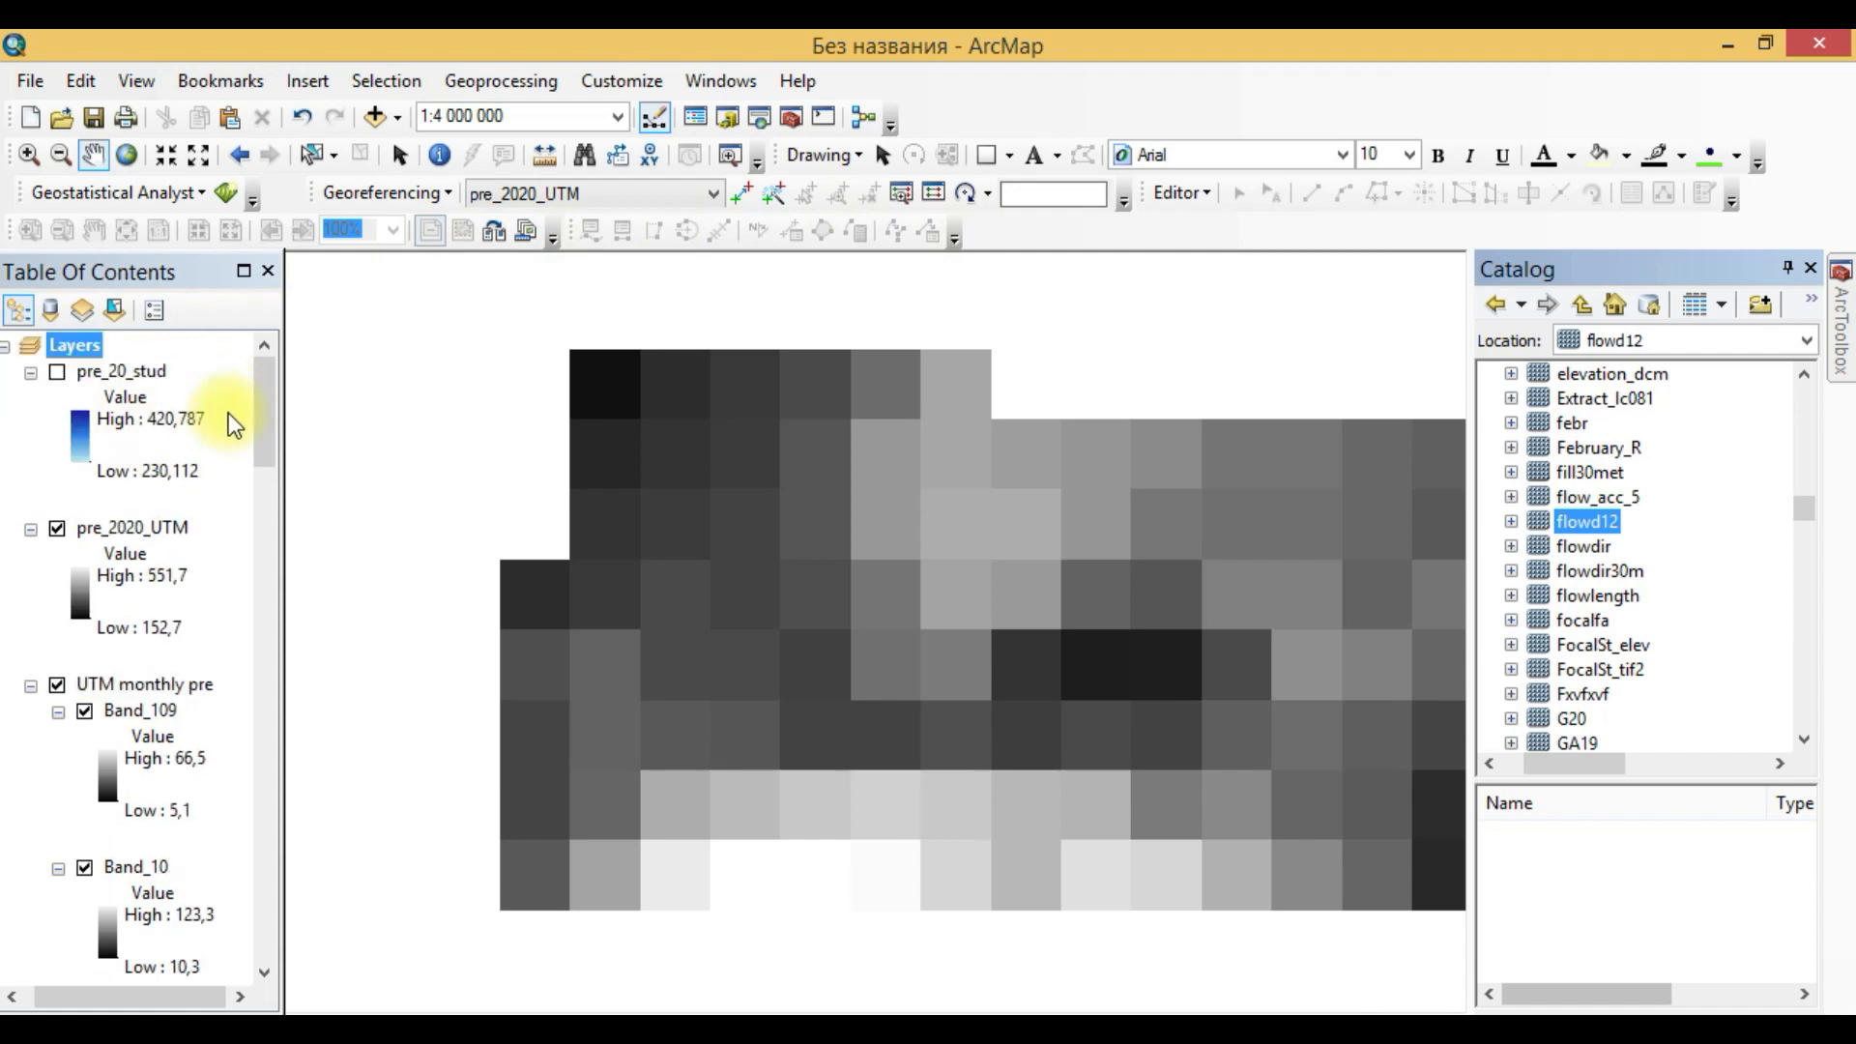
right_click(78, 345)
left_click(116, 358)
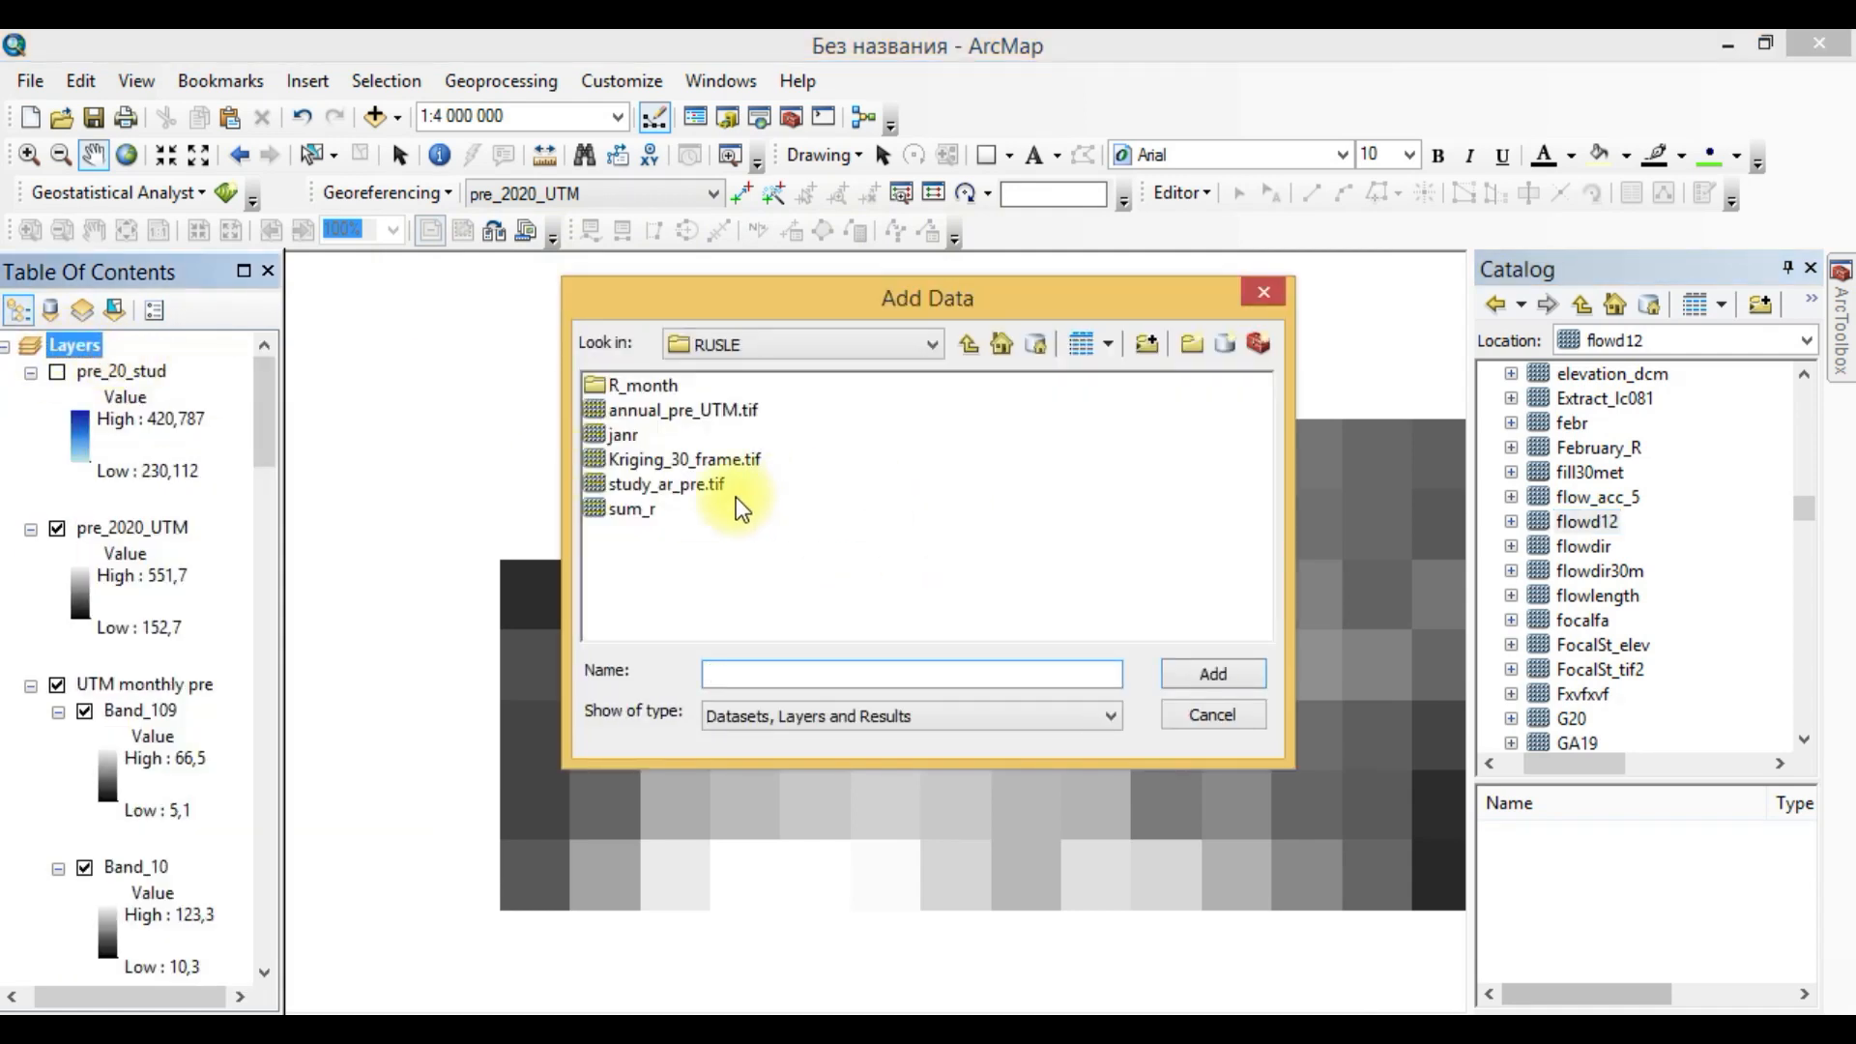
double_click(650, 389)
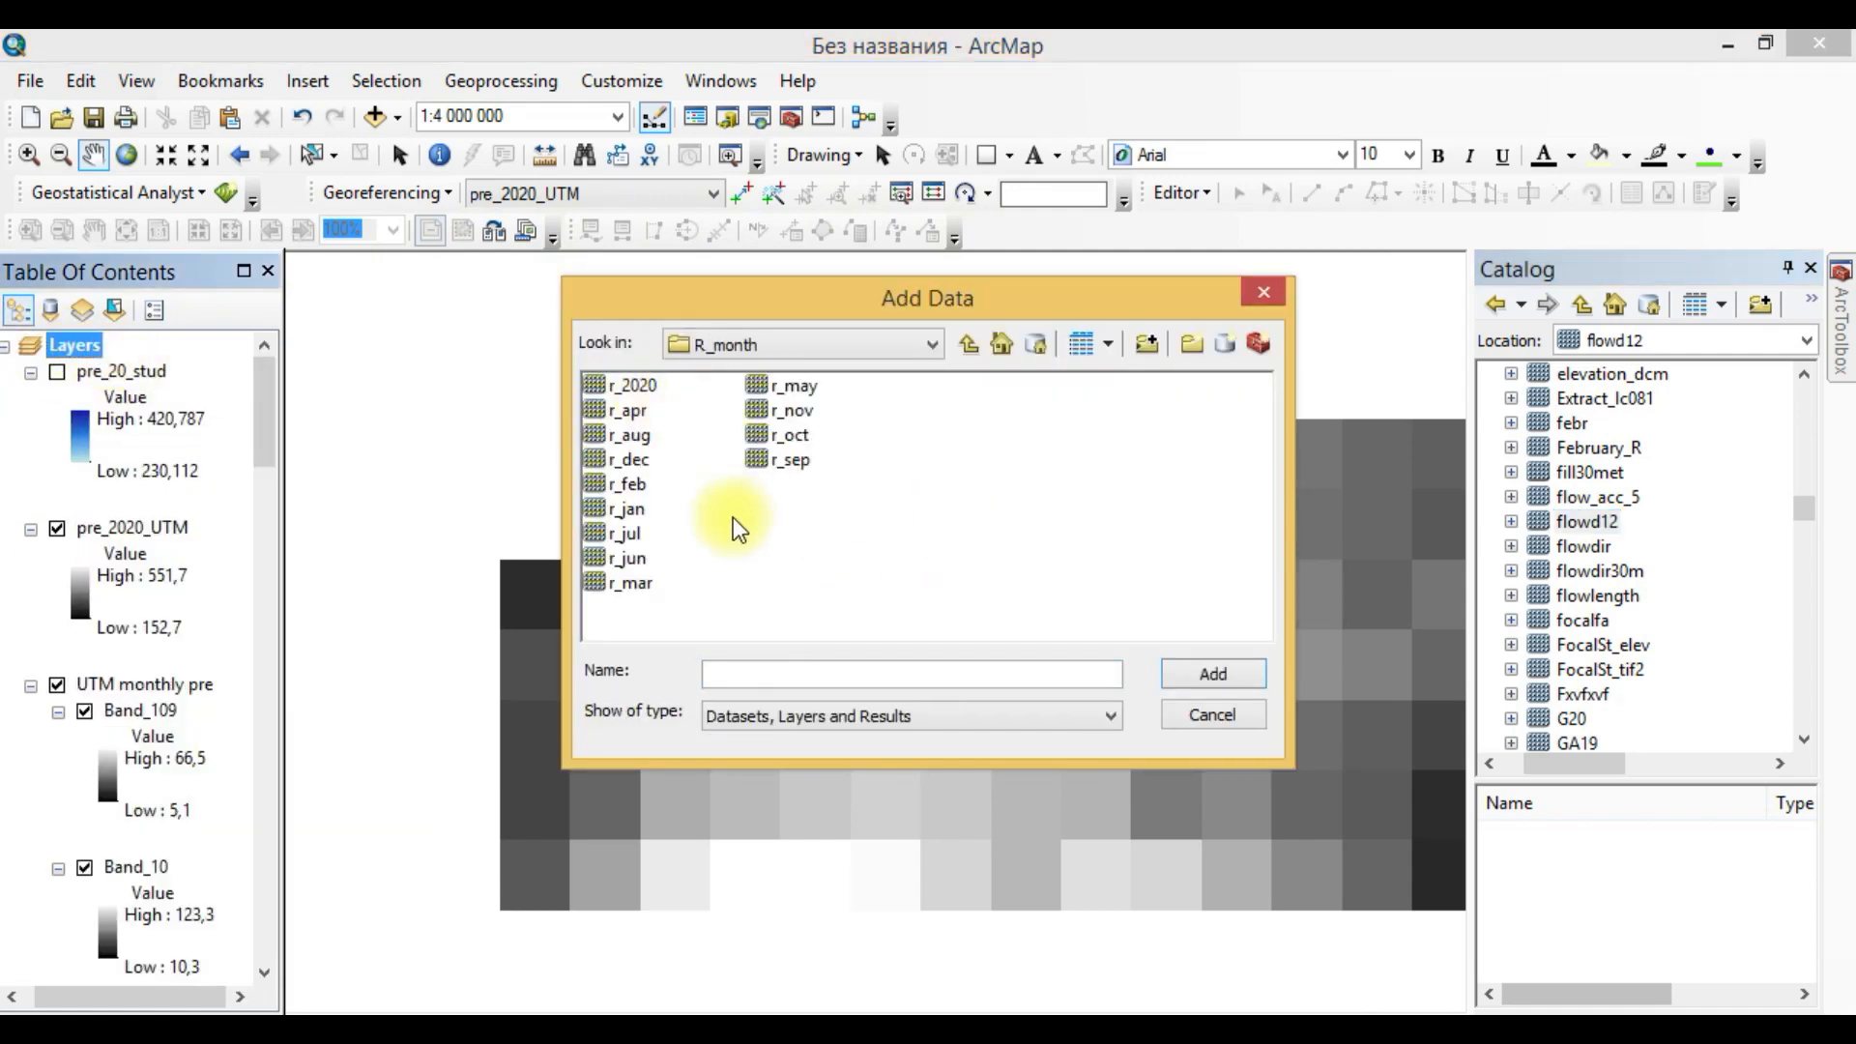
left_click(630, 386)
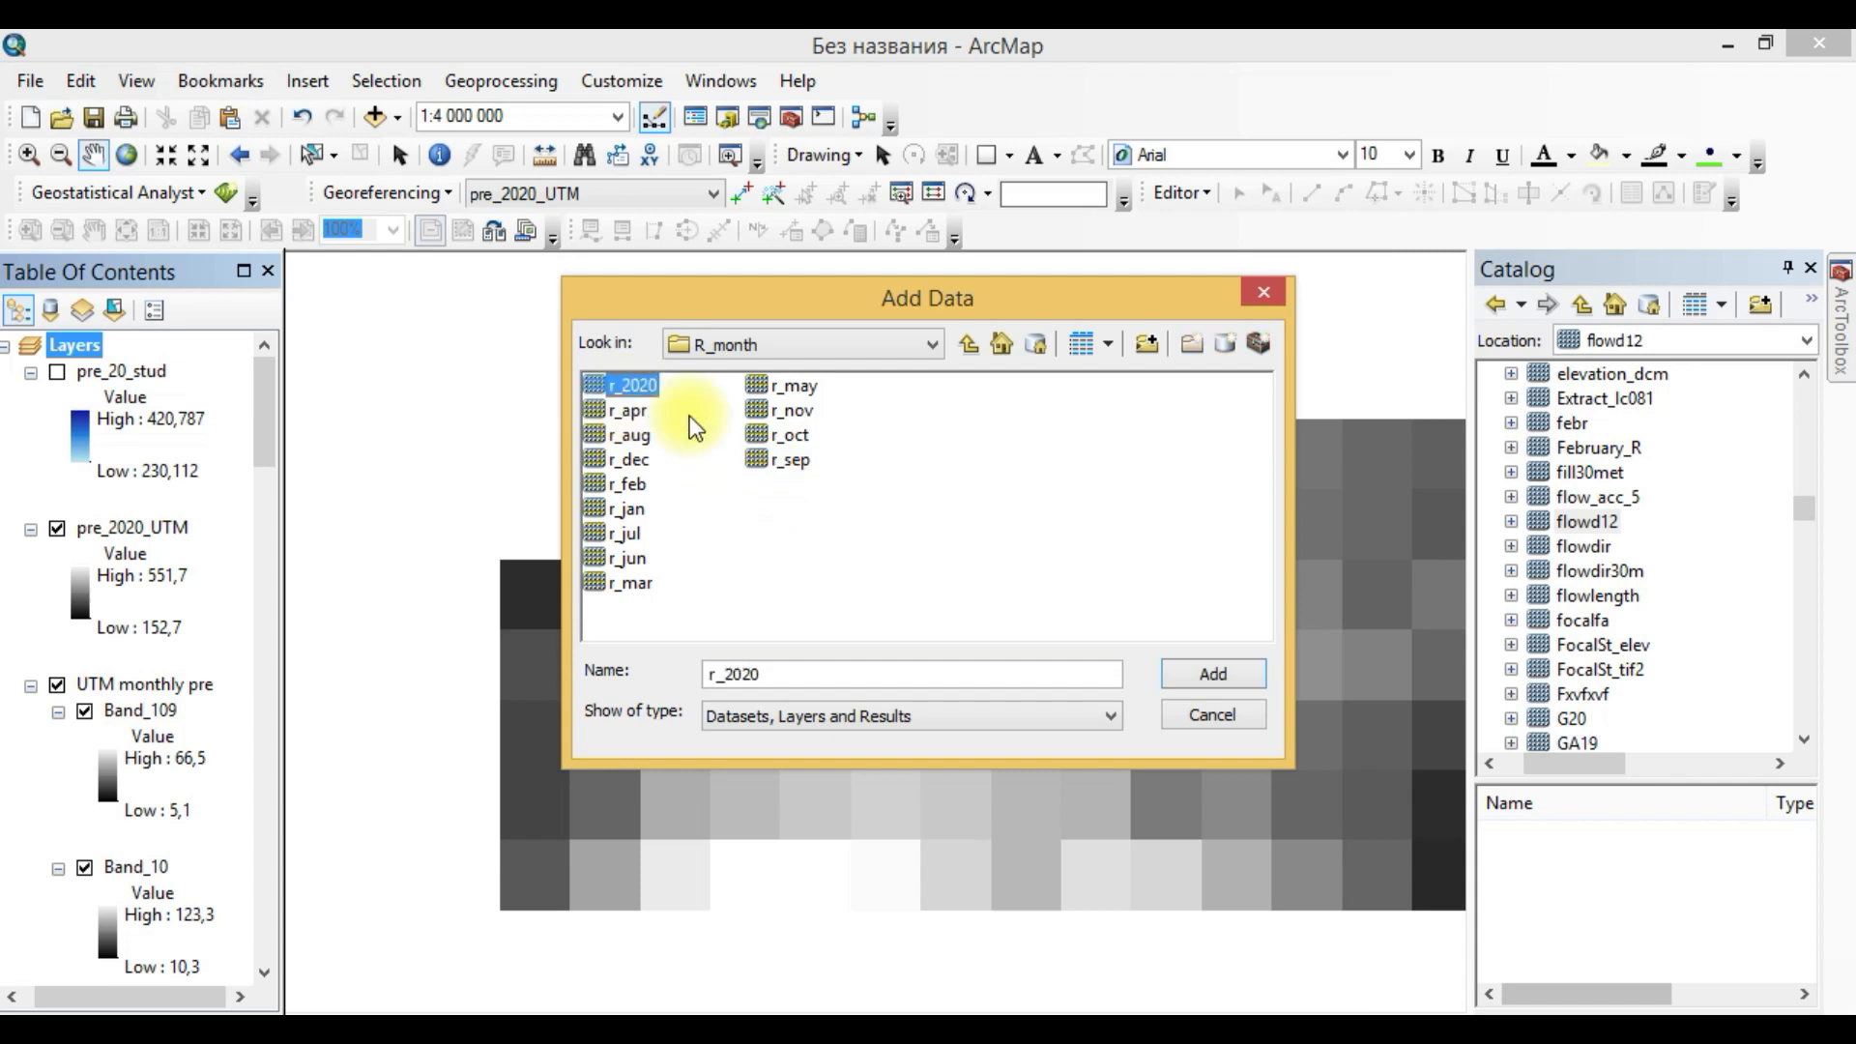
left_click(1214, 675)
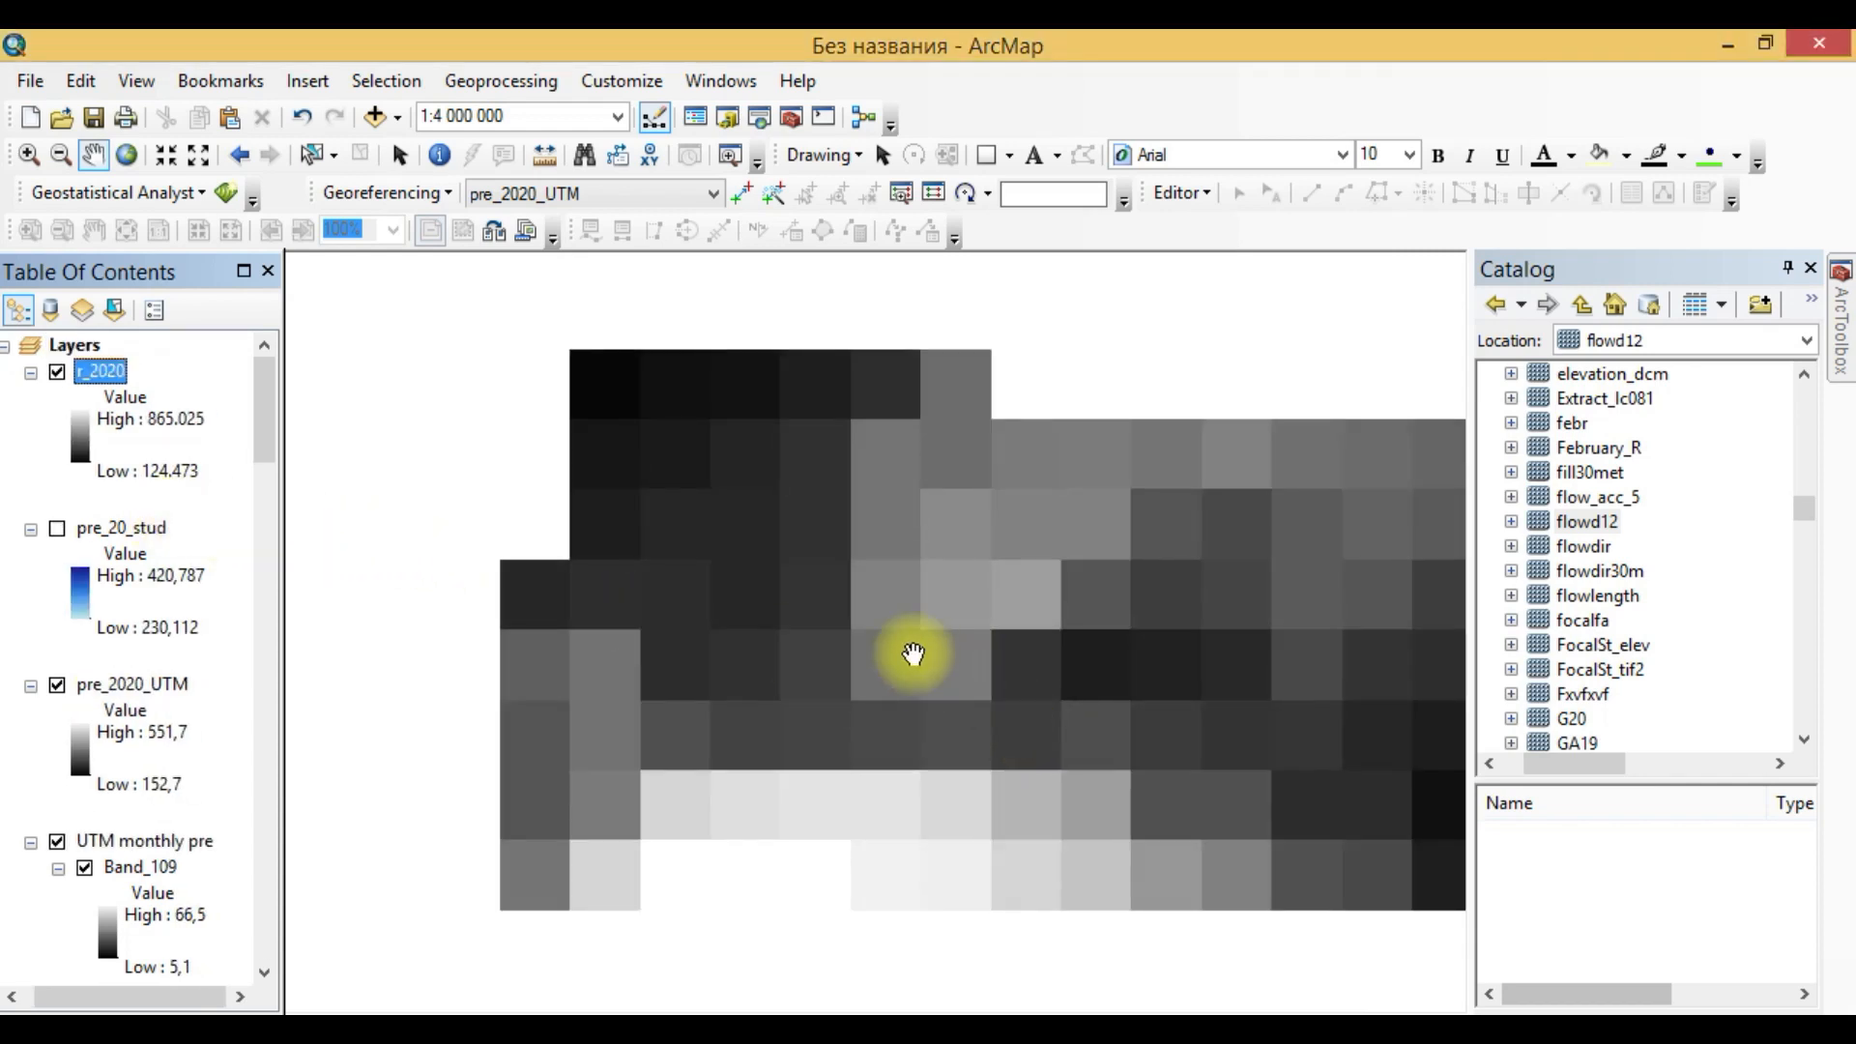
Move the pre_20_stud layer above r_2020 and turn on its display.
scroll(990, 708, "up", 1)
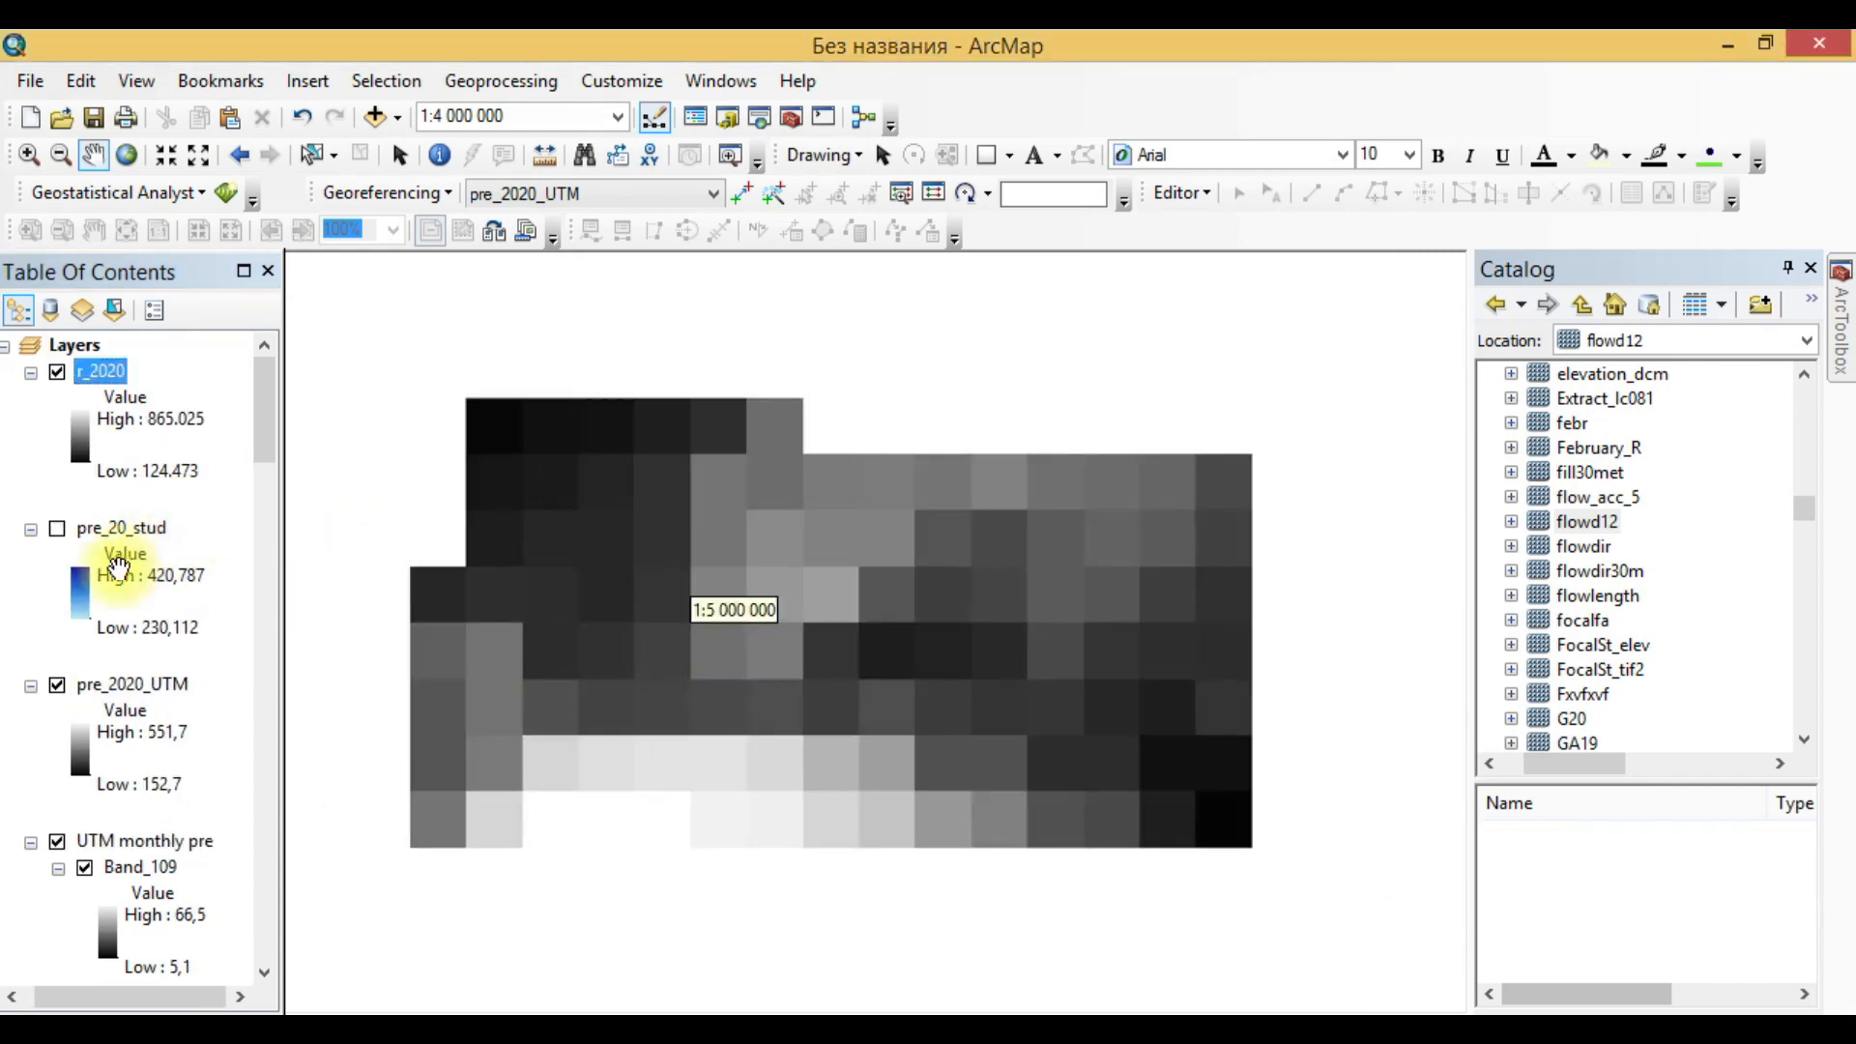
left_click_drag(111, 530, 116, 360)
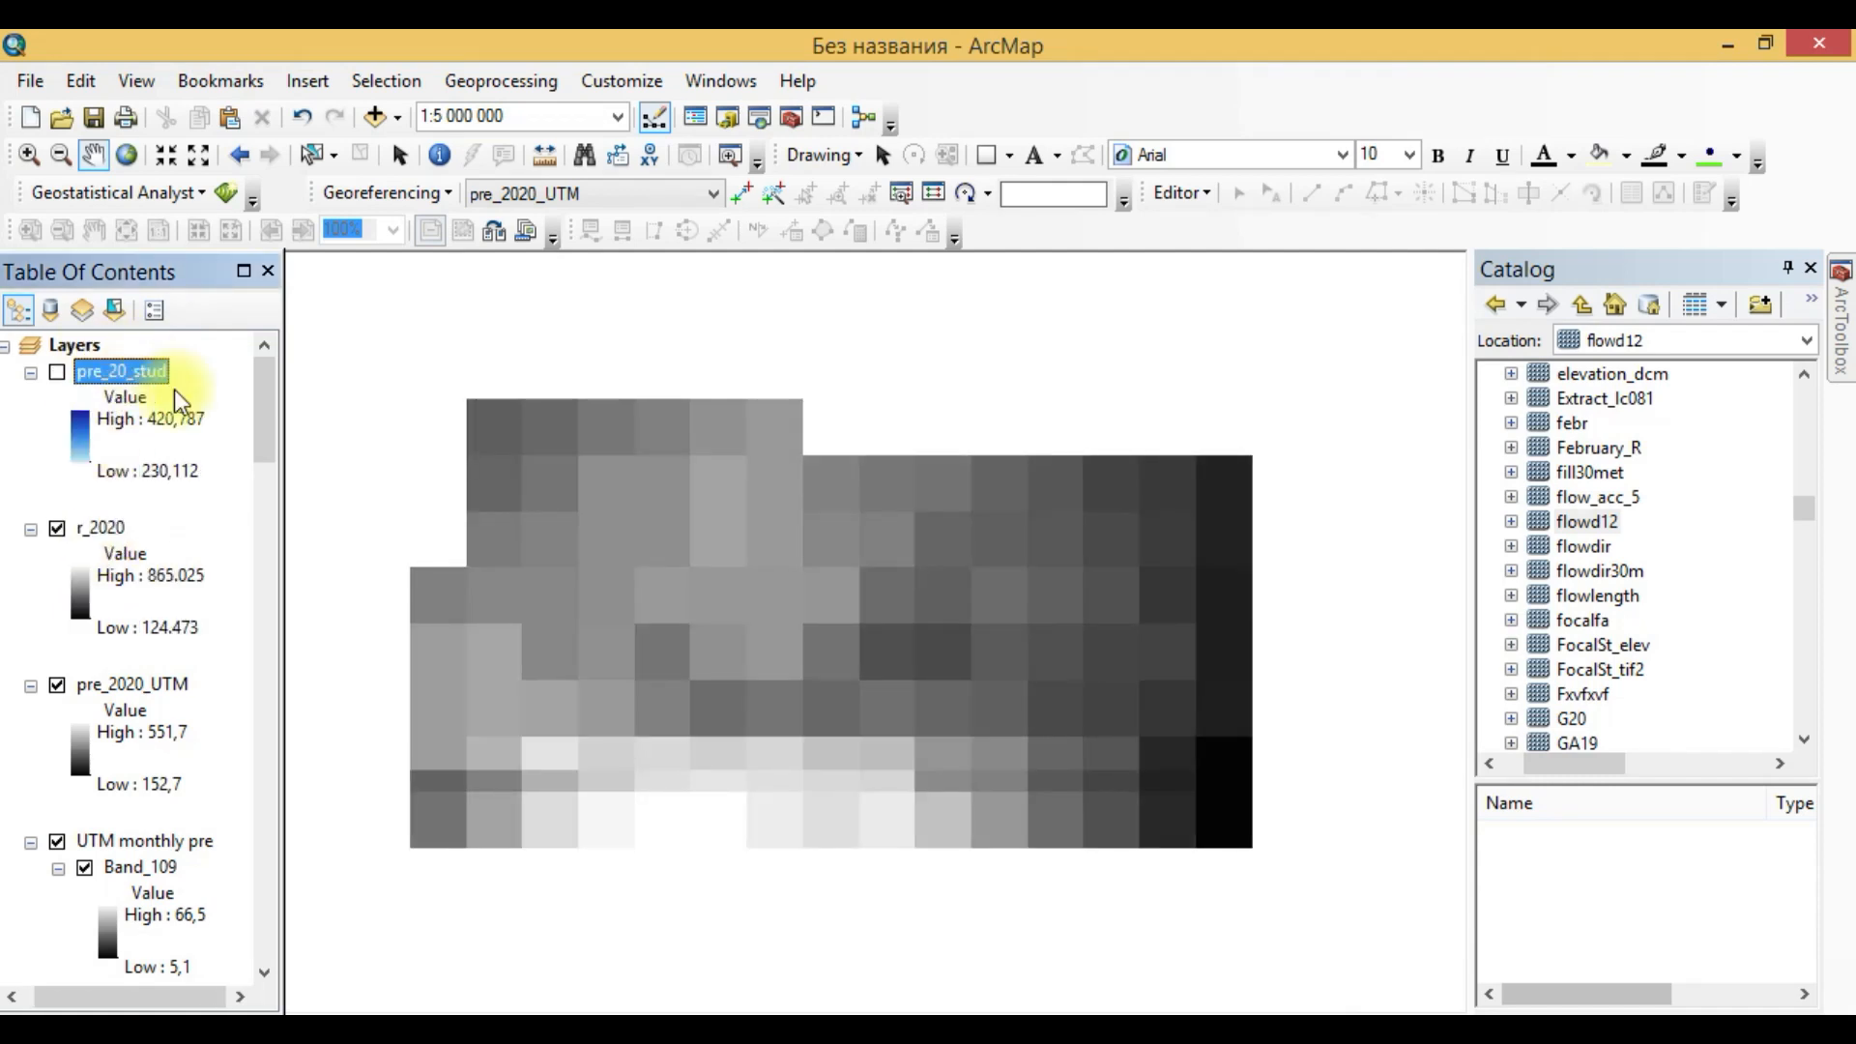
left_click(57, 372)
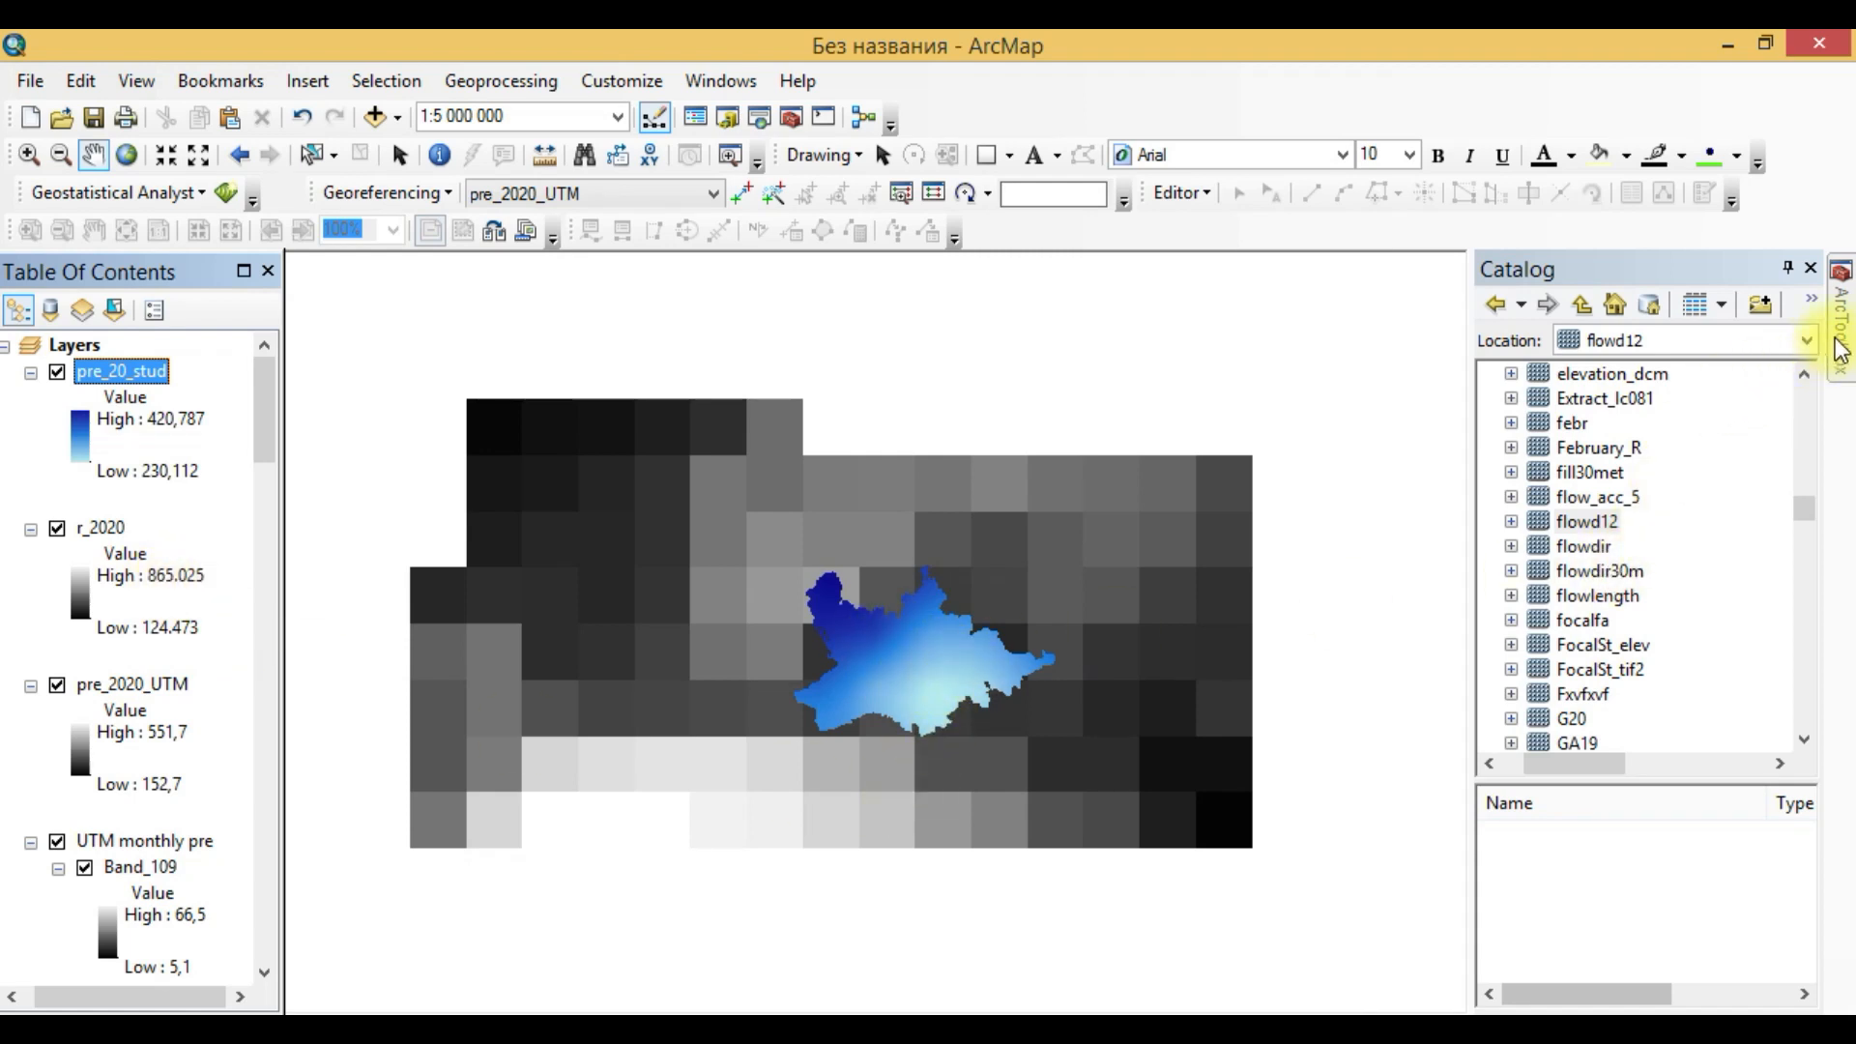
Open the Extract by Mask tool and set r_2020 as the input raster and pre_20_stud as the mask.
mouse_move(1839, 338)
scroll(1623, 612, "up", 3)
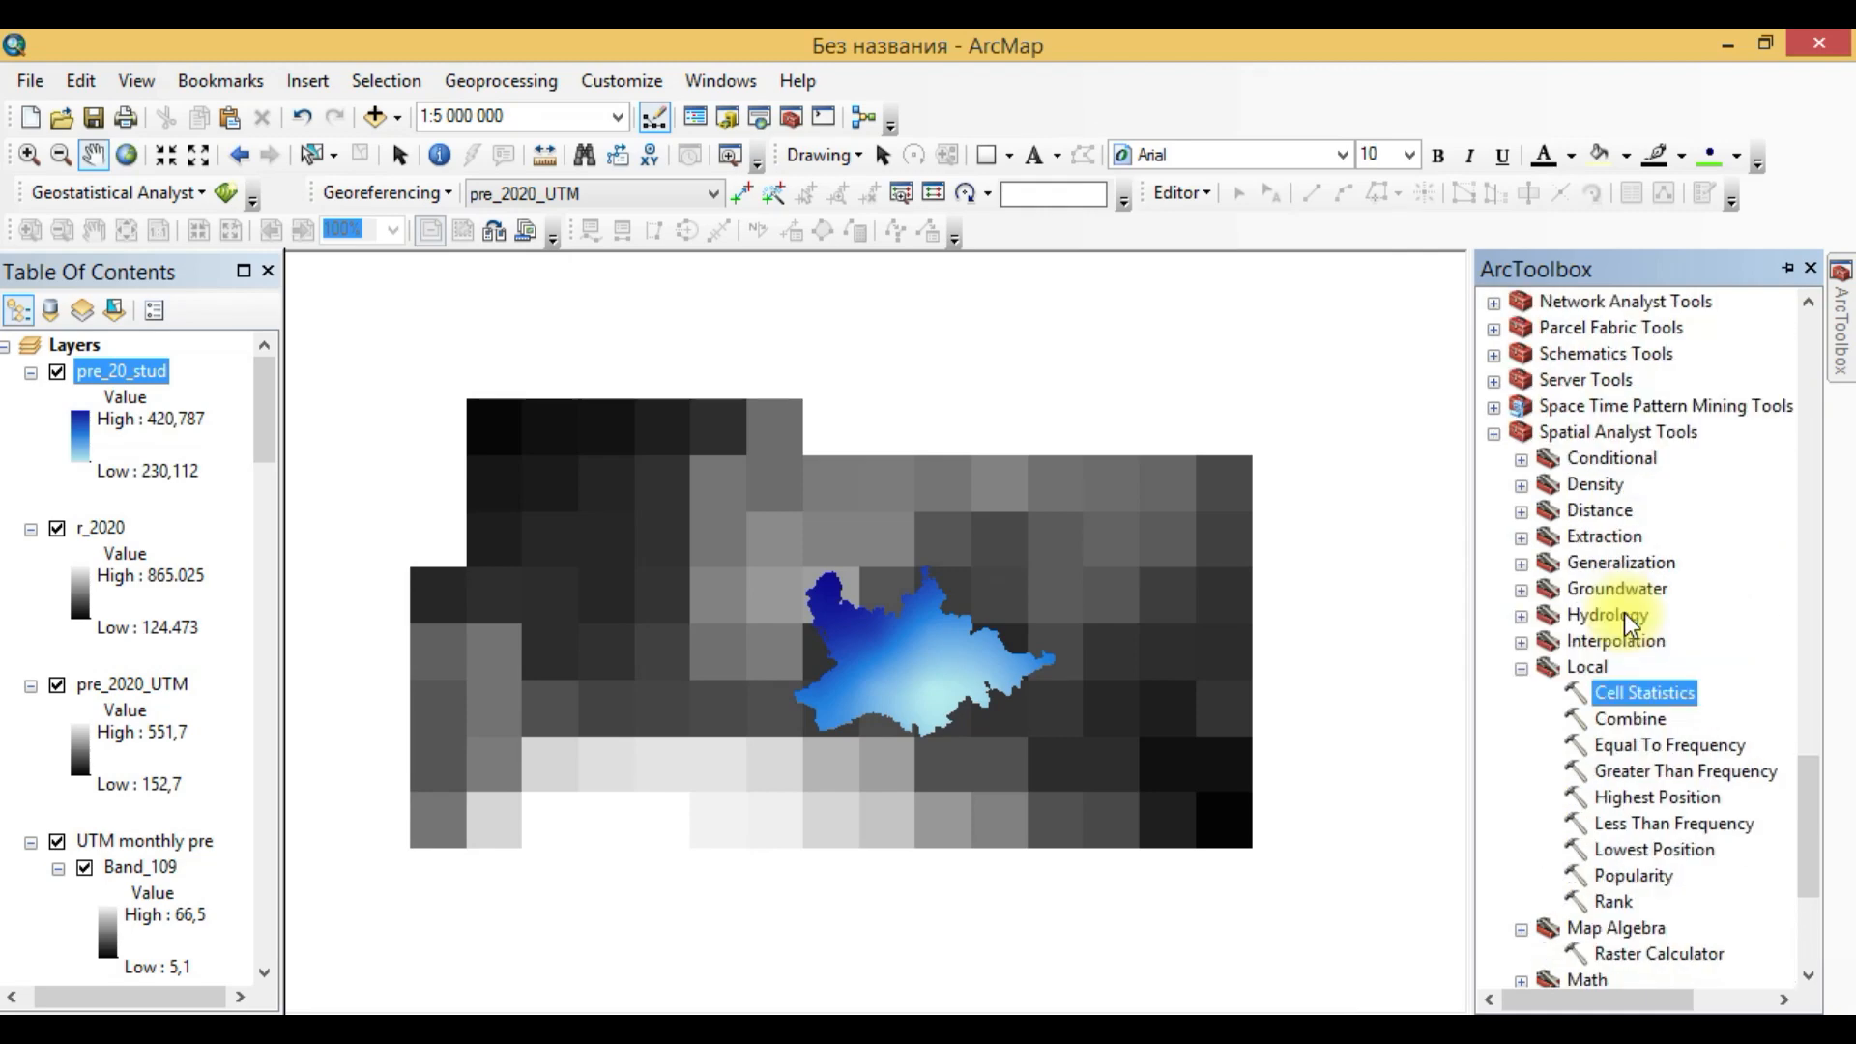
double_click(1575, 538)
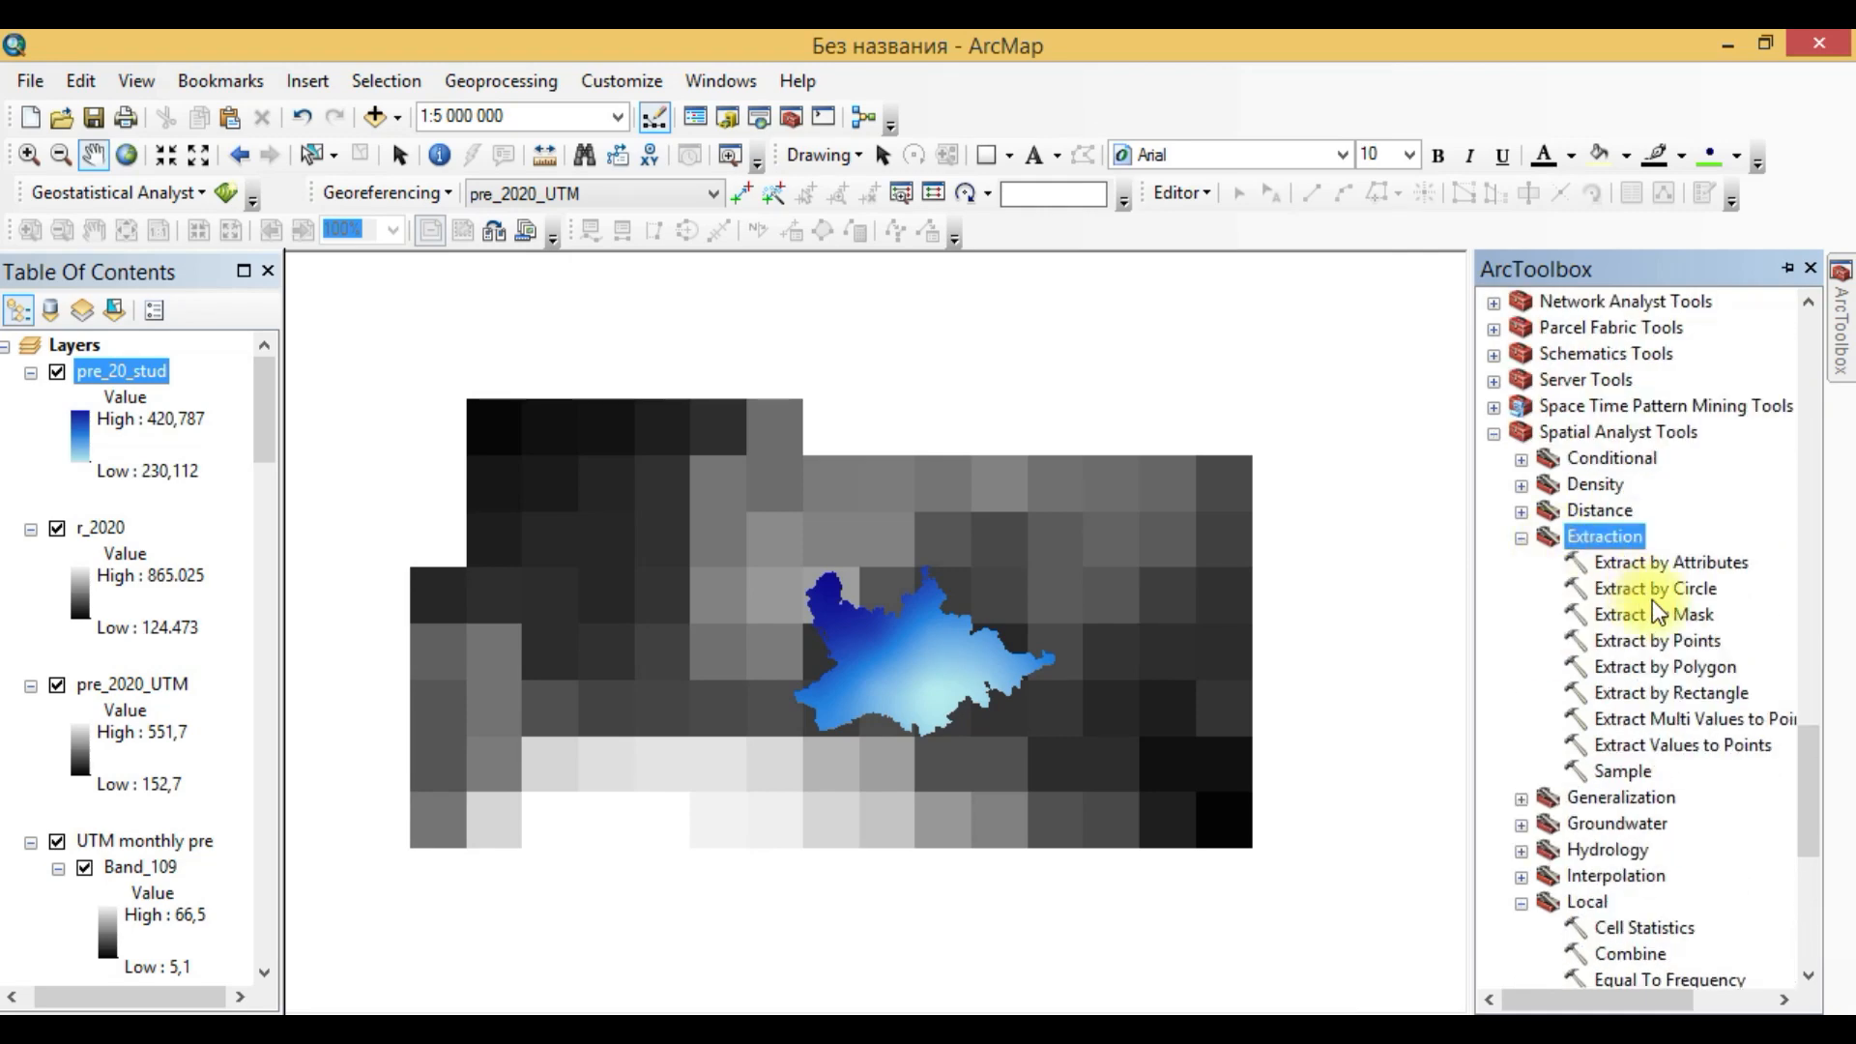
double_click(1632, 619)
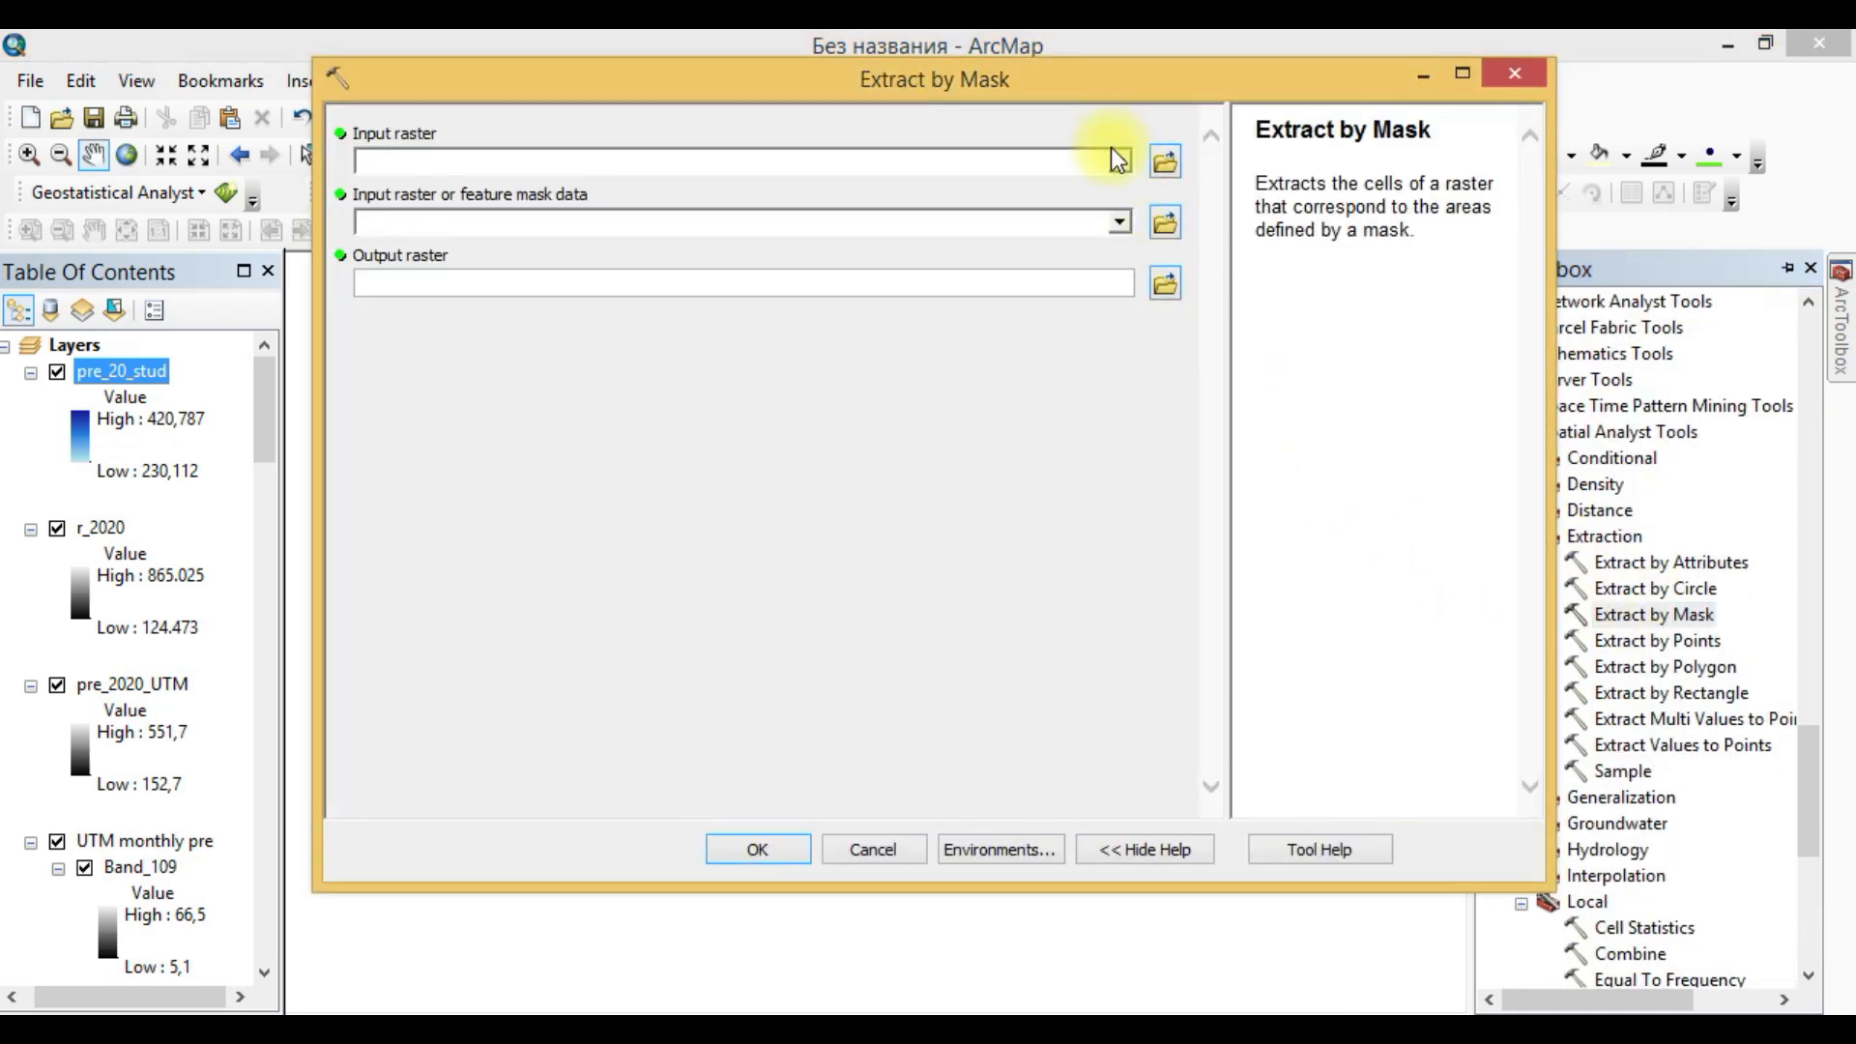
left_click(1119, 162)
scroll(582, 240, "up", 4)
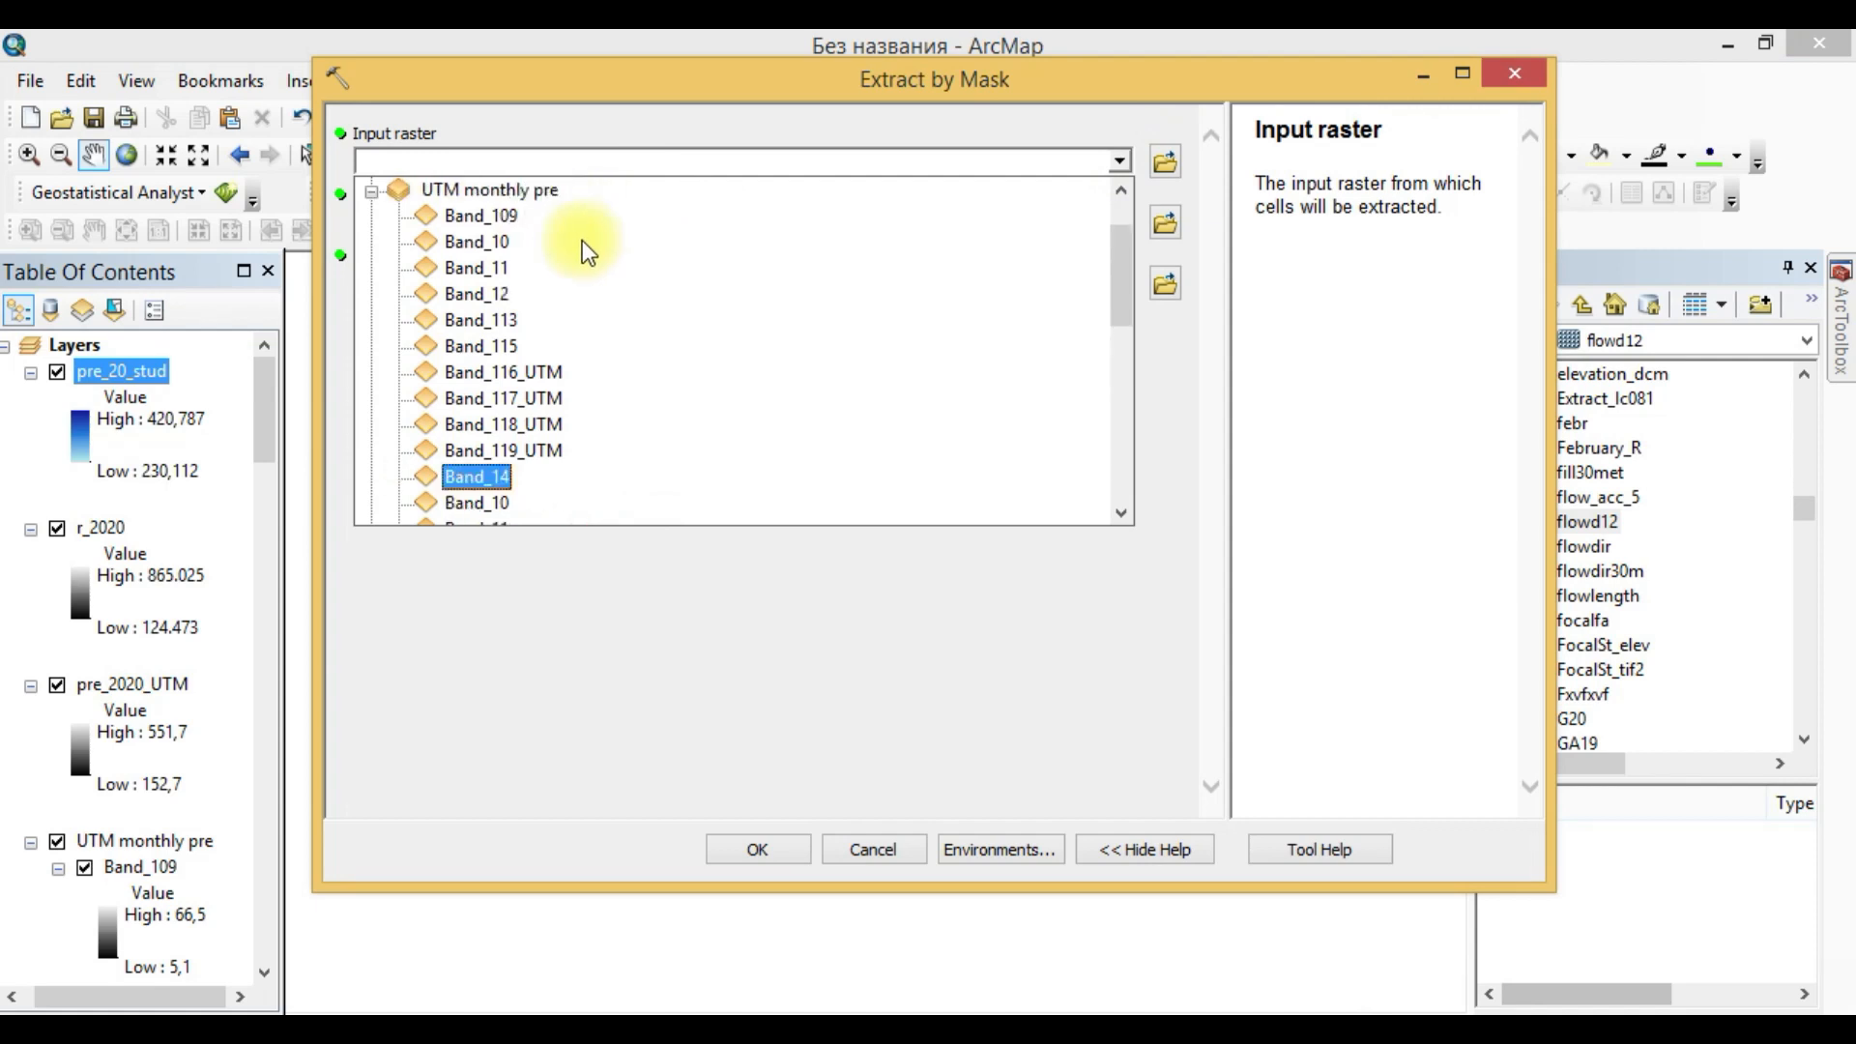
scroll(582, 240, "up", 1)
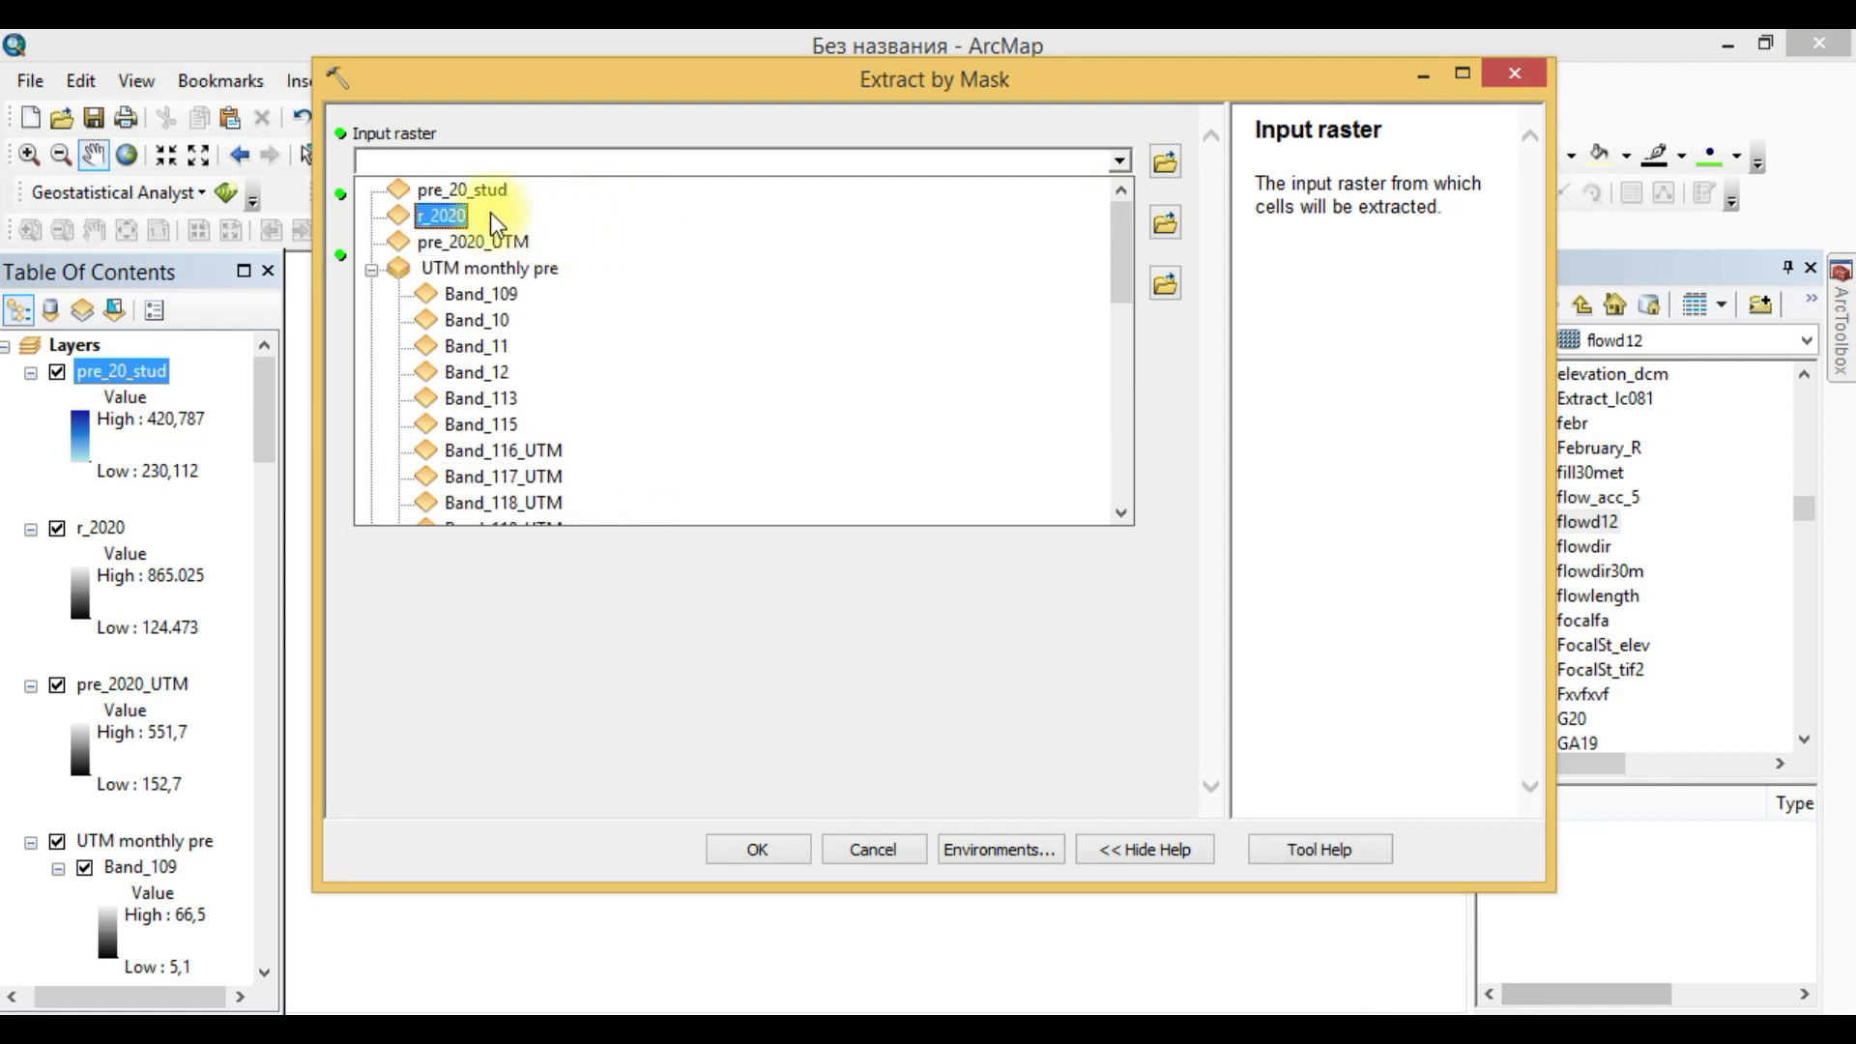
left_click(490, 214)
left_click(1129, 228)
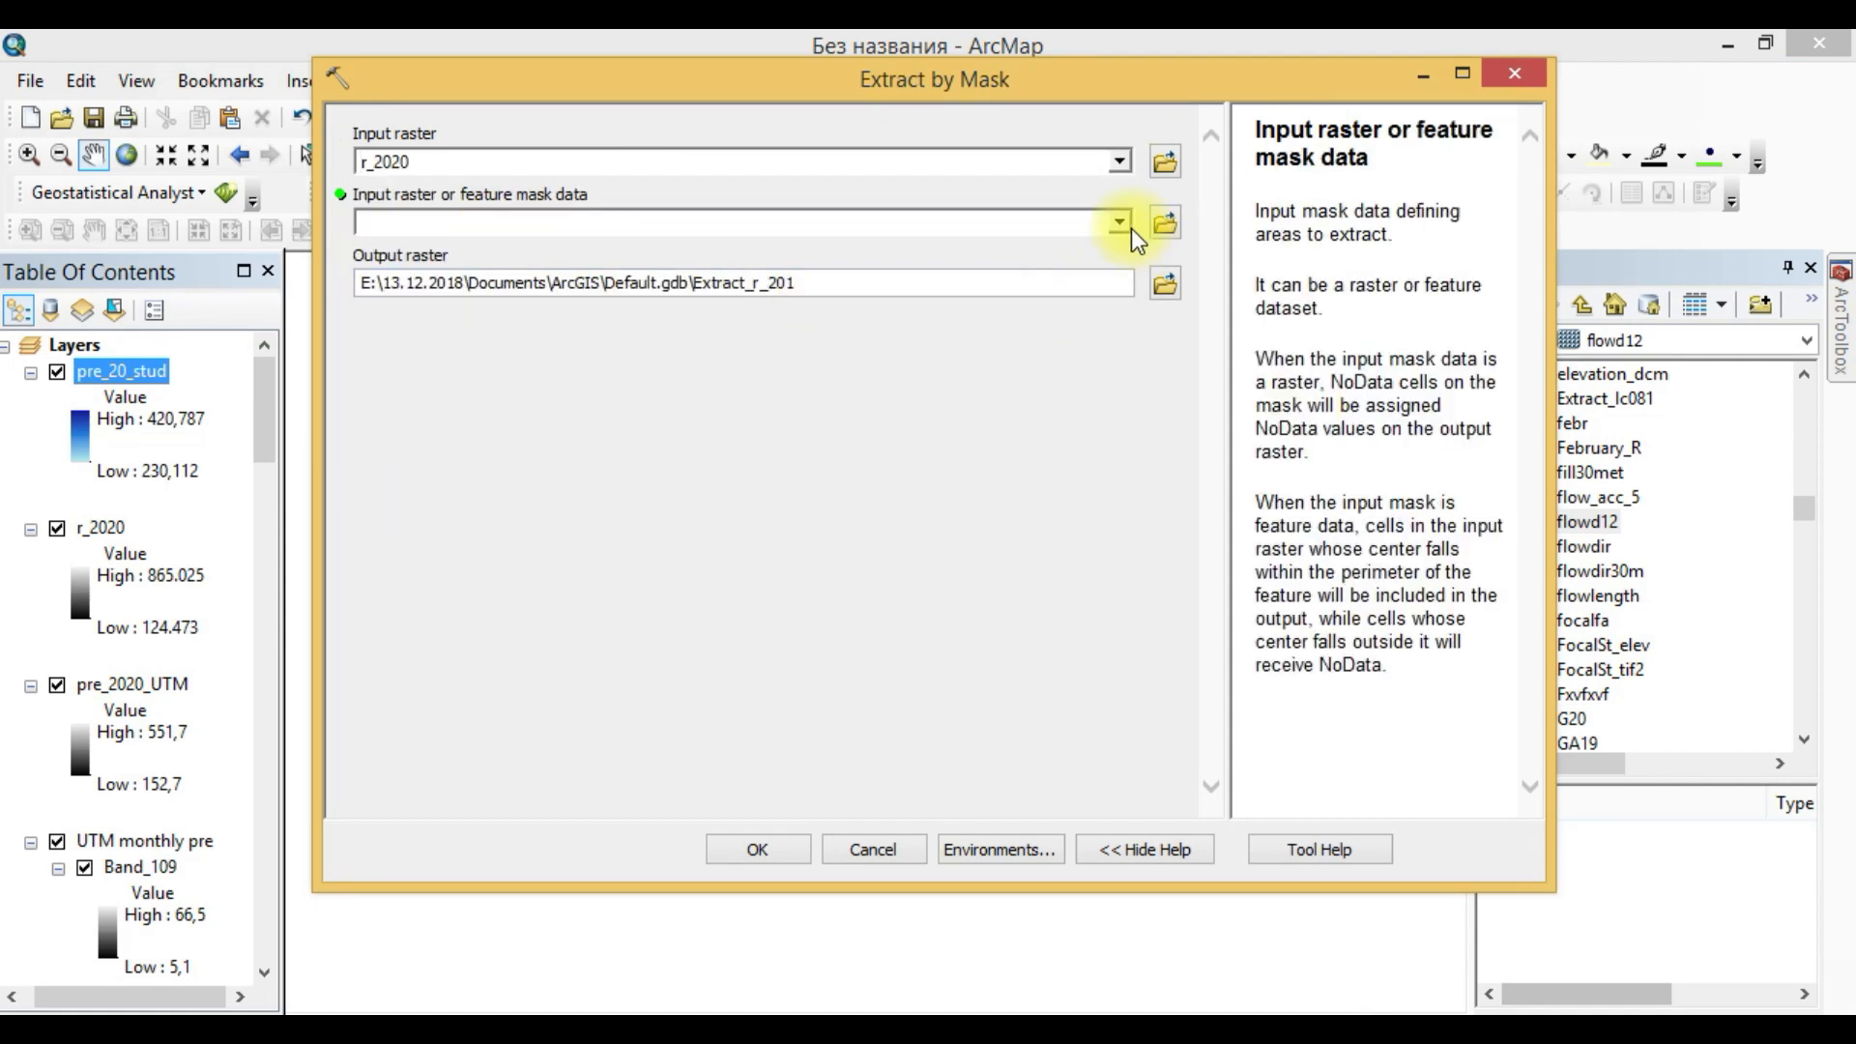
scroll(582, 280, "up", 4)
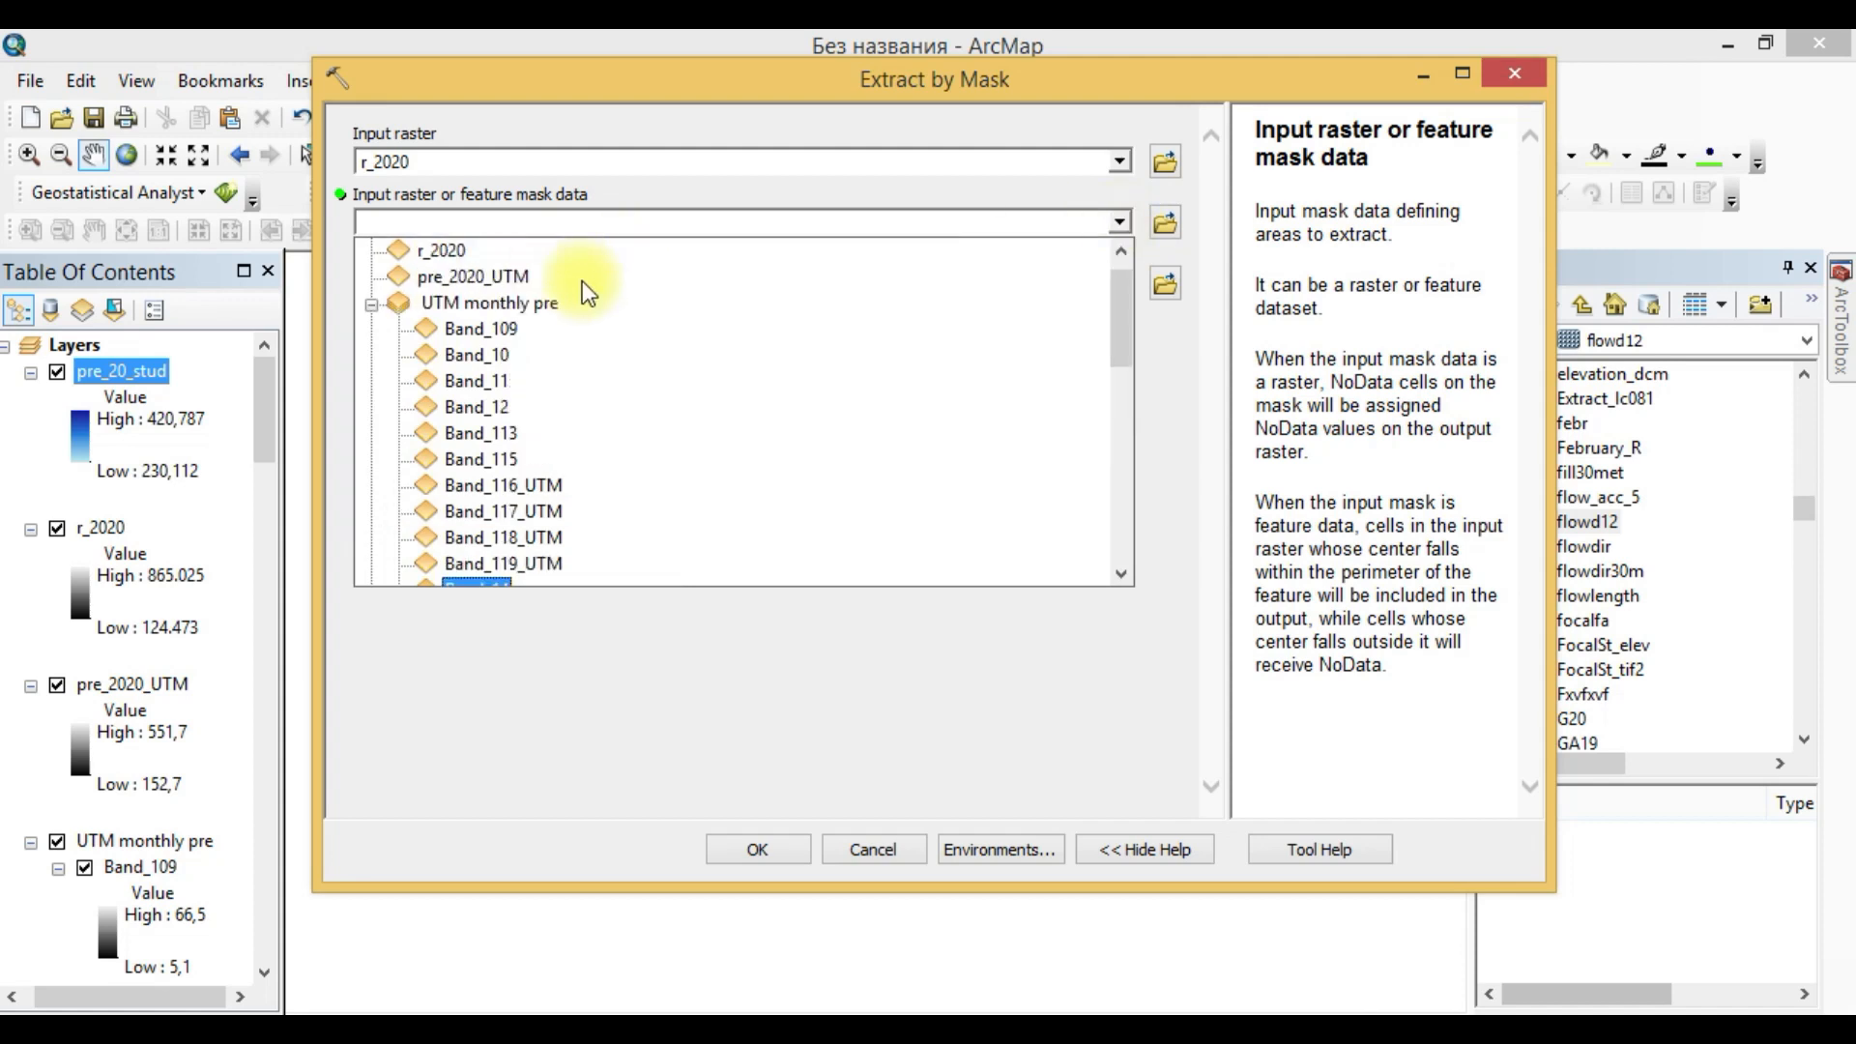
scroll(493, 276, "up", 1)
left_click(479, 253)
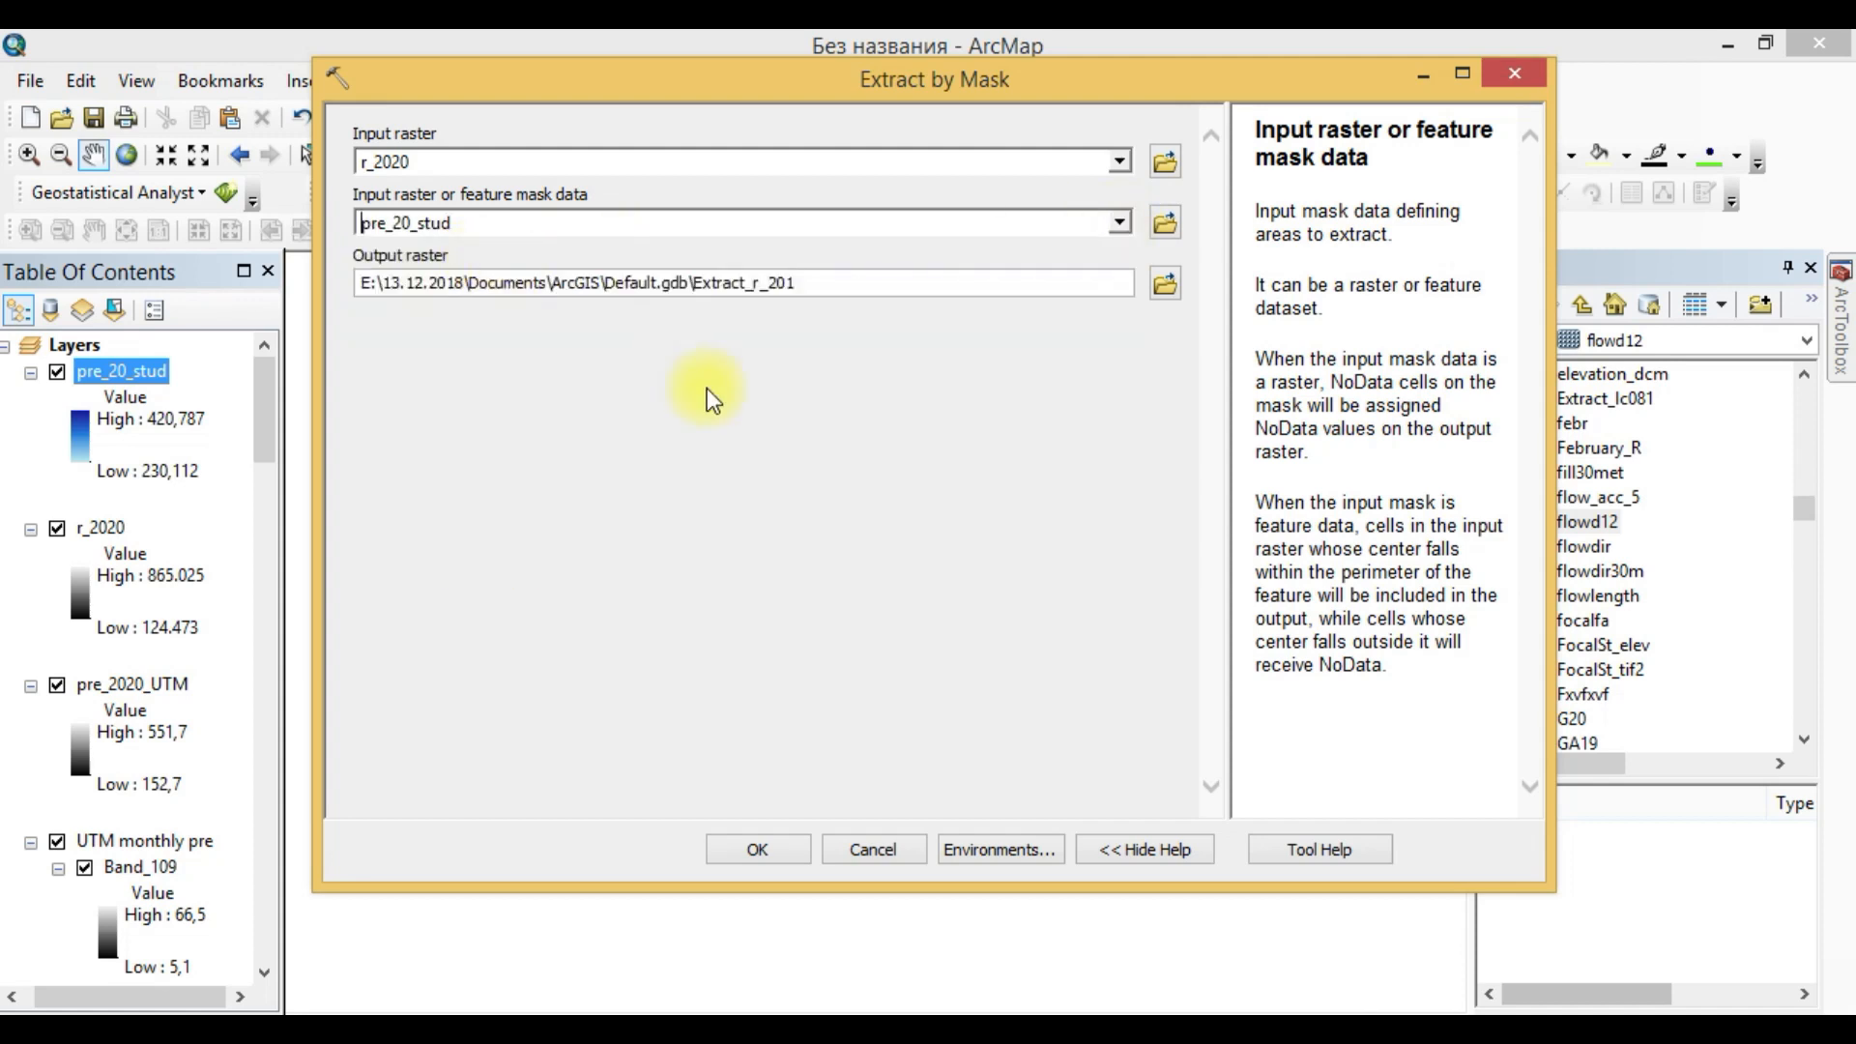
Name the extraction's output raster R_sa_2020 in the R_month folder and run the tool.
left_click(831, 292)
left_click(1165, 284)
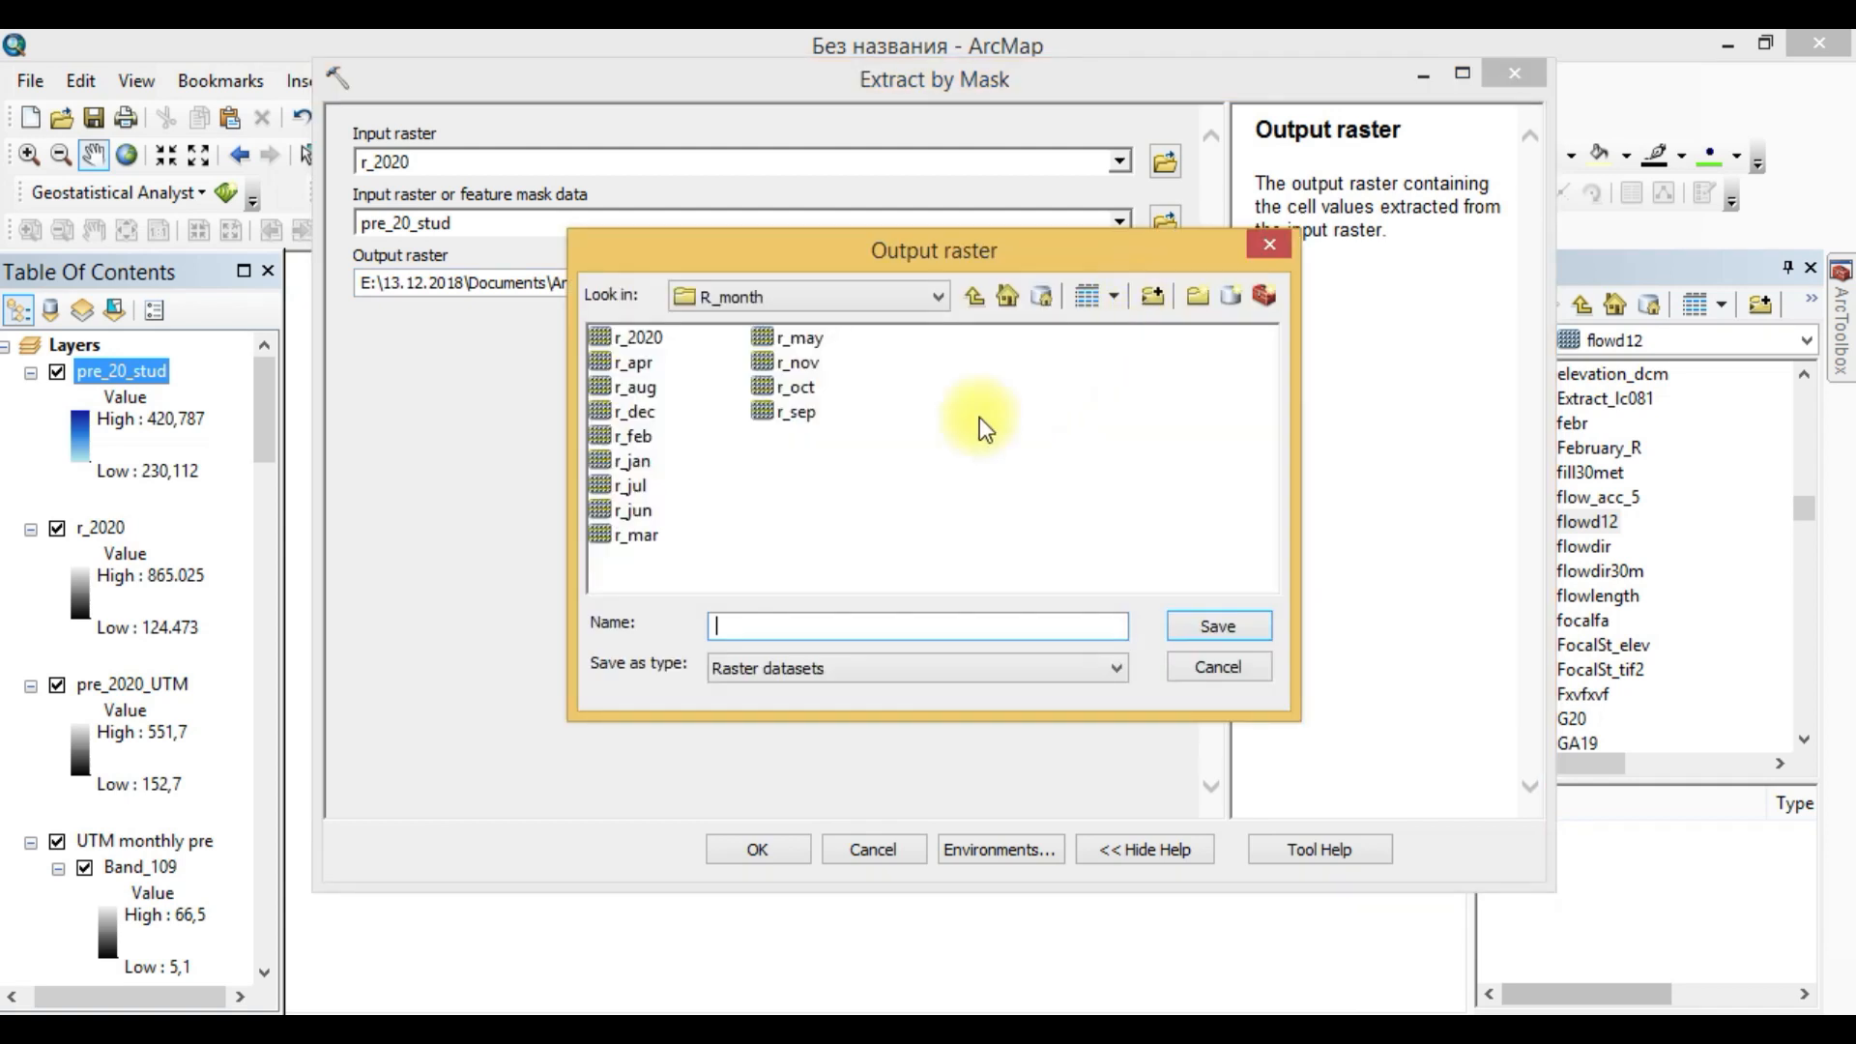
type("r")
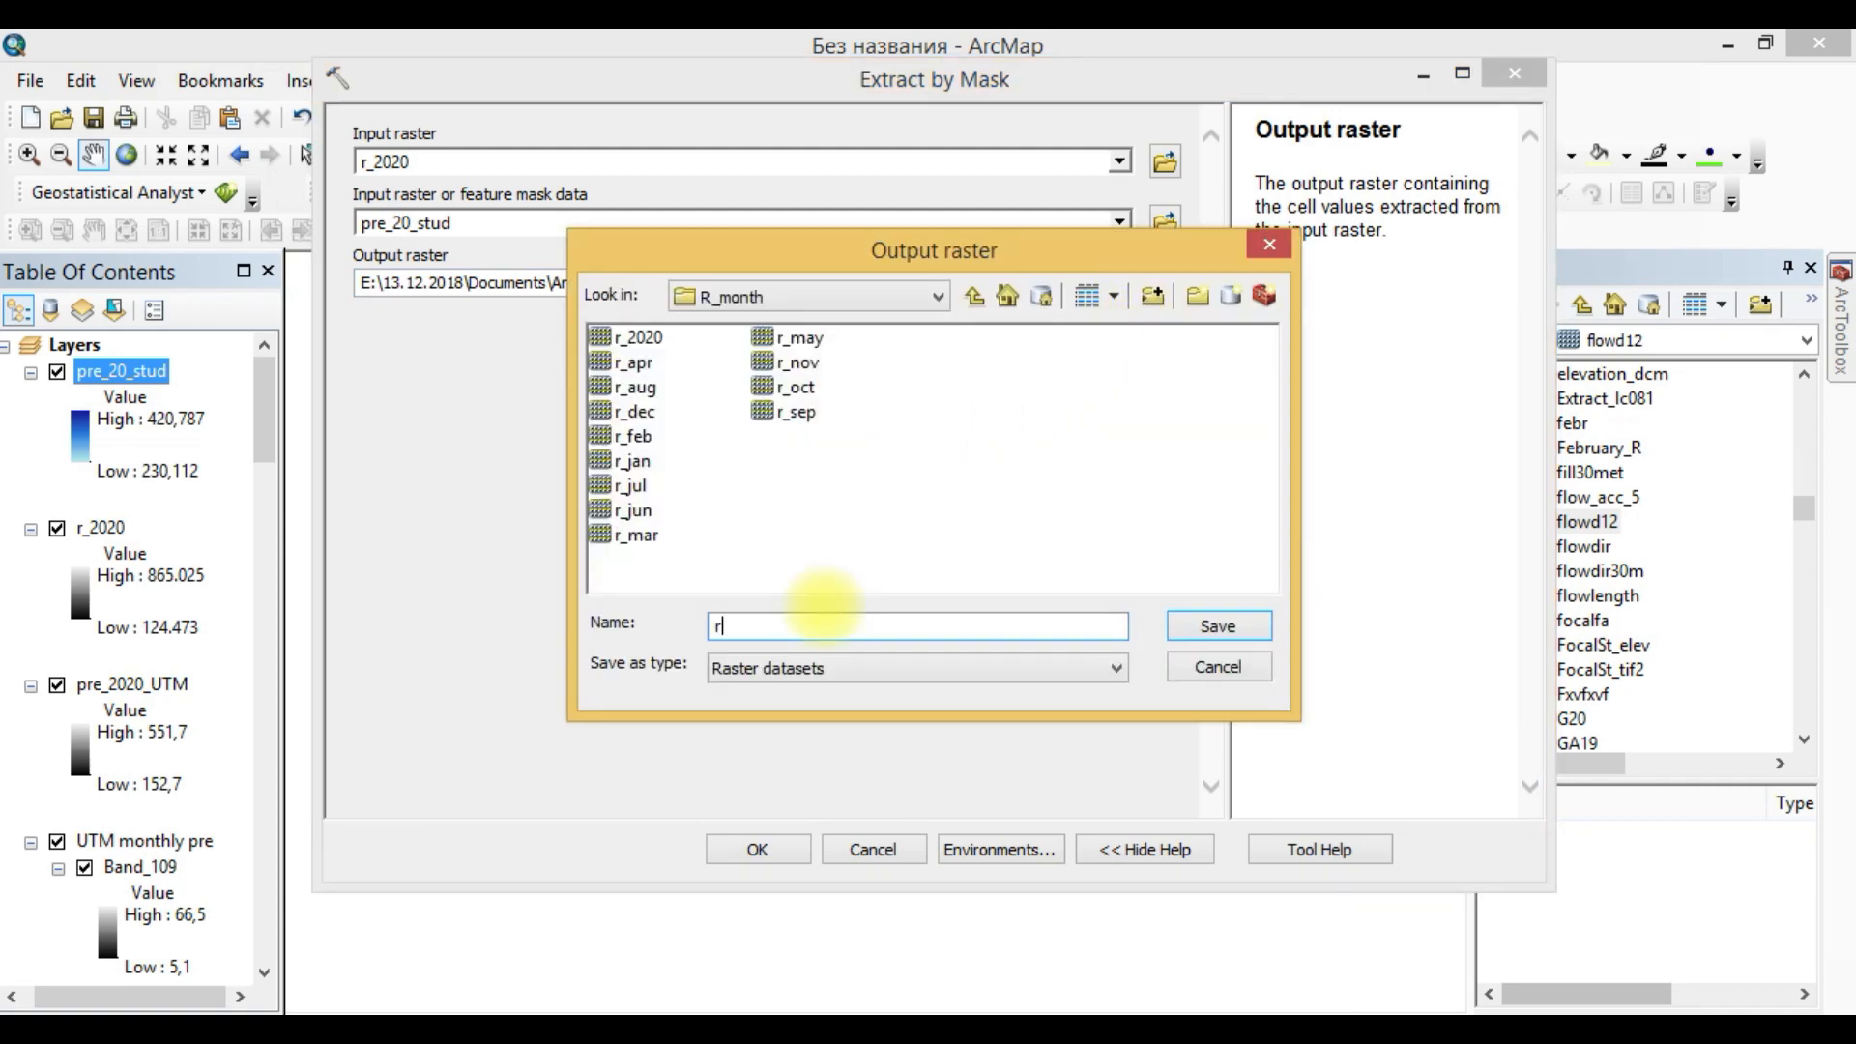
type("R_sa_2020")
left_click(1246, 617)
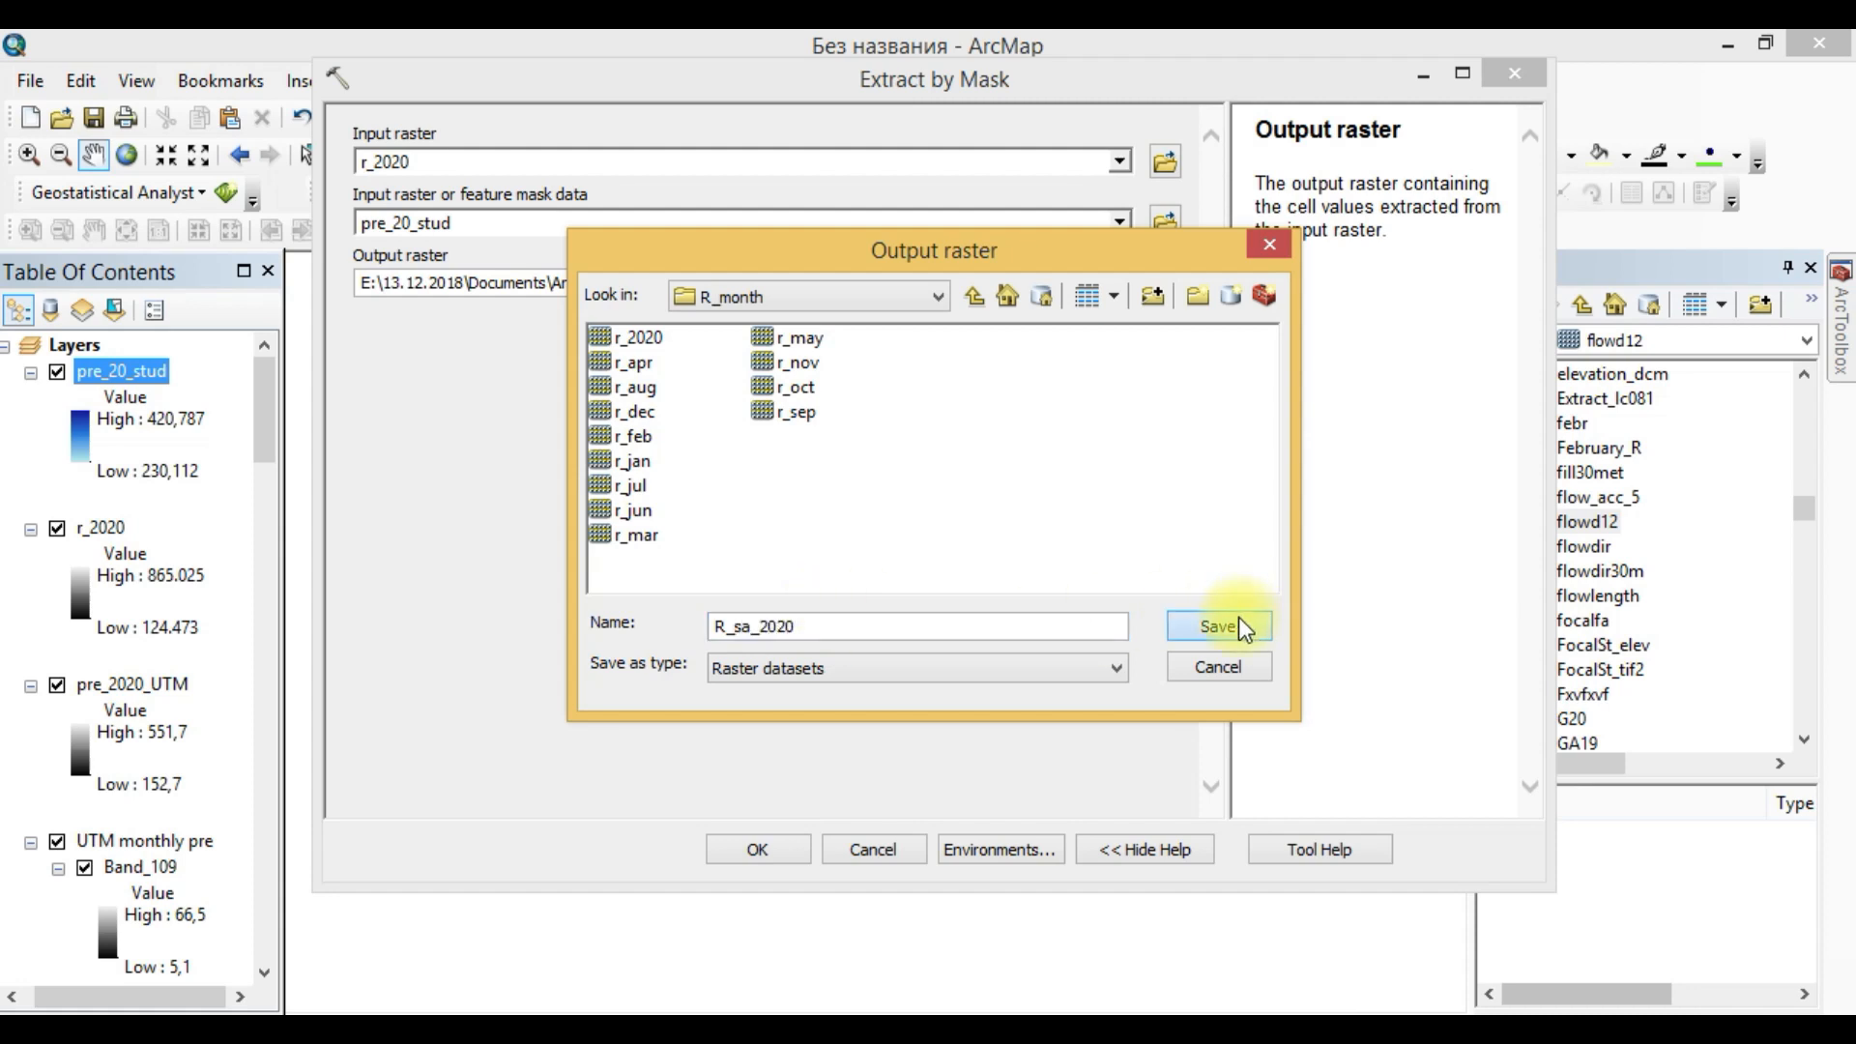
left_click(757, 851)
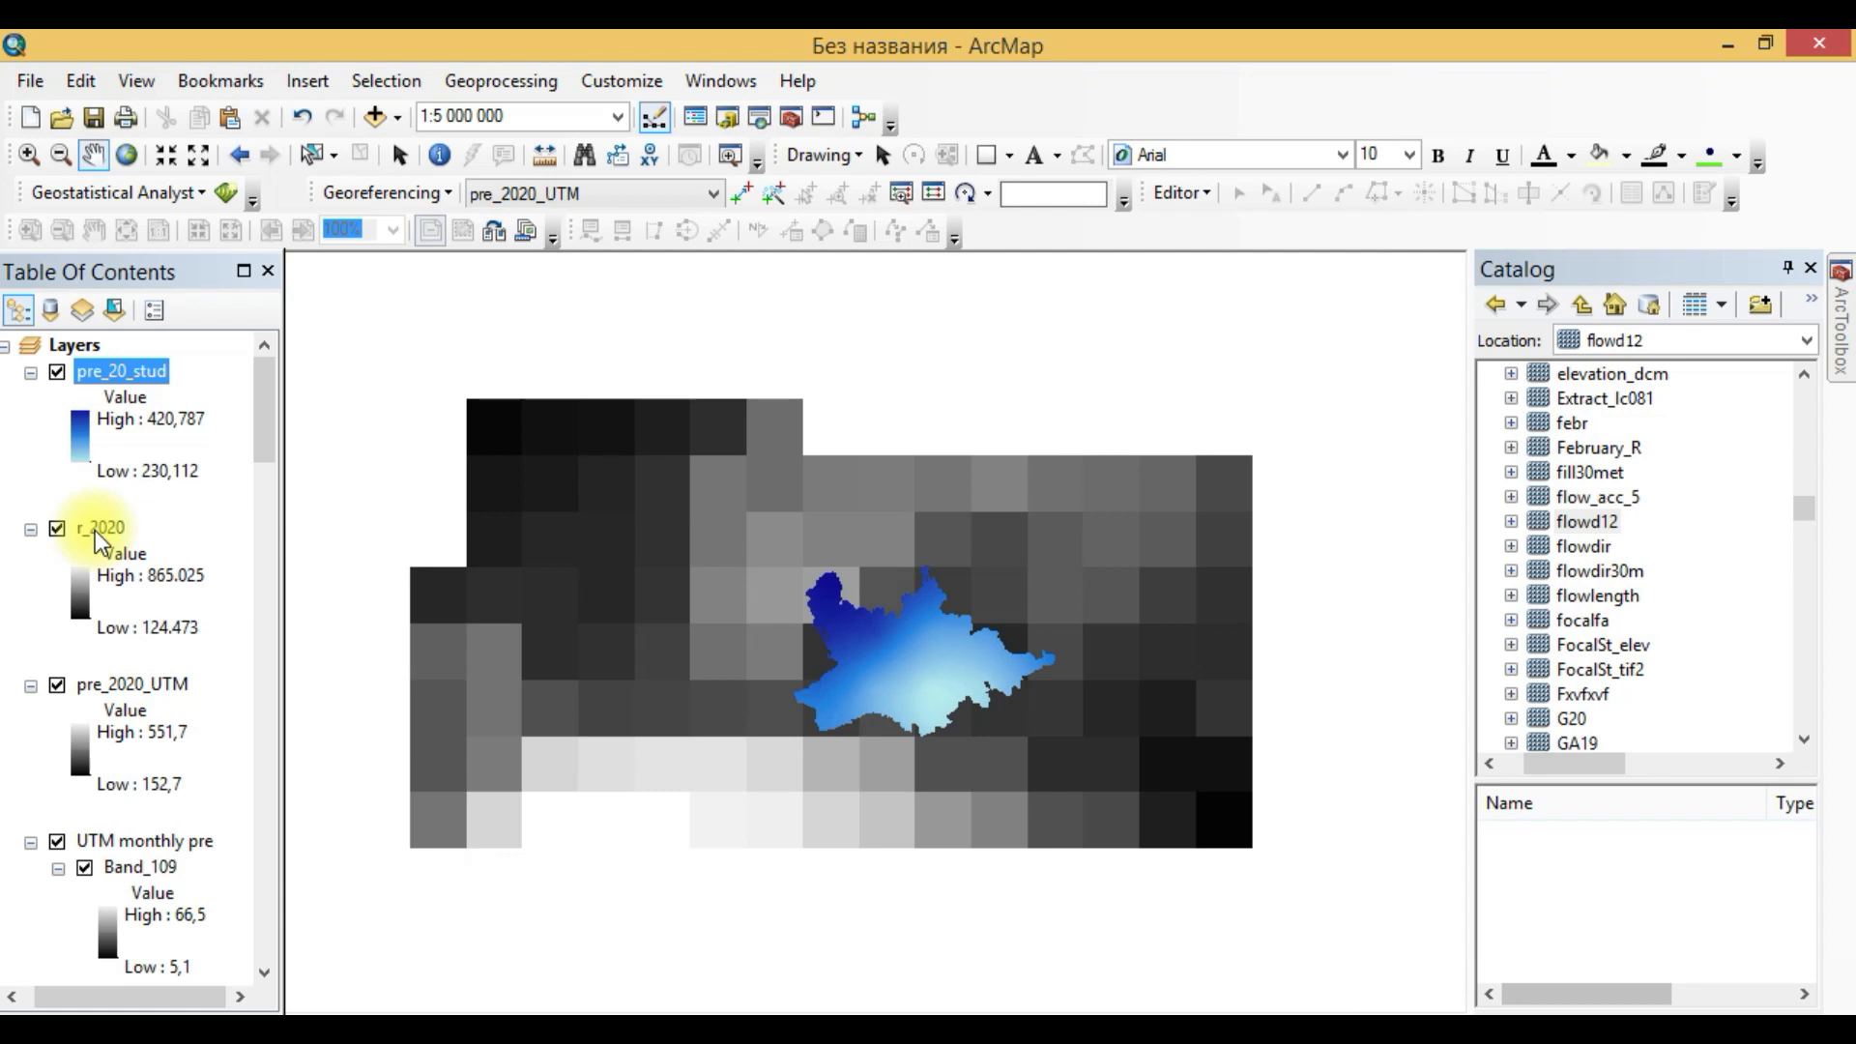
scroll(143, 466, "down", 1)
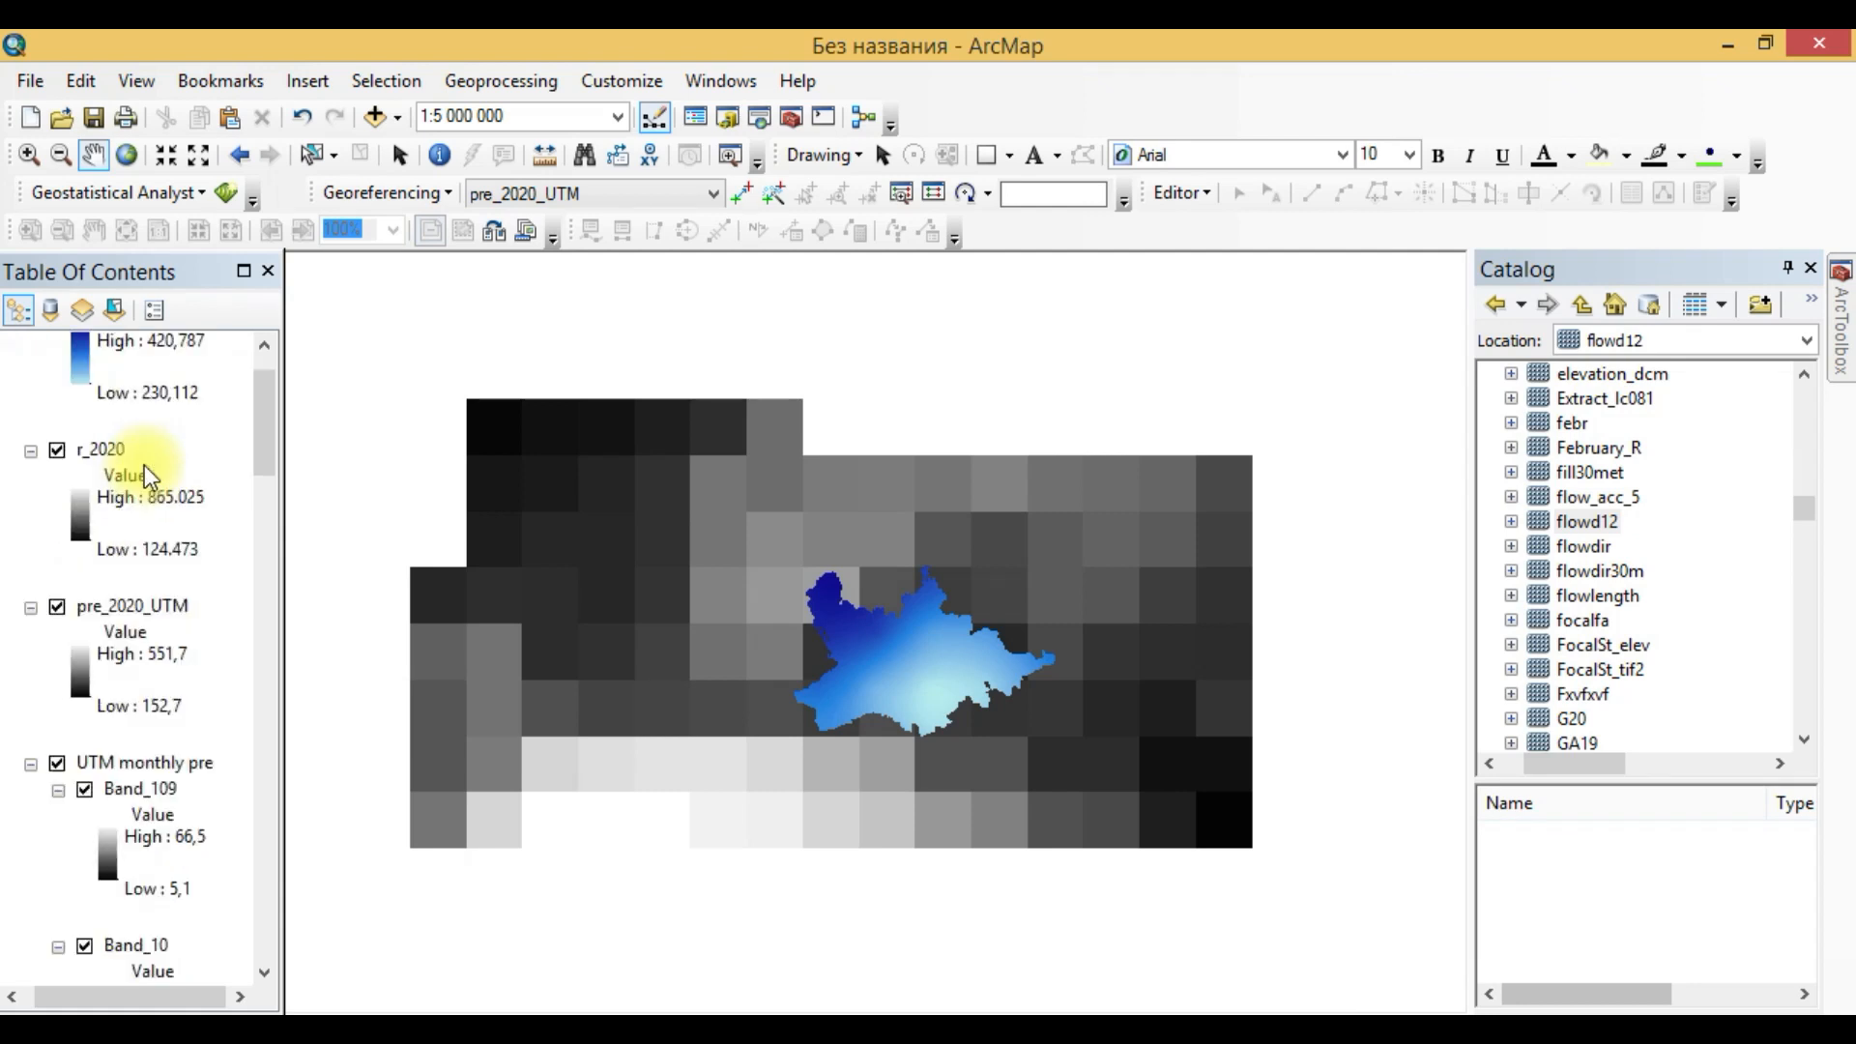
scroll(149, 468, "up", 1)
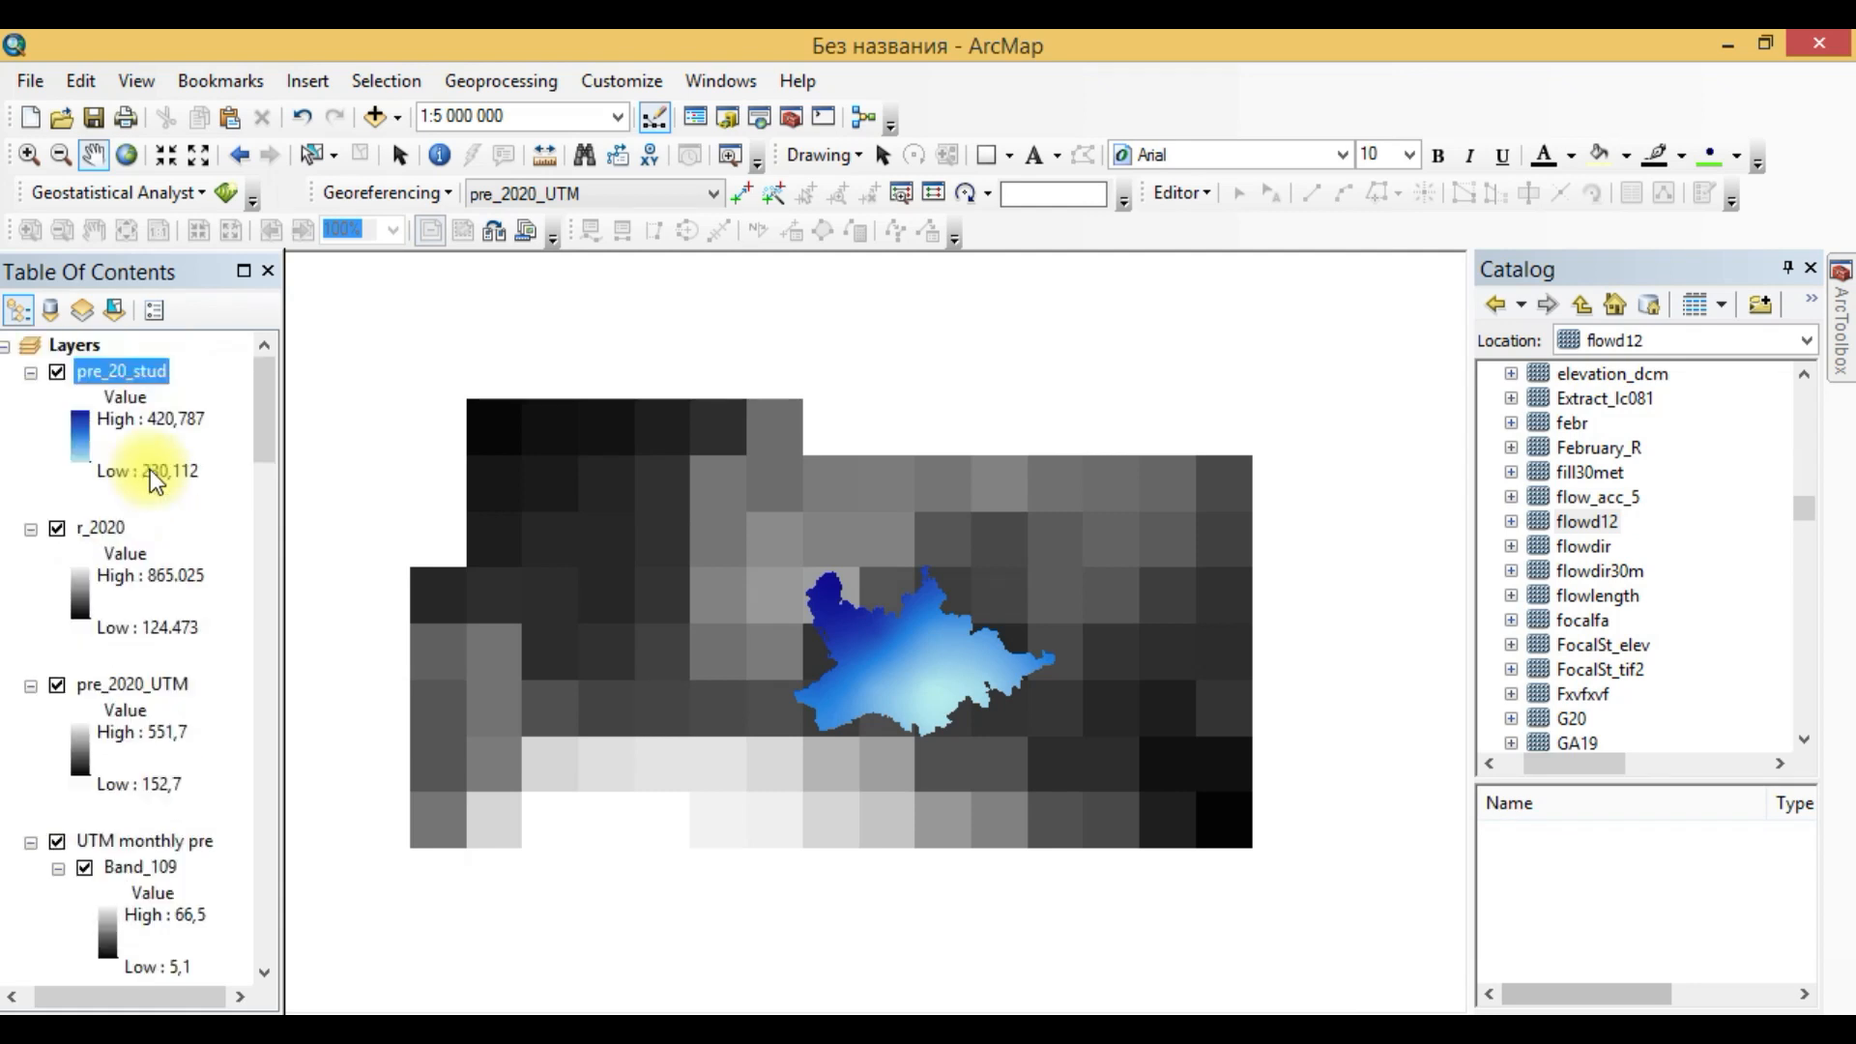
left_click(77, 344)
right_click(77, 345)
left_click(116, 367)
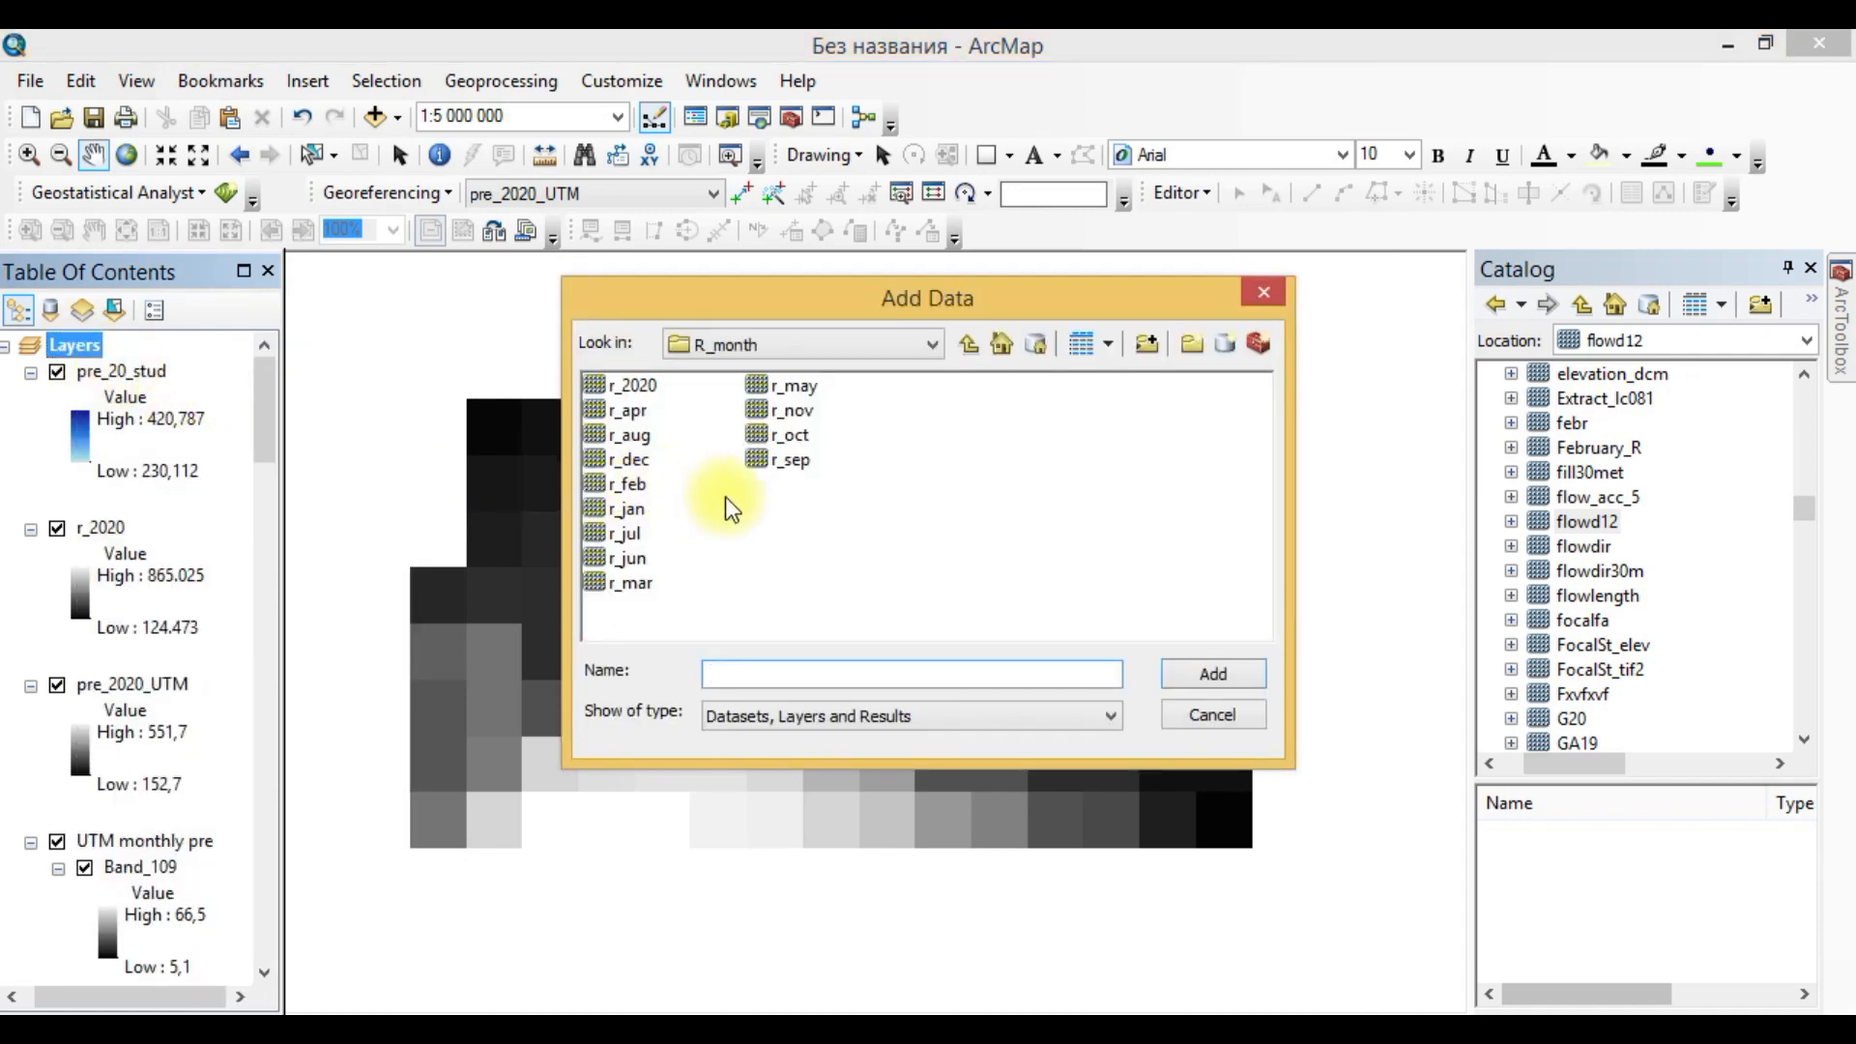
left_click(1214, 715)
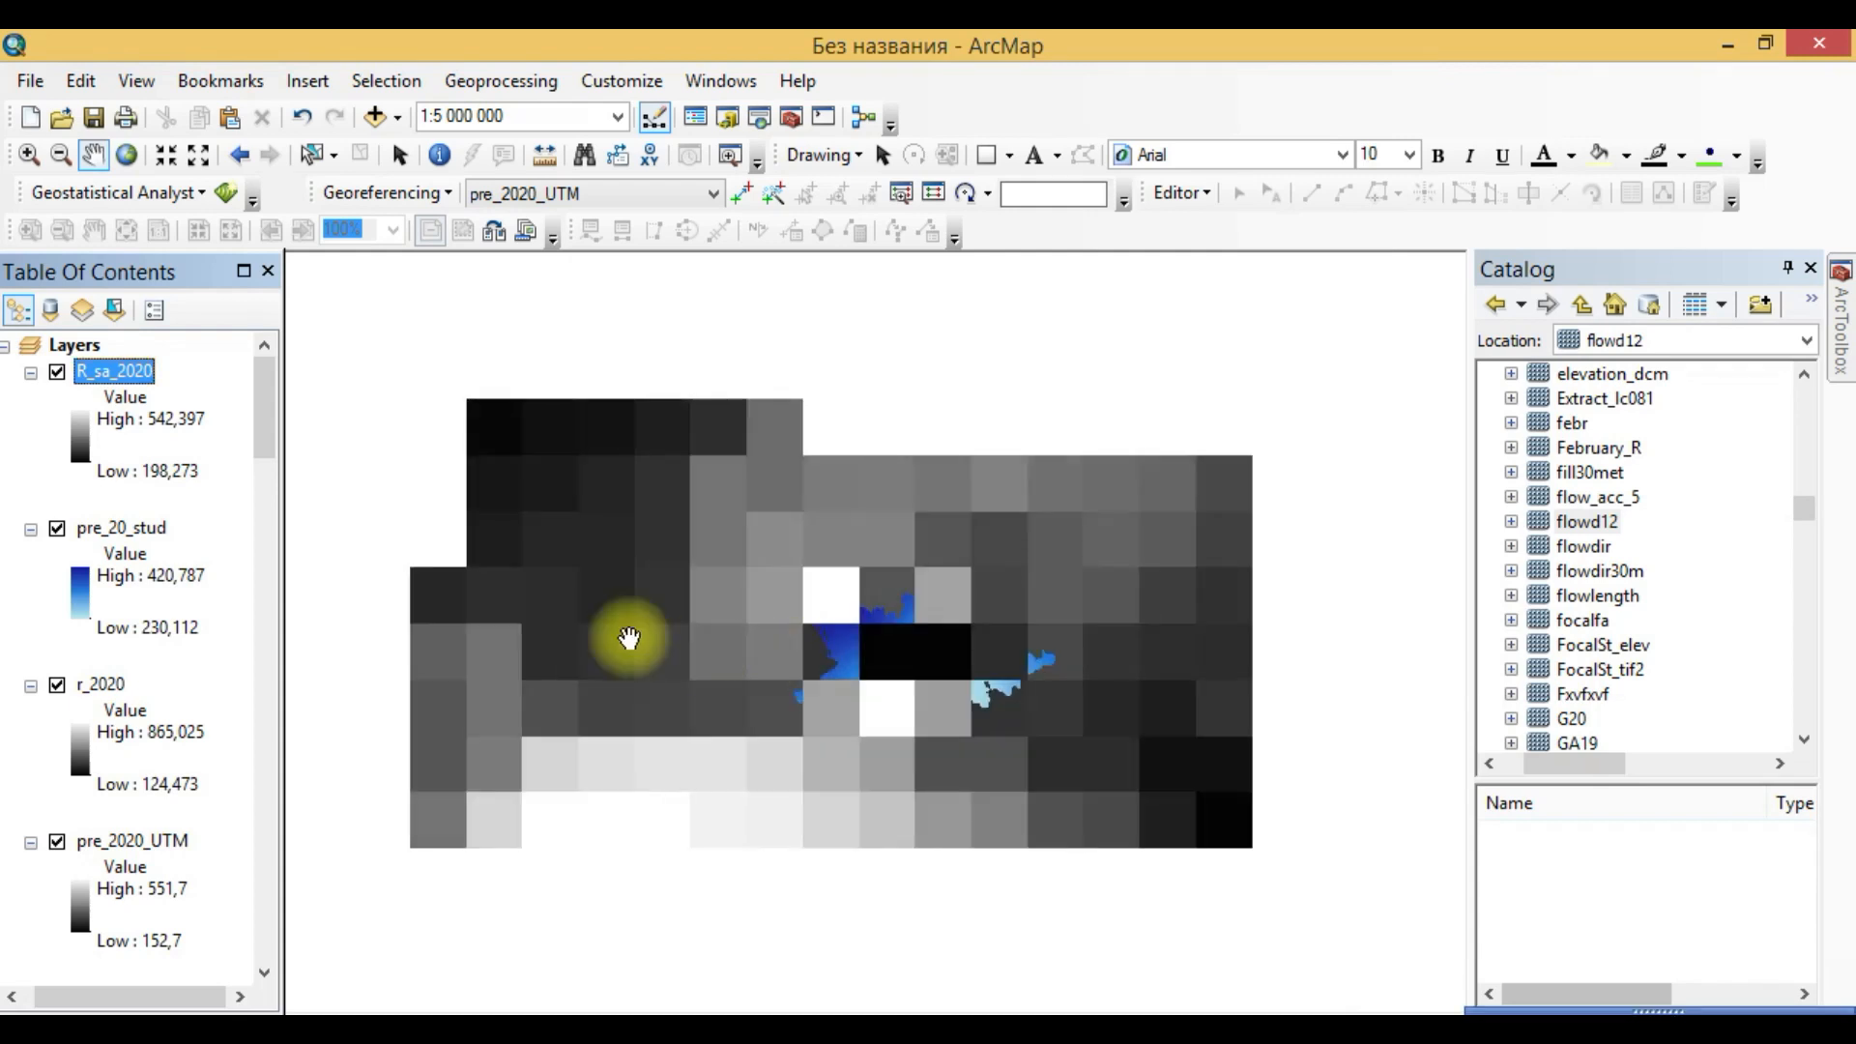
Turn off the pre_20_stud, r_2020 and pre_2020_UTM layers and the UTM monthly pre group.
left_click(57, 528)
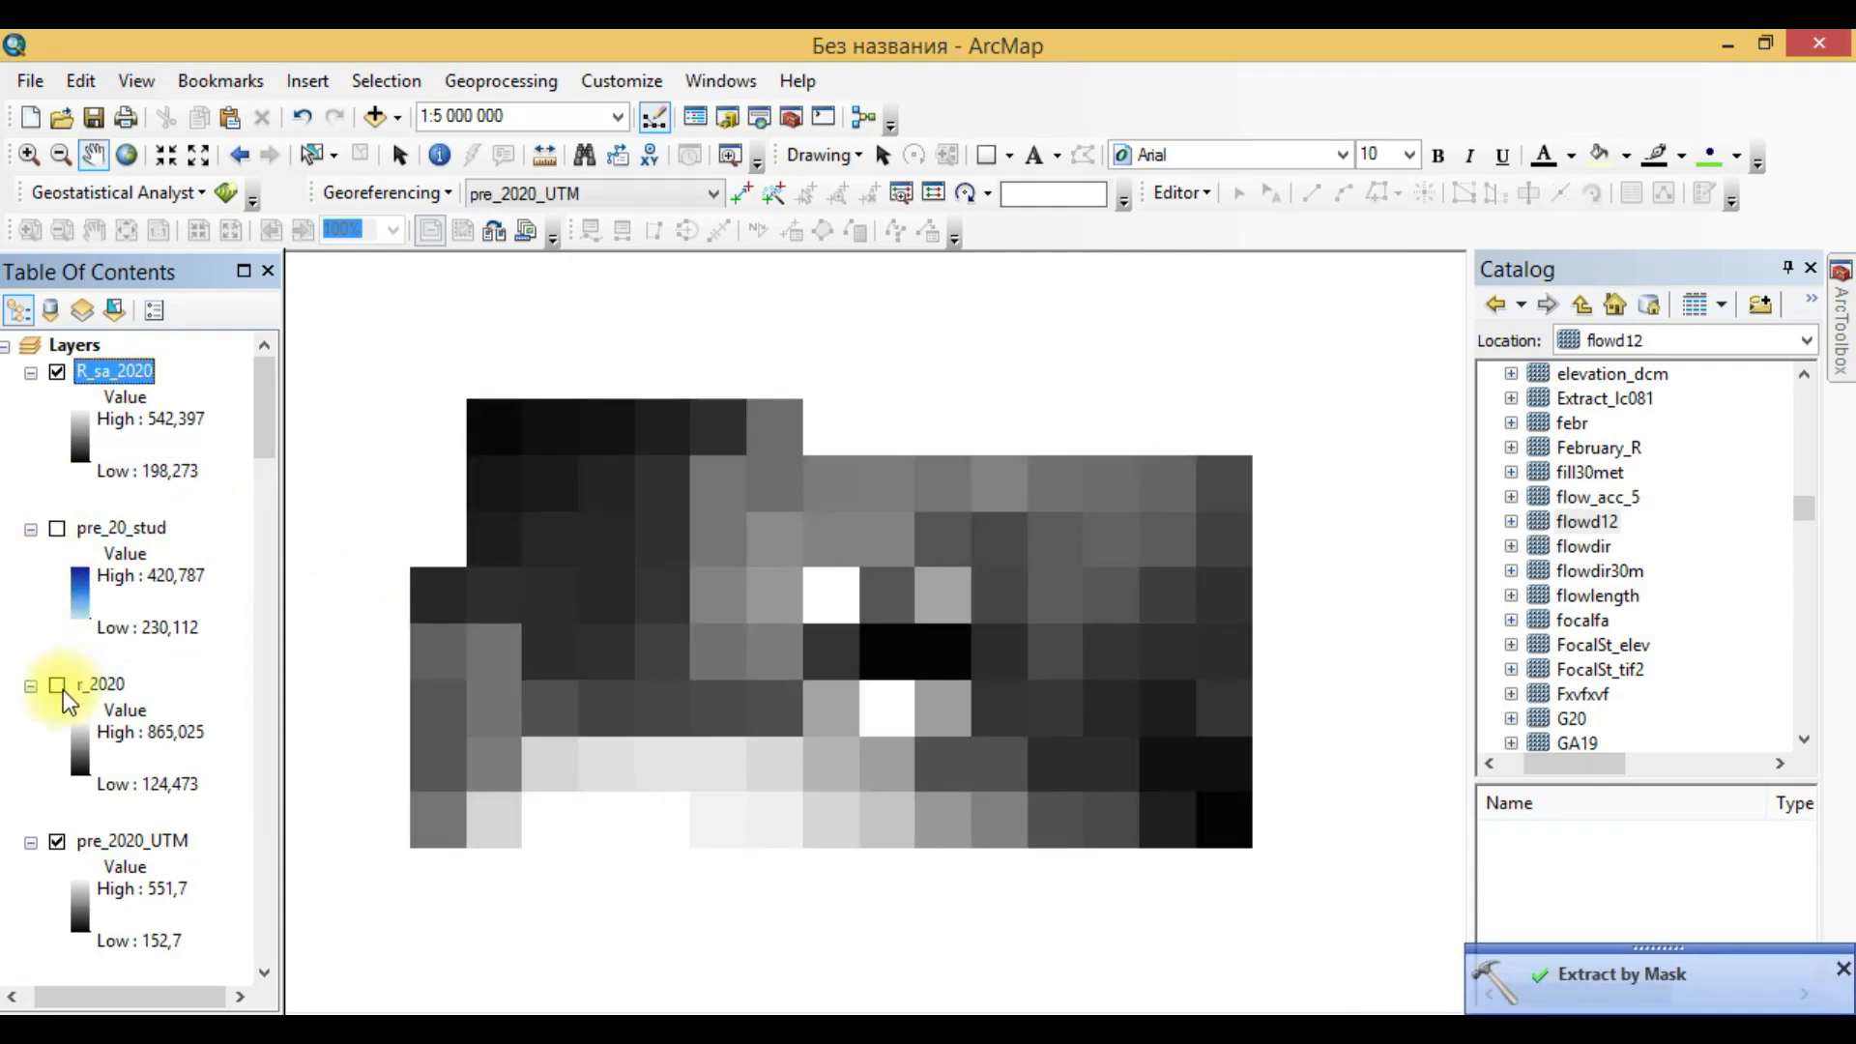
scroll(79, 686, "down", 3)
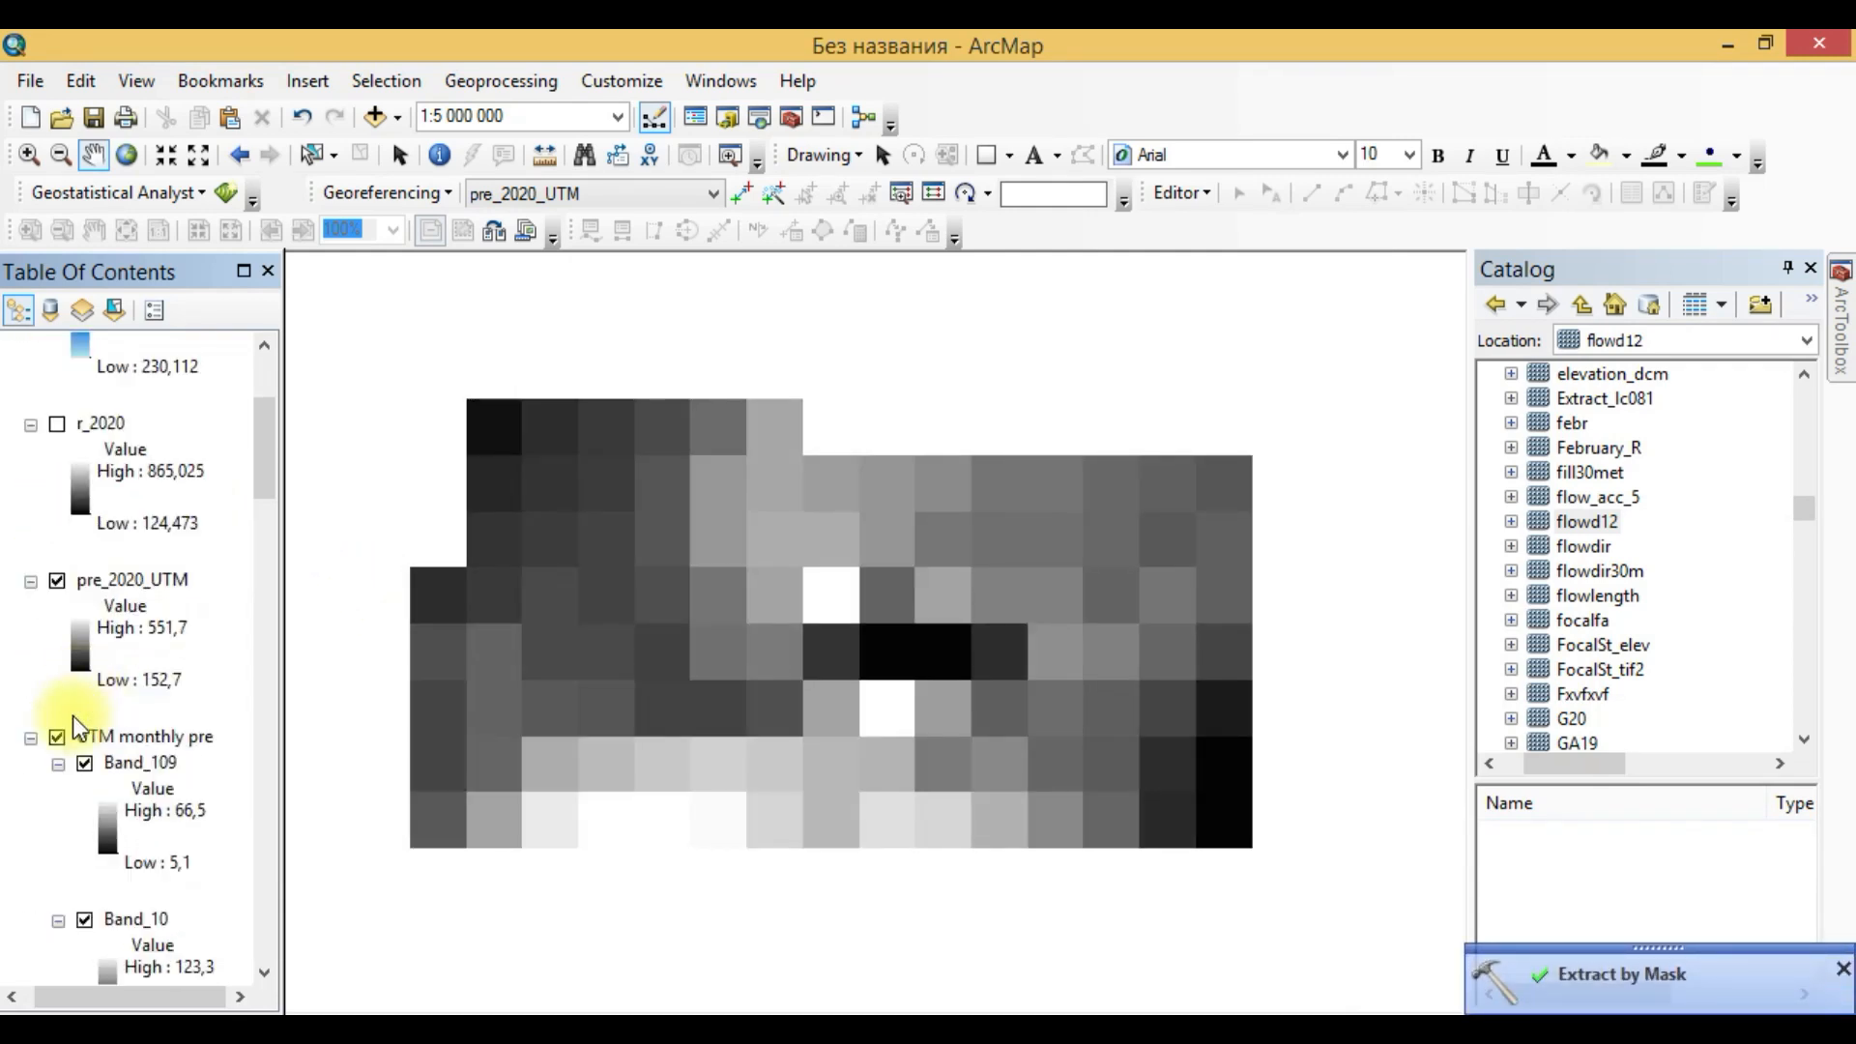
left_click(58, 583)
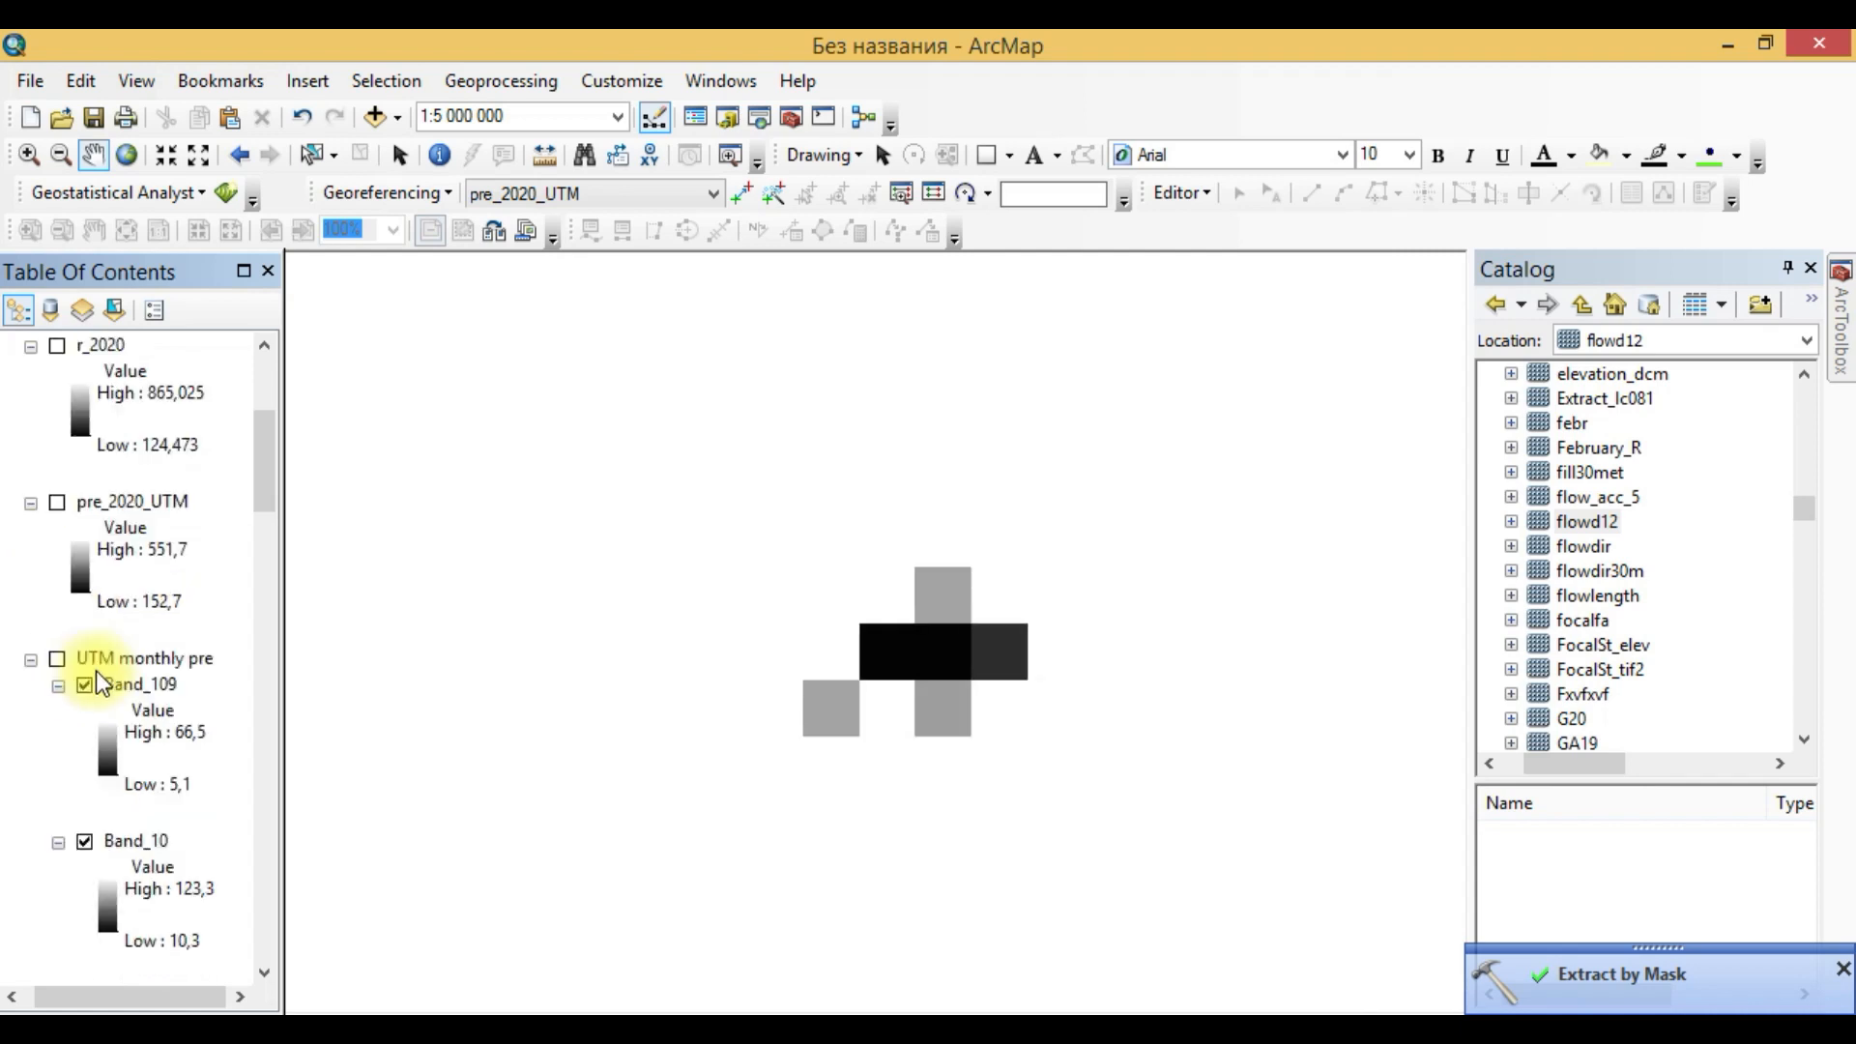
scroll(96, 677, "down", 10)
scroll(95, 697, "up", 12)
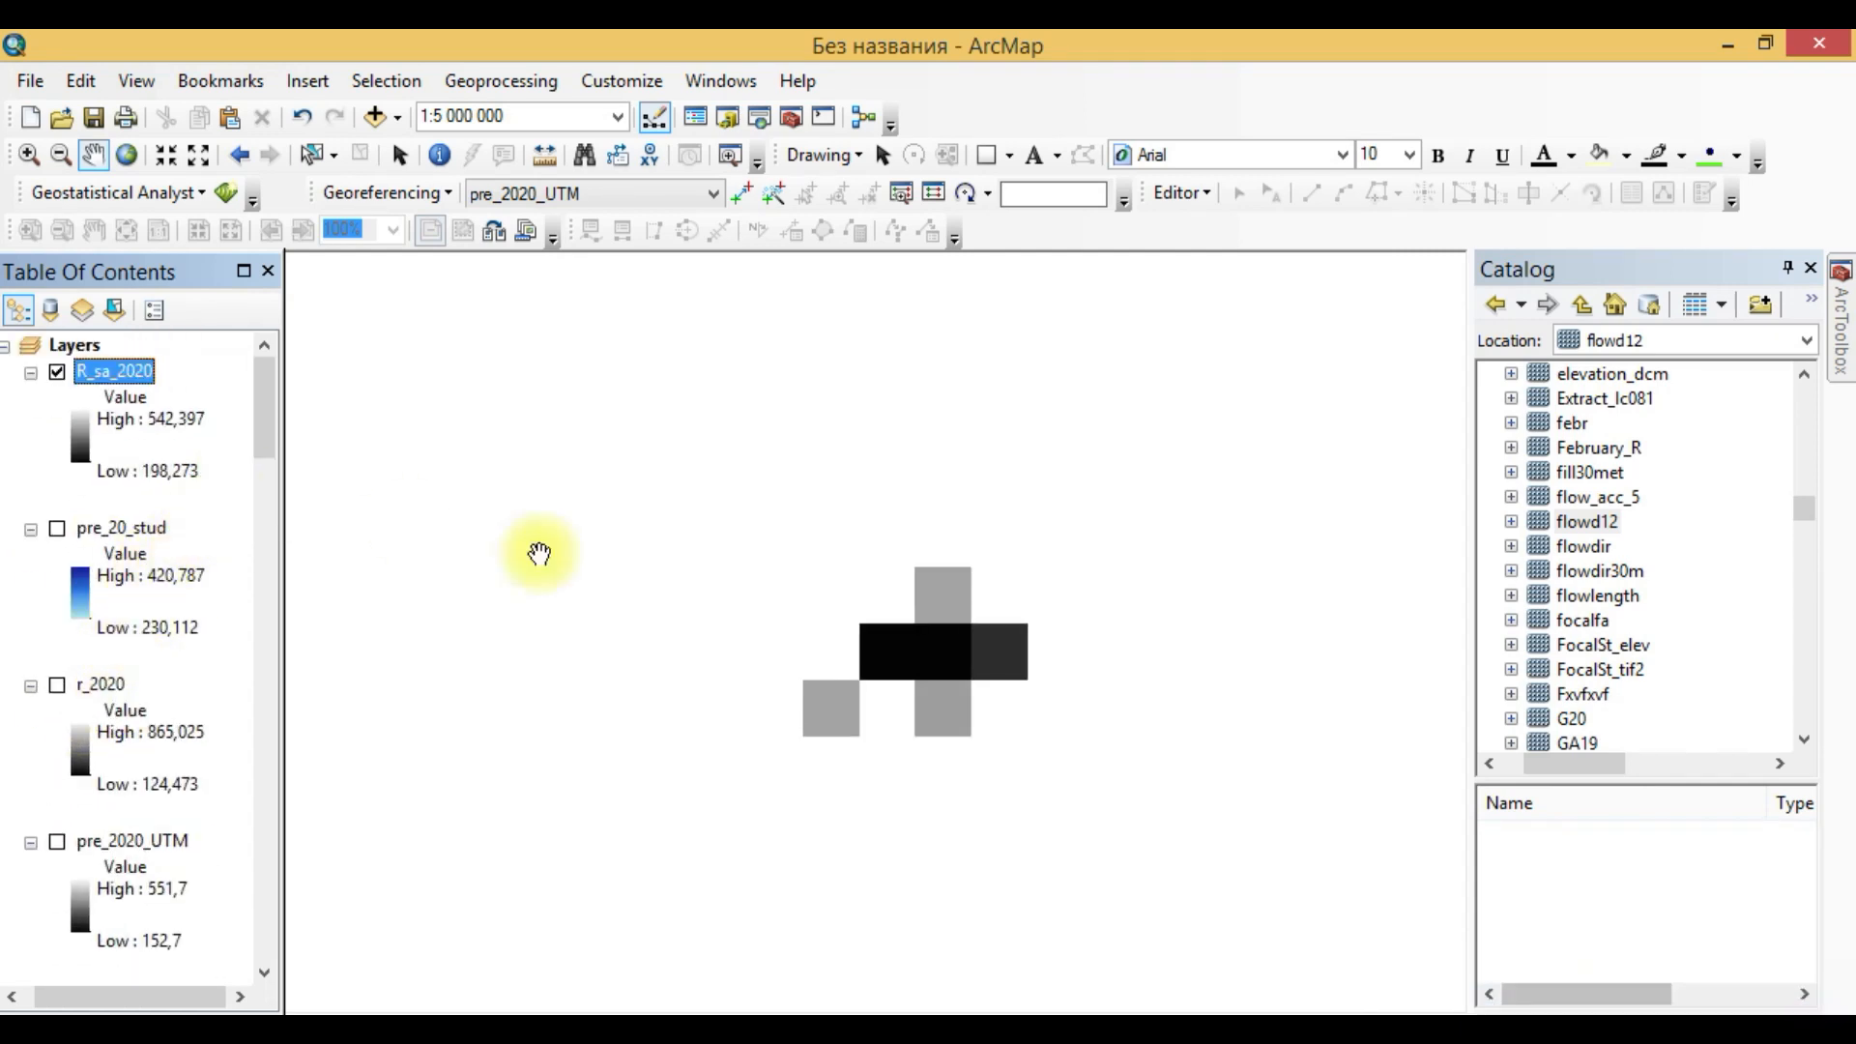
Remove the R_sa_2020 layer from the map.
left_click_drag(883, 641, 811, 646)
right_click(132, 380)
left_click(174, 428)
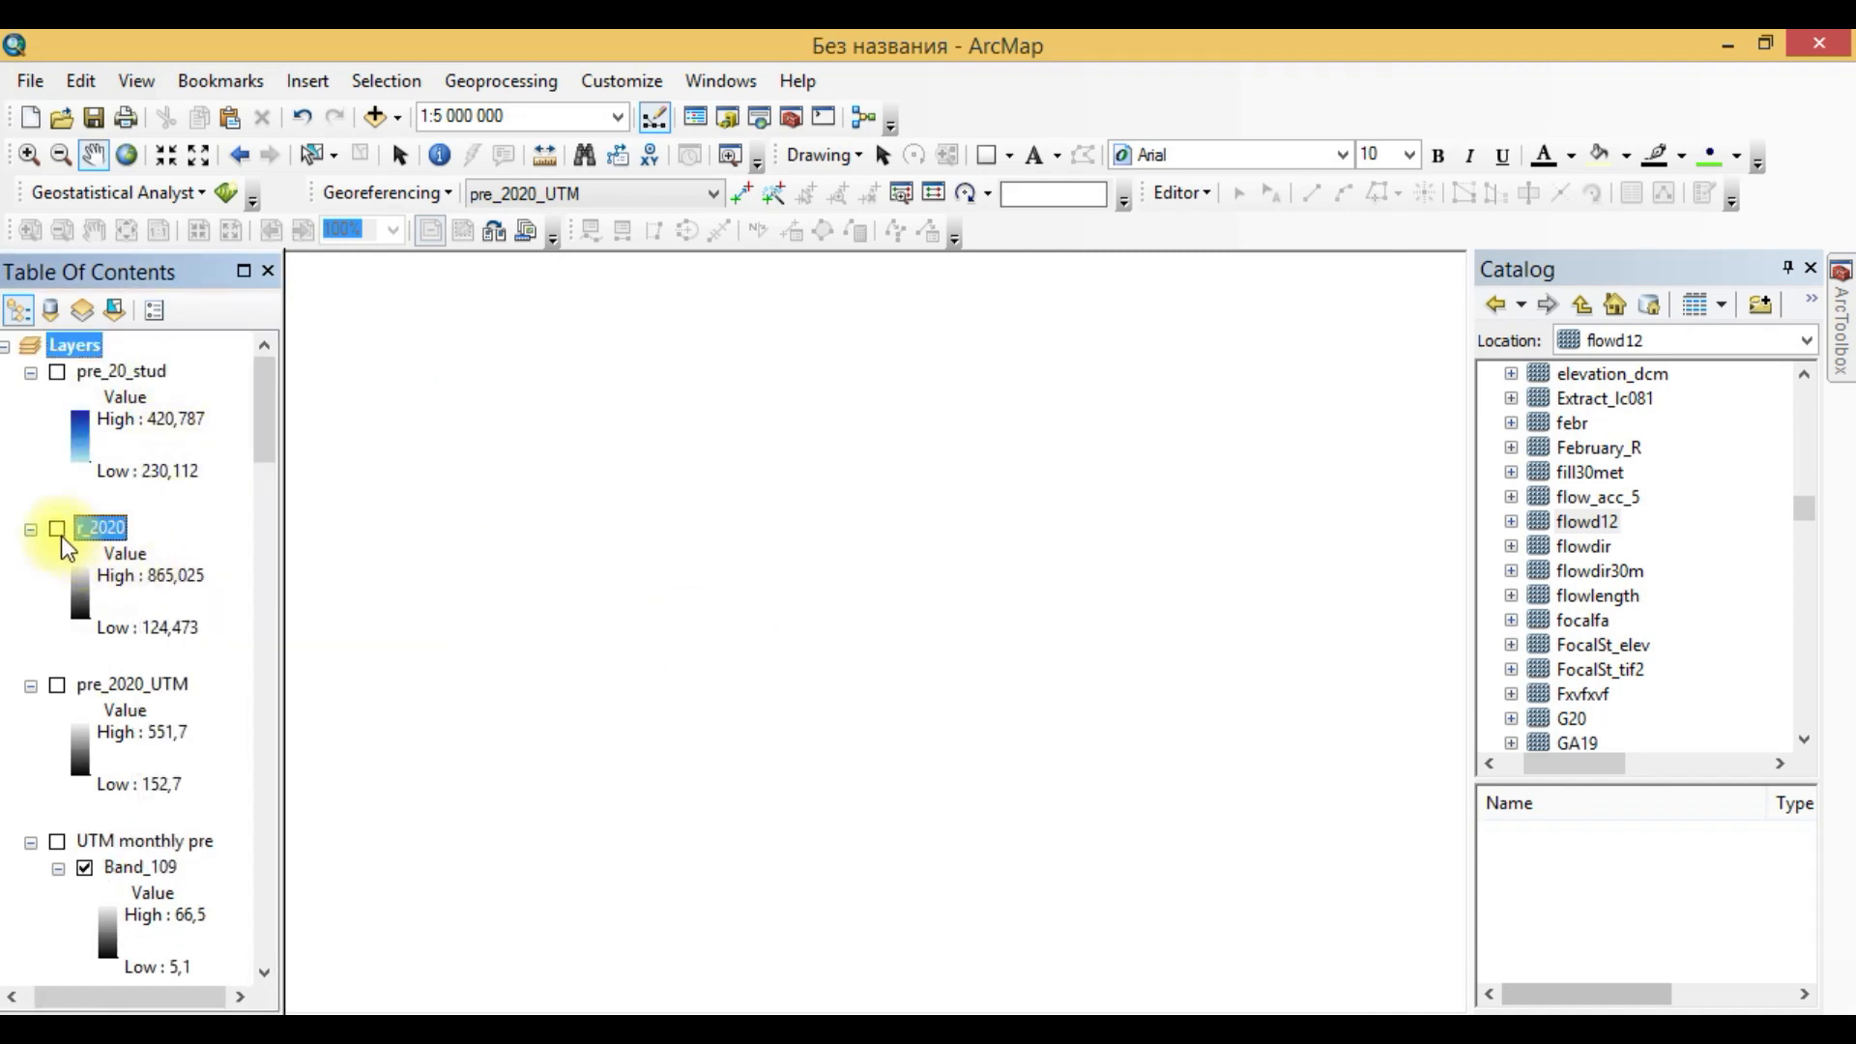
Turn on the r_2020 layer, open its raster data export and set the output cell size to 30 by 30.
left_click(57, 529)
right_click(87, 526)
mouse_move(331, 828)
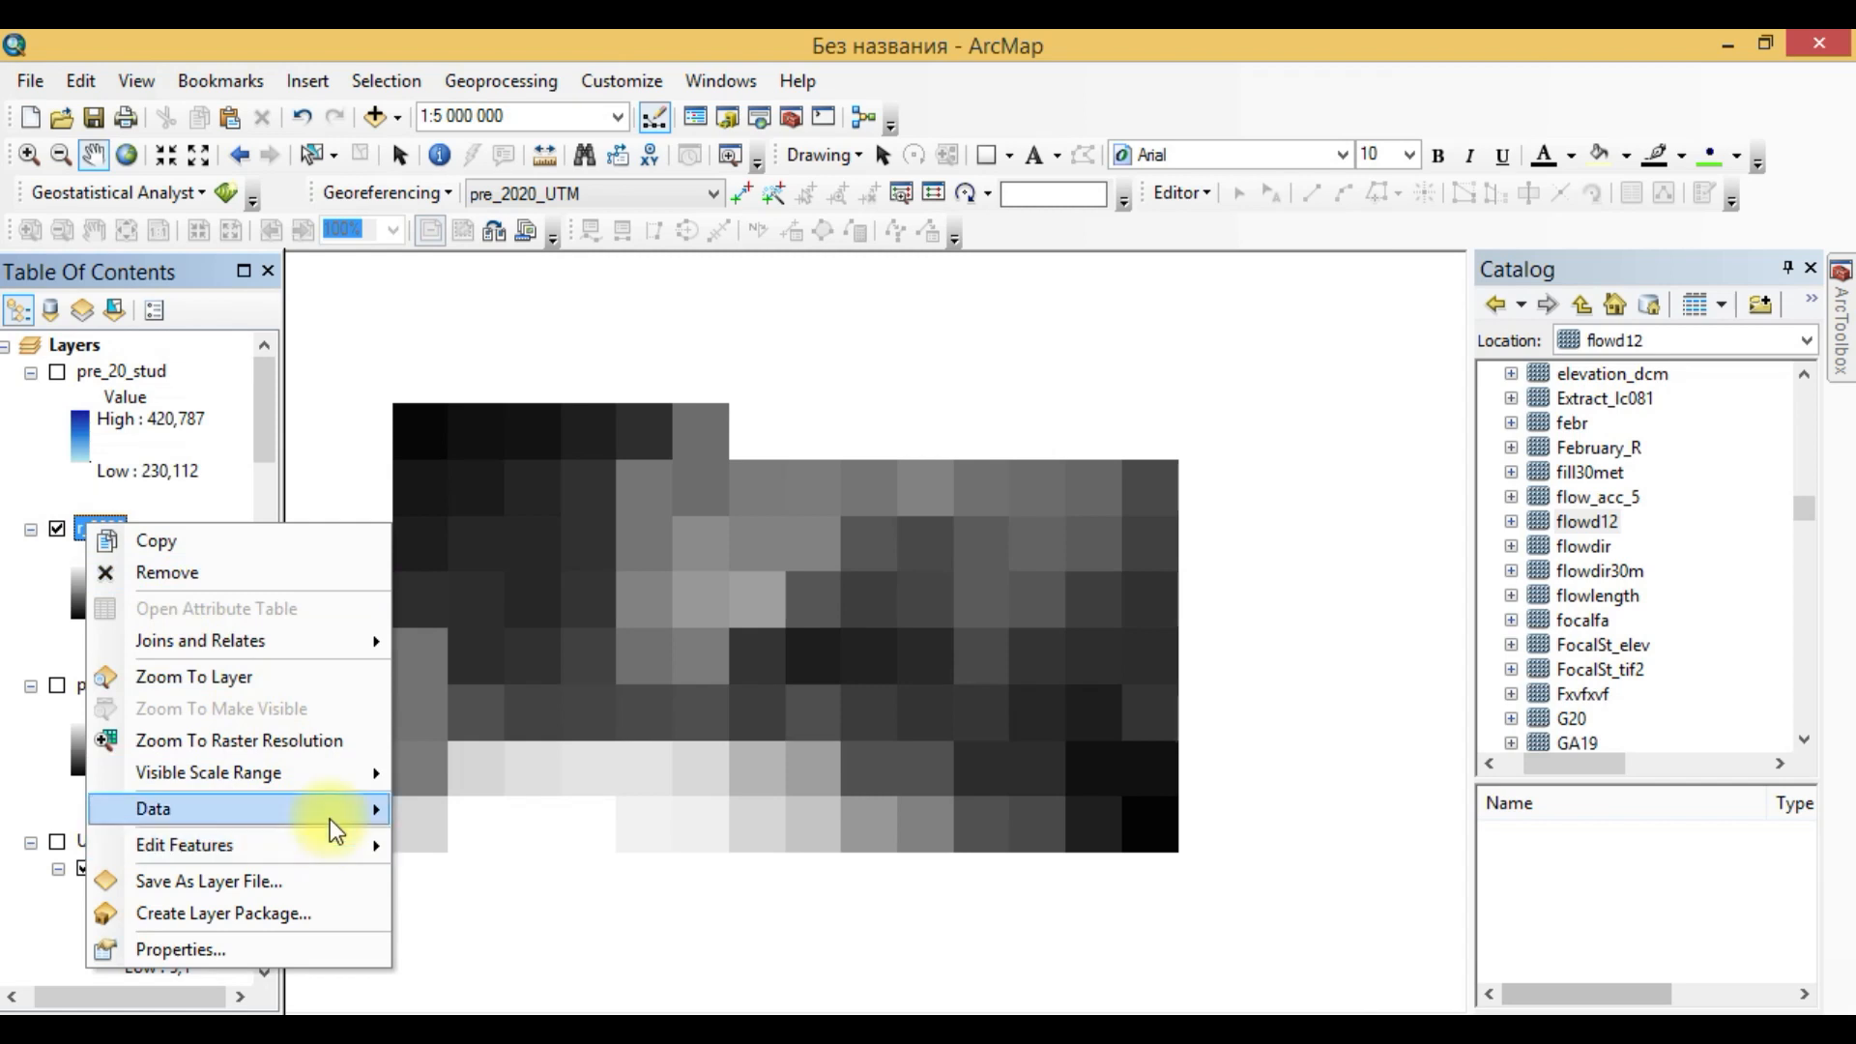
left_click(536, 853)
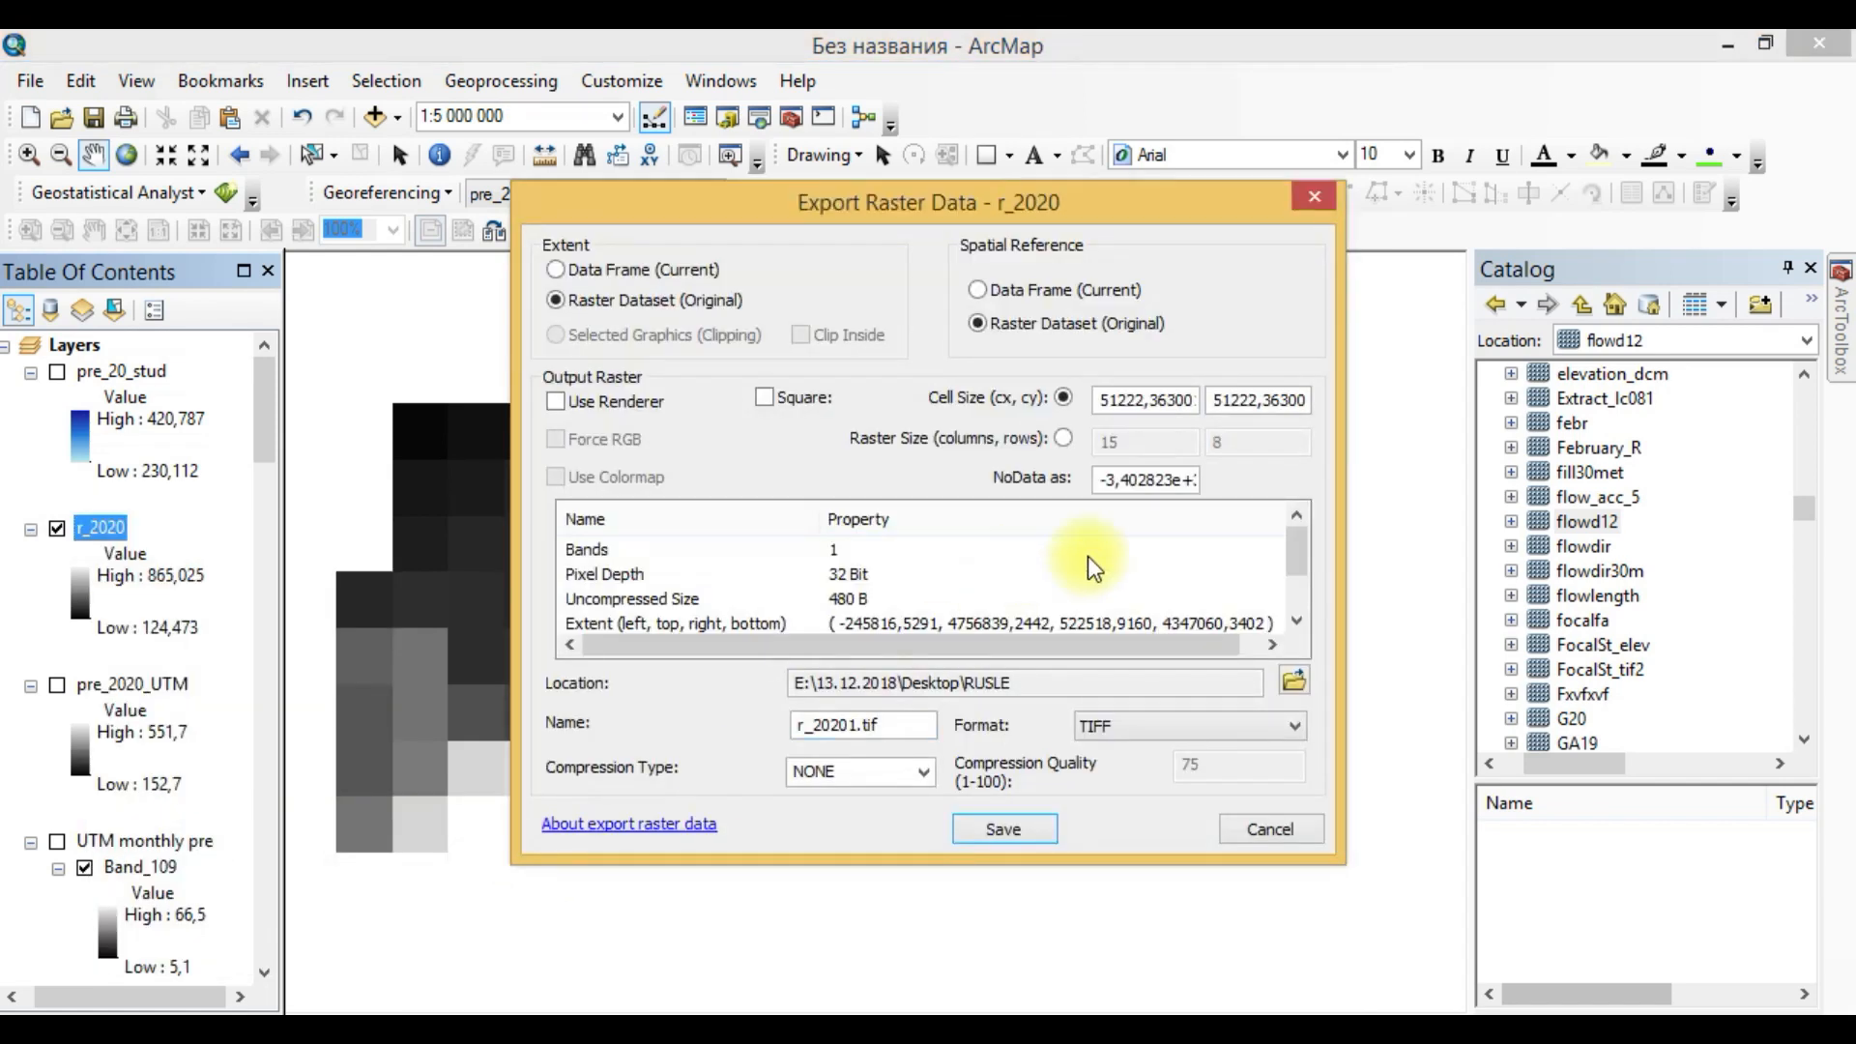
double_click(1102, 399)
left_click_drag(1196, 398, 1285, 399)
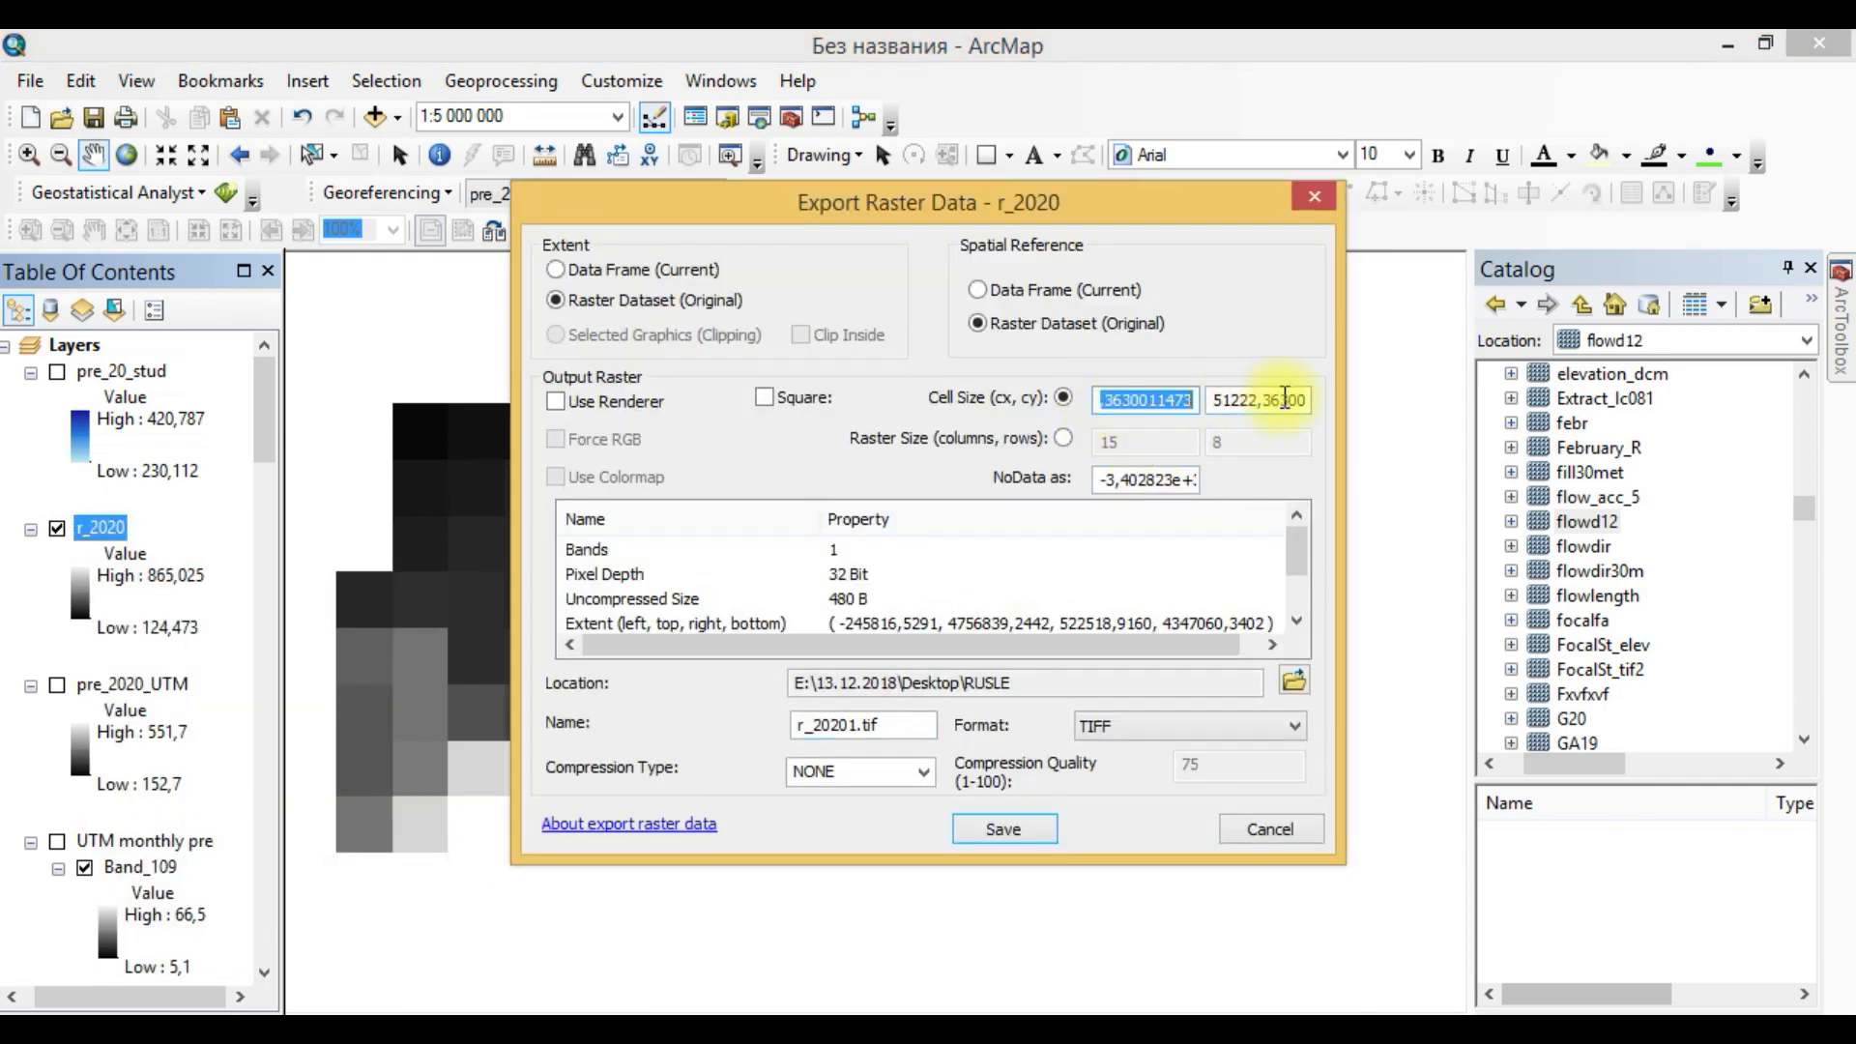
type("30")
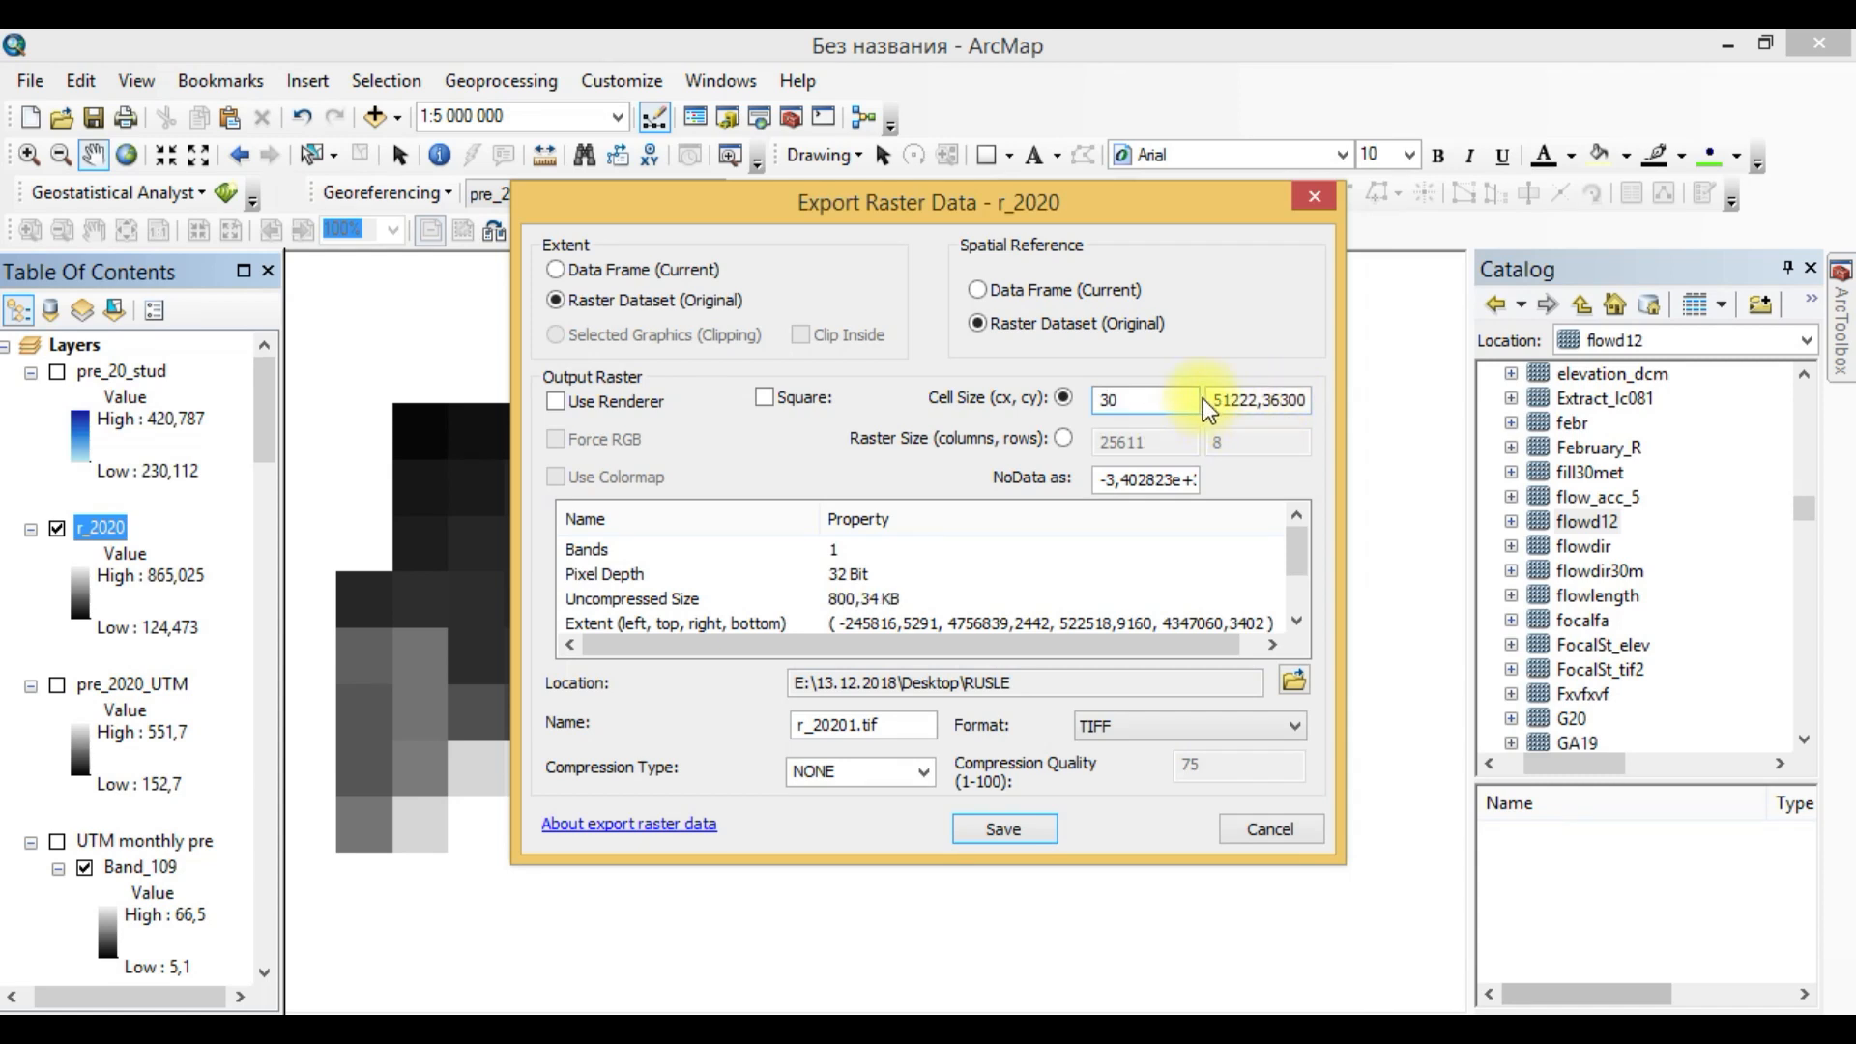
left_click_drag(1213, 399, 1408, 397)
type("30")
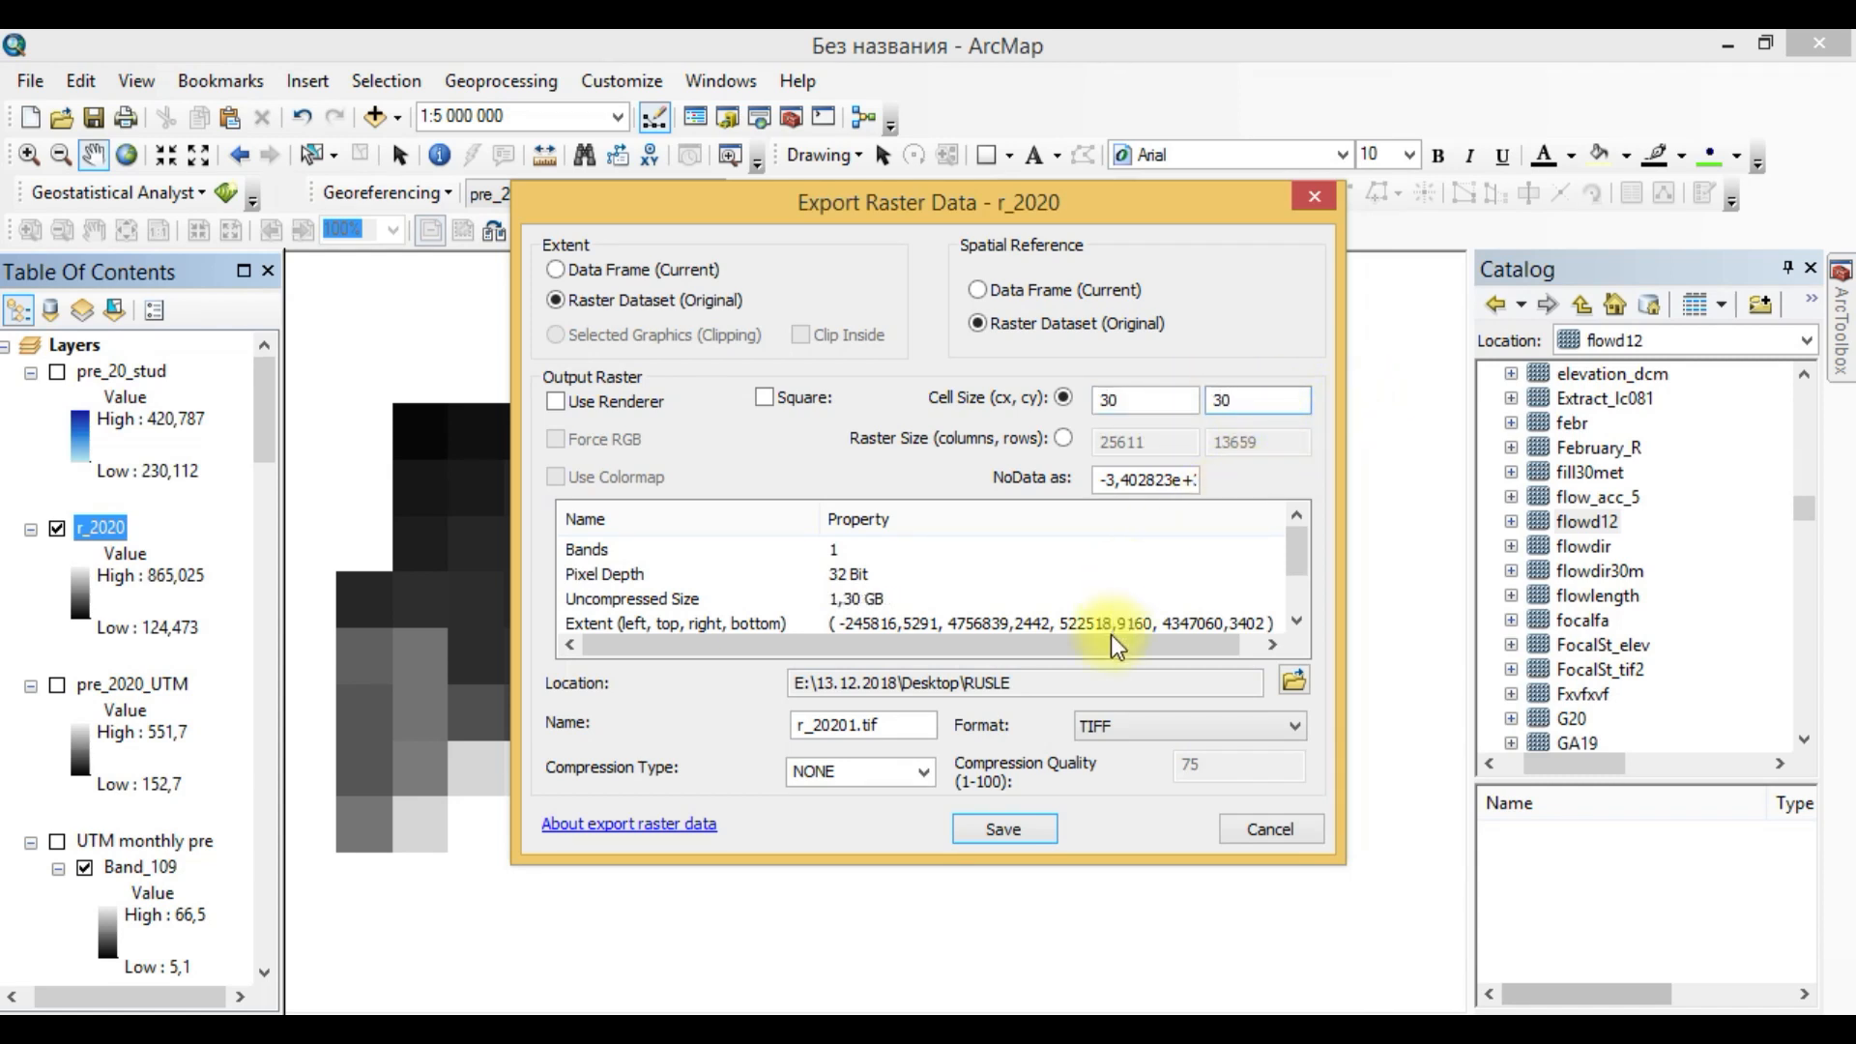
Set the export location to the R_month folder and save r_20201.tif in TIFF format.
left_click(1292, 682)
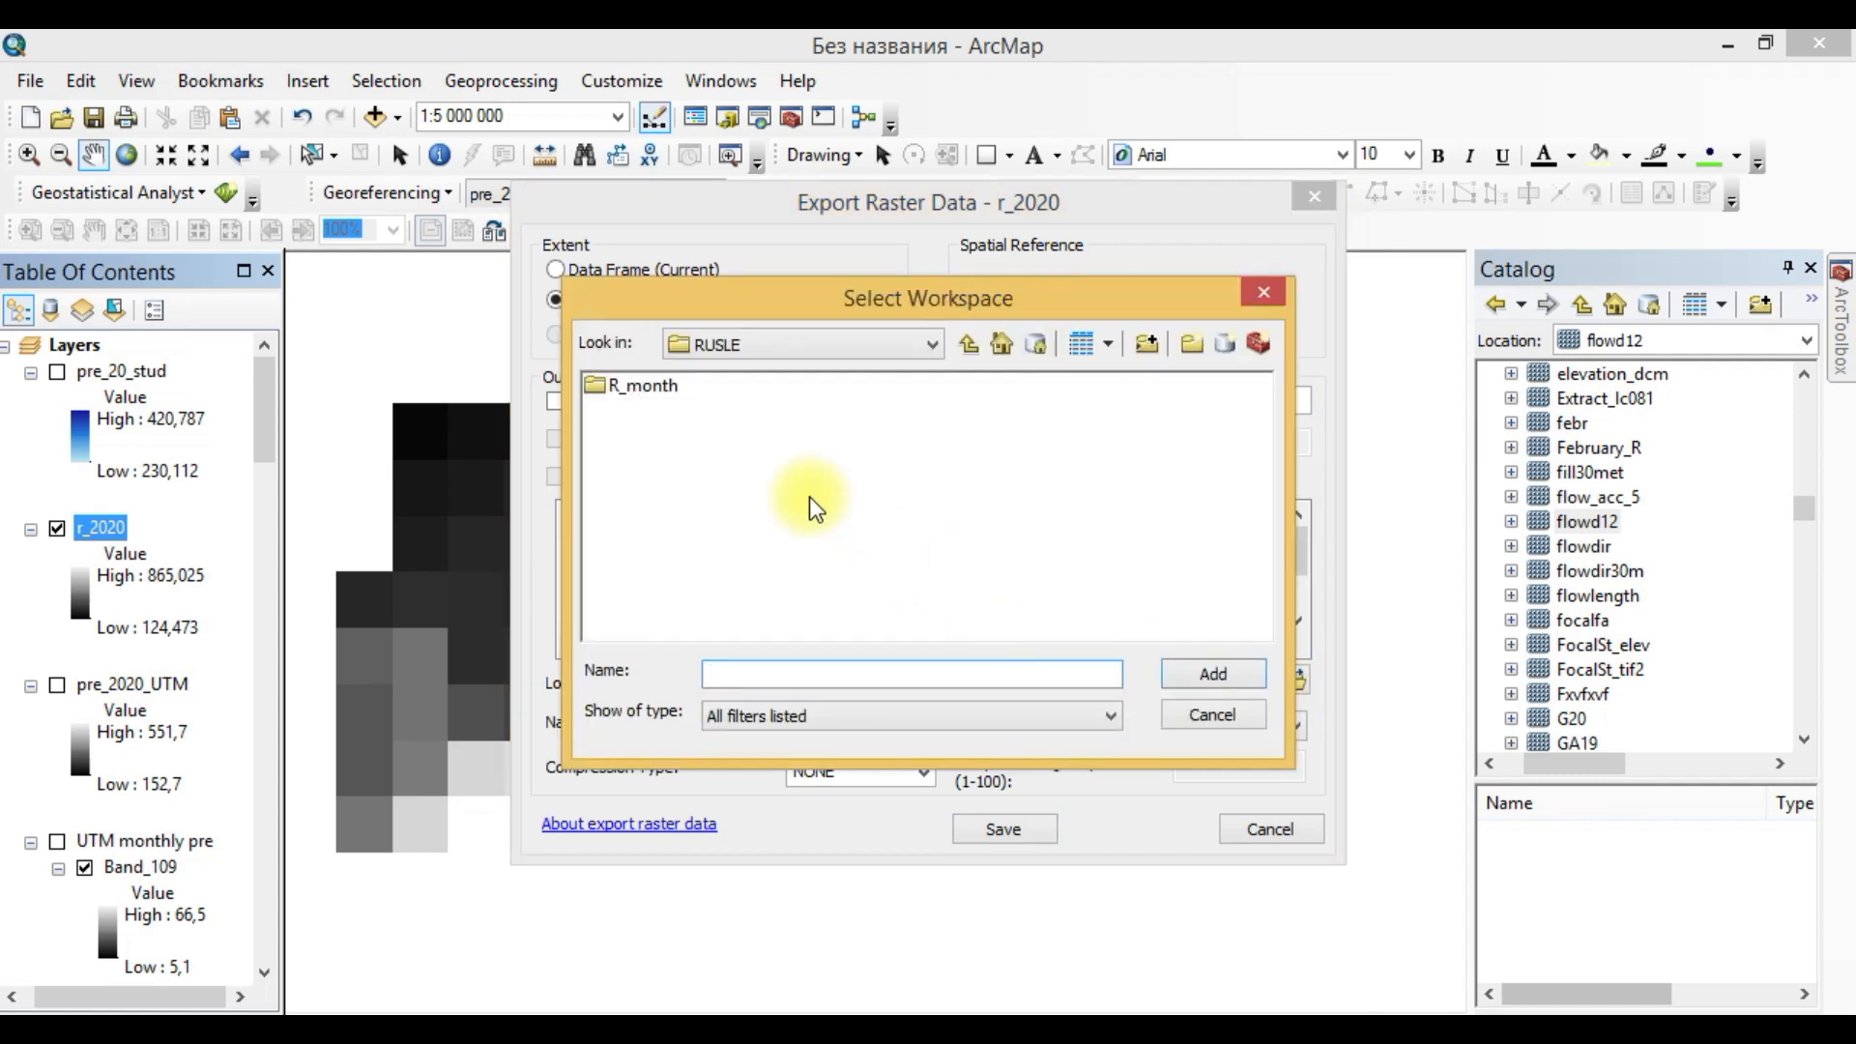
double_click(657, 401)
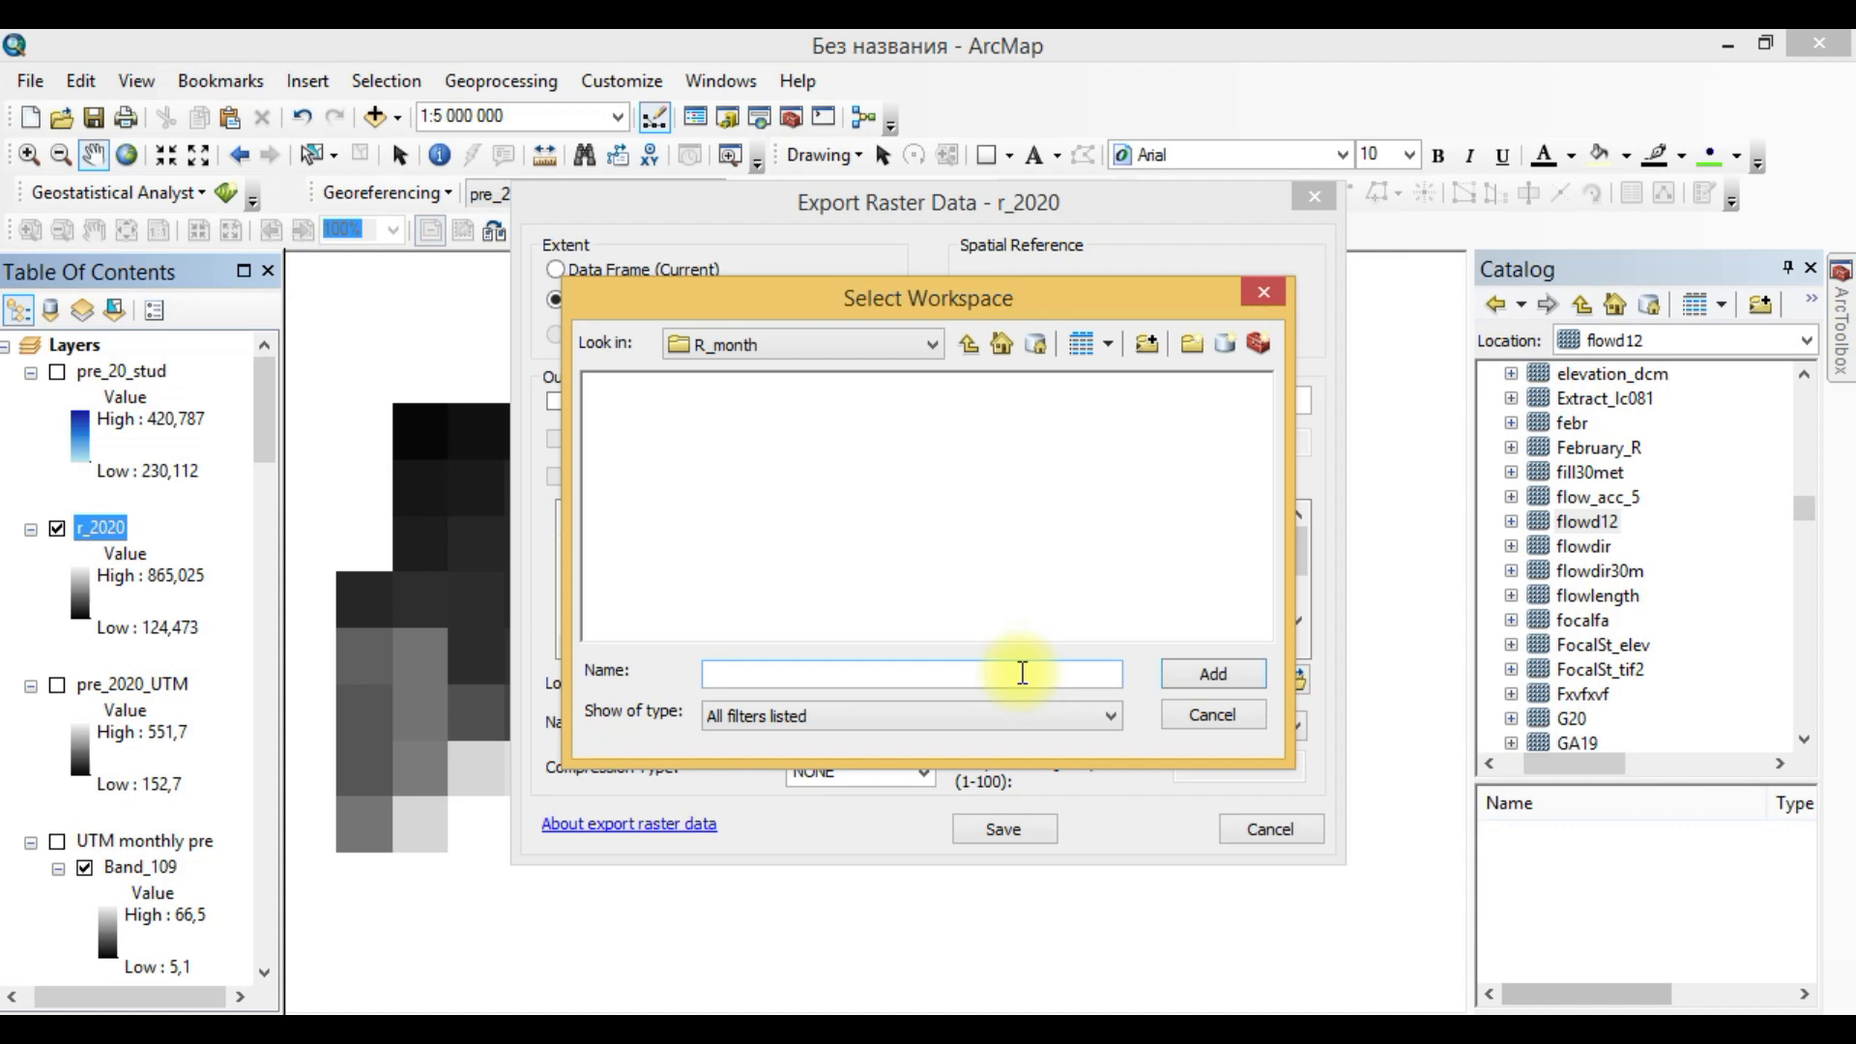
left_click(967, 345)
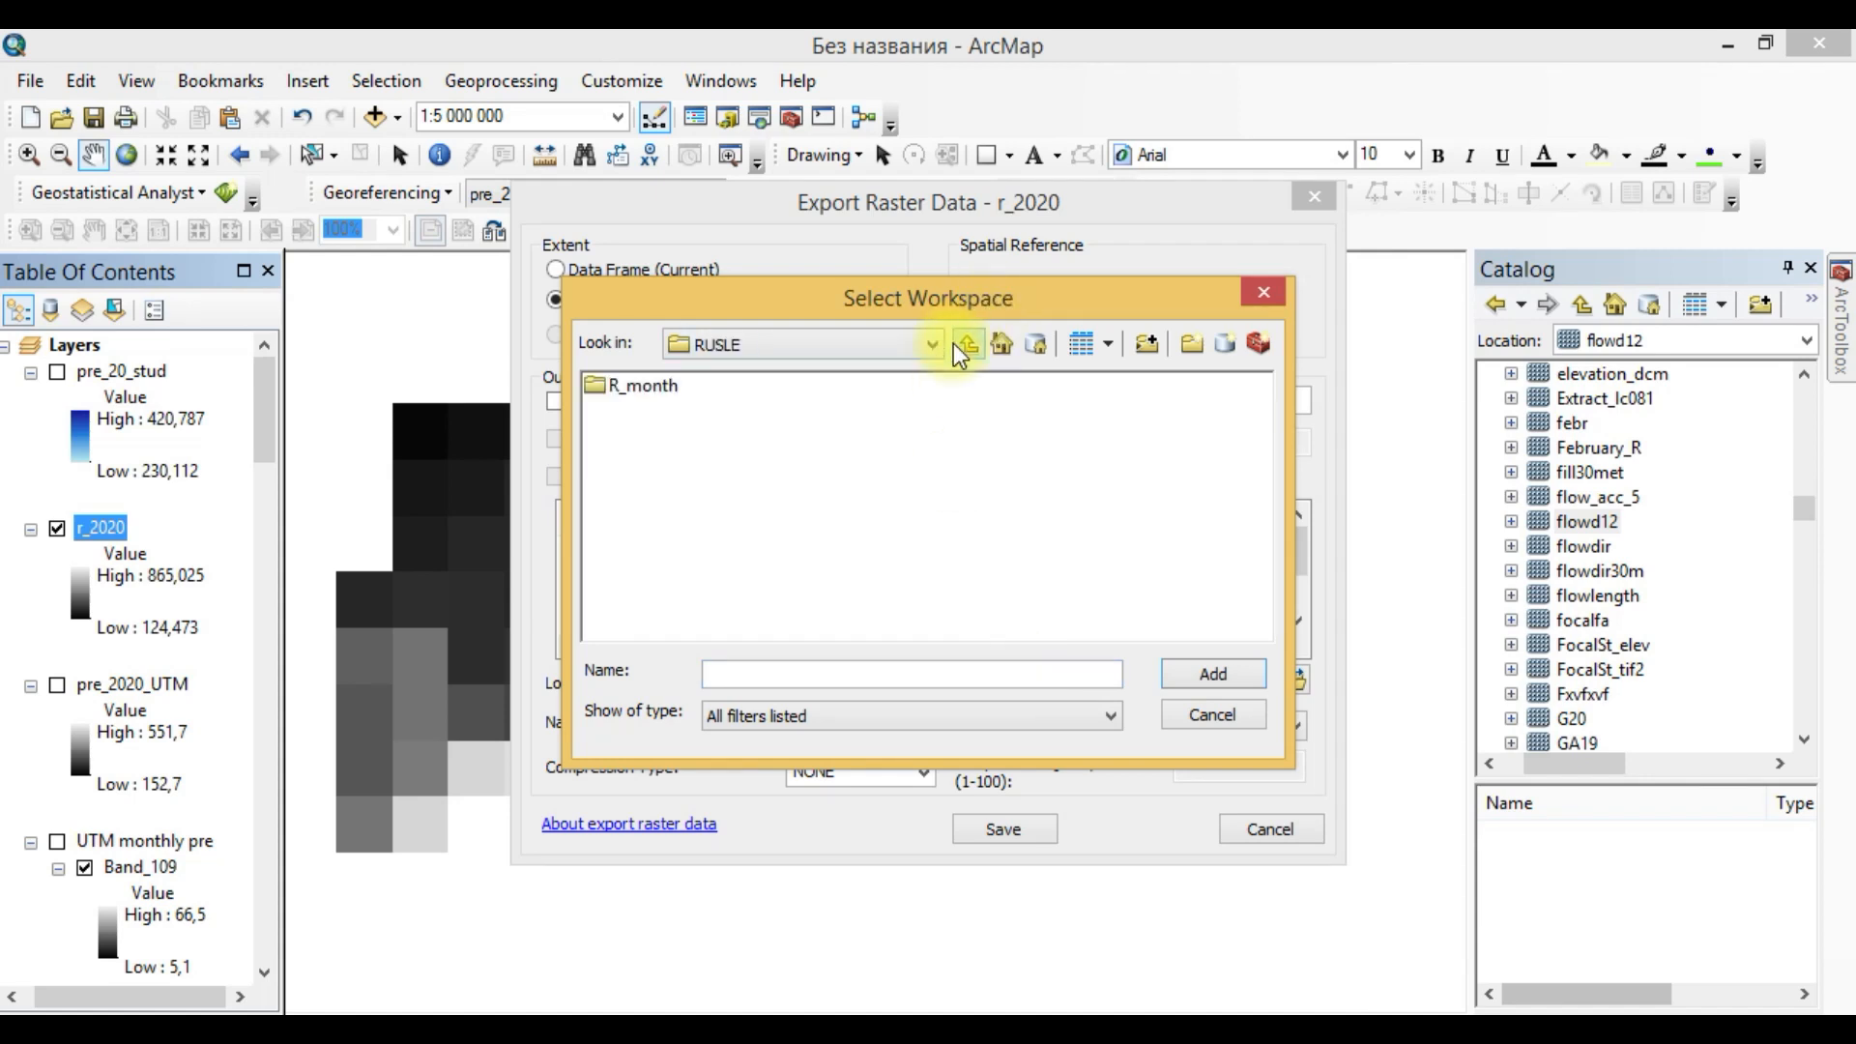
left_click(661, 392)
left_click(1214, 681)
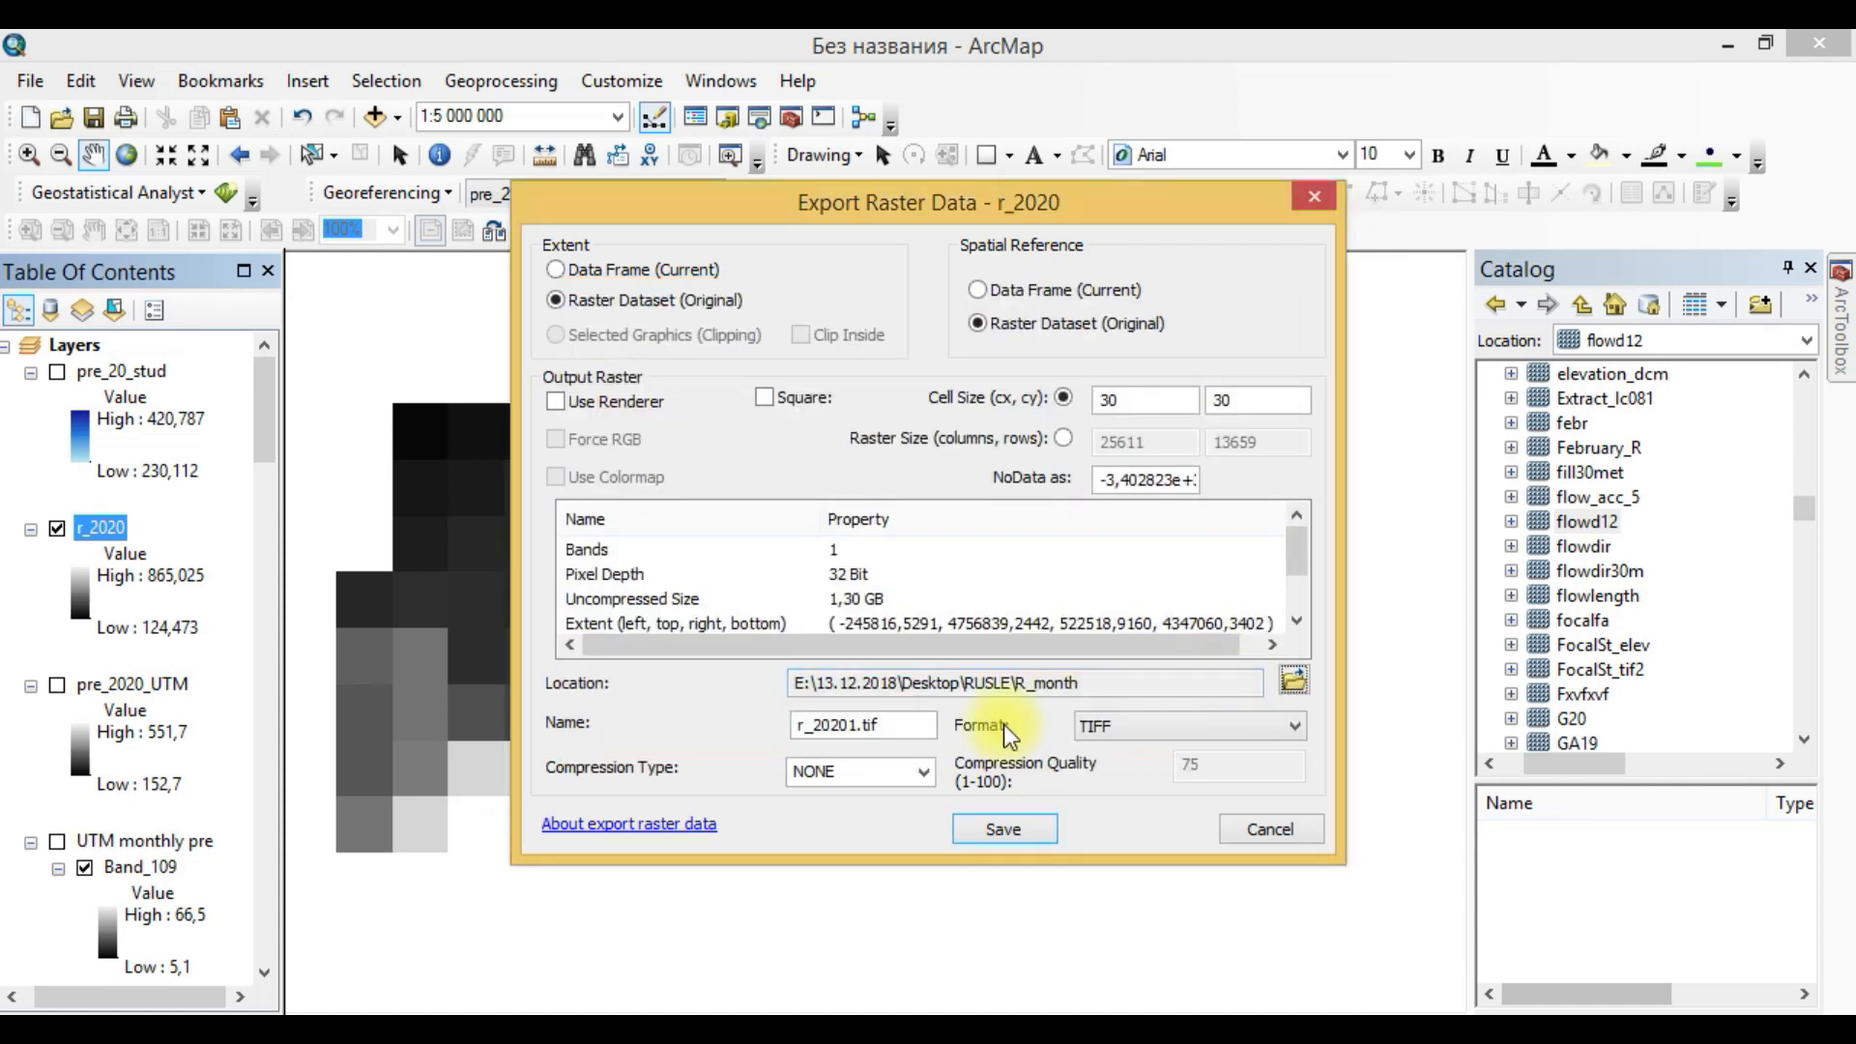
double_click(868, 725)
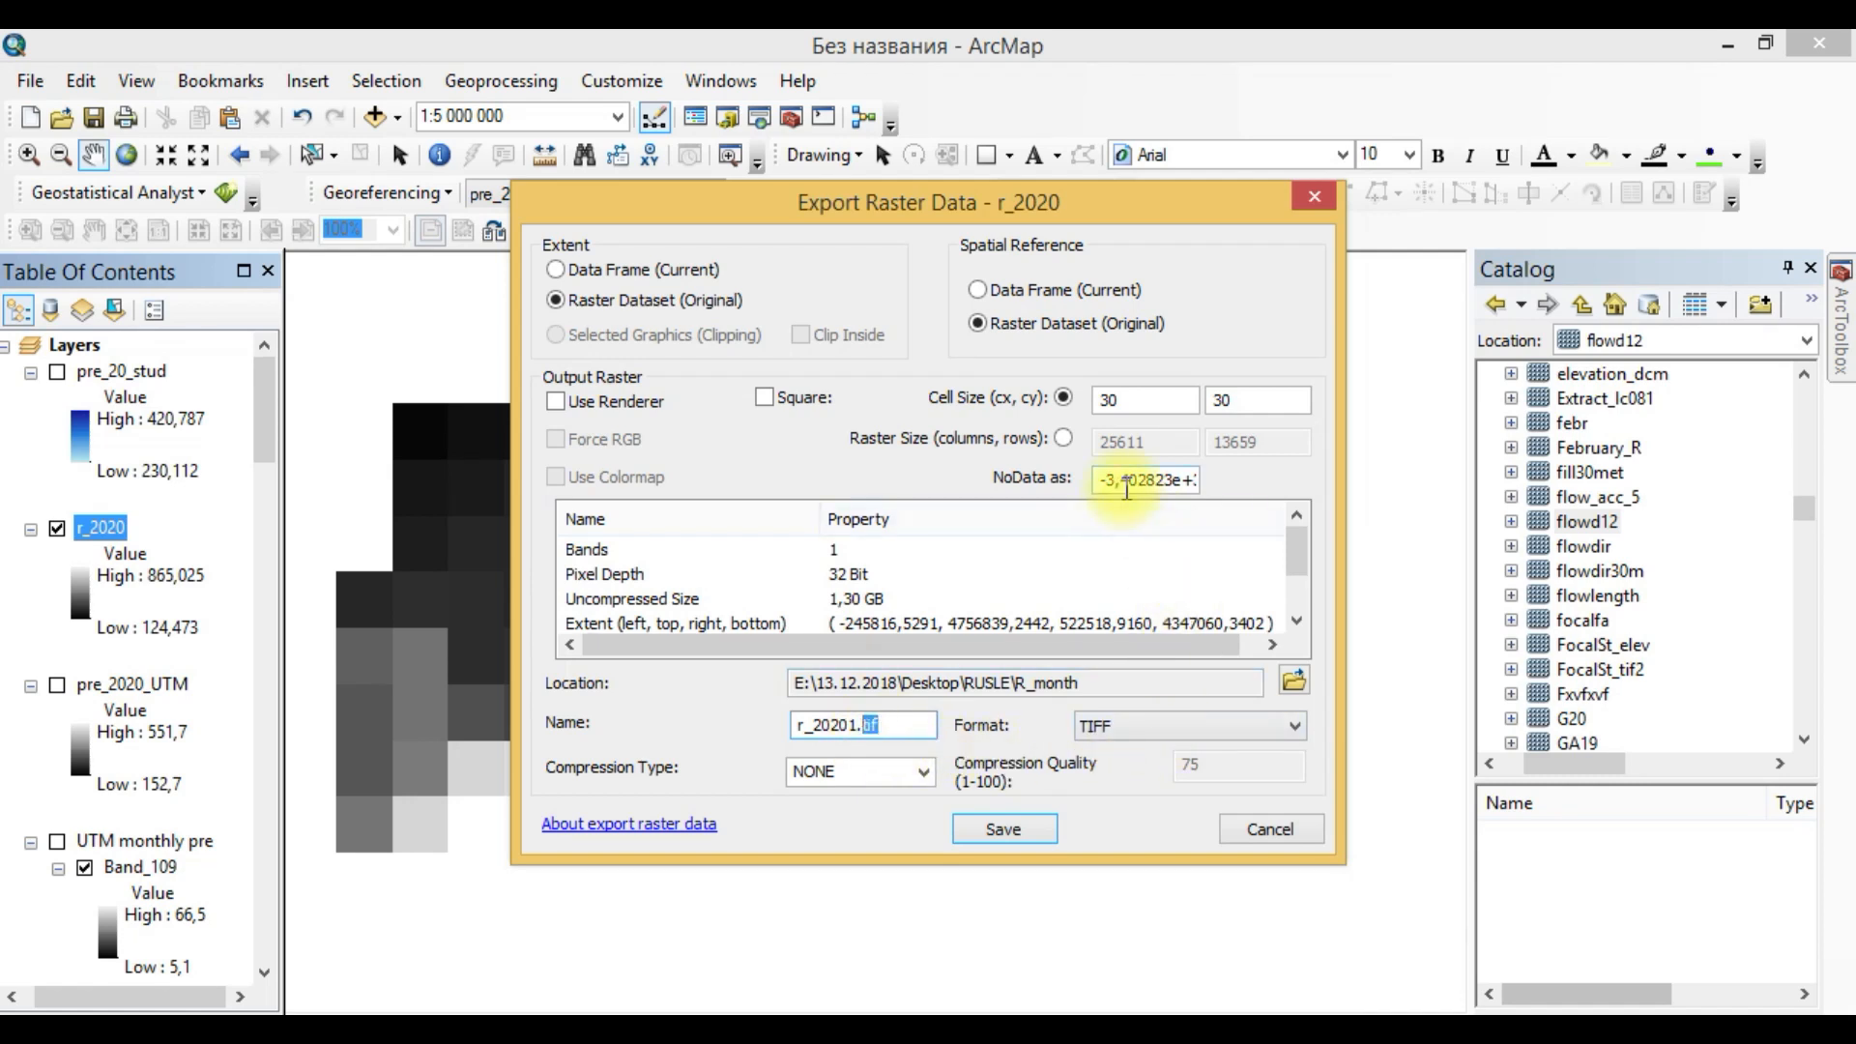
left_click(983, 837)
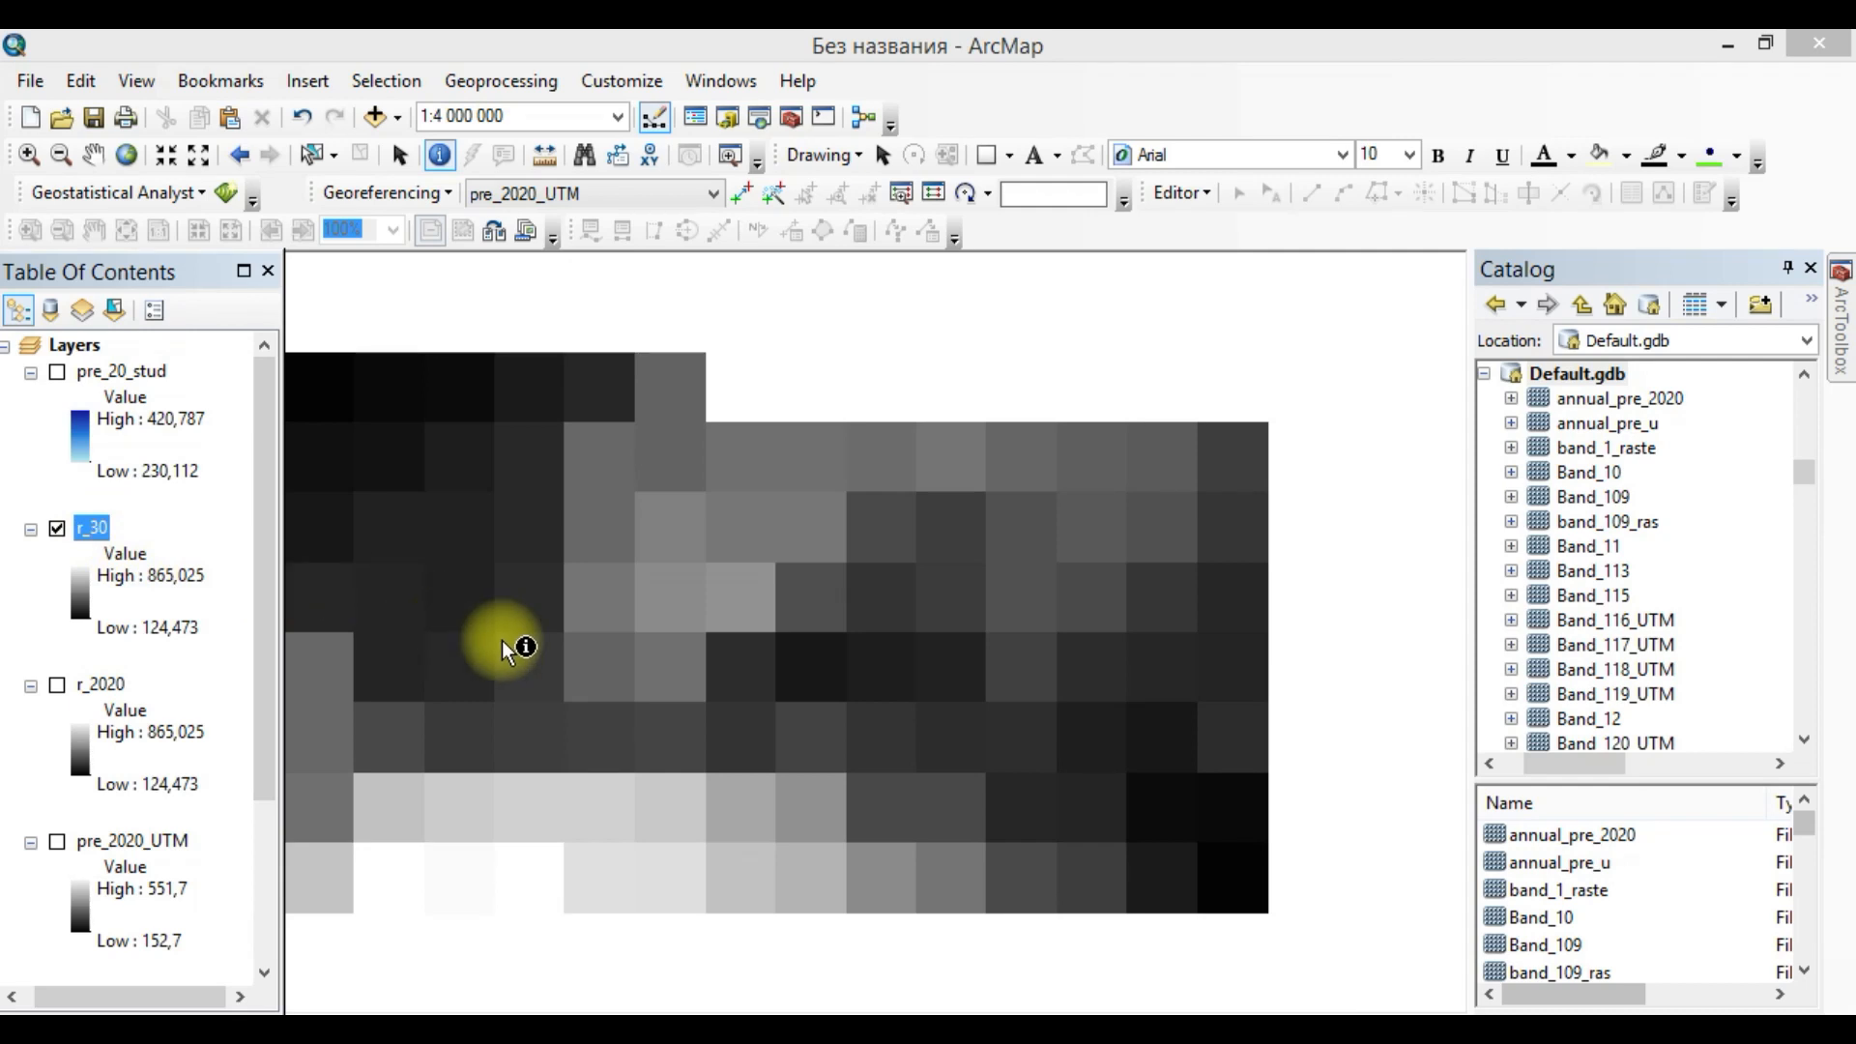
Check the cell size of the r_30 layer in its source properties.
left_click(92, 155)
left_click_drag(537, 710, 593, 696)
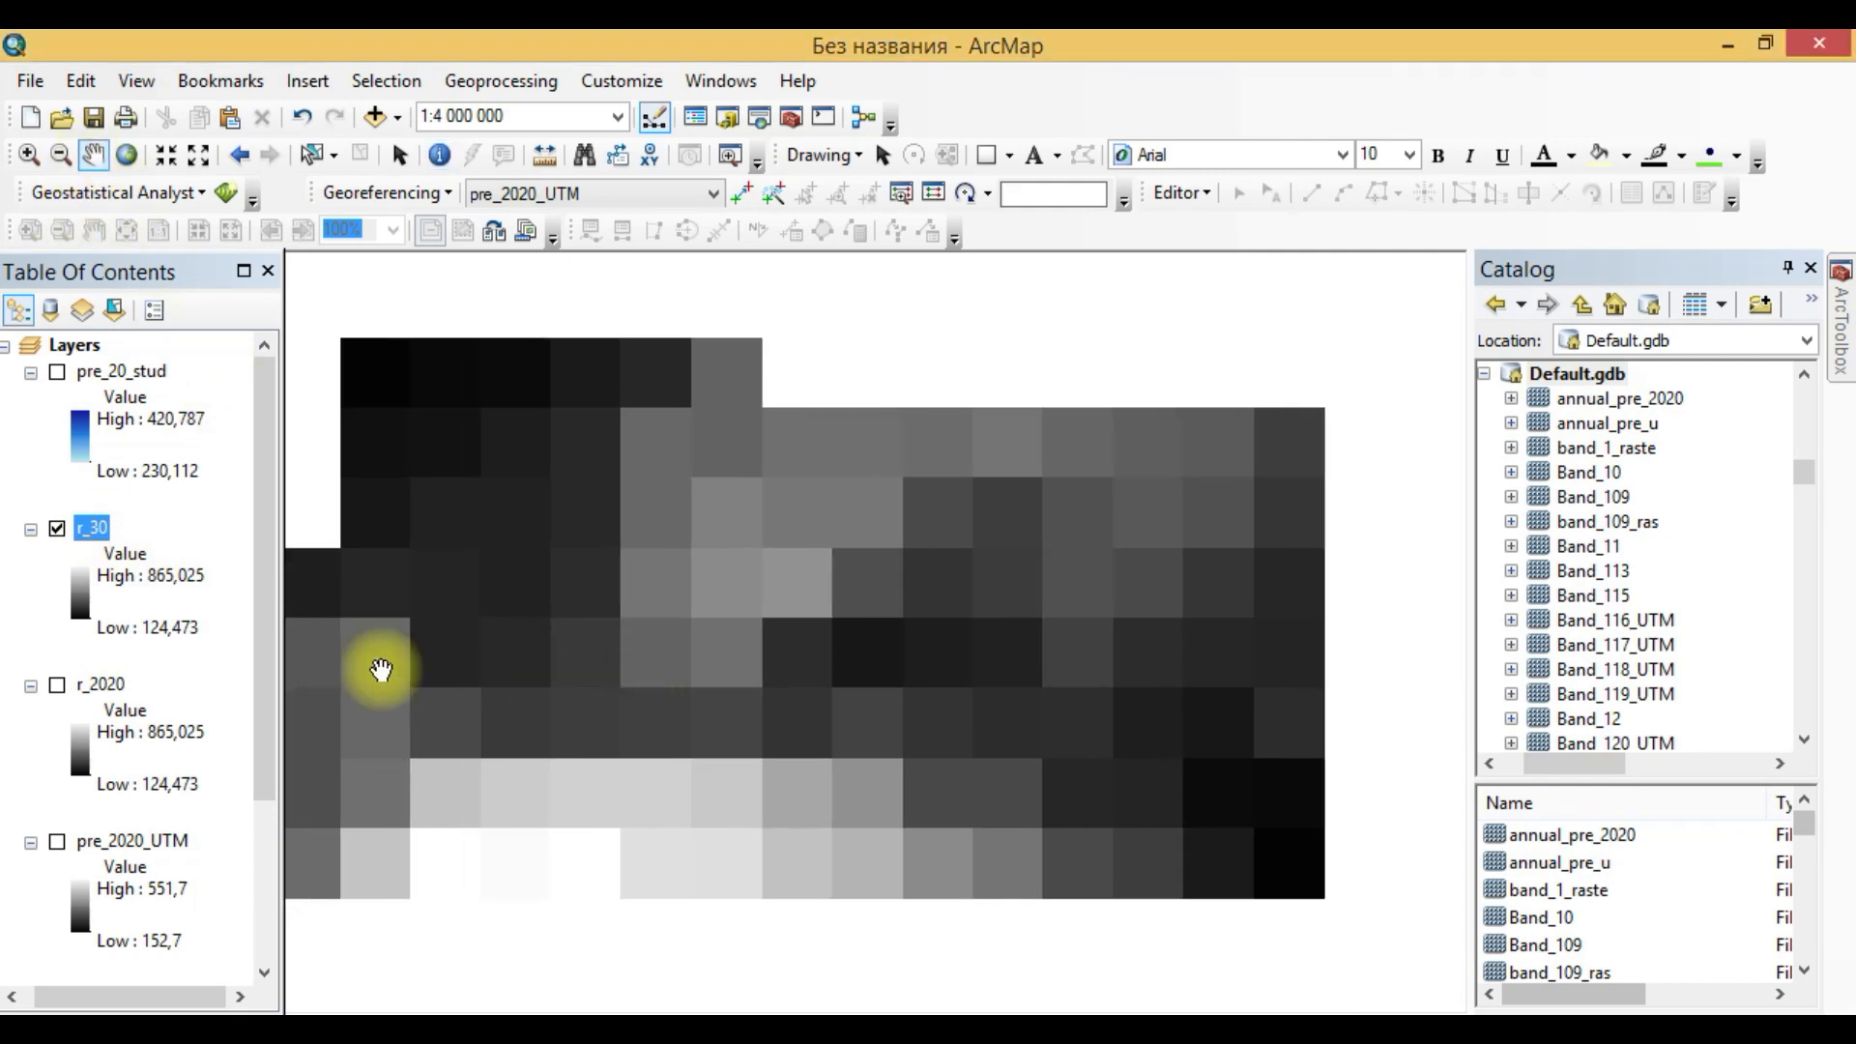
right_click(87, 527)
left_click(218, 955)
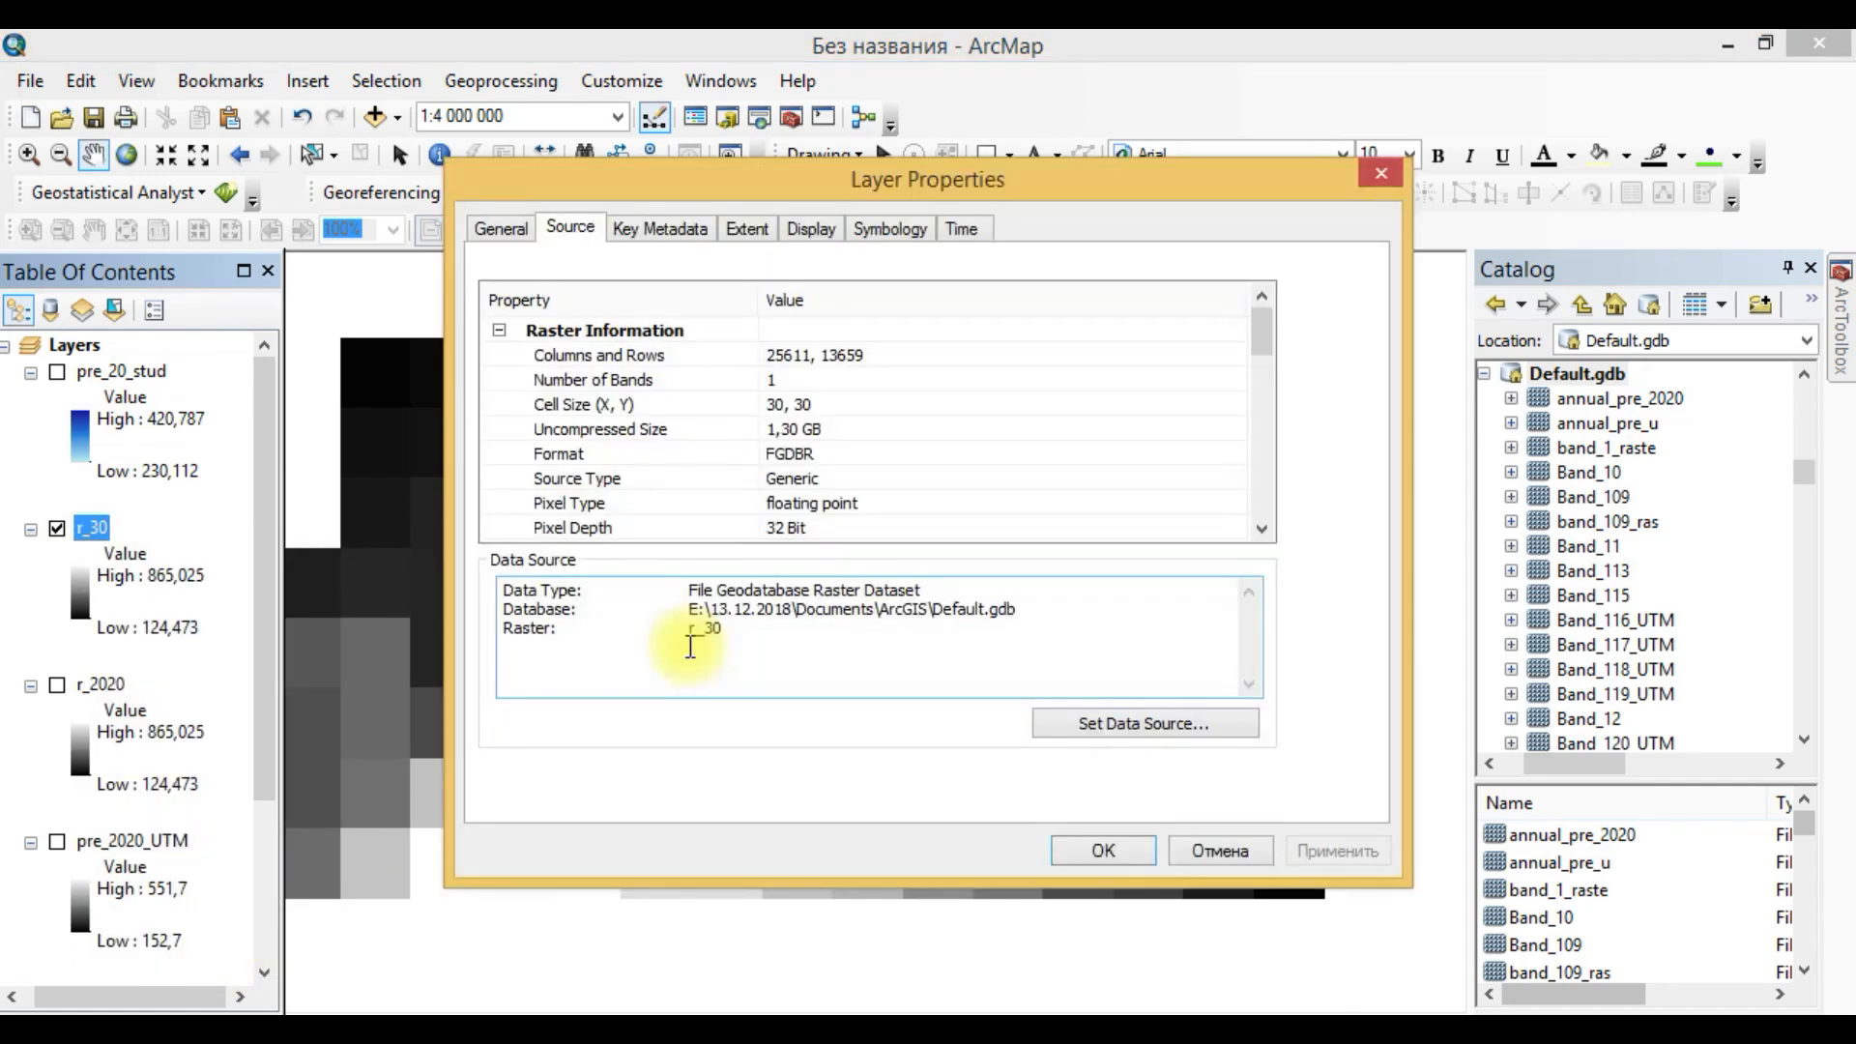
left_click(667, 412)
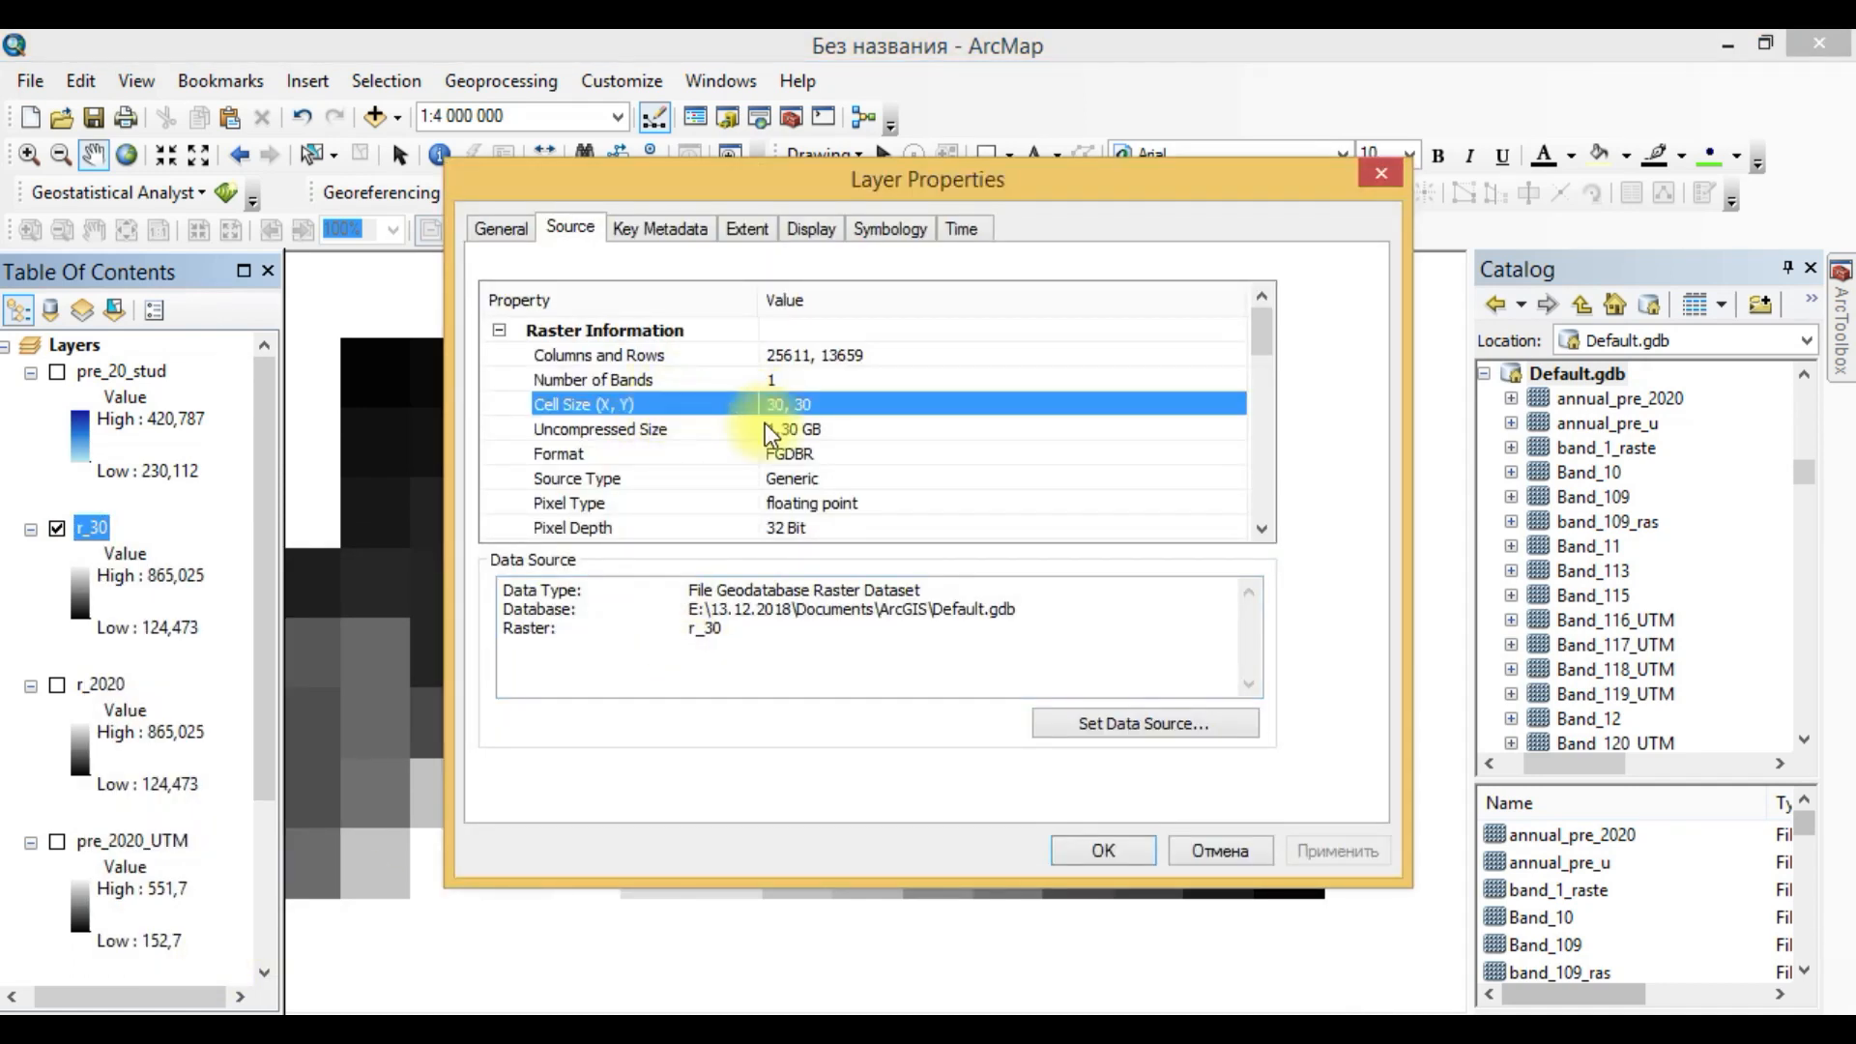
left_click(1085, 845)
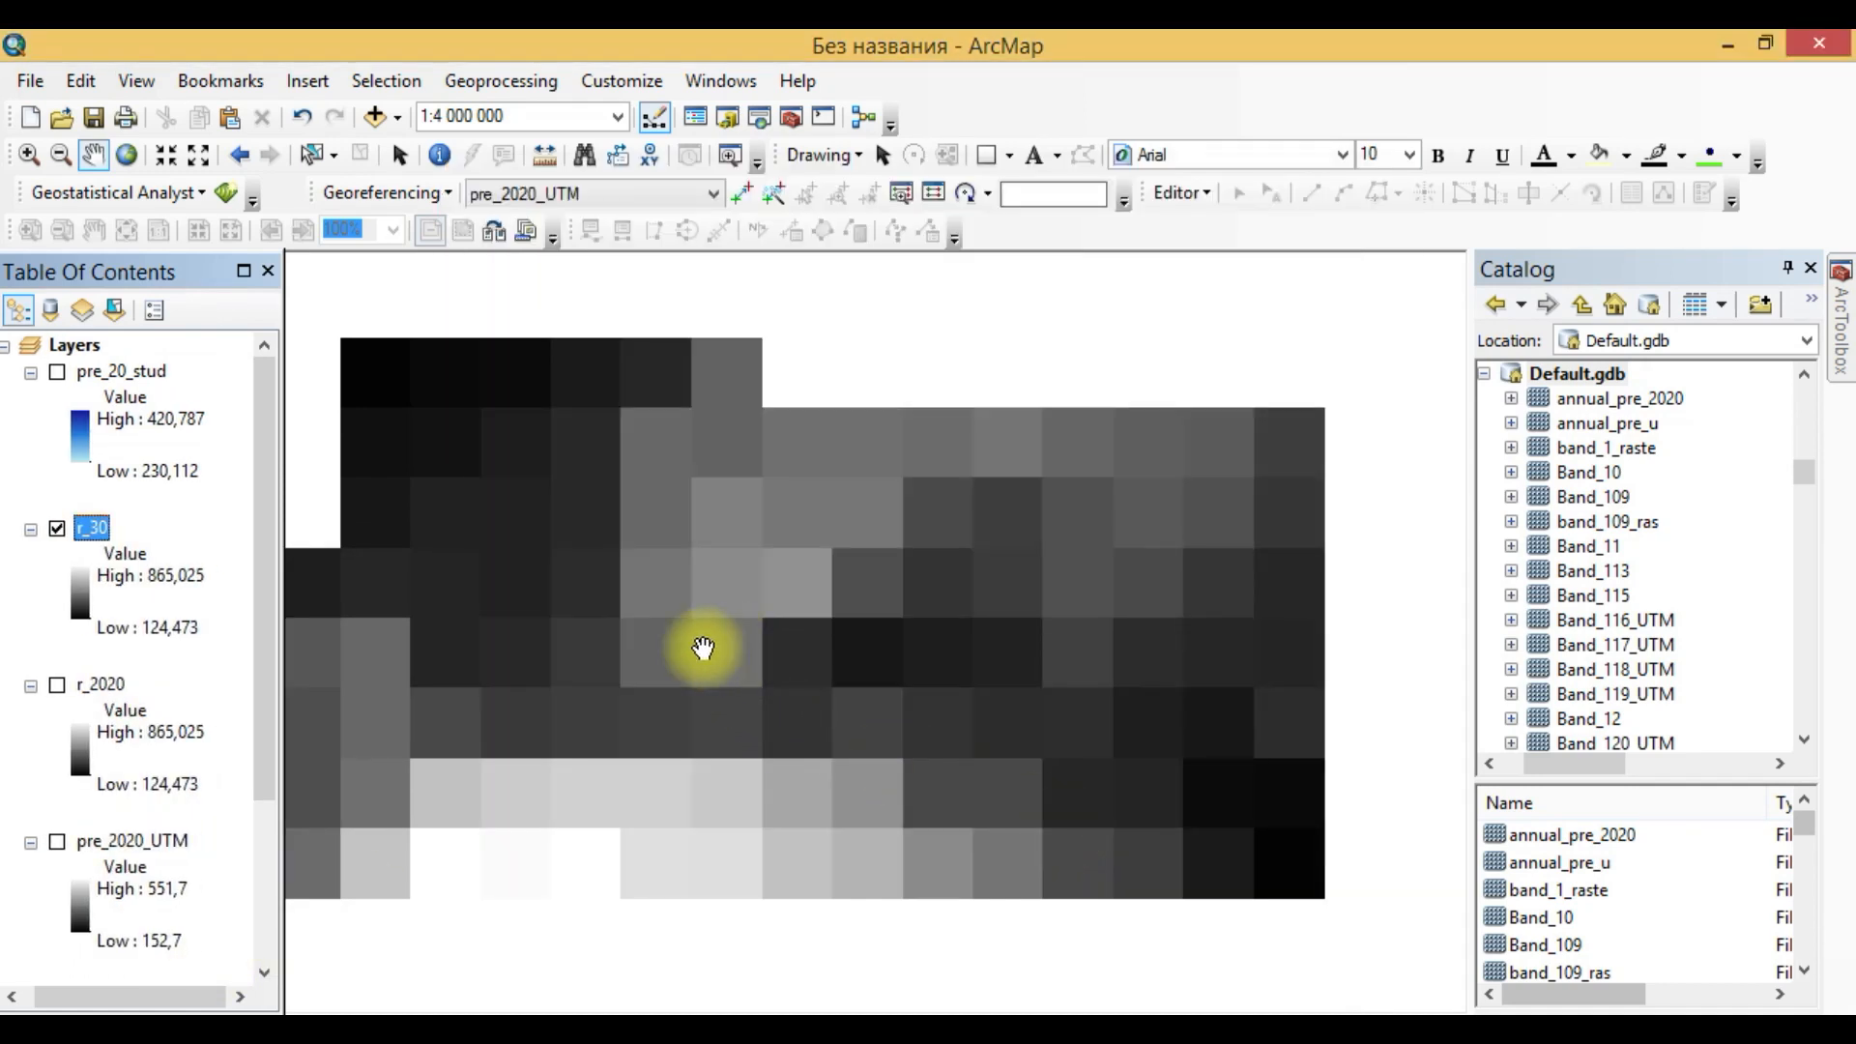
Apply the dark red through yellow to dark green color ramp to the r_30 layer.
scroll(729, 646, "up", 4)
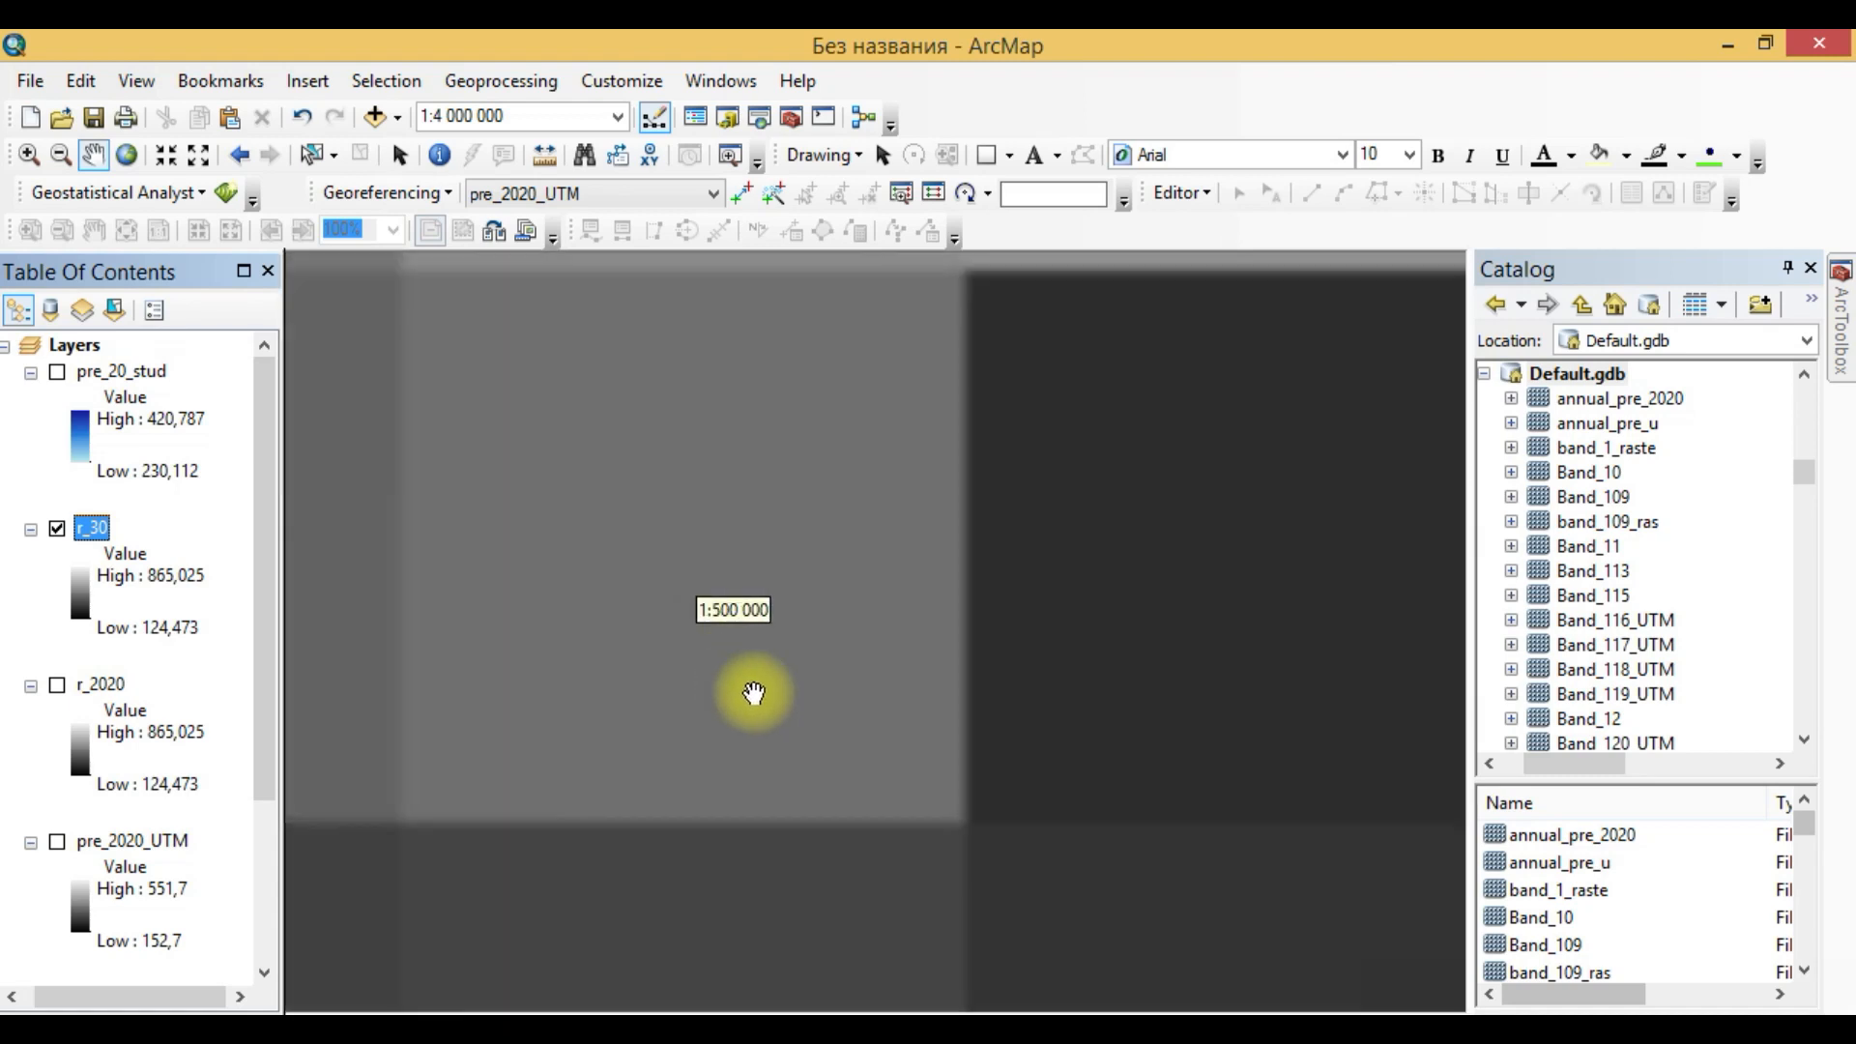
scroll(837, 754, "up", 2)
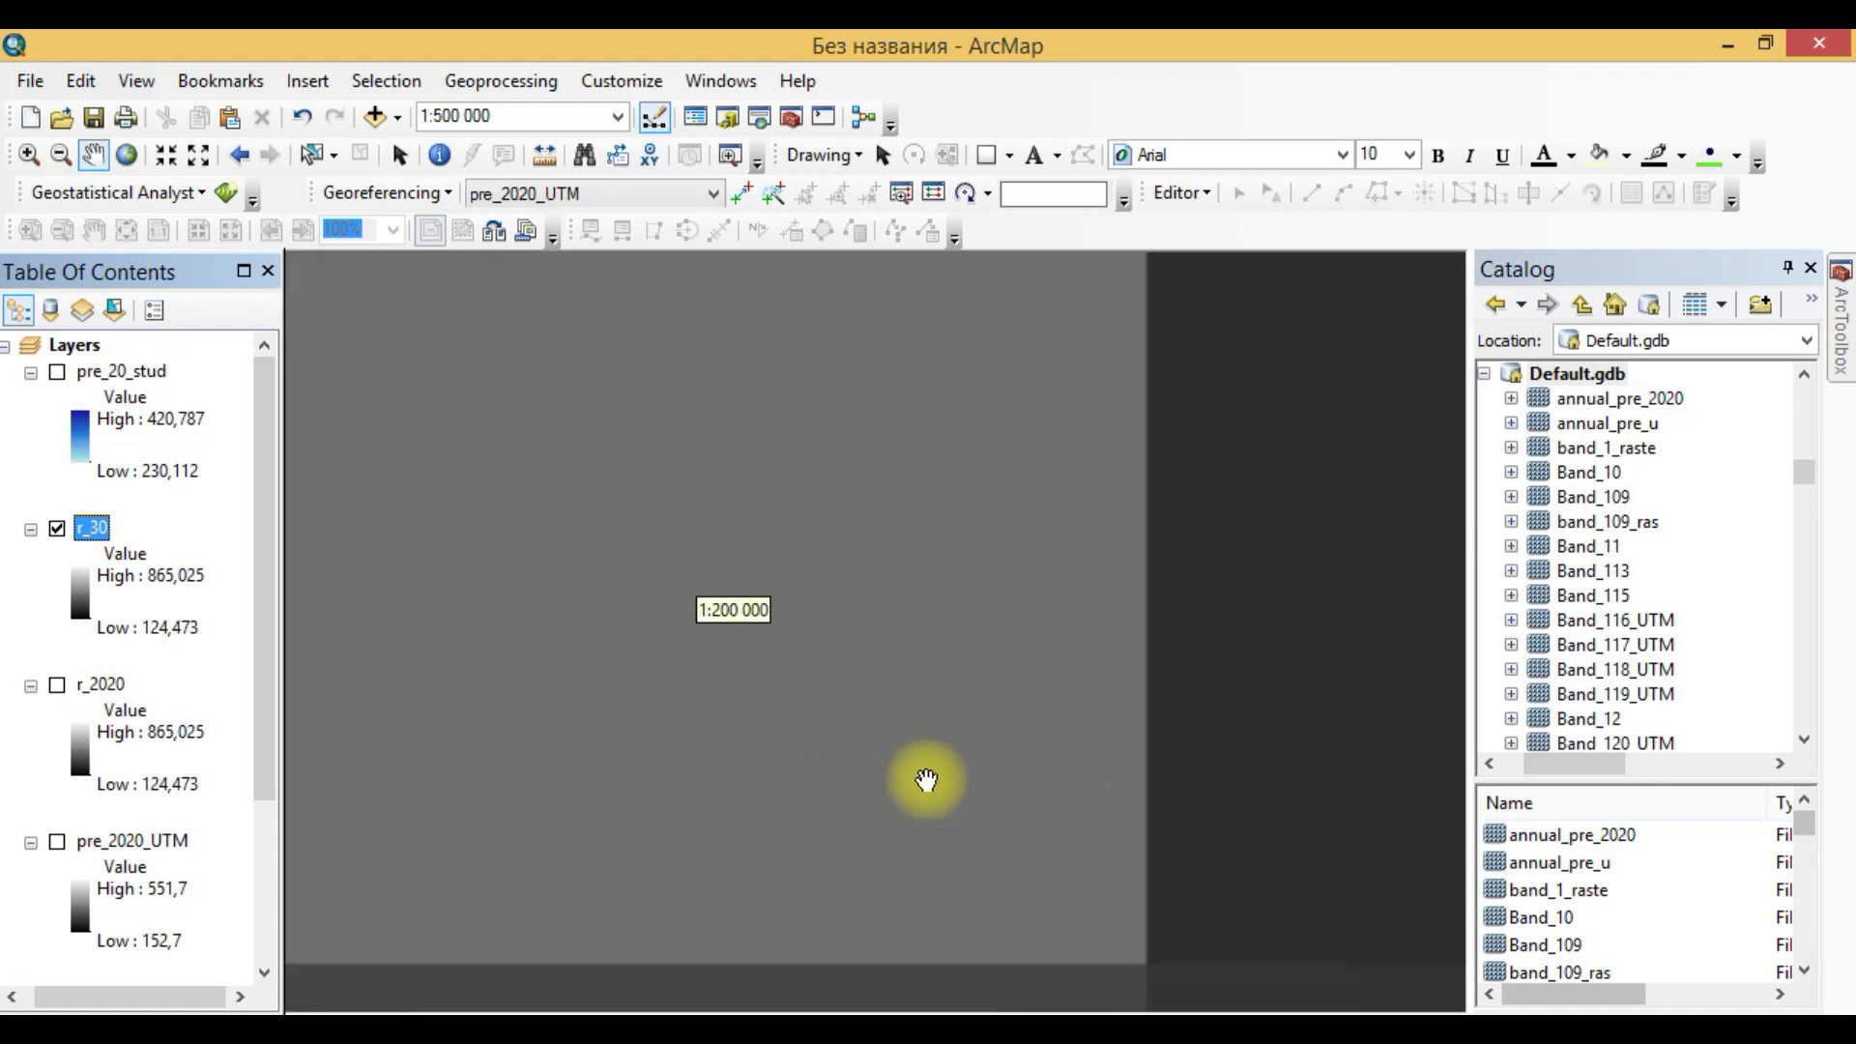
scroll(529, 654, "down", 3)
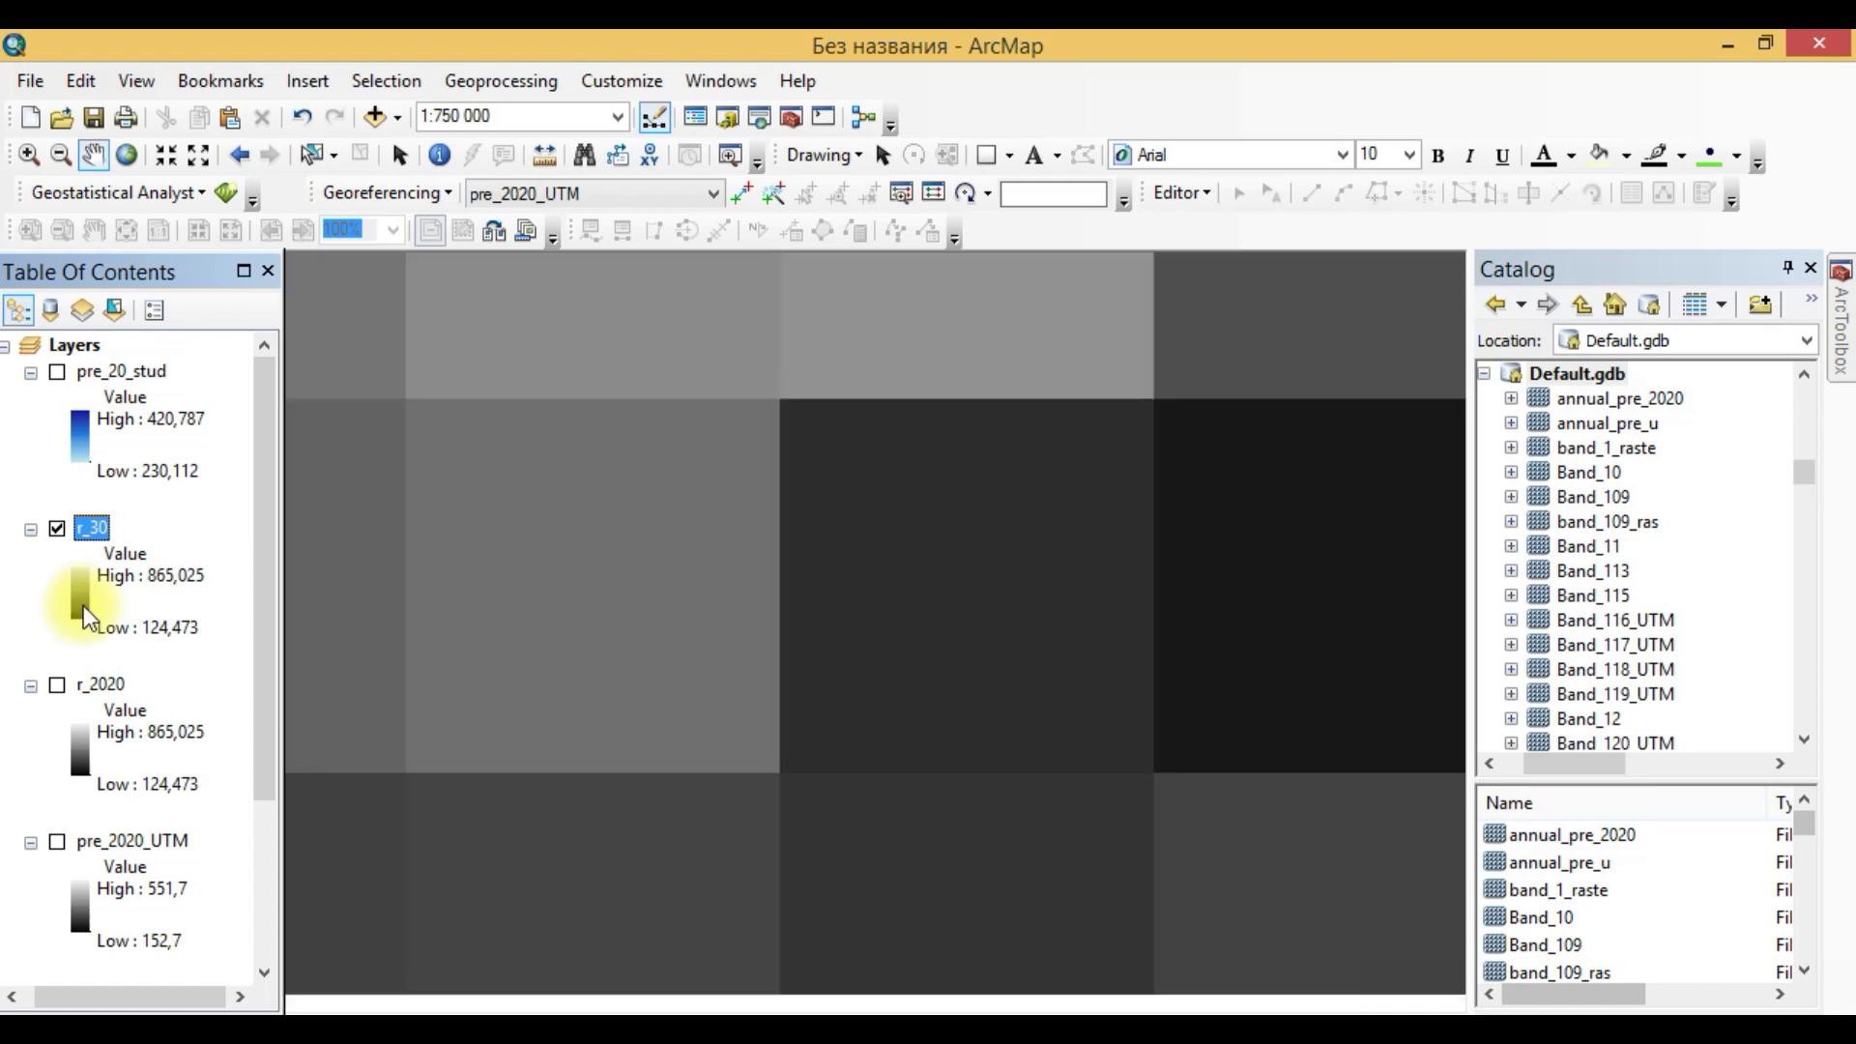
left_click(83, 605)
left_click(188, 703)
left_click(178, 709)
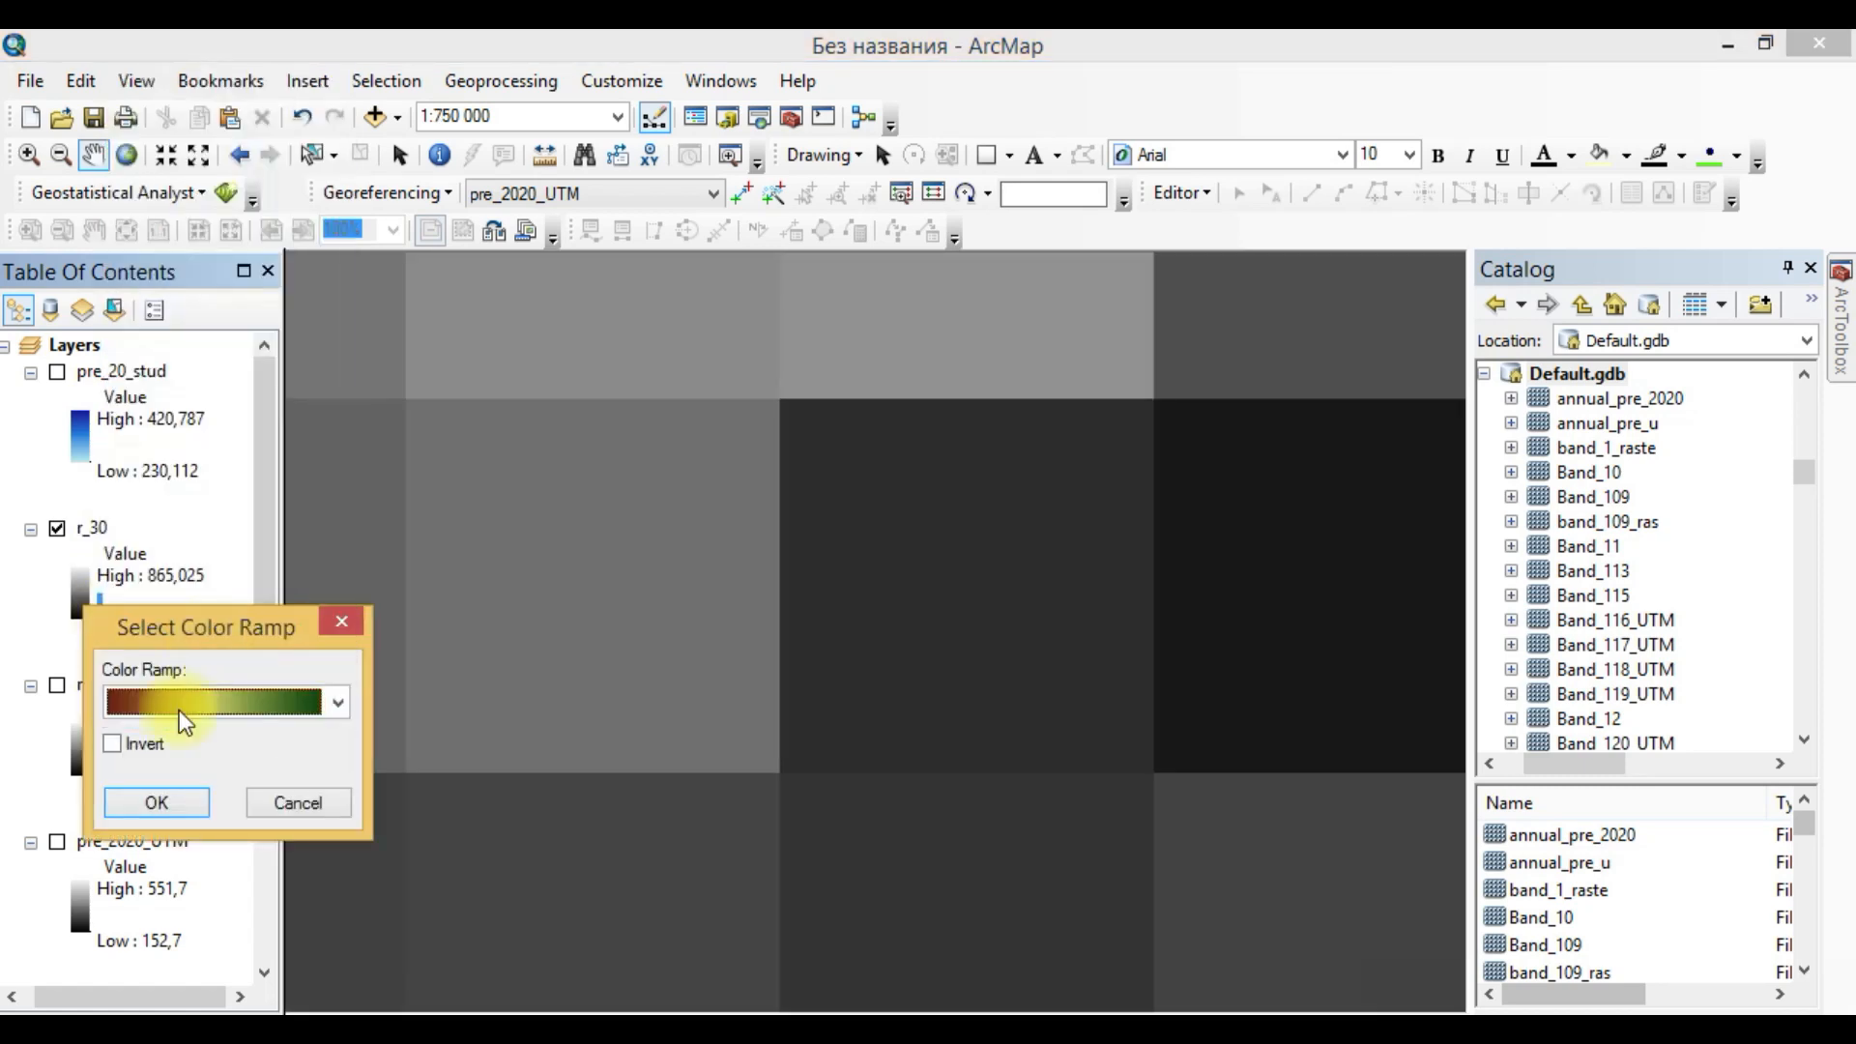
left_click(156, 803)
scroll(613, 764, "down", 5)
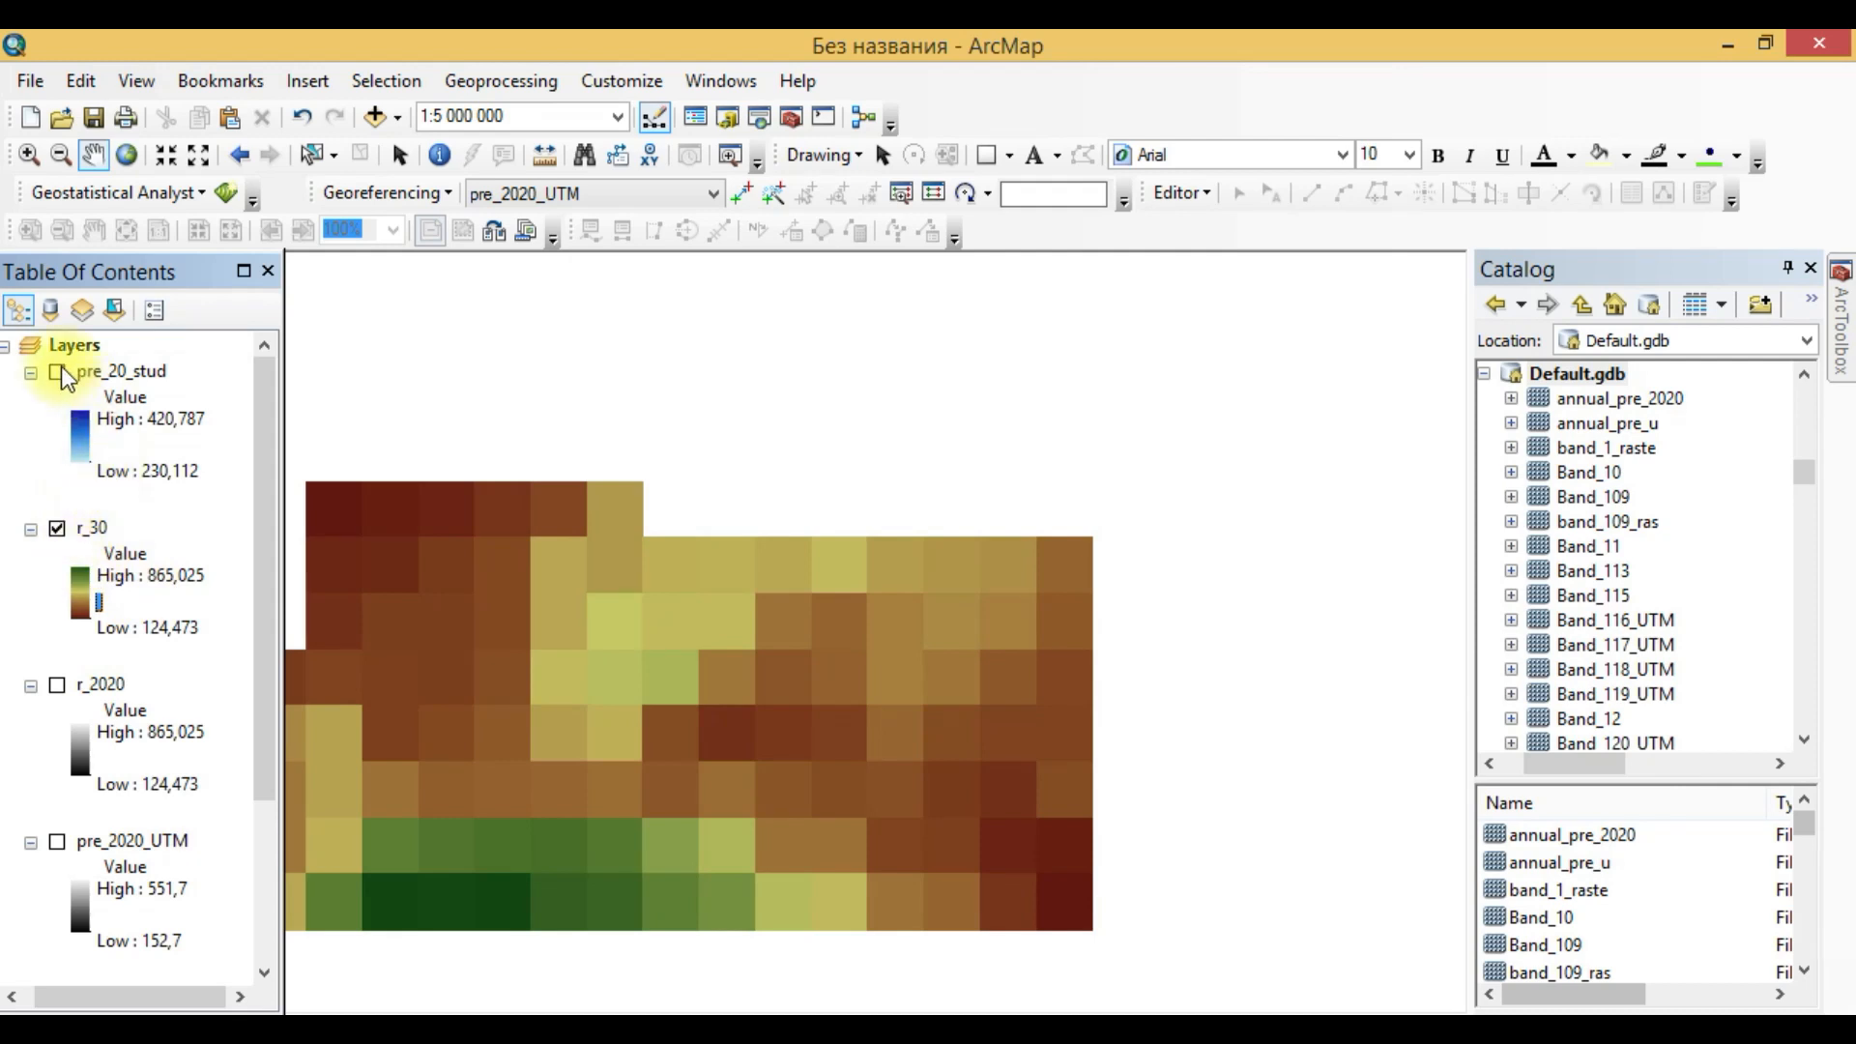
Turn on the pre_20_stud layer and set up Extract by Mask with r_30 as input raster and pre_20_stud as mask.
left_click(56, 371)
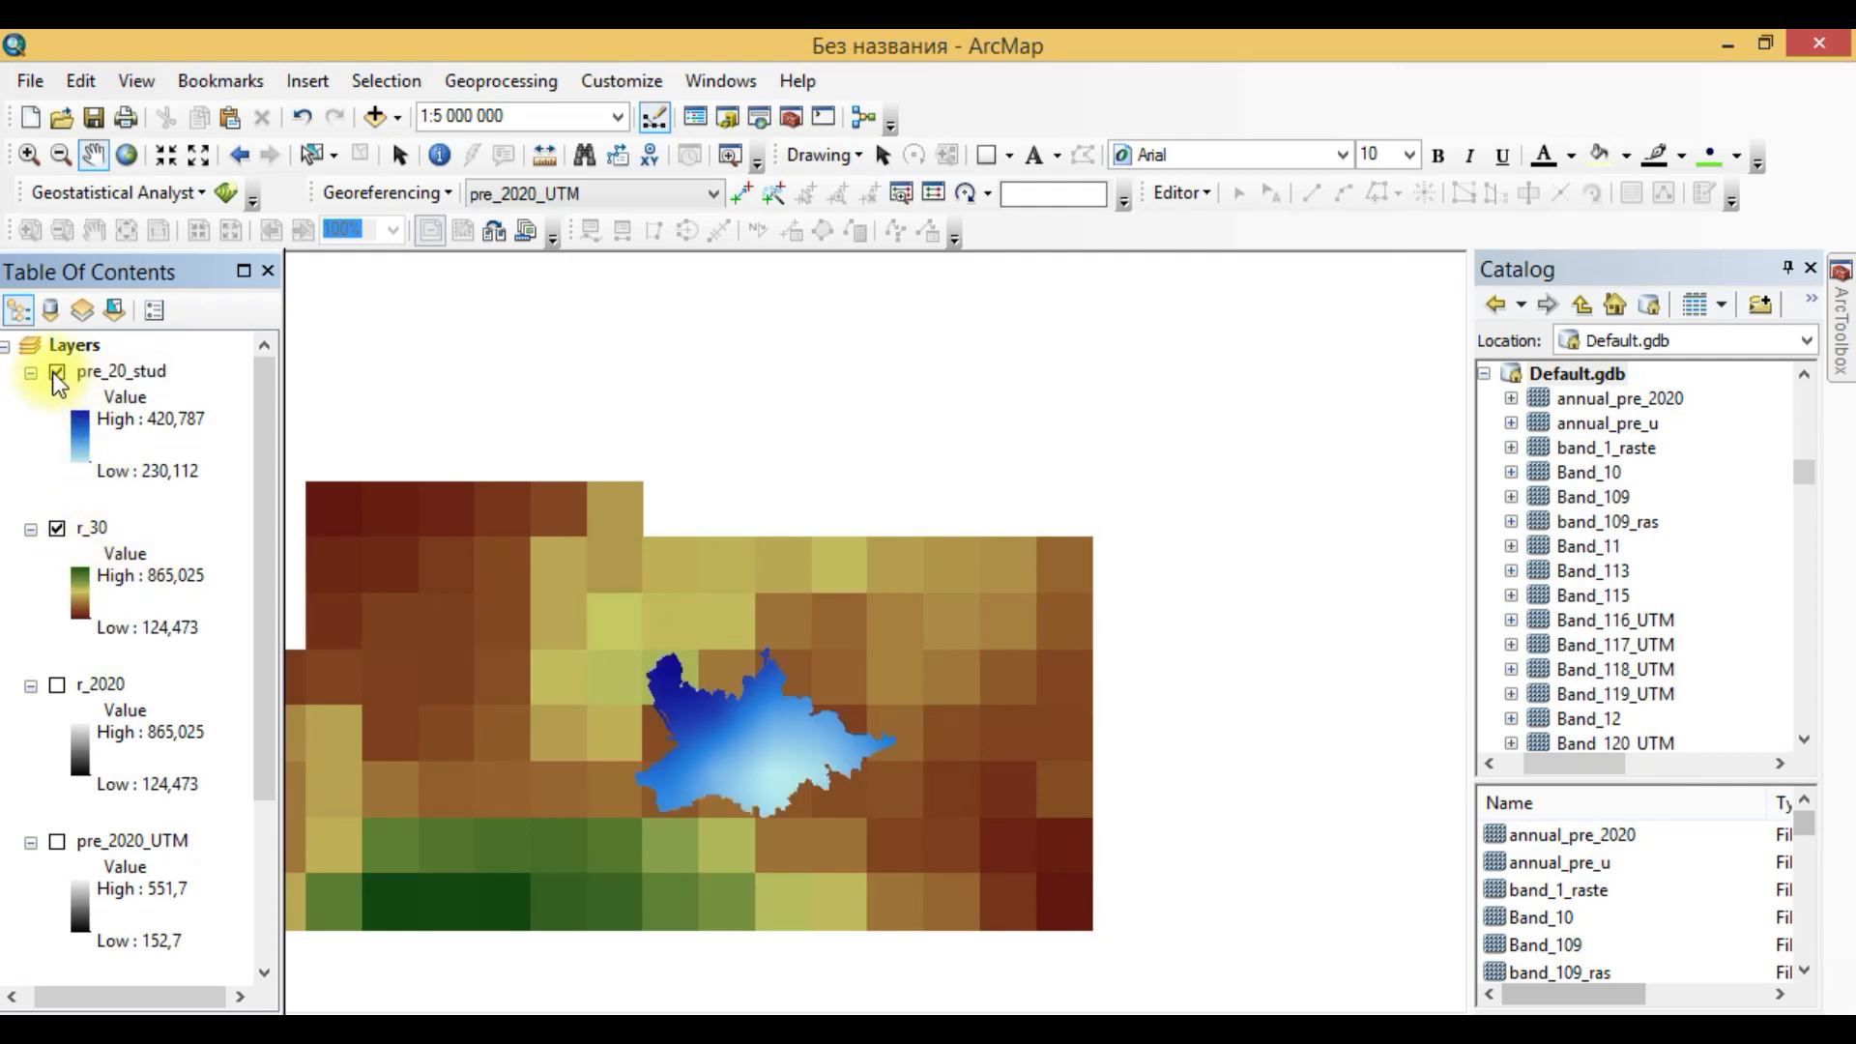
mouse_move(1842, 319)
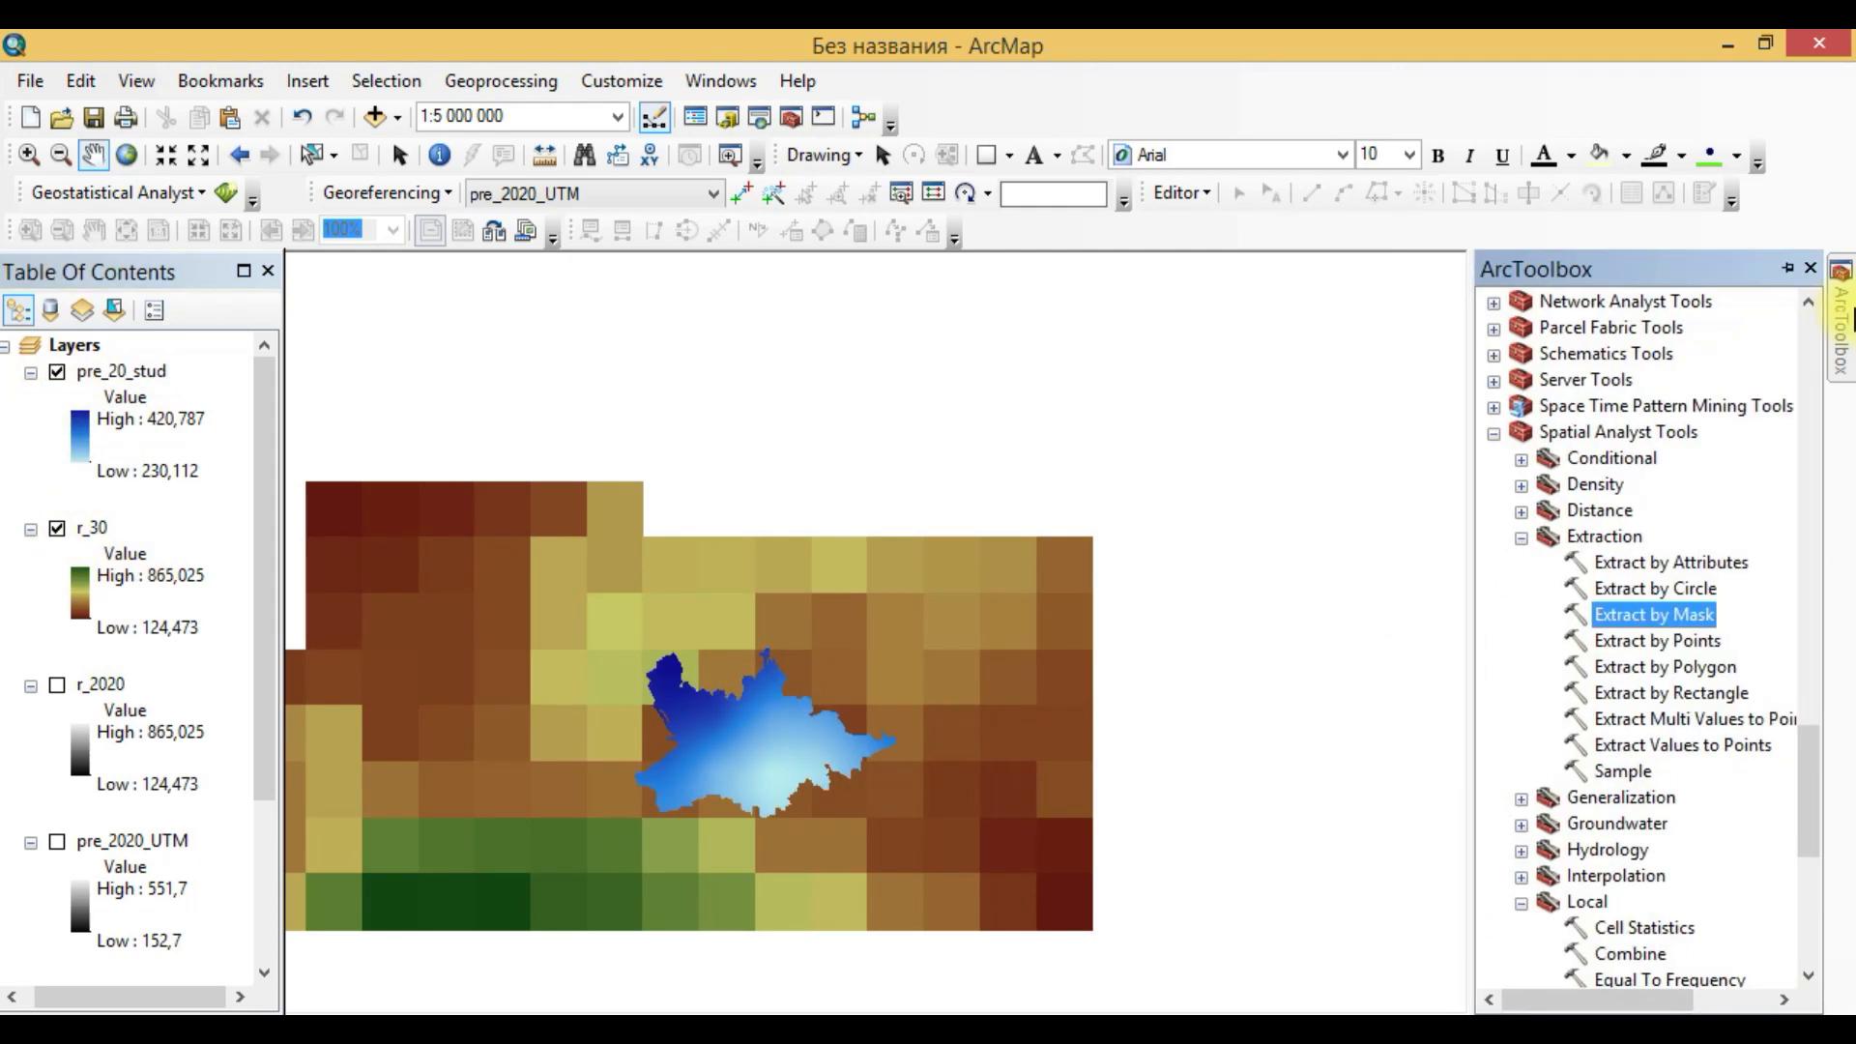
double_click(1661, 614)
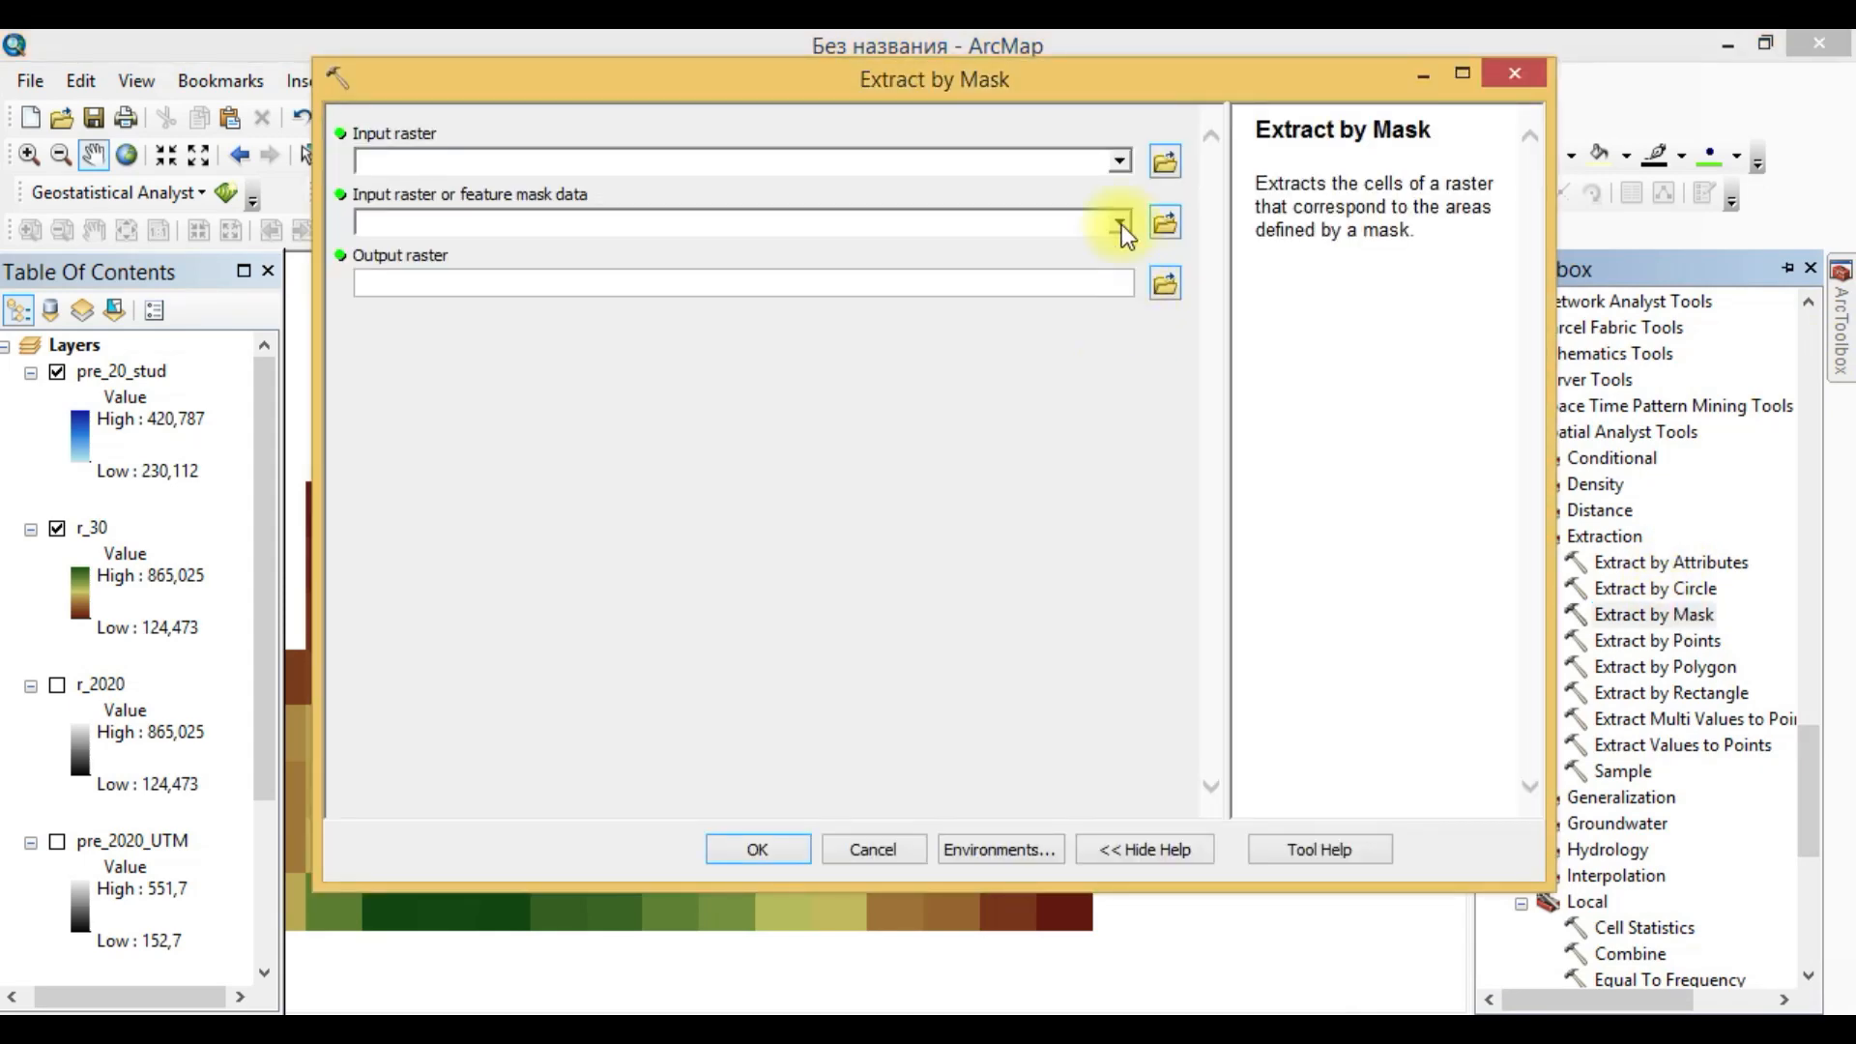
left_click(1118, 160)
scroll(454, 290, "up", 5)
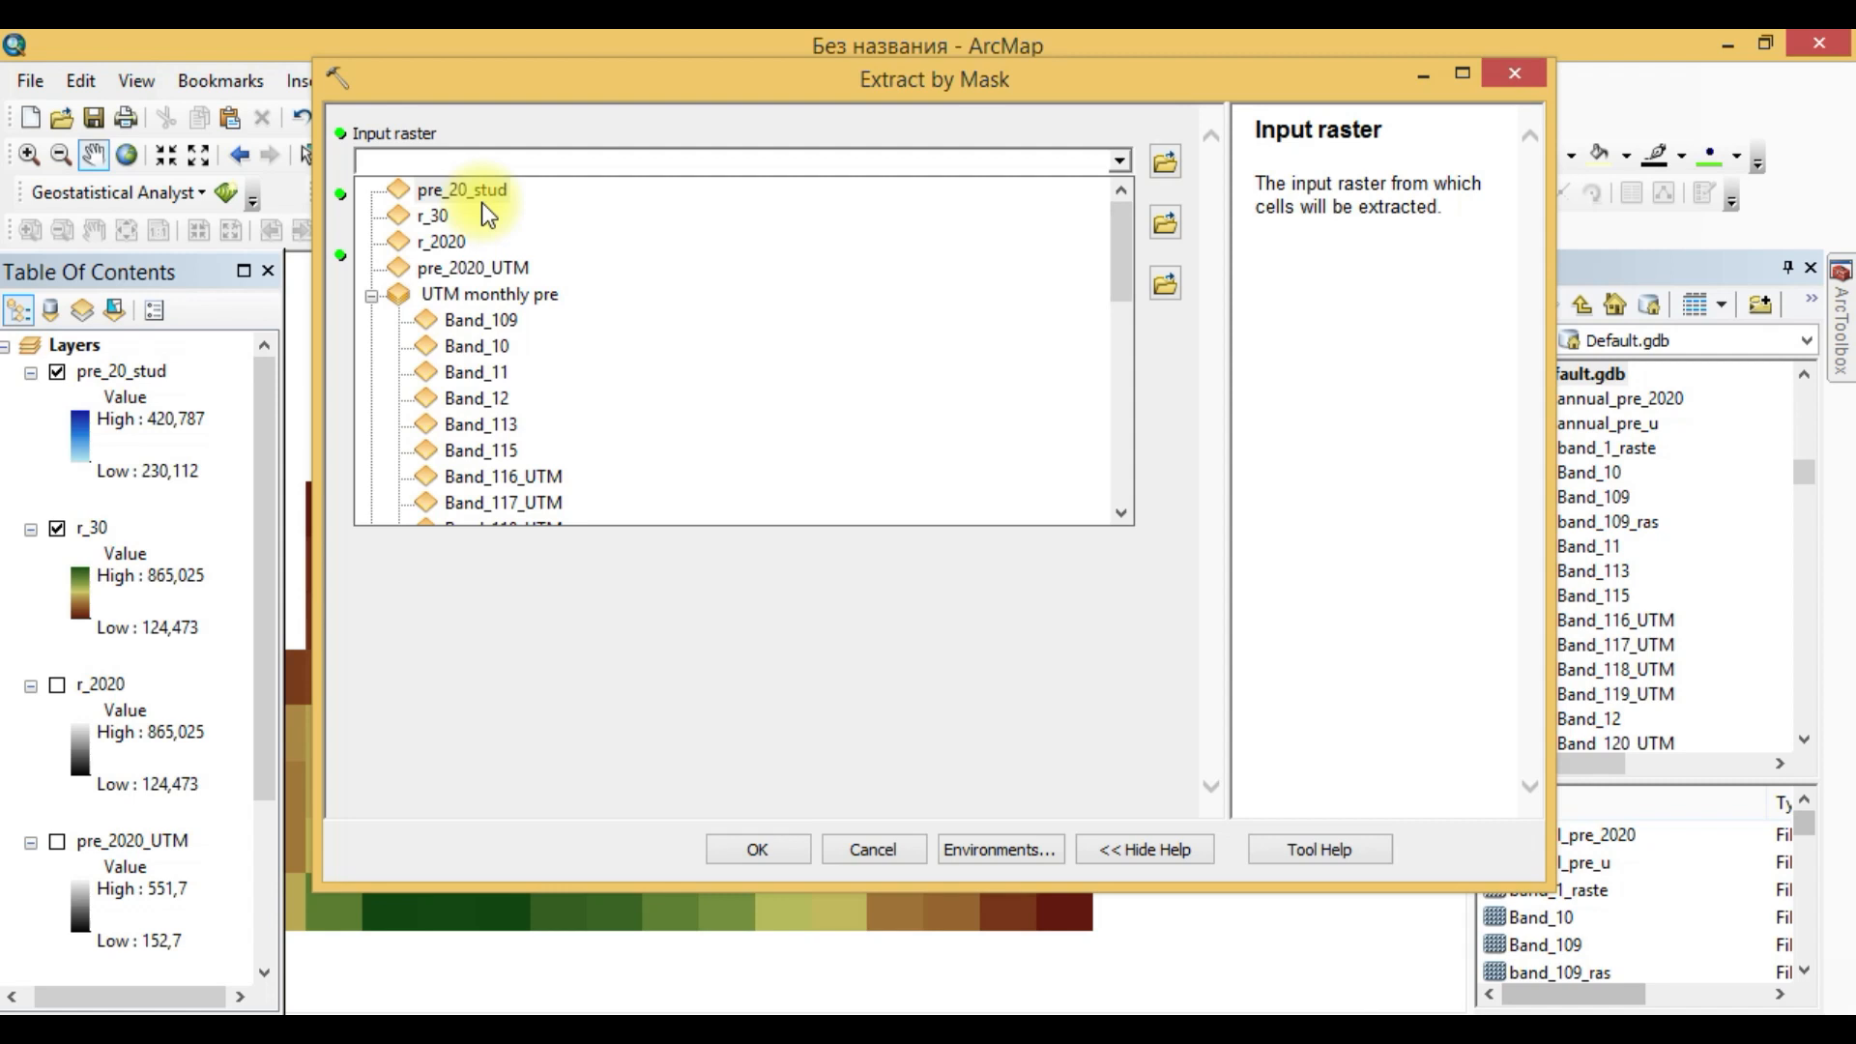
left_click(442, 218)
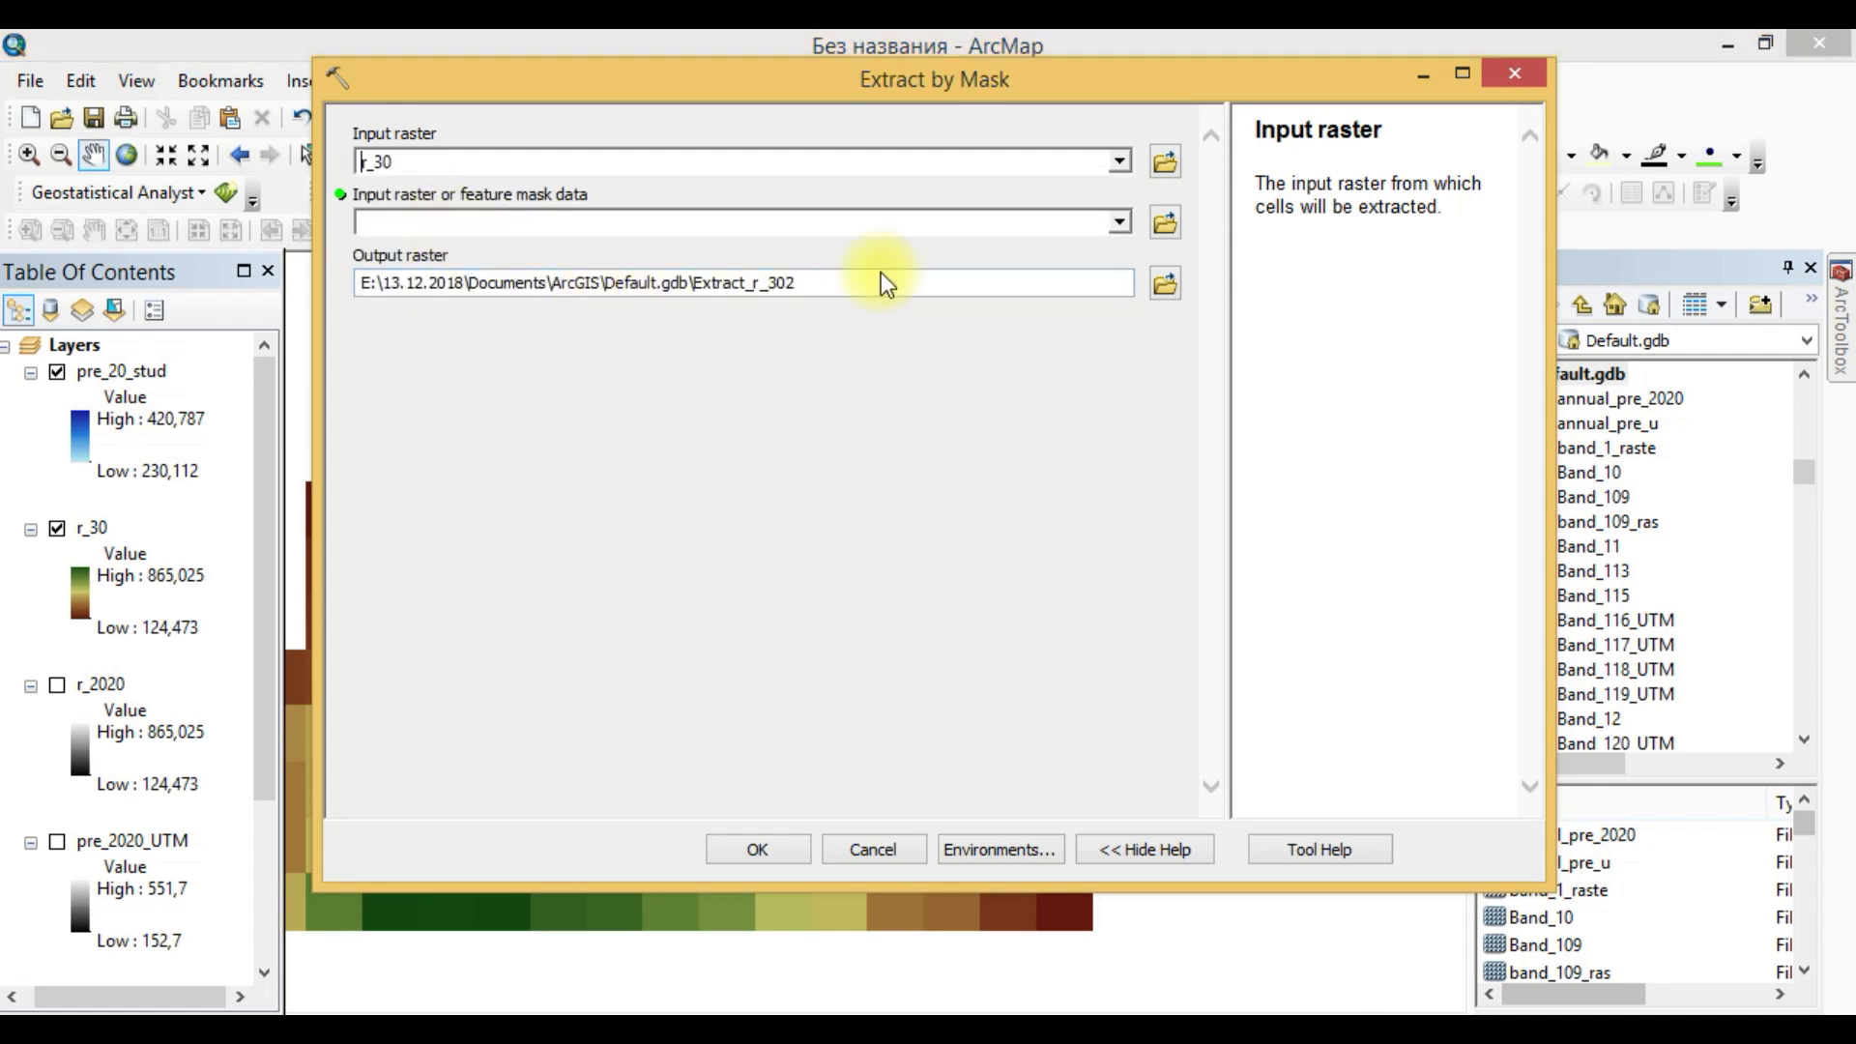
left_click(1120, 222)
scroll(543, 294, "up", 8)
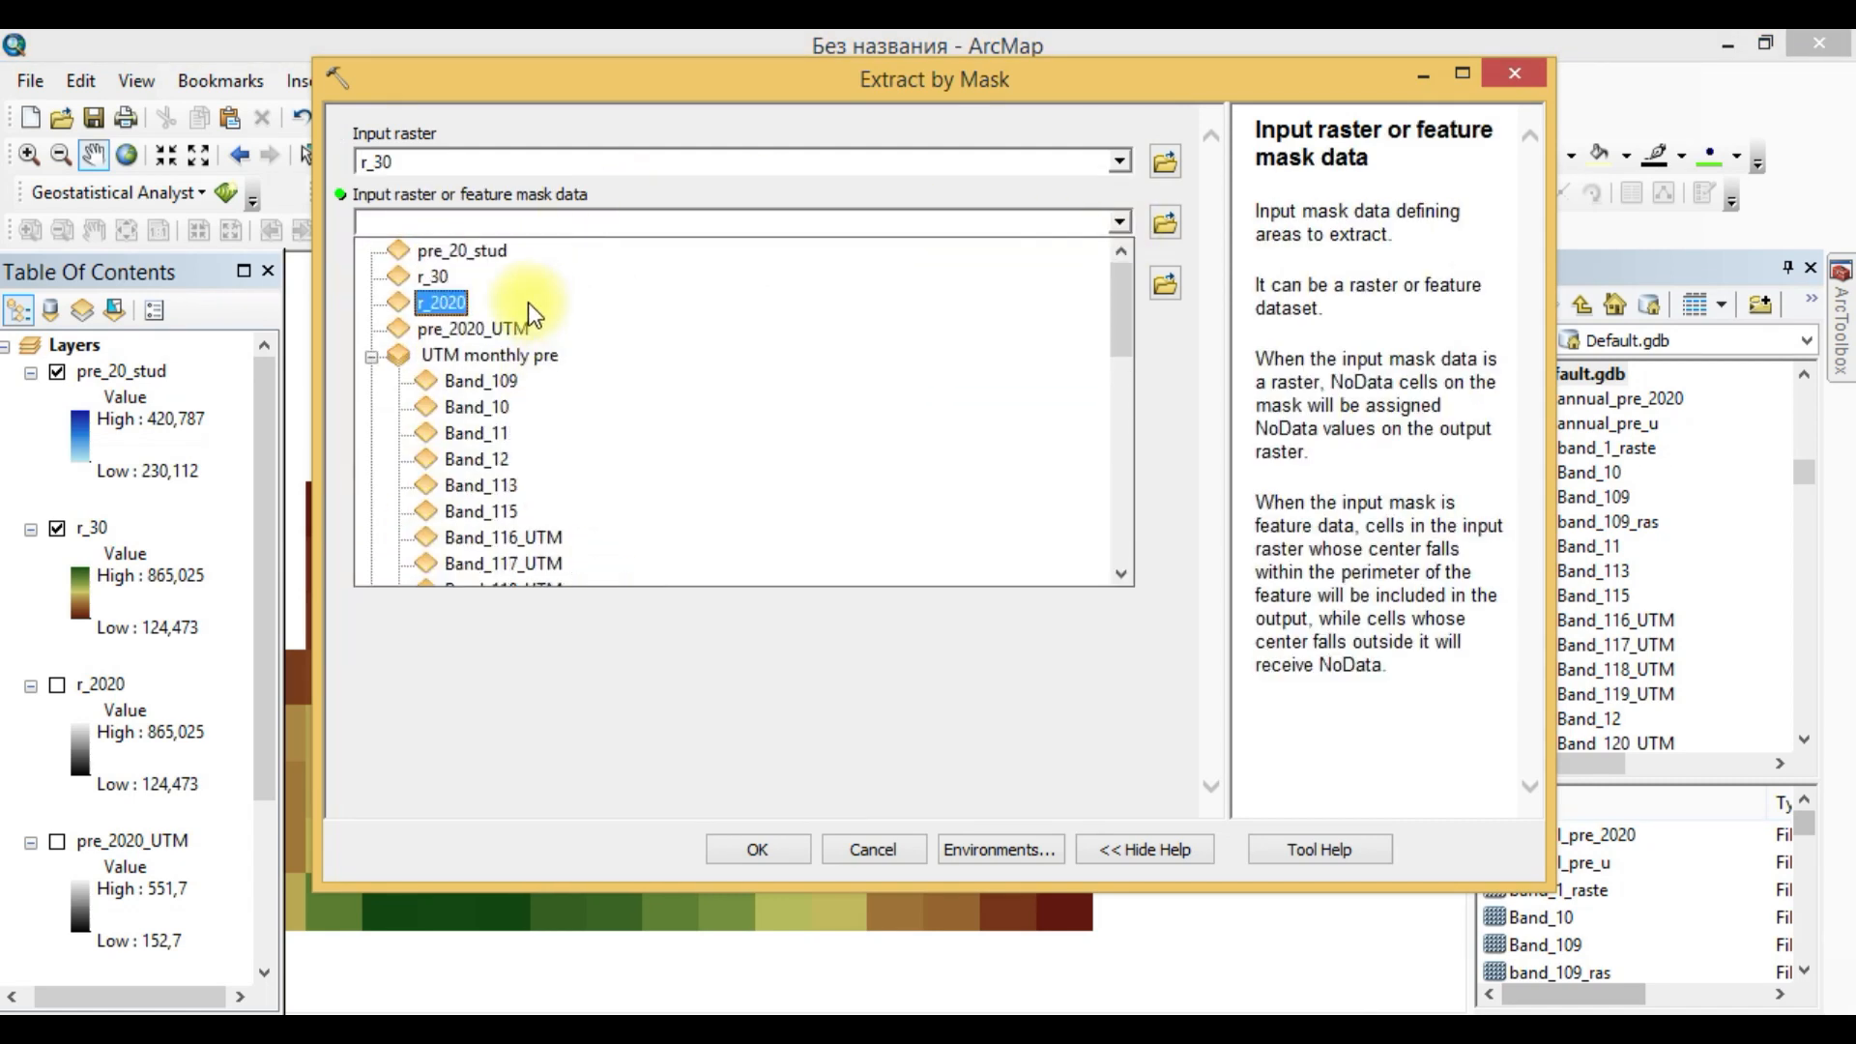
left_click(480, 254)
Name the mask extraction's output raster R_sta_30 in the R_month folder and run the tool.
left_click(1165, 283)
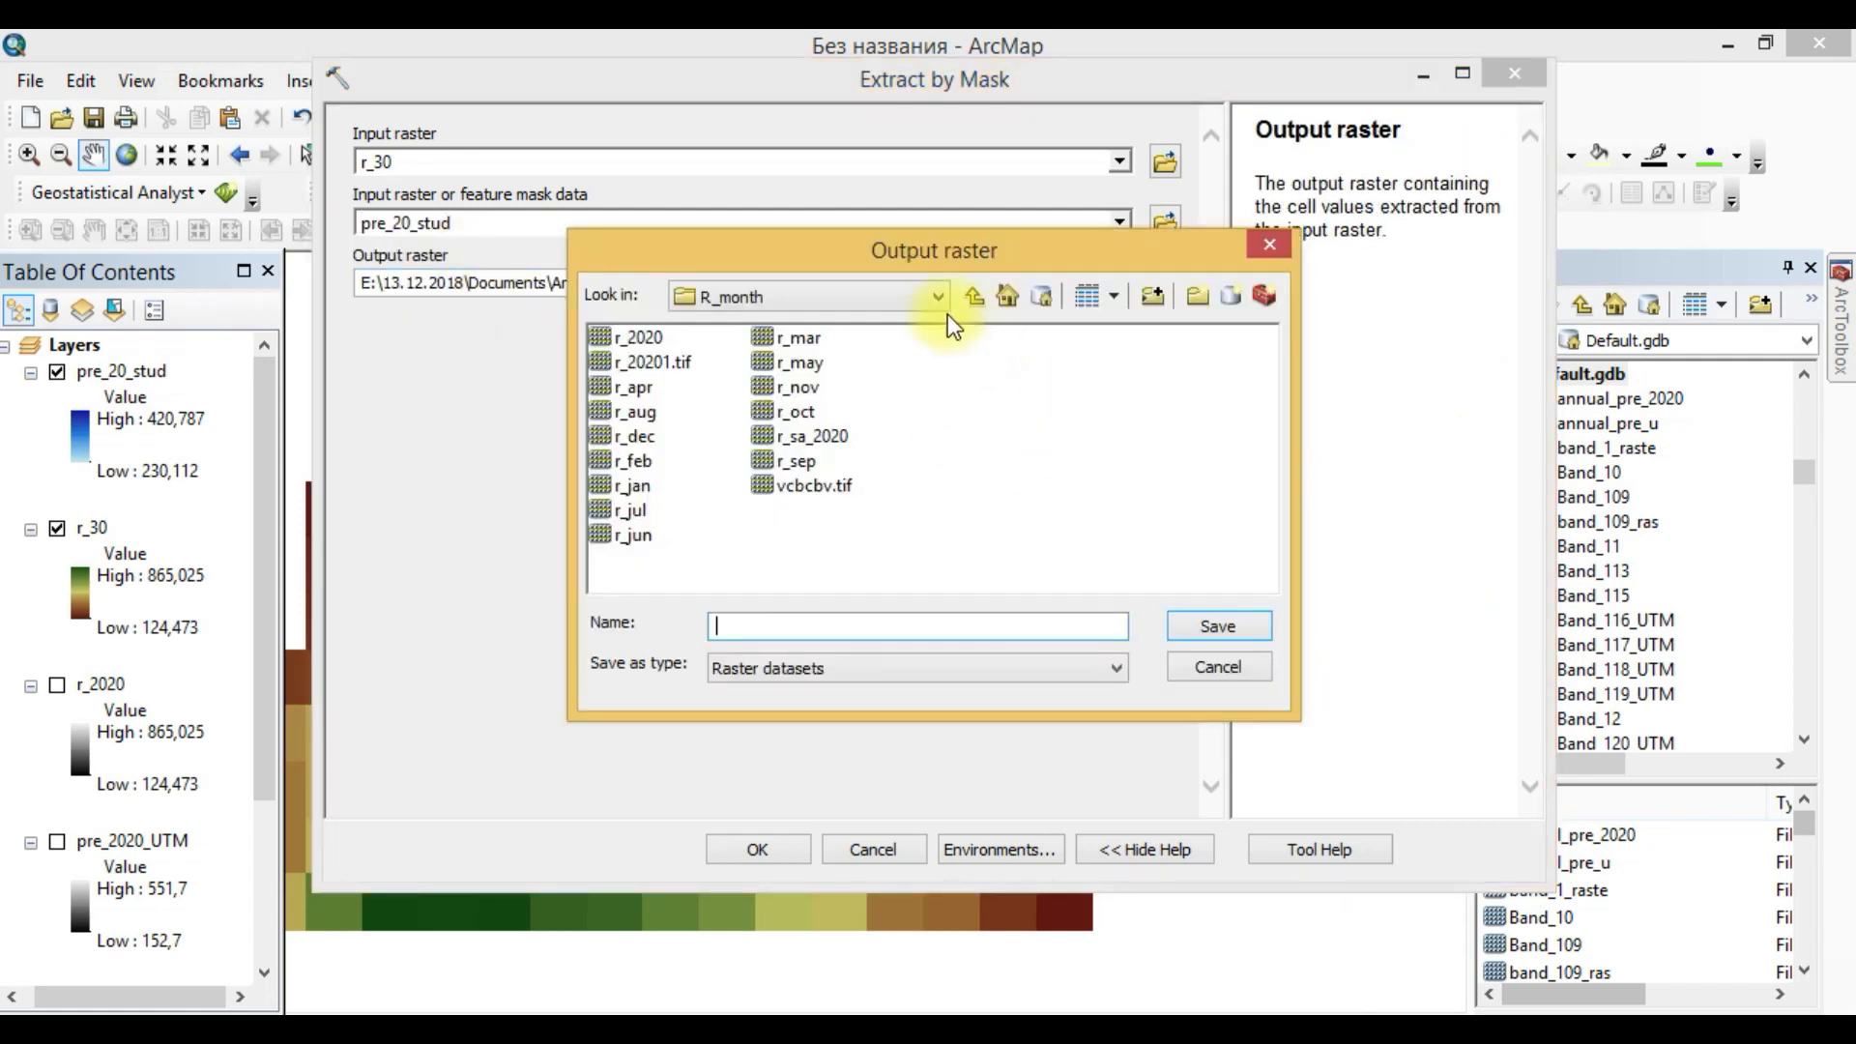
type("R_st")
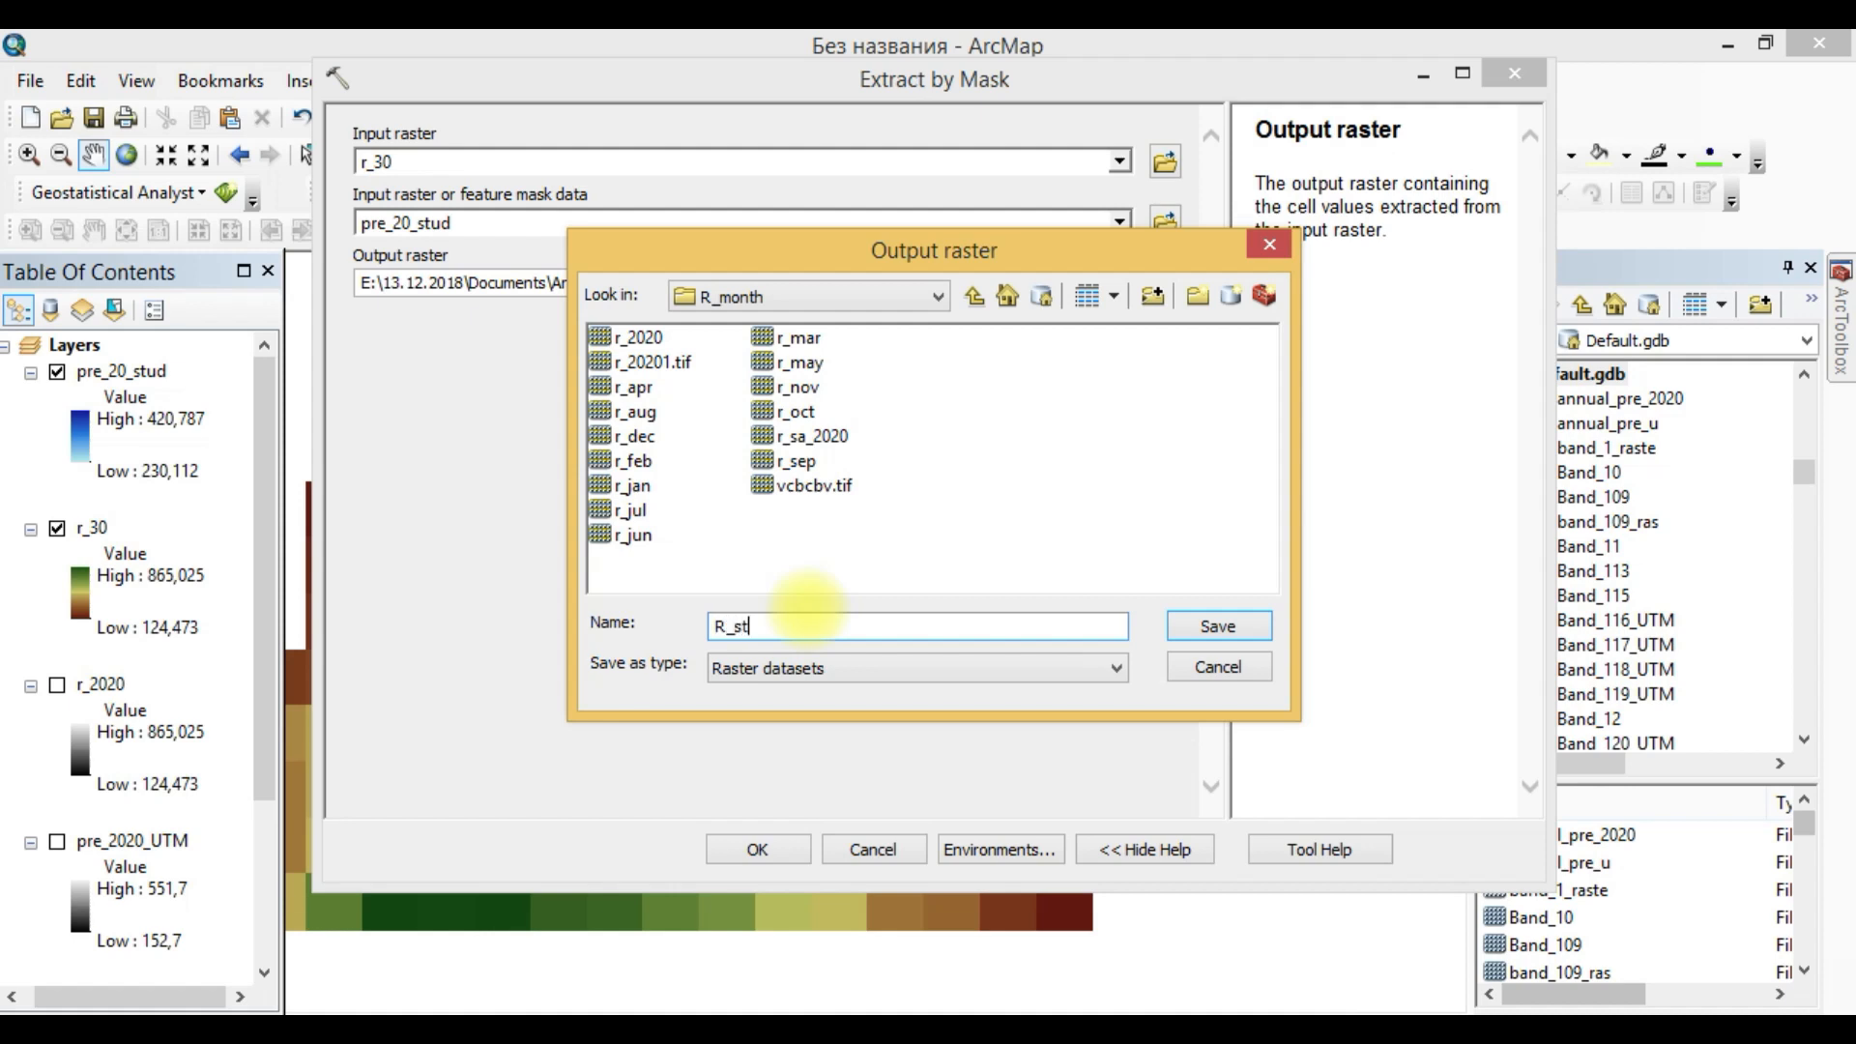
type("a_30")
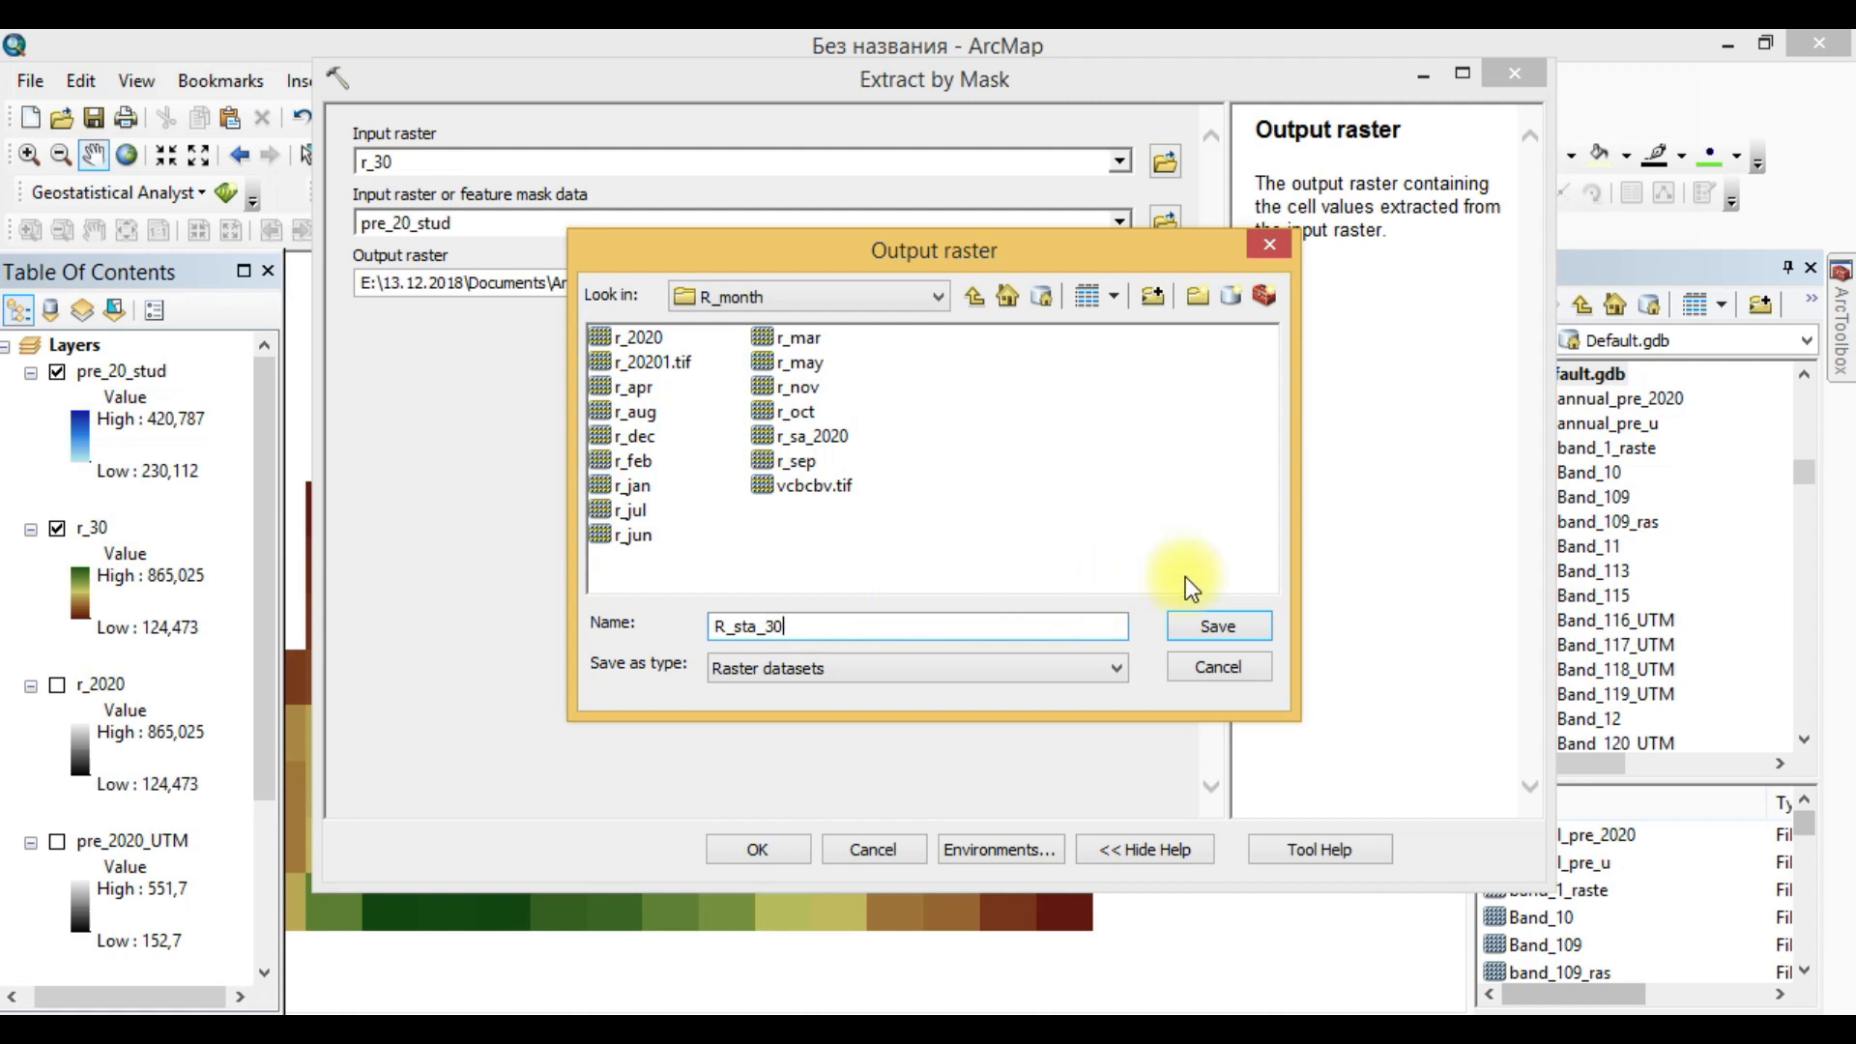
left_click(1251, 630)
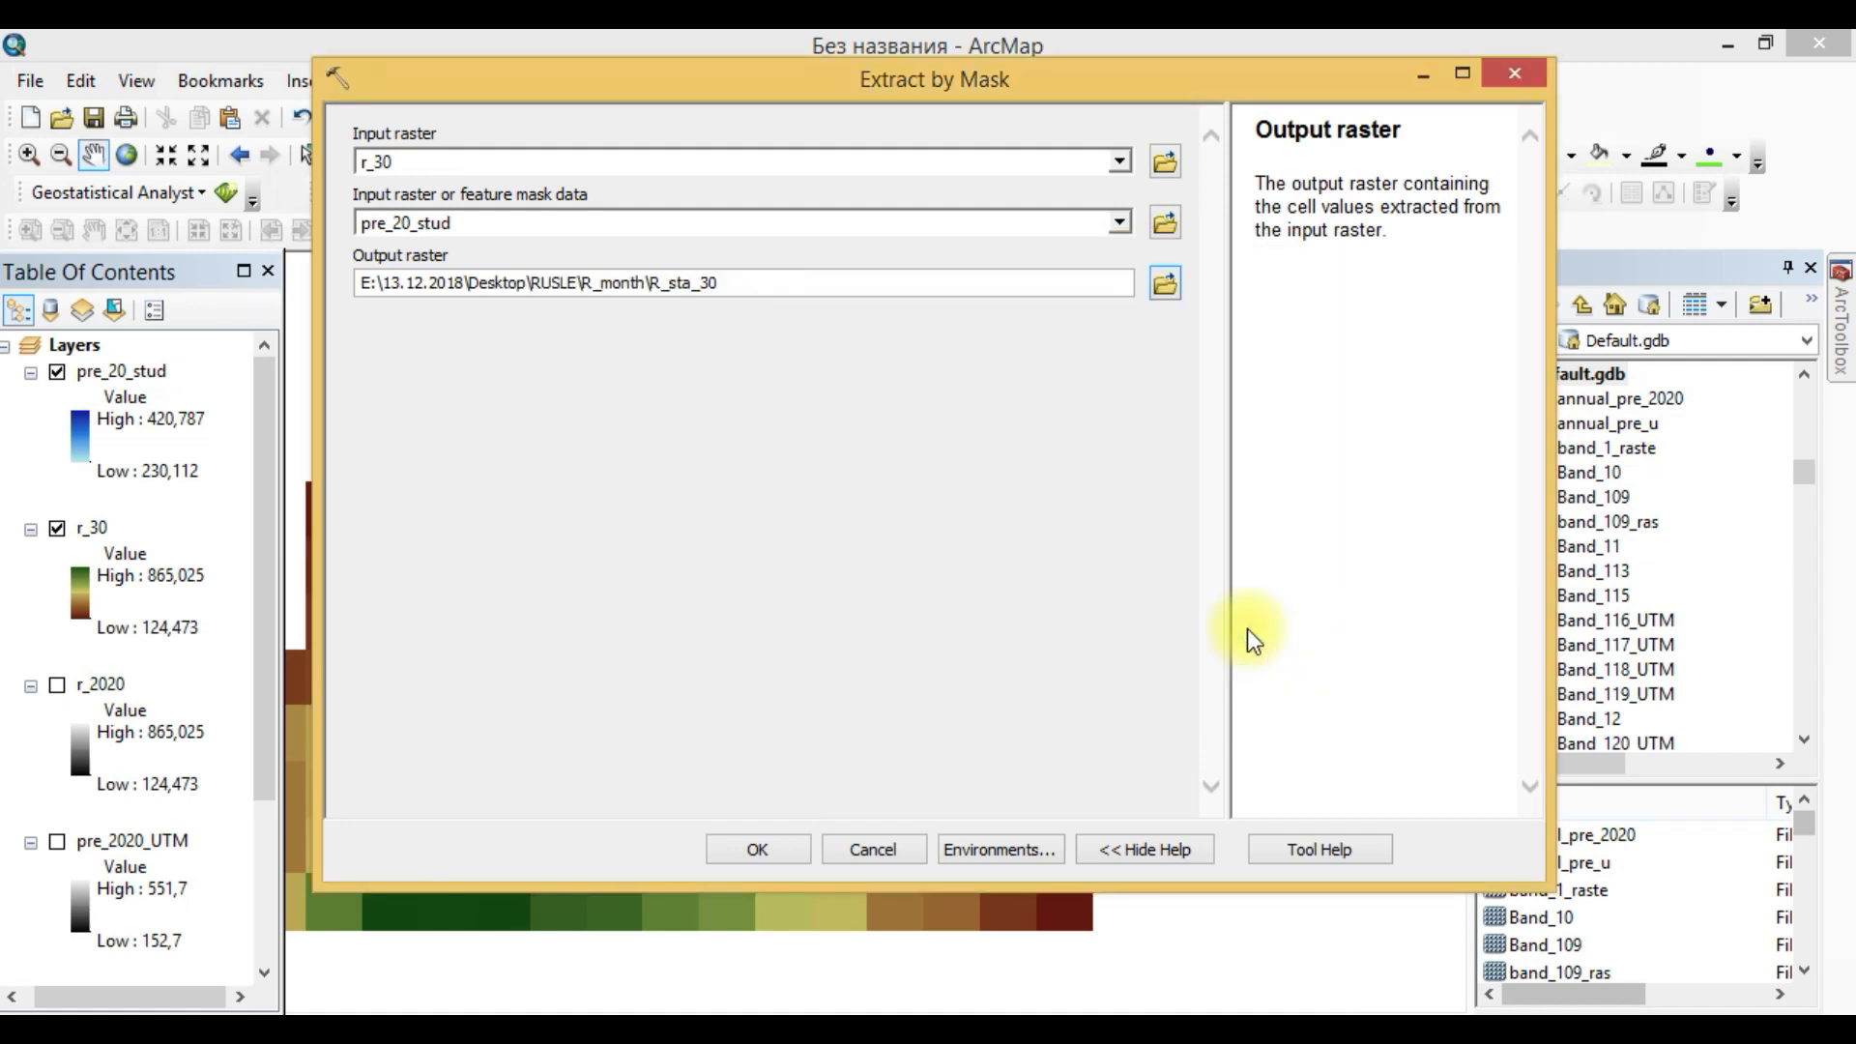
left_click(780, 848)
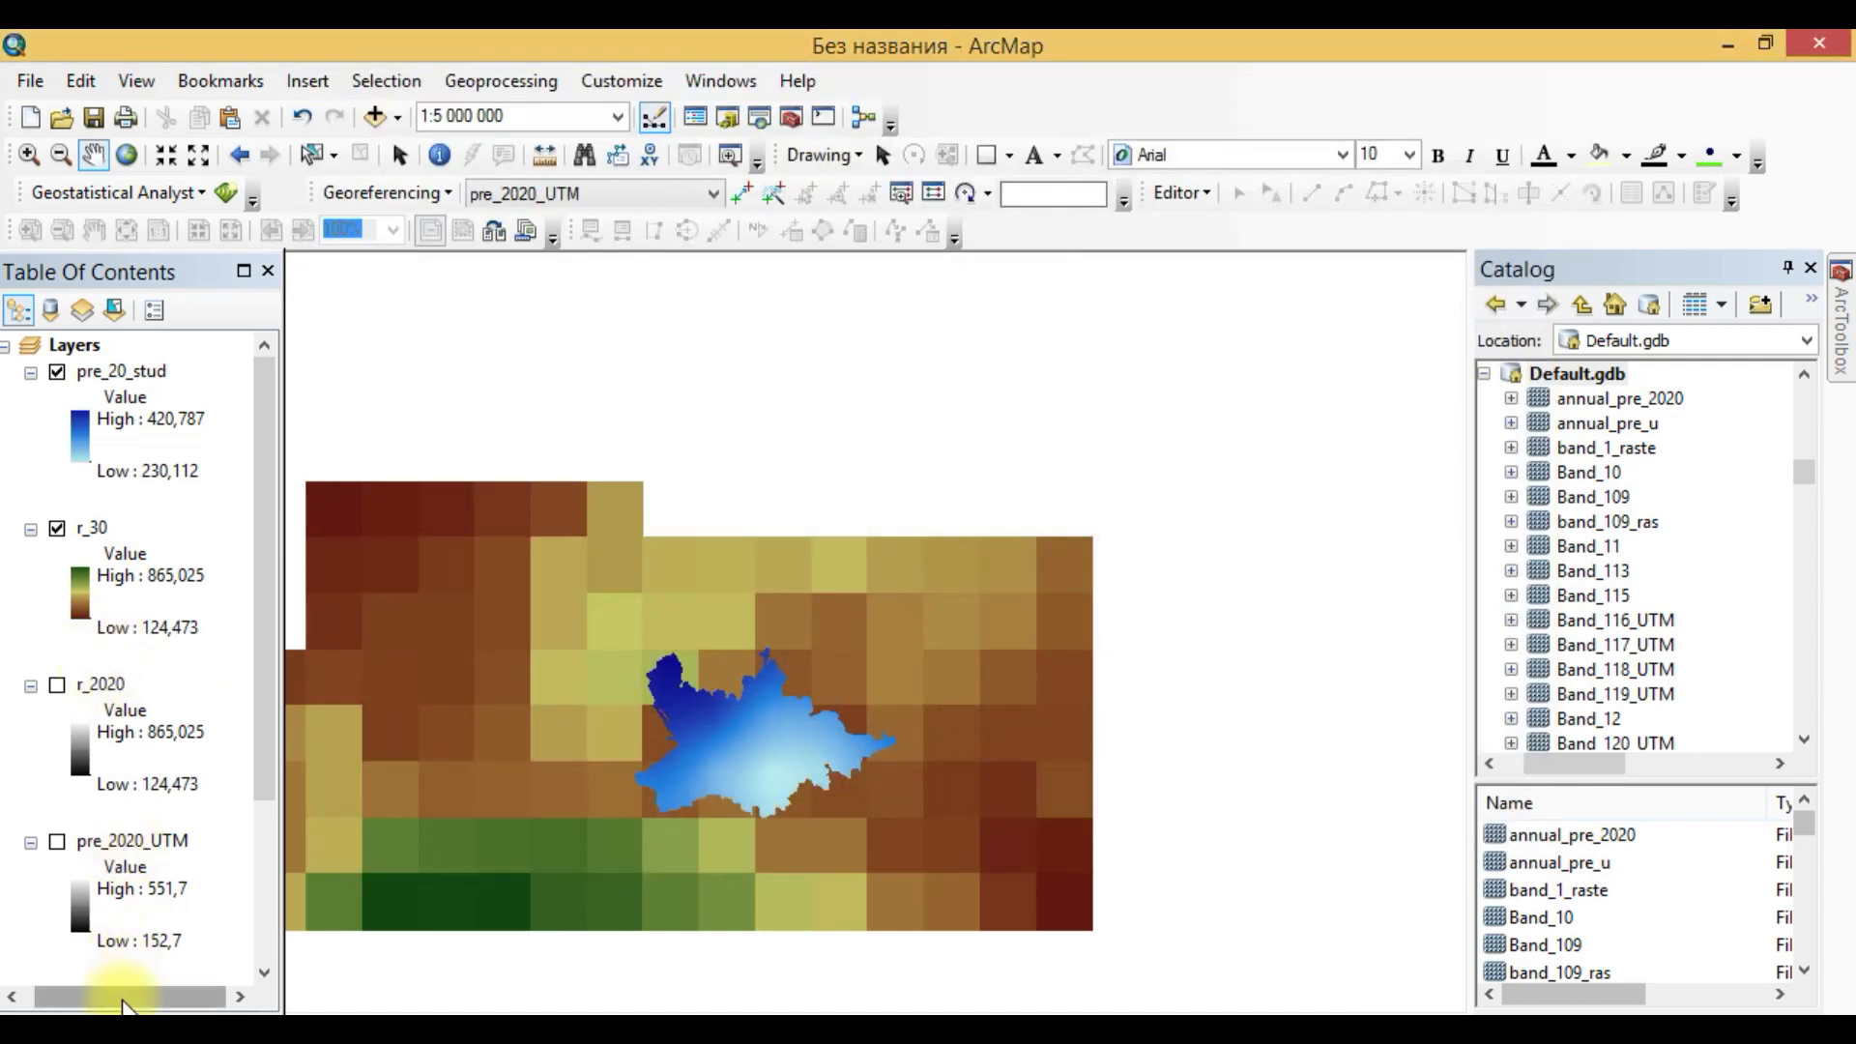
left_click(136, 941)
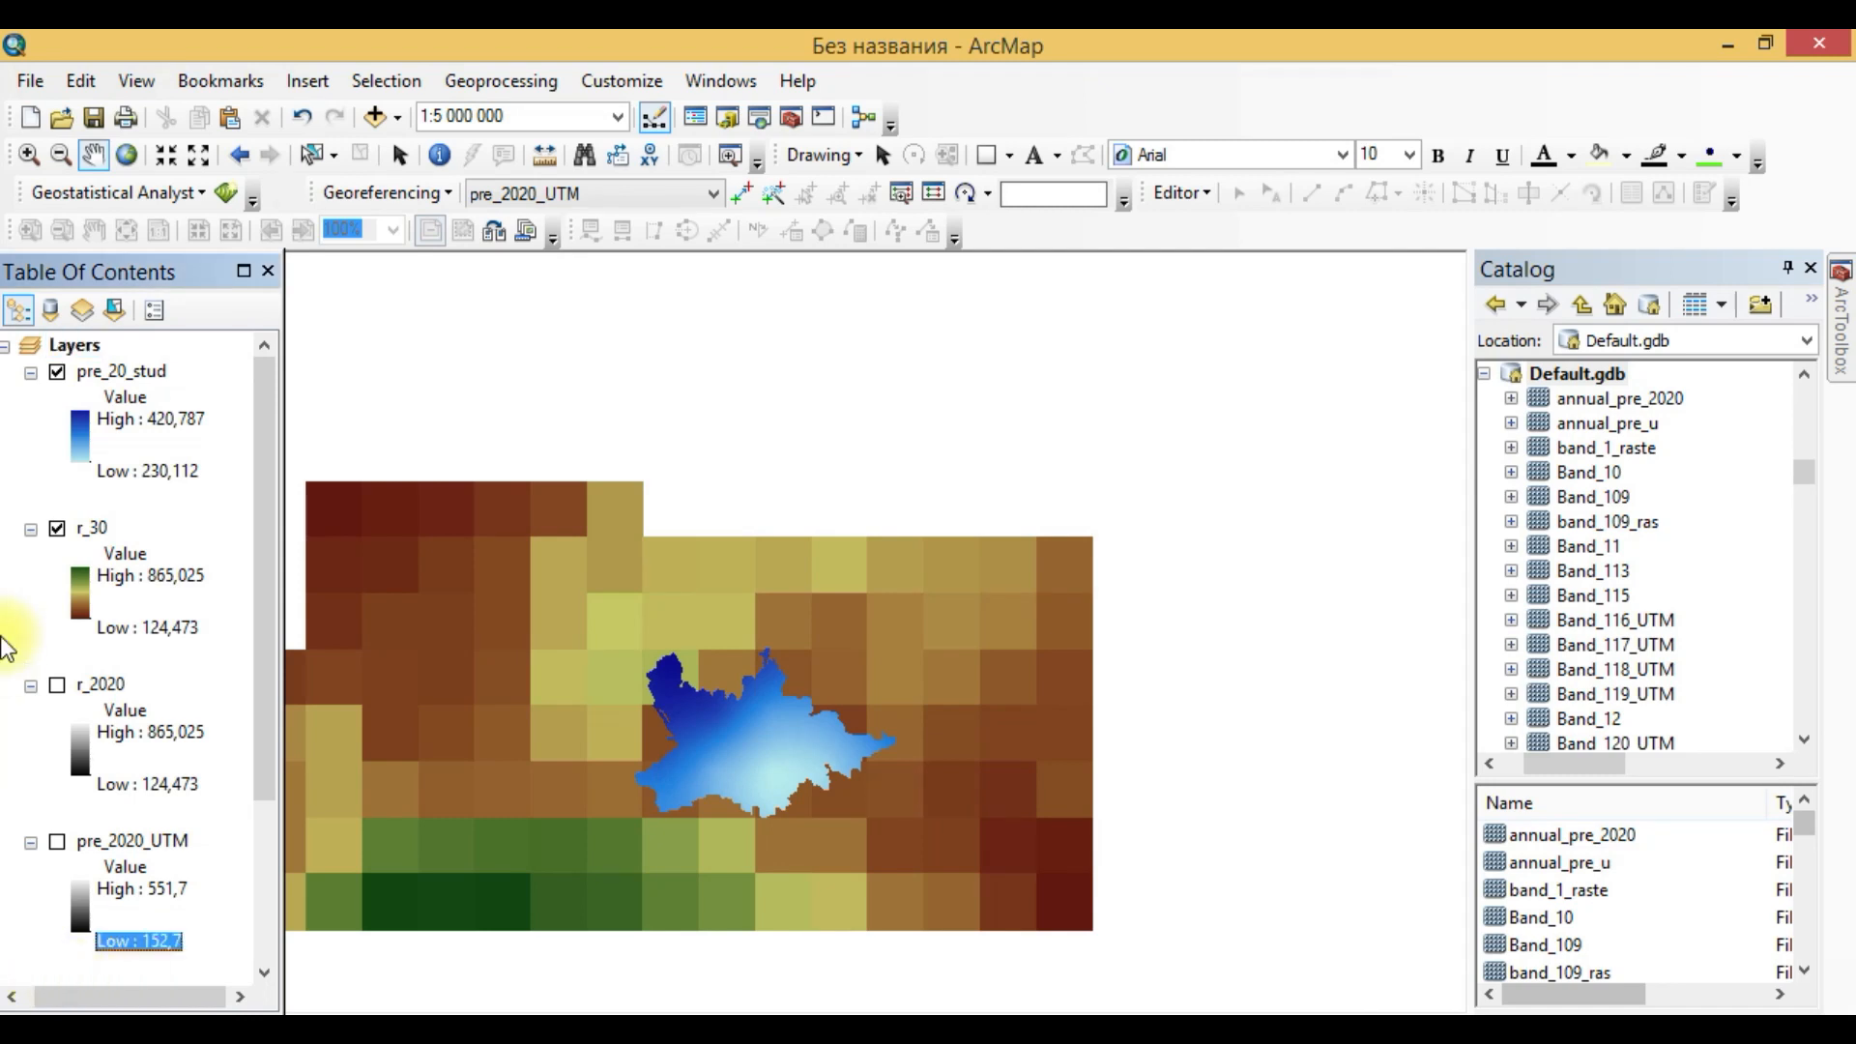
left_click(55, 531)
left_click(55, 532)
right_click(100, 527)
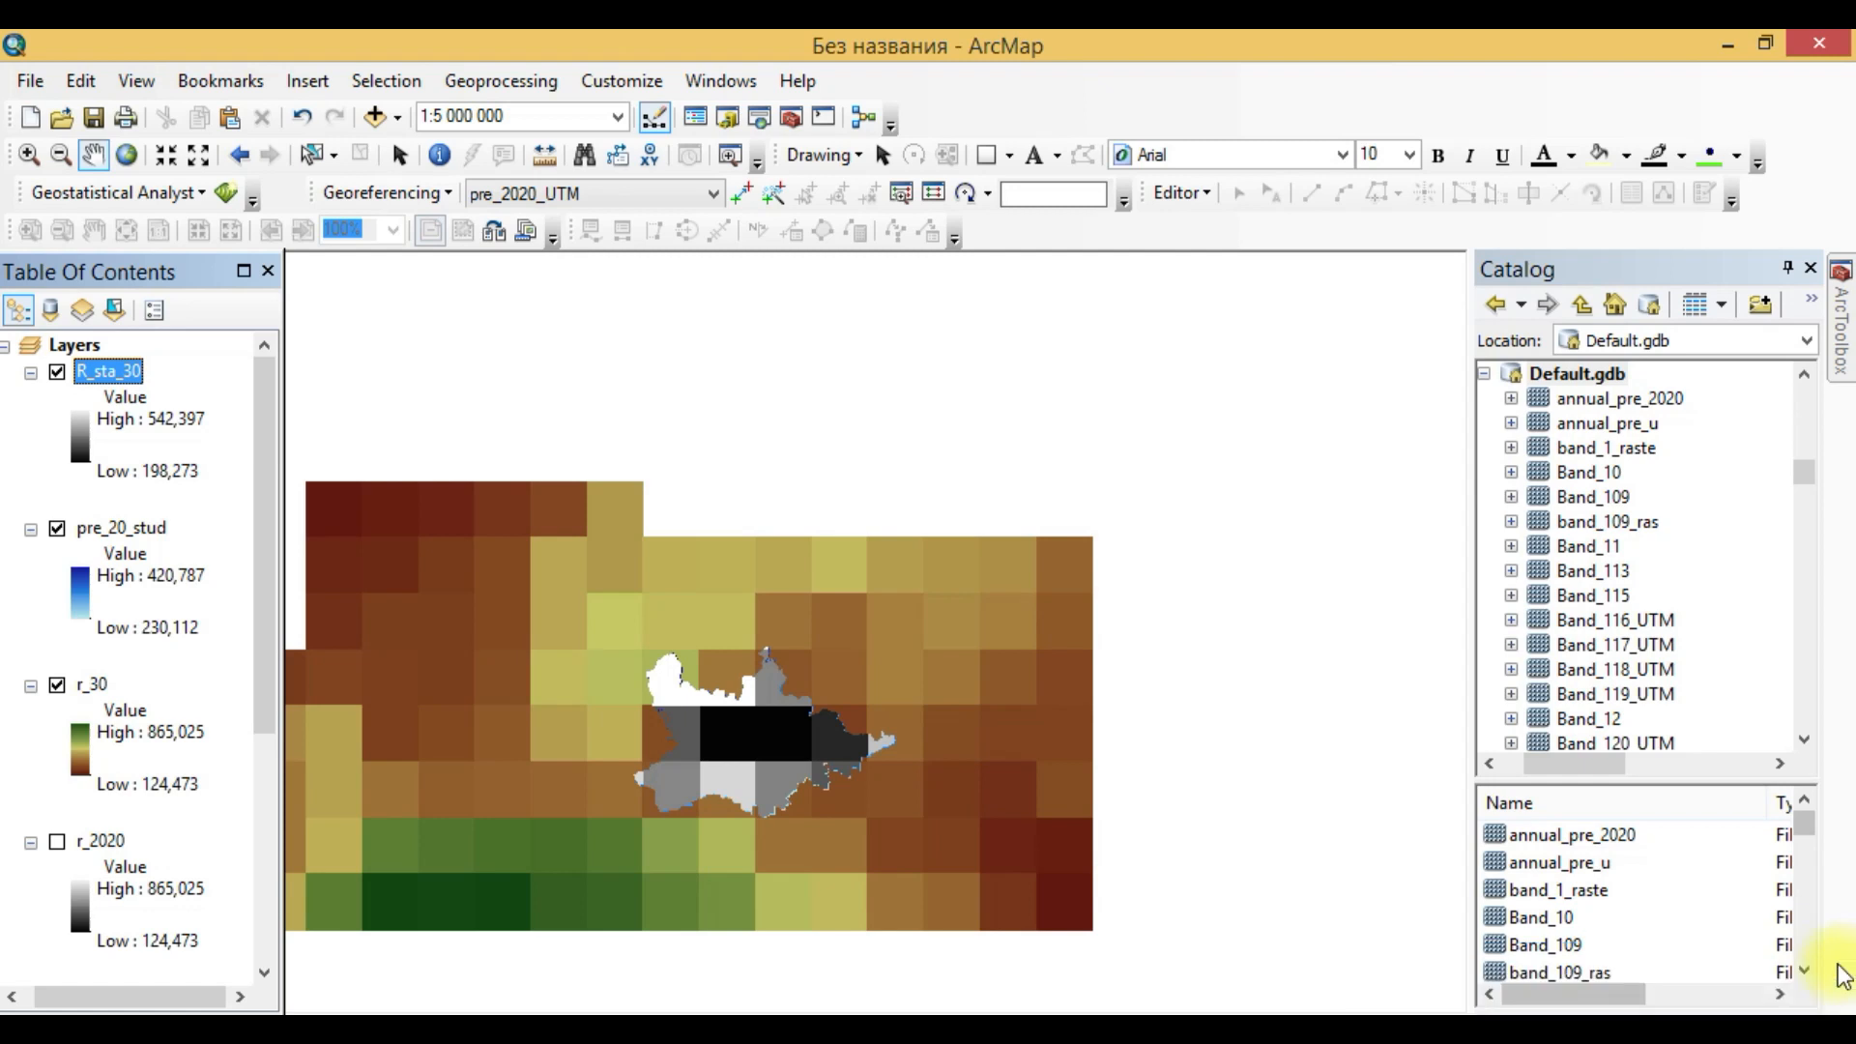
Check the cell size and the number of columns and rows of the R_sta_30 layer.
right_click(84, 364)
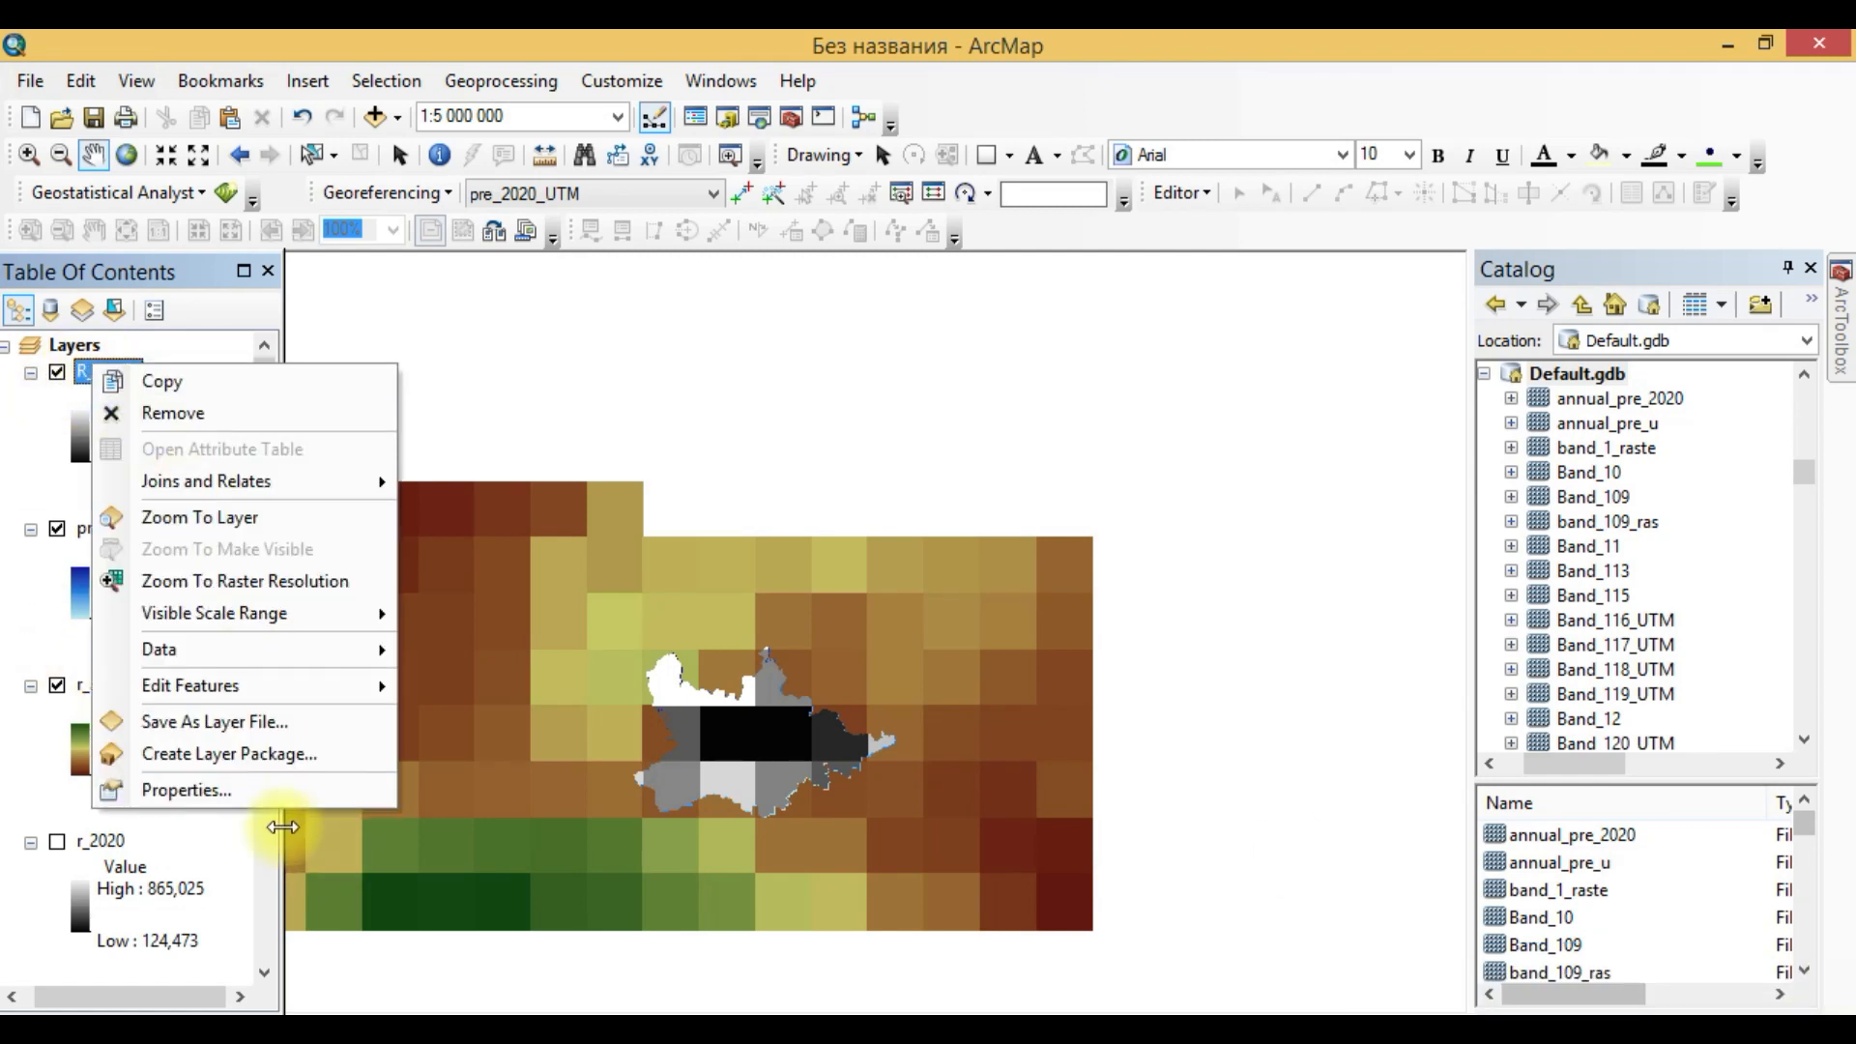
left_click(287, 783)
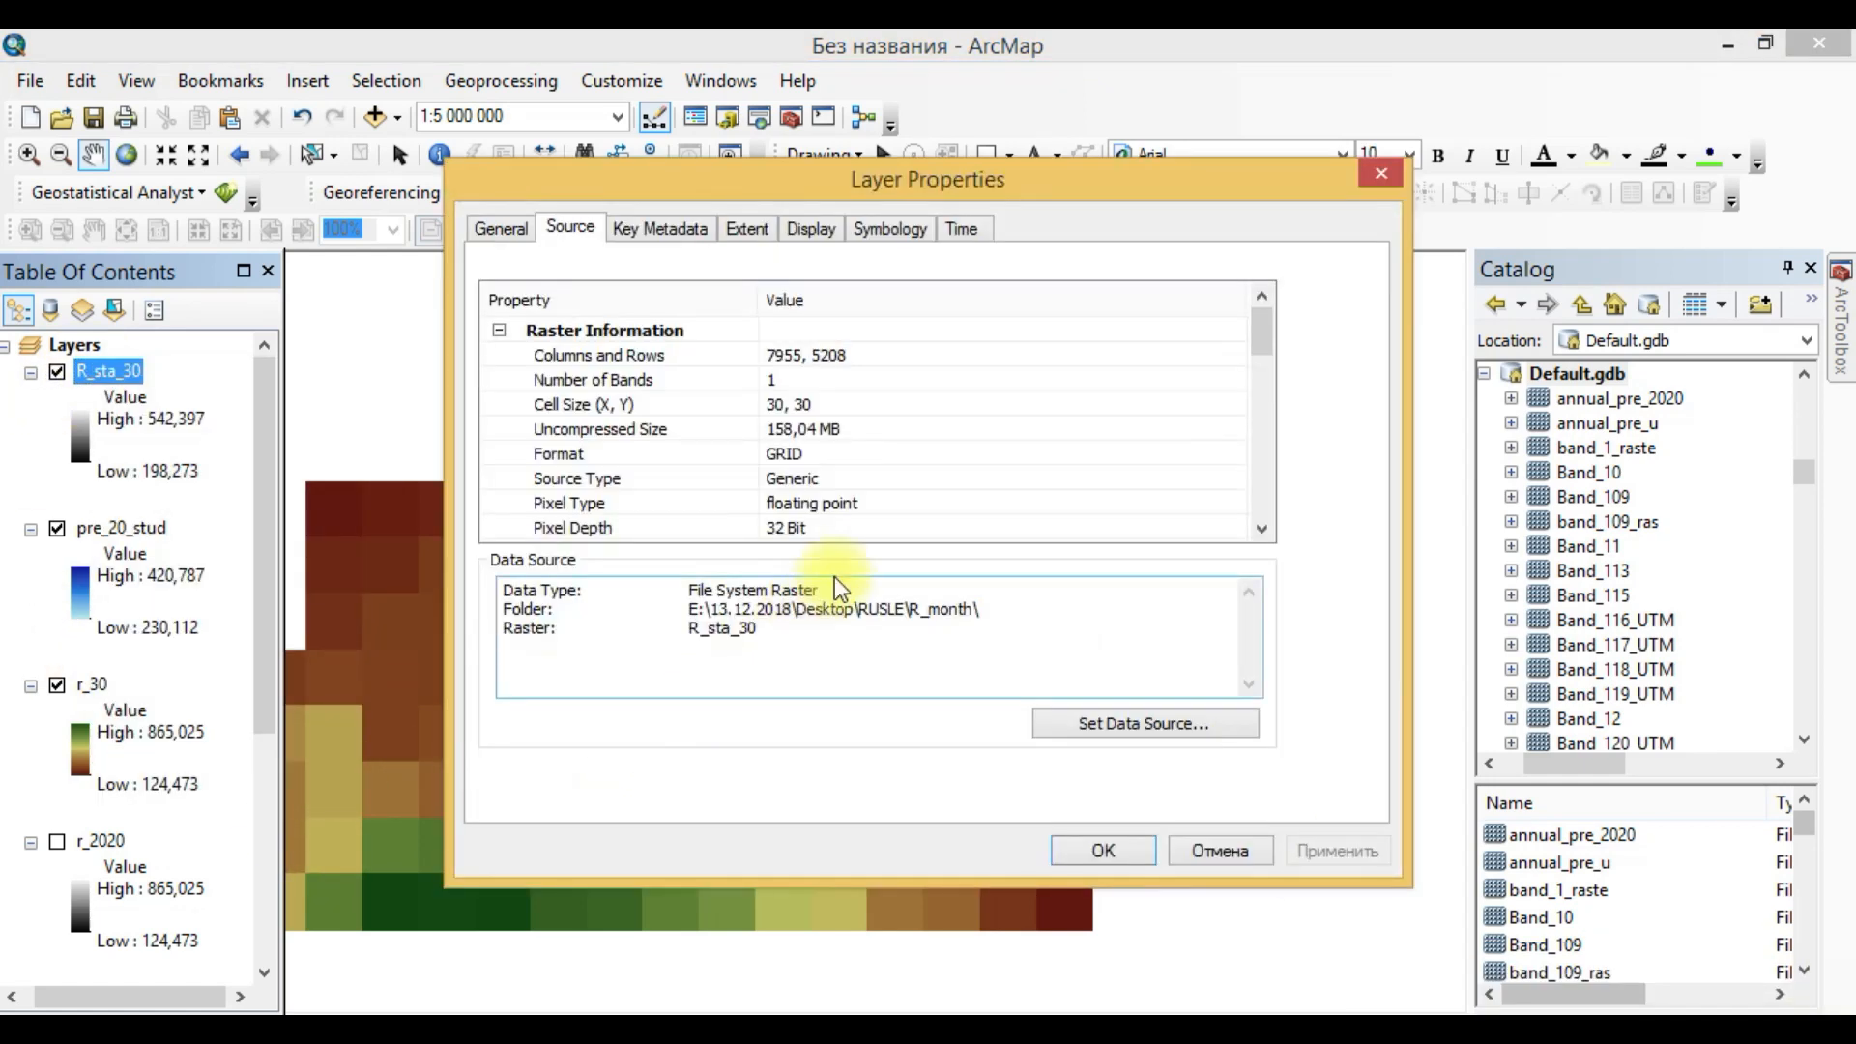
left_click(571, 404)
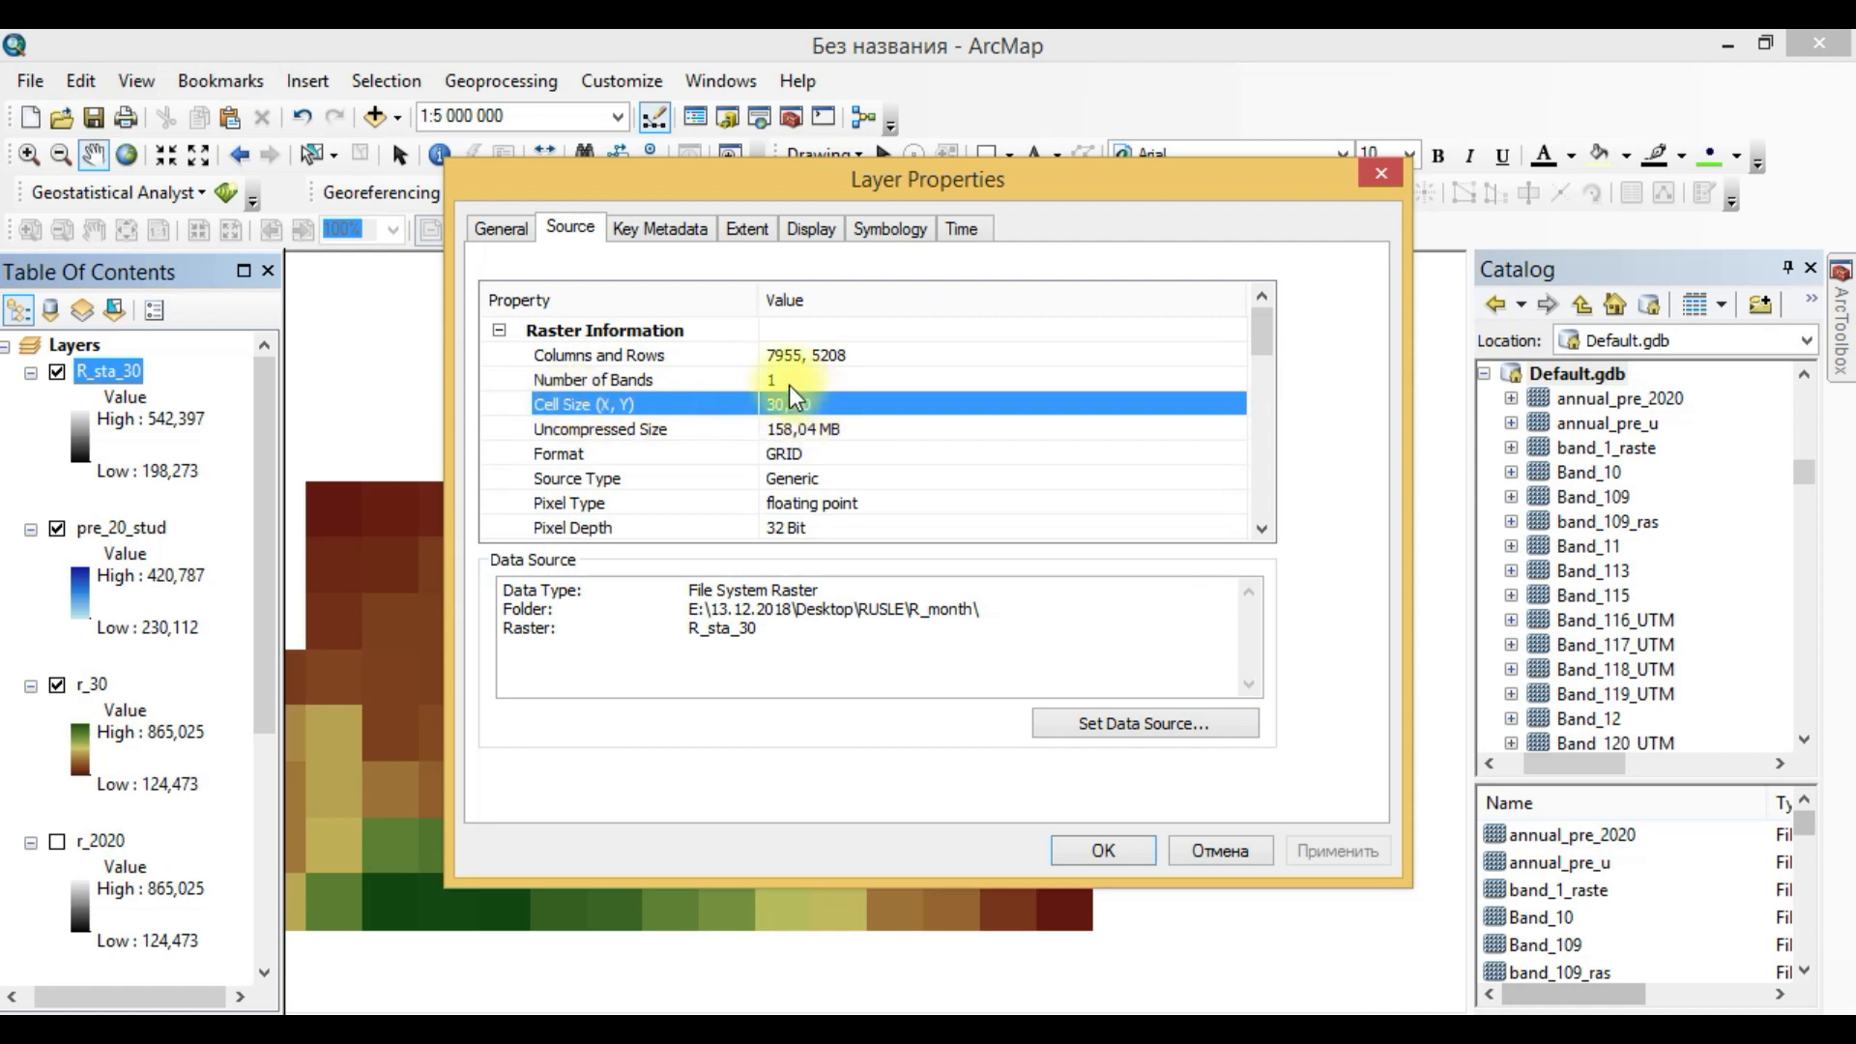
left_click(605, 357)
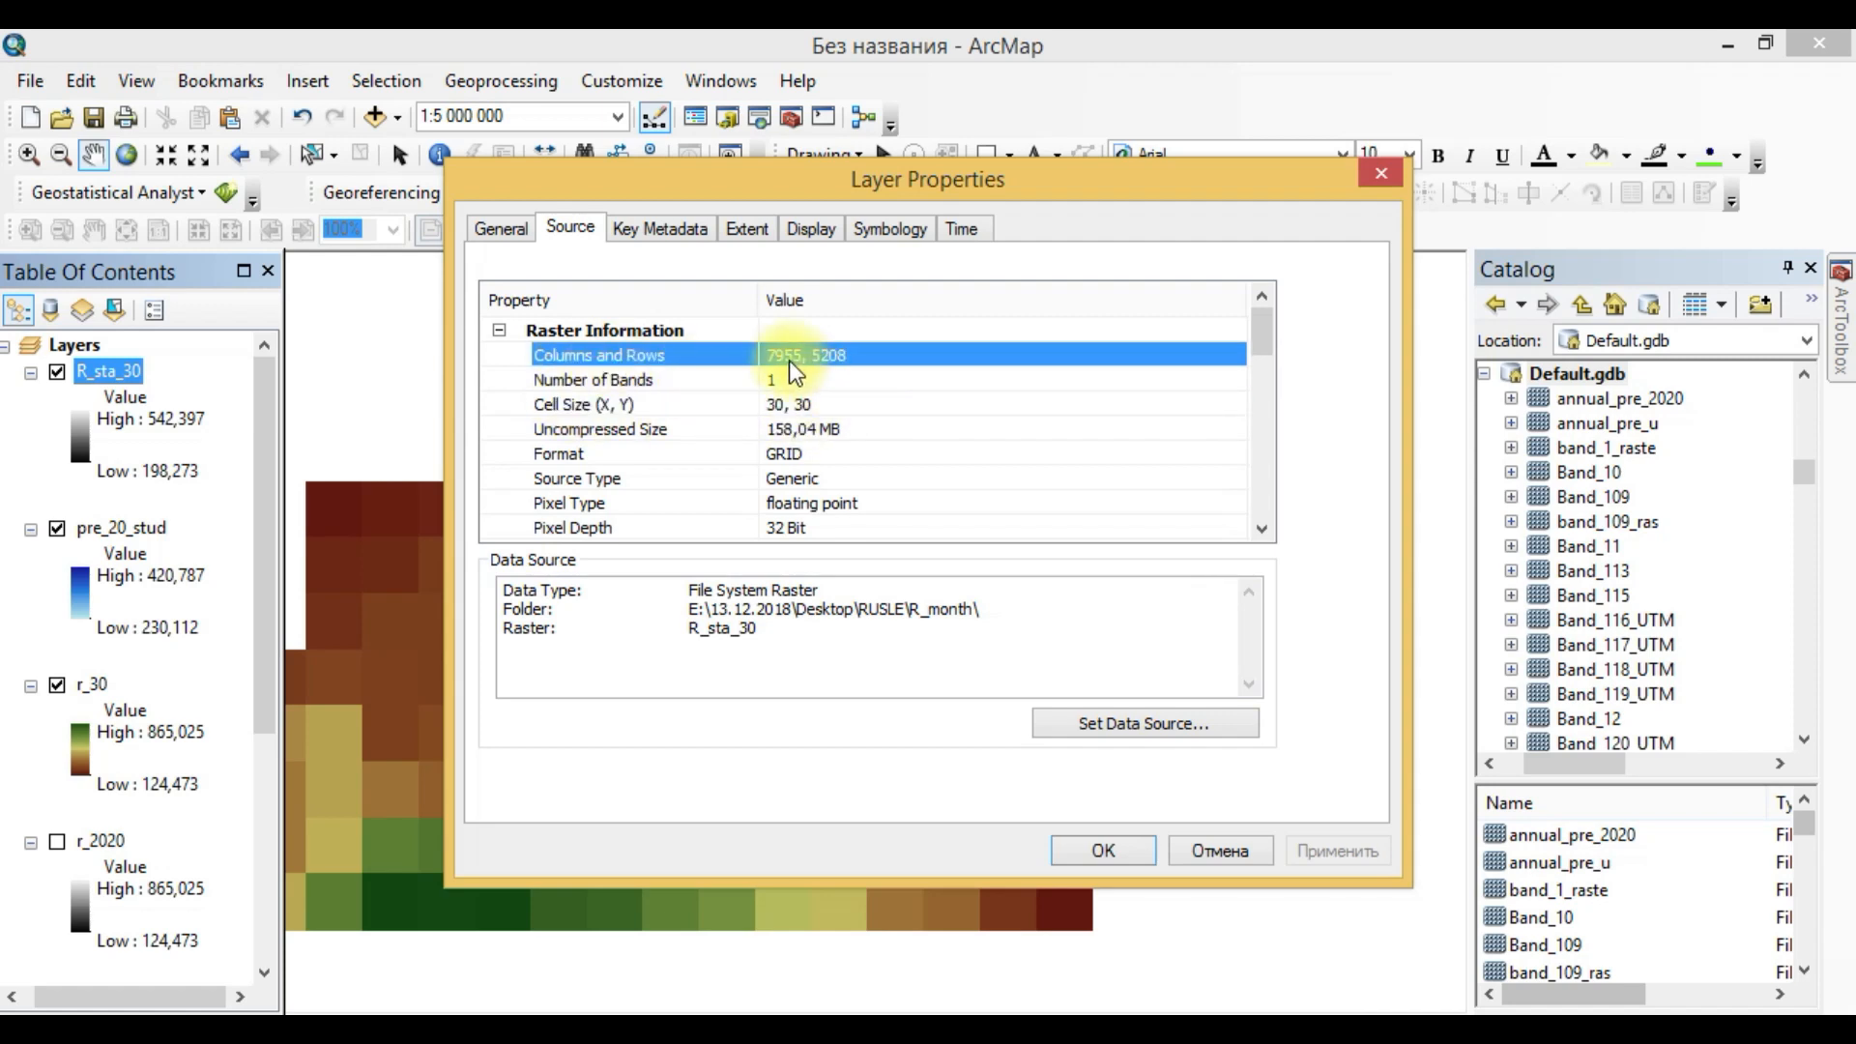
left_click(1382, 176)
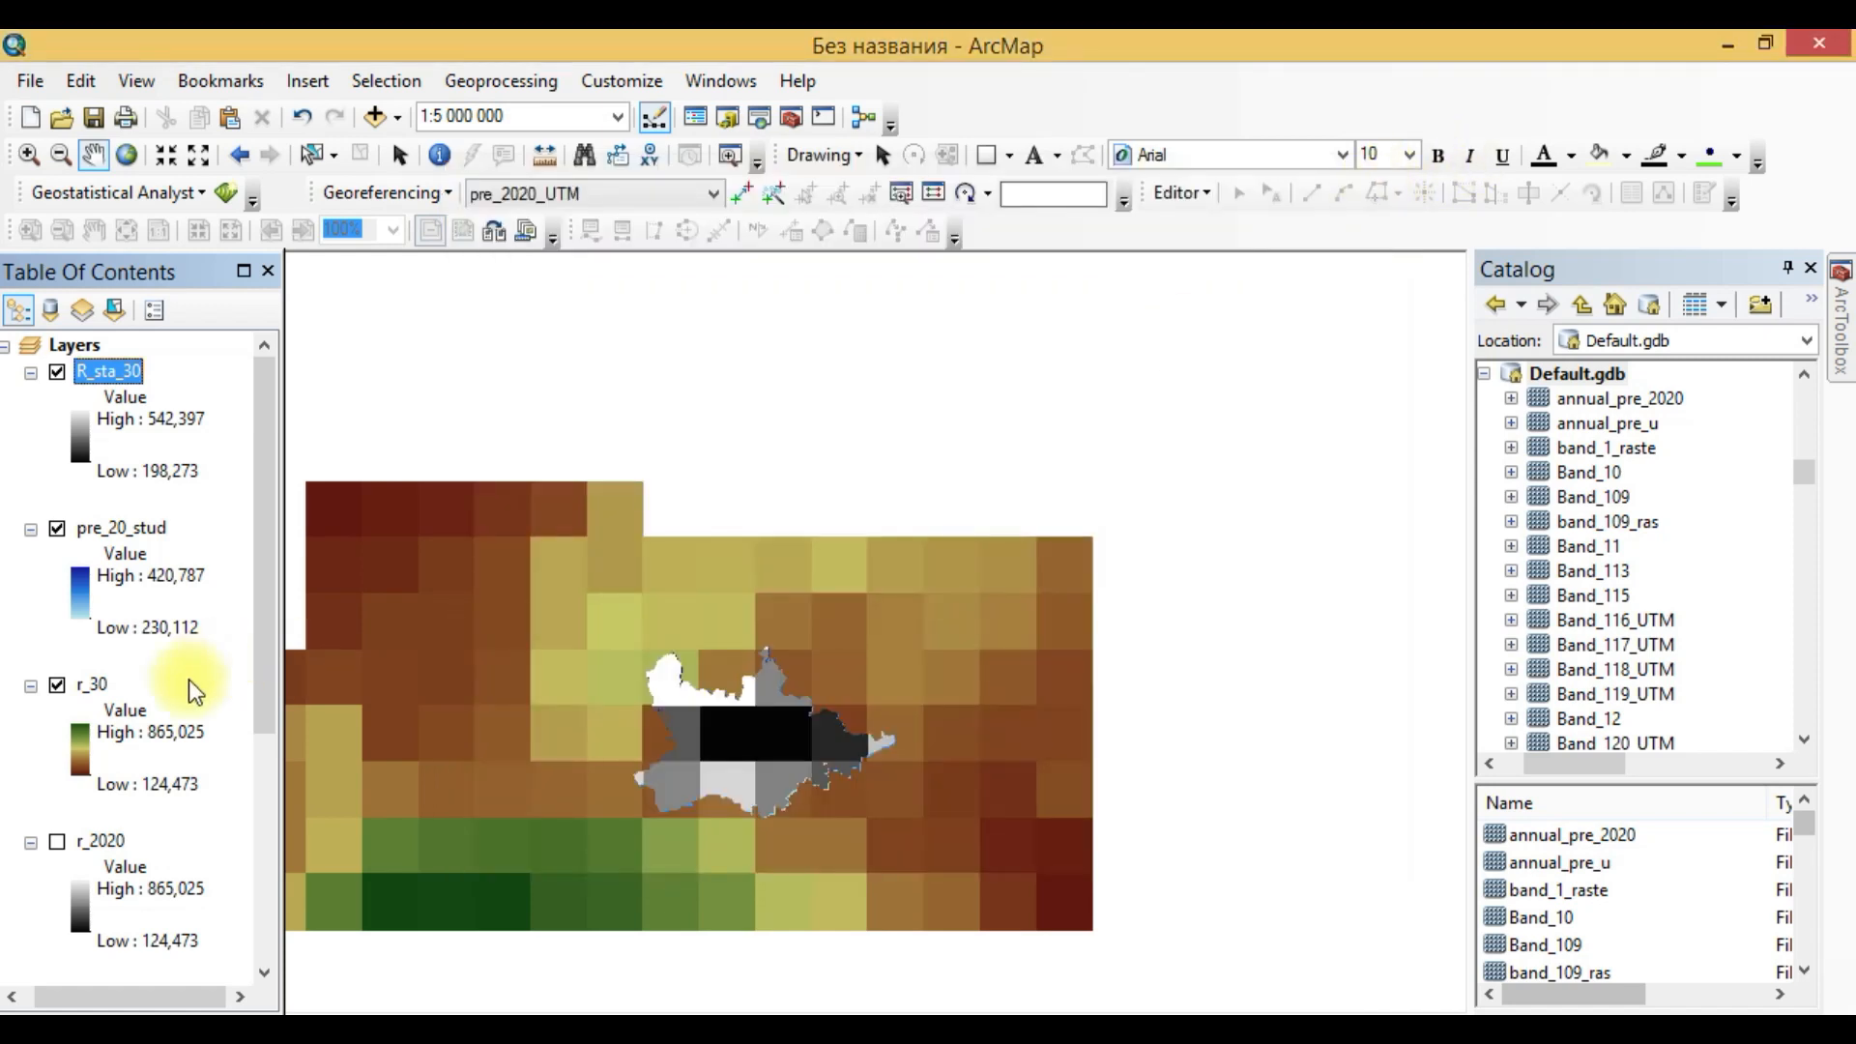
Open the r_2020 layer's properties and check its cell size for comparison with R_sta_30.
right_click(112, 841)
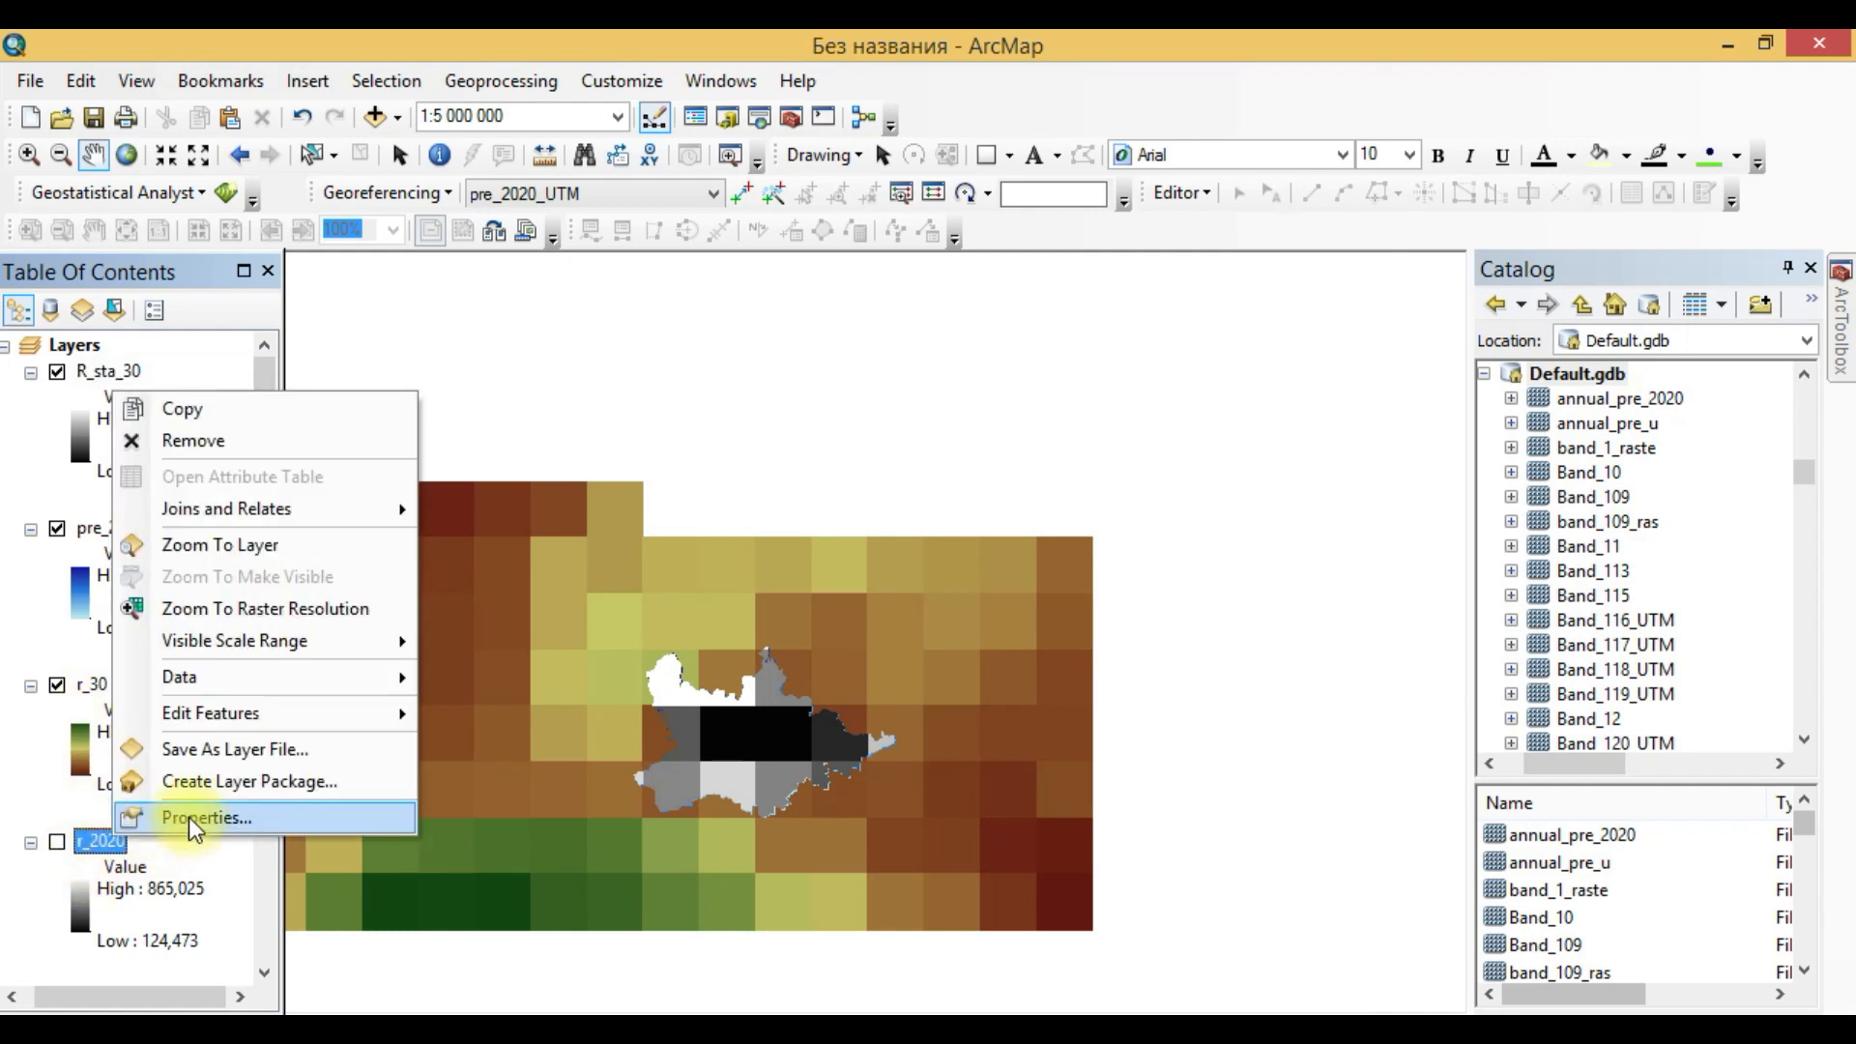
left_click(188, 816)
left_click(630, 404)
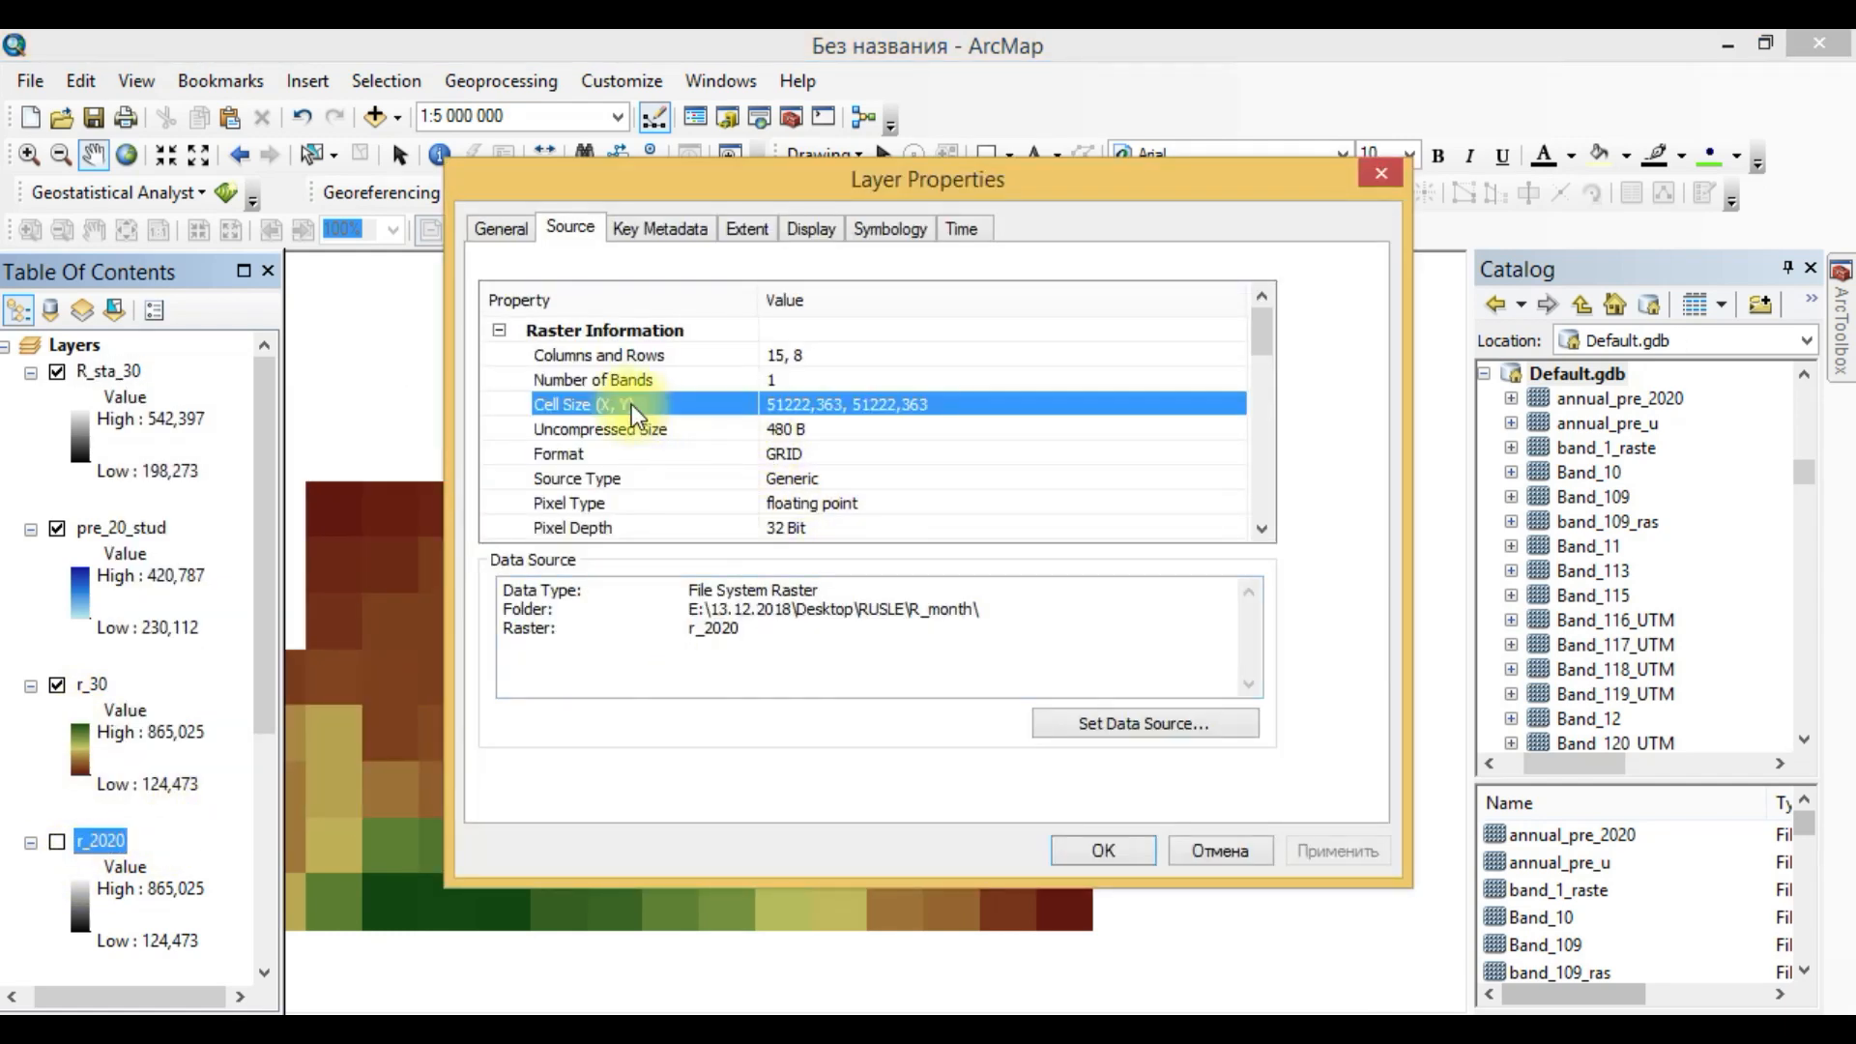
Check the number of columns and rows of the r_2020 layer and close its properties.
left_click(623, 356)
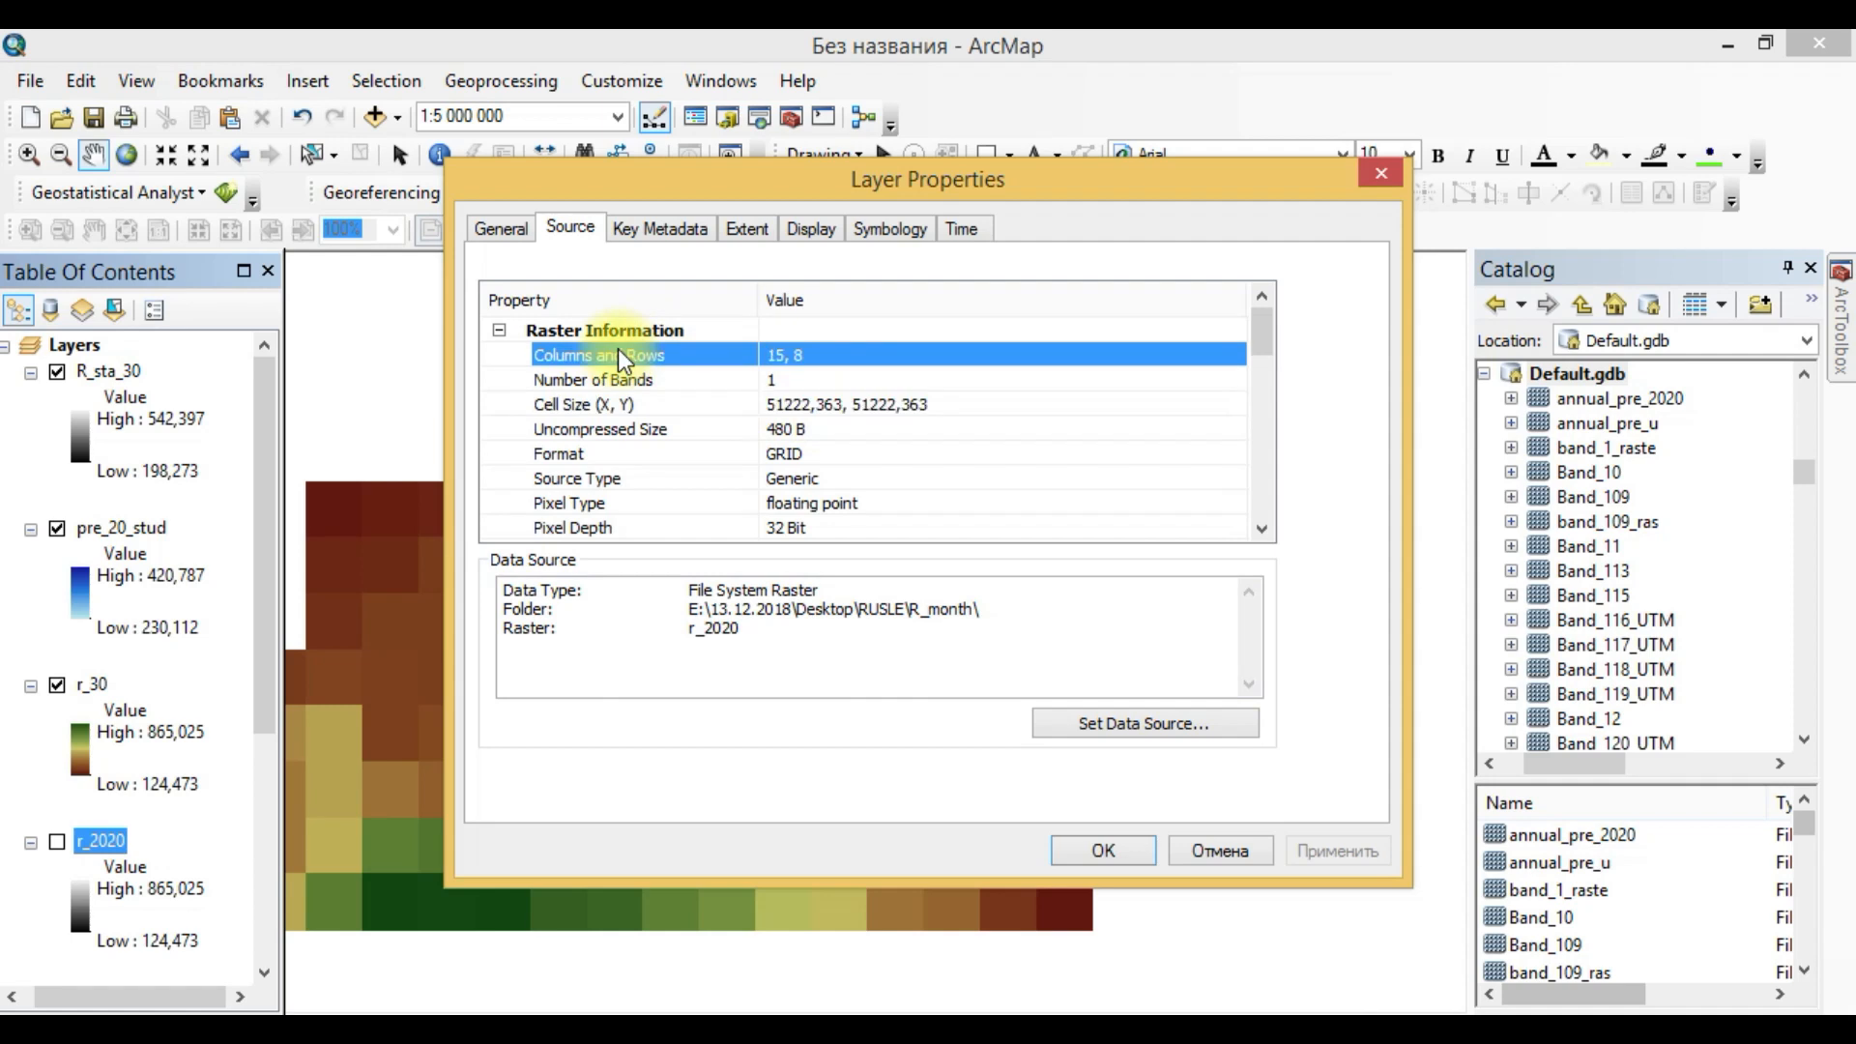
left_click(1367, 170)
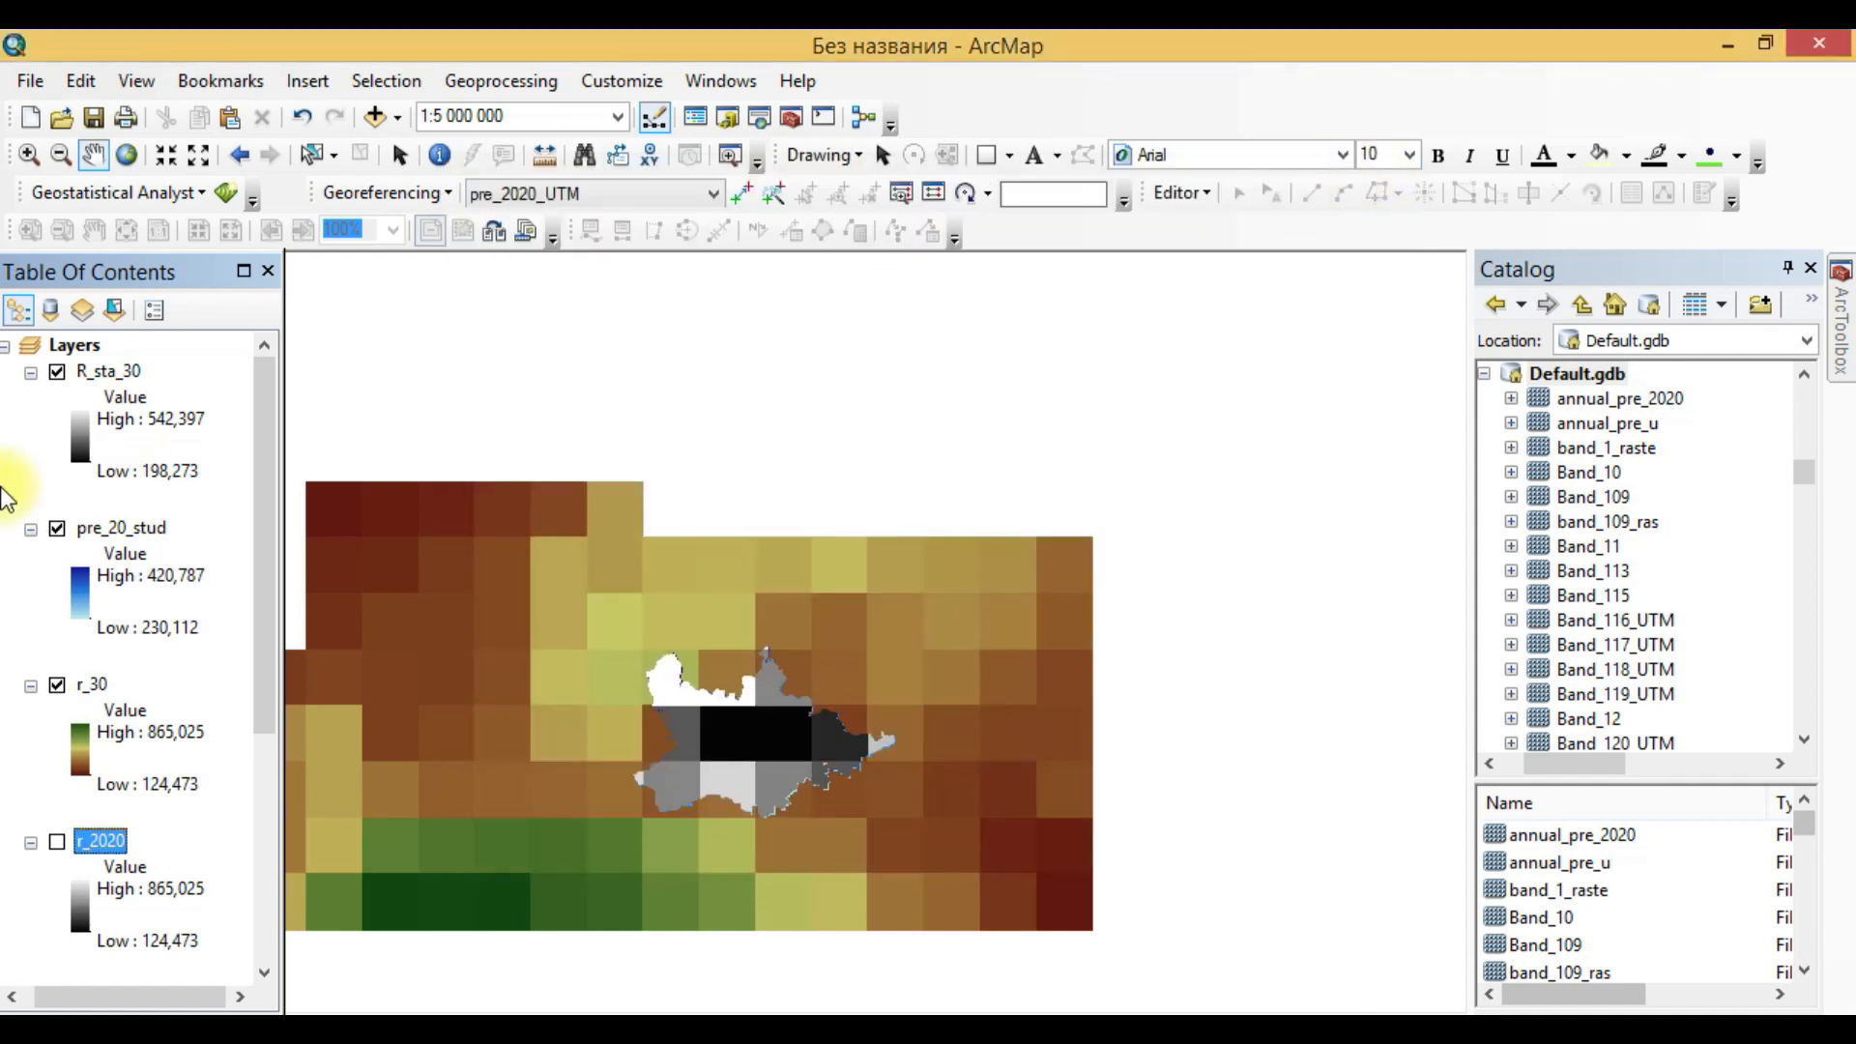
Turn off the pre_20_stud and r_30 layers and give R_sta_30 a purple-yellow-green color ramp.
left_click(58, 528)
left_click(58, 685)
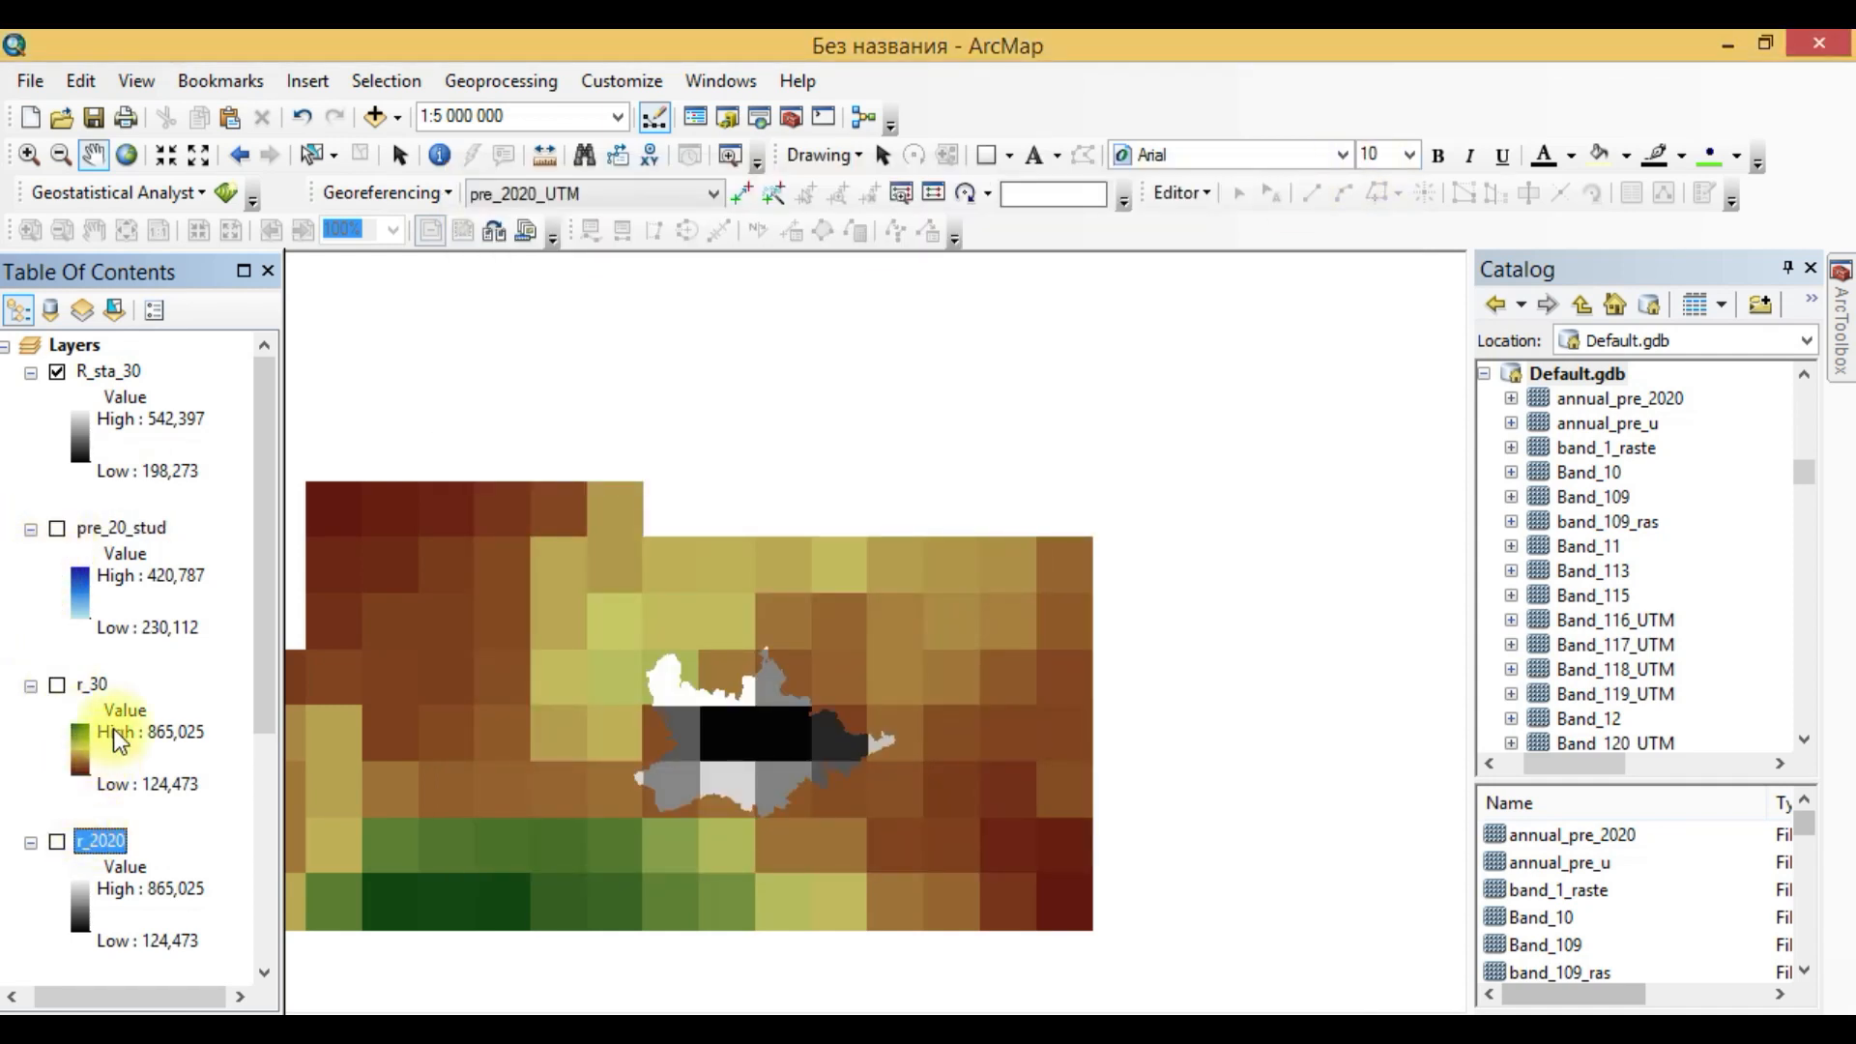
left_click(80, 430)
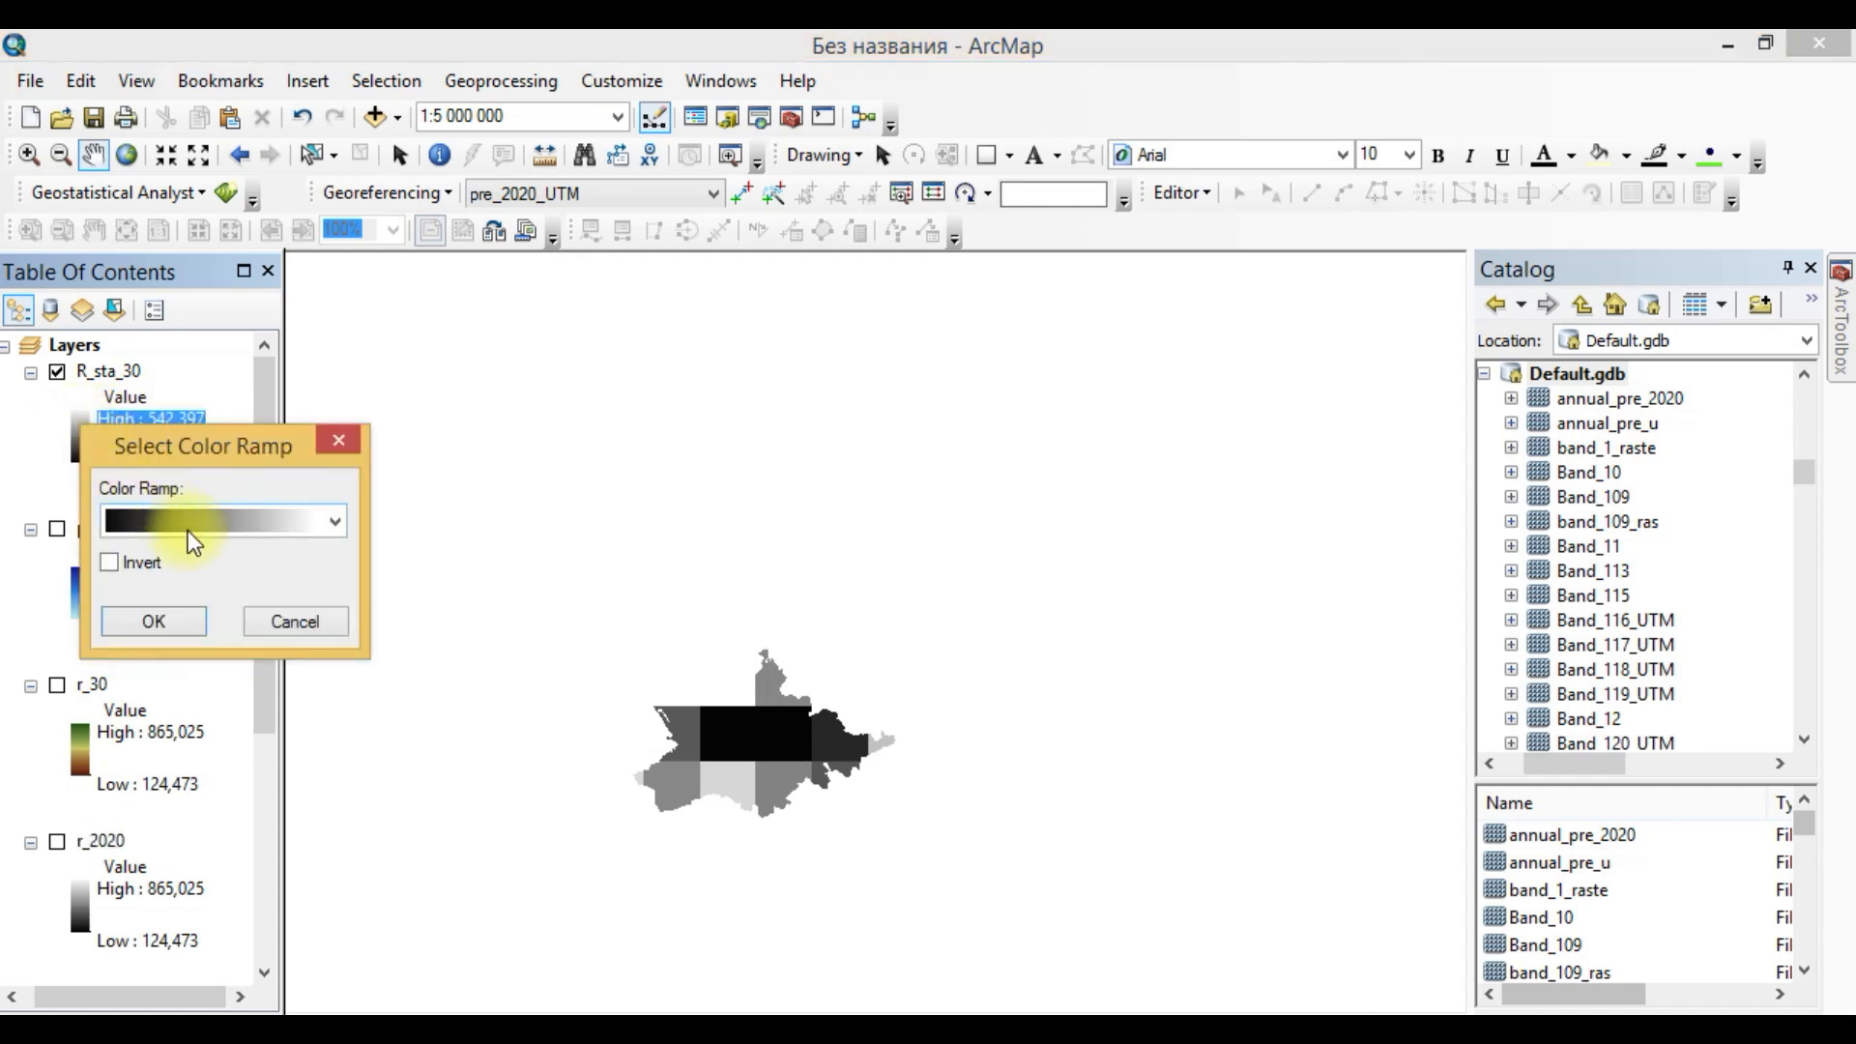
left_click(199, 522)
left_click(240, 508)
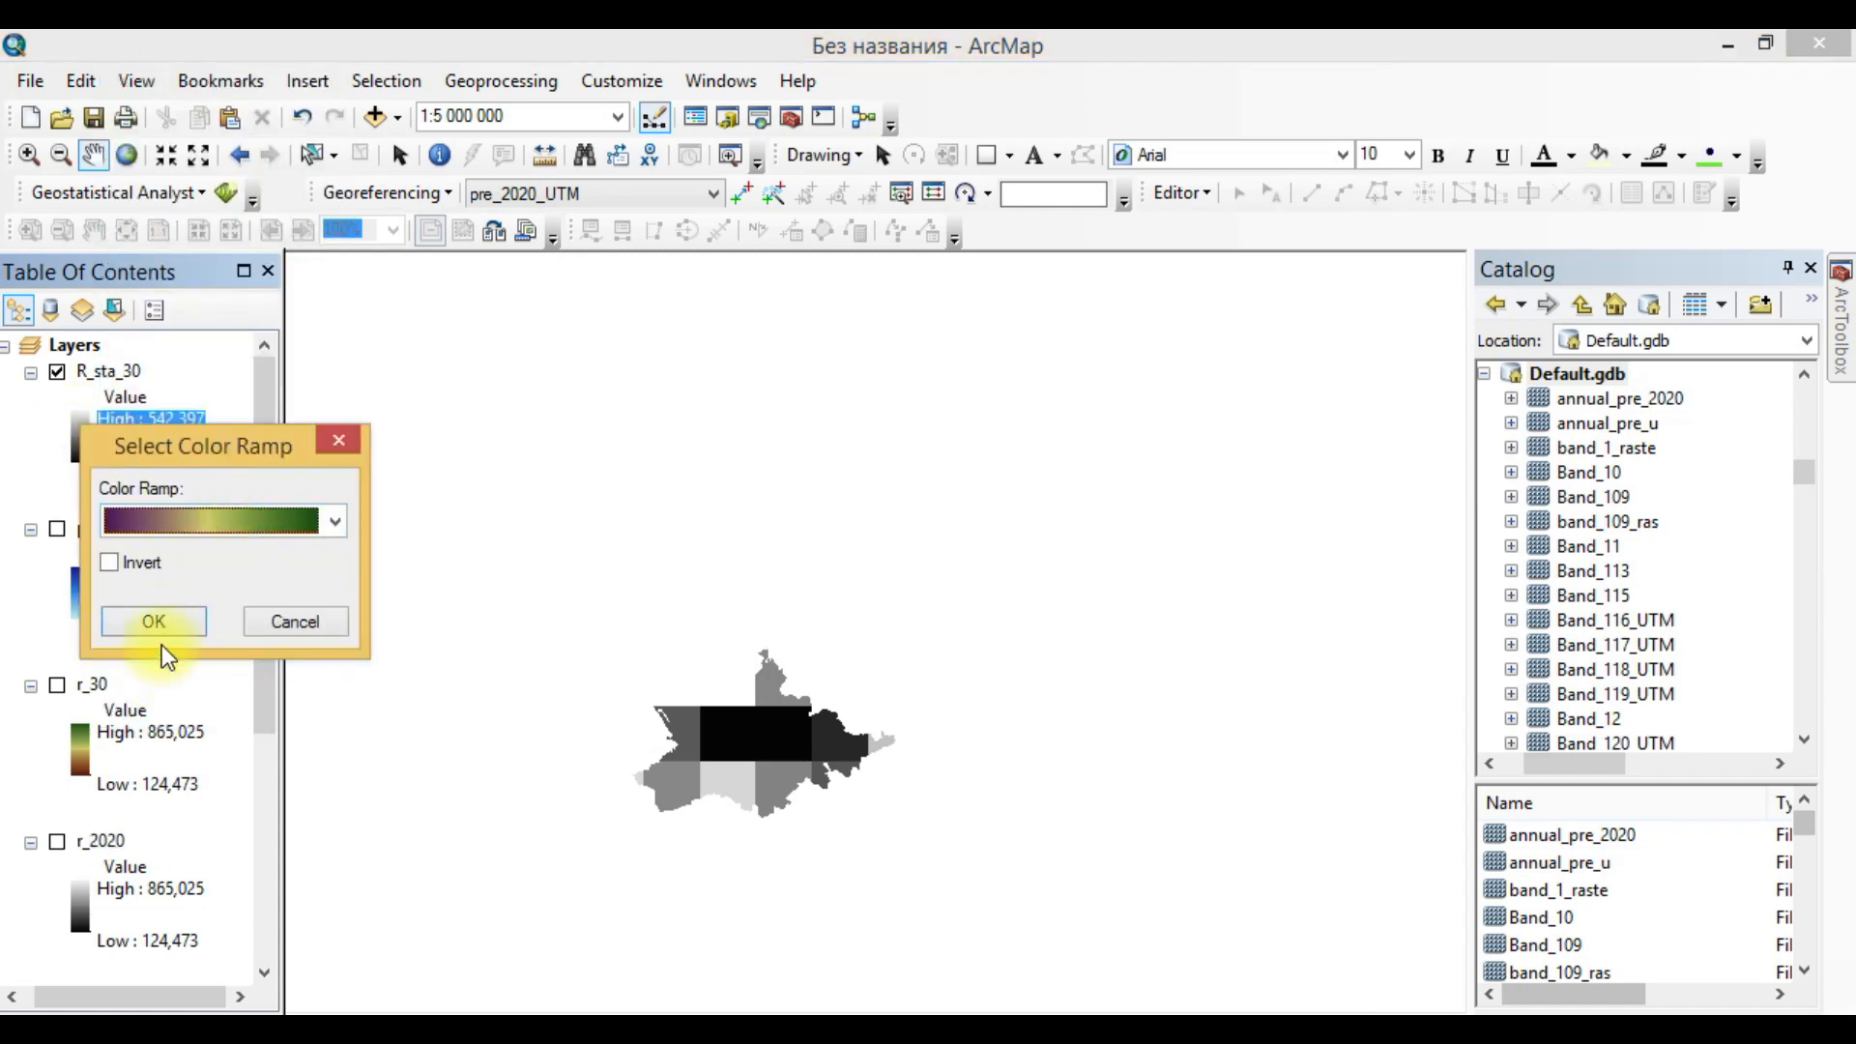
left_click(155, 622)
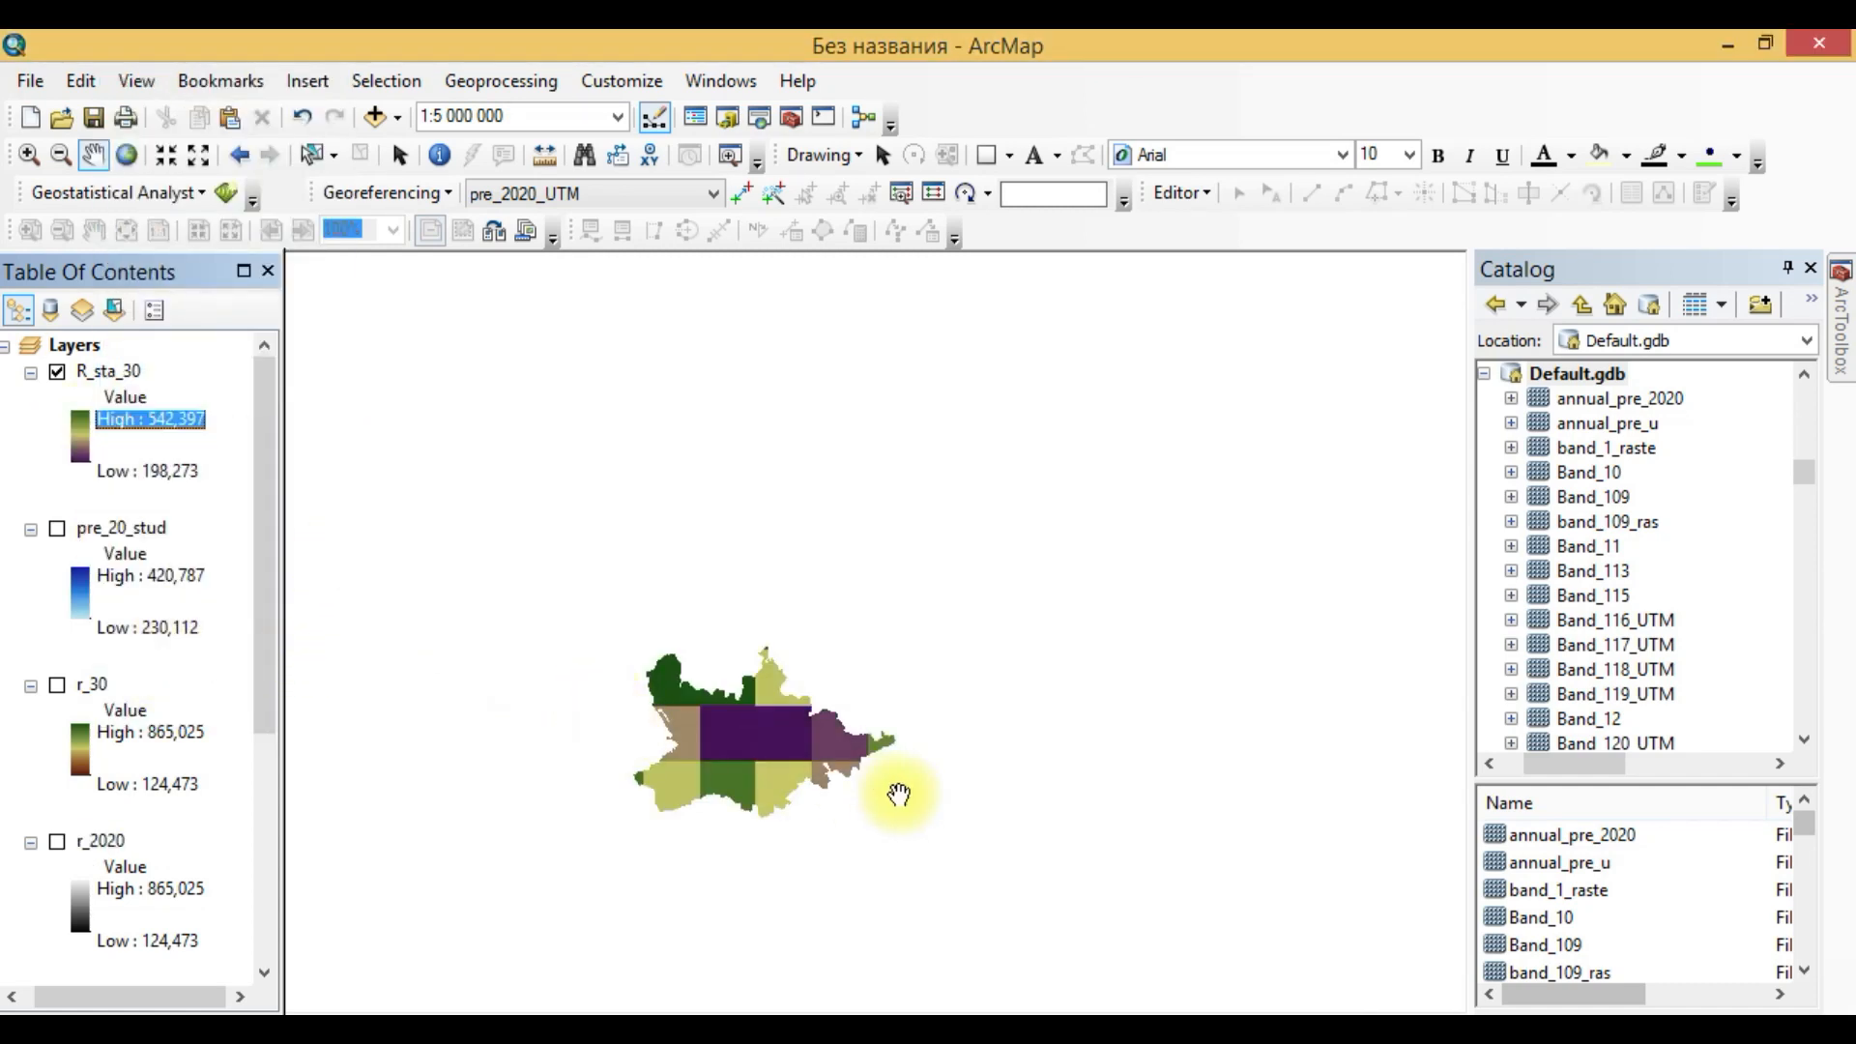
scroll(875, 781, "up", 2)
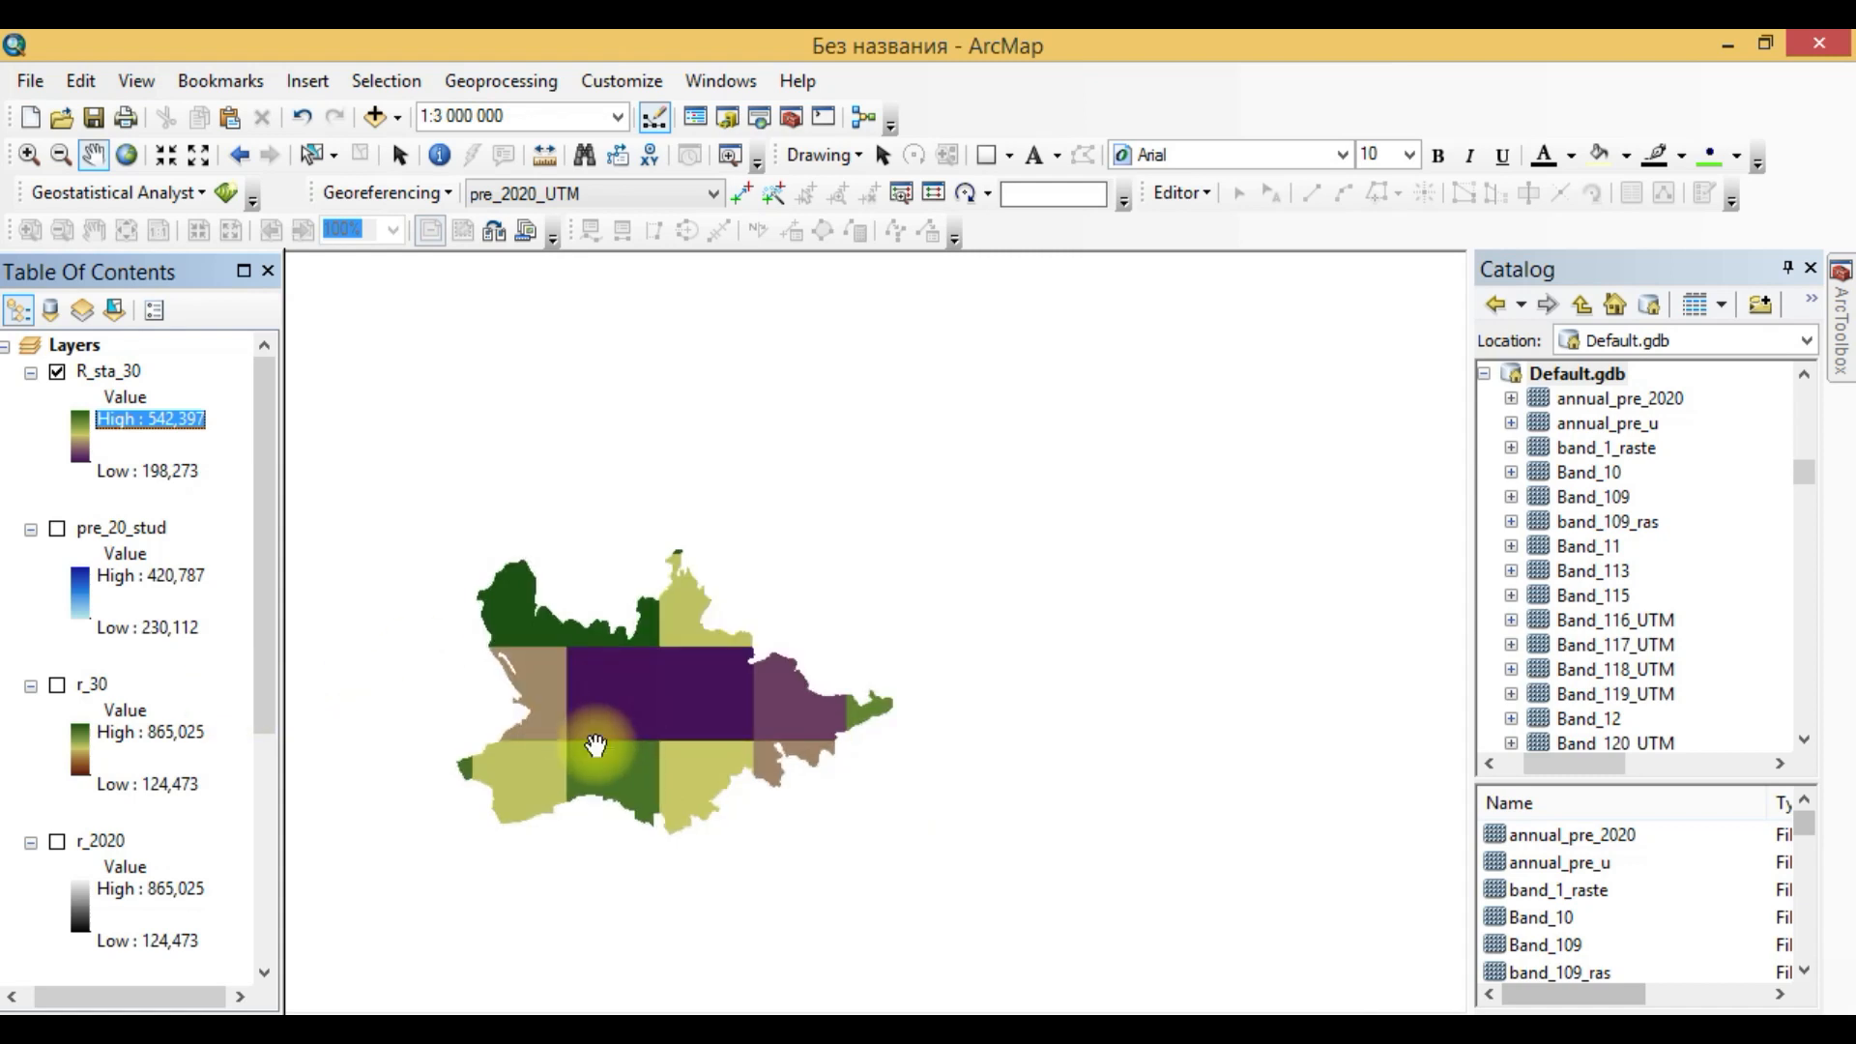
left_click_drag(622, 757, 887, 760)
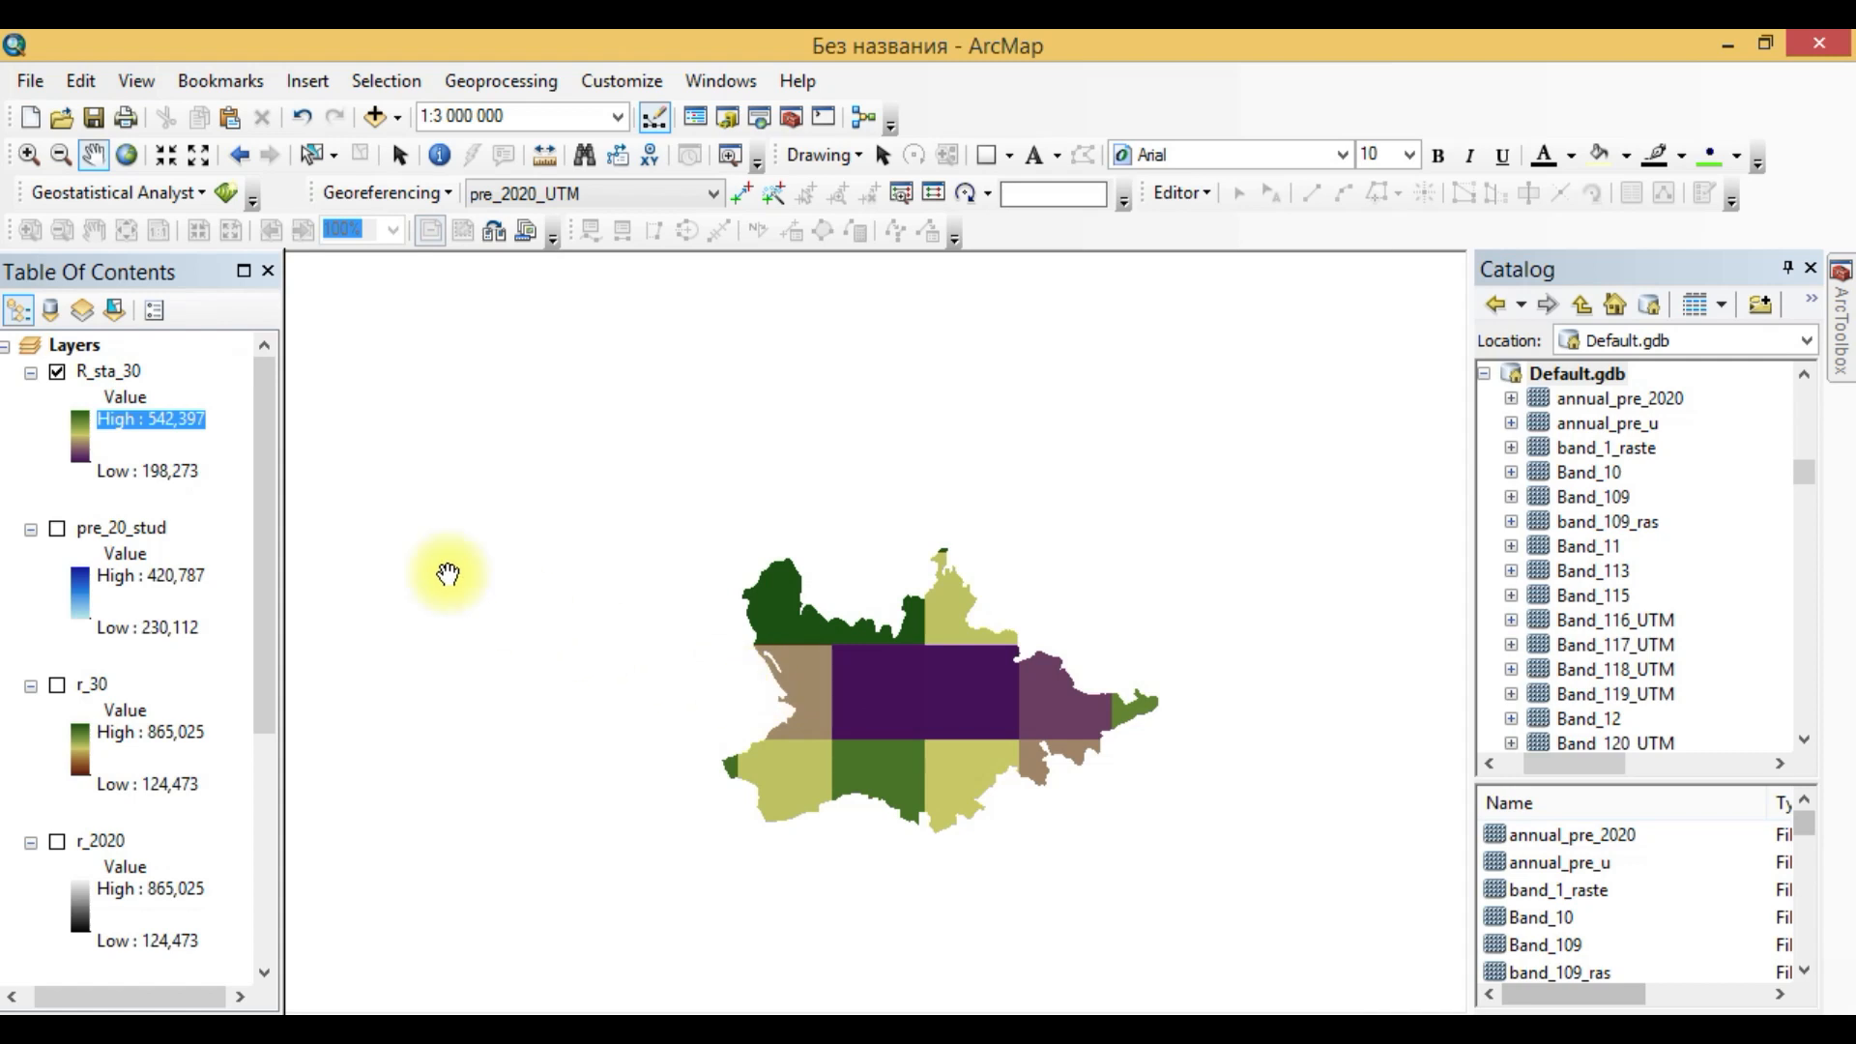
Check the raster information and XY coordinate system in the R_sta_30 layer's source properties.
right_click(122, 377)
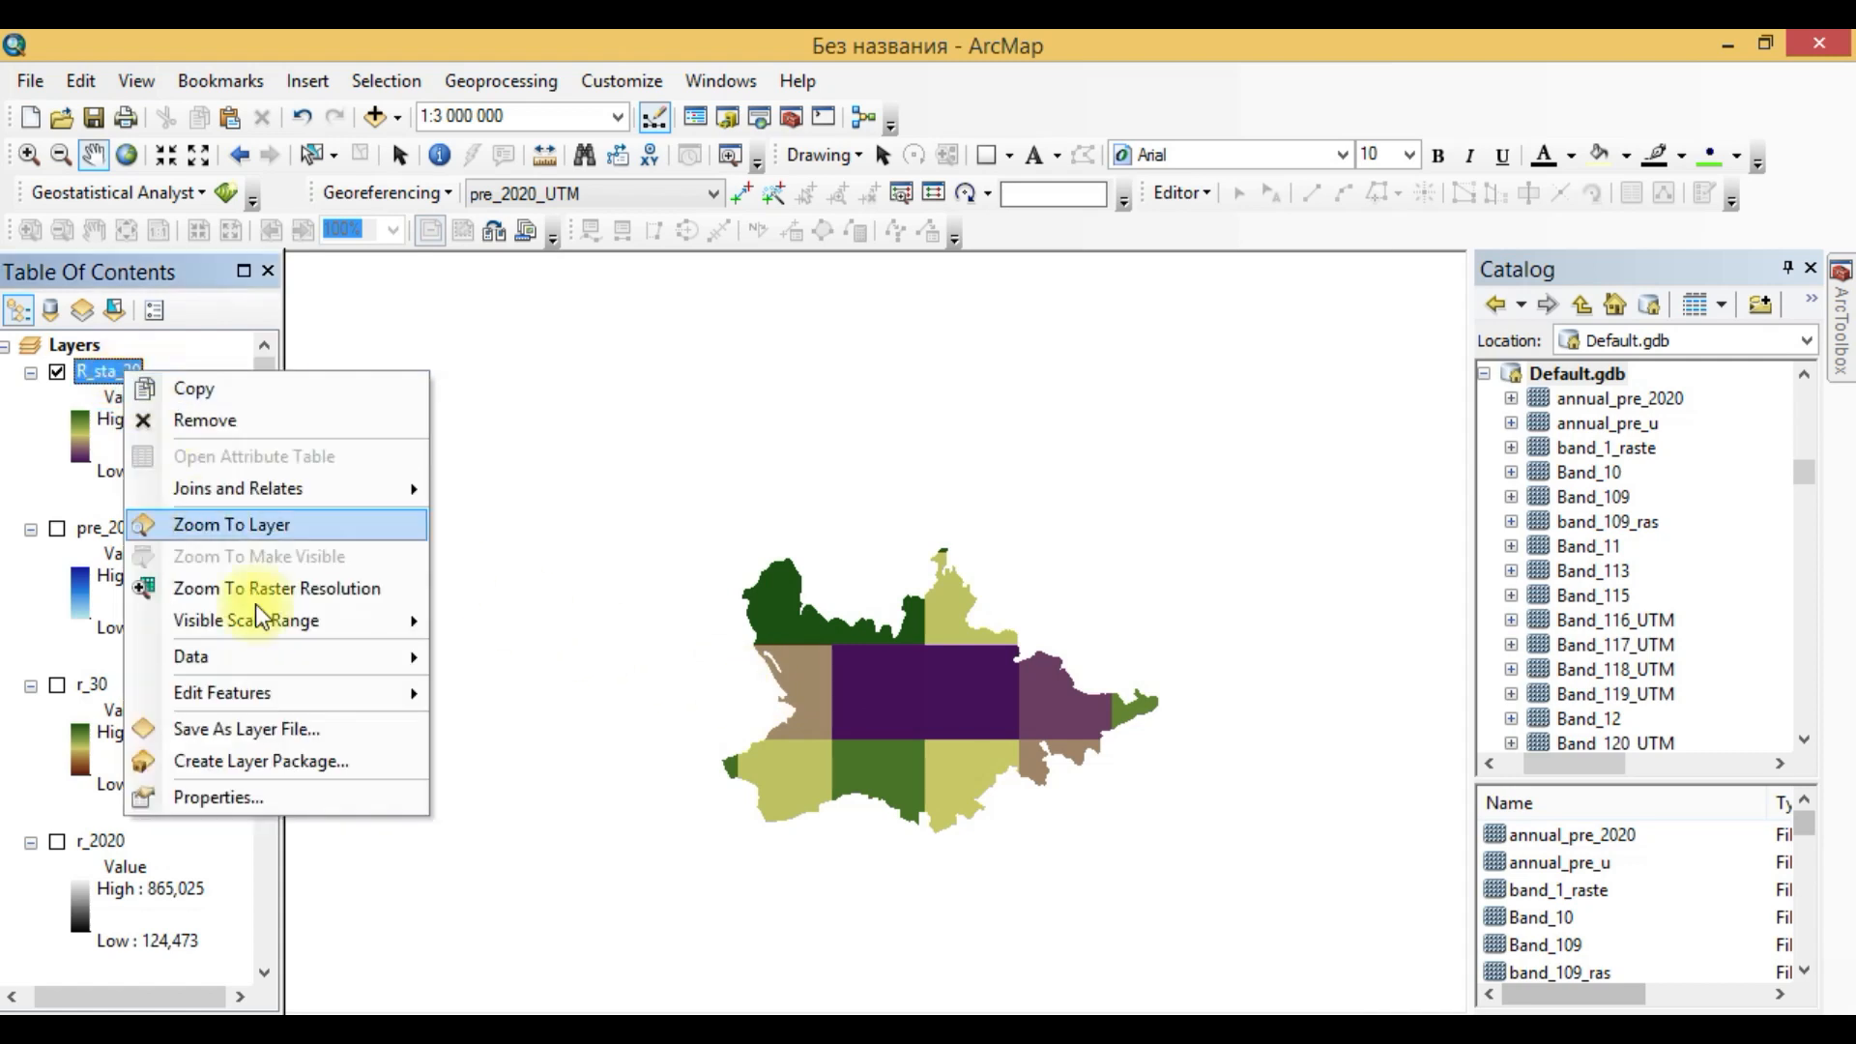
left_click(286, 804)
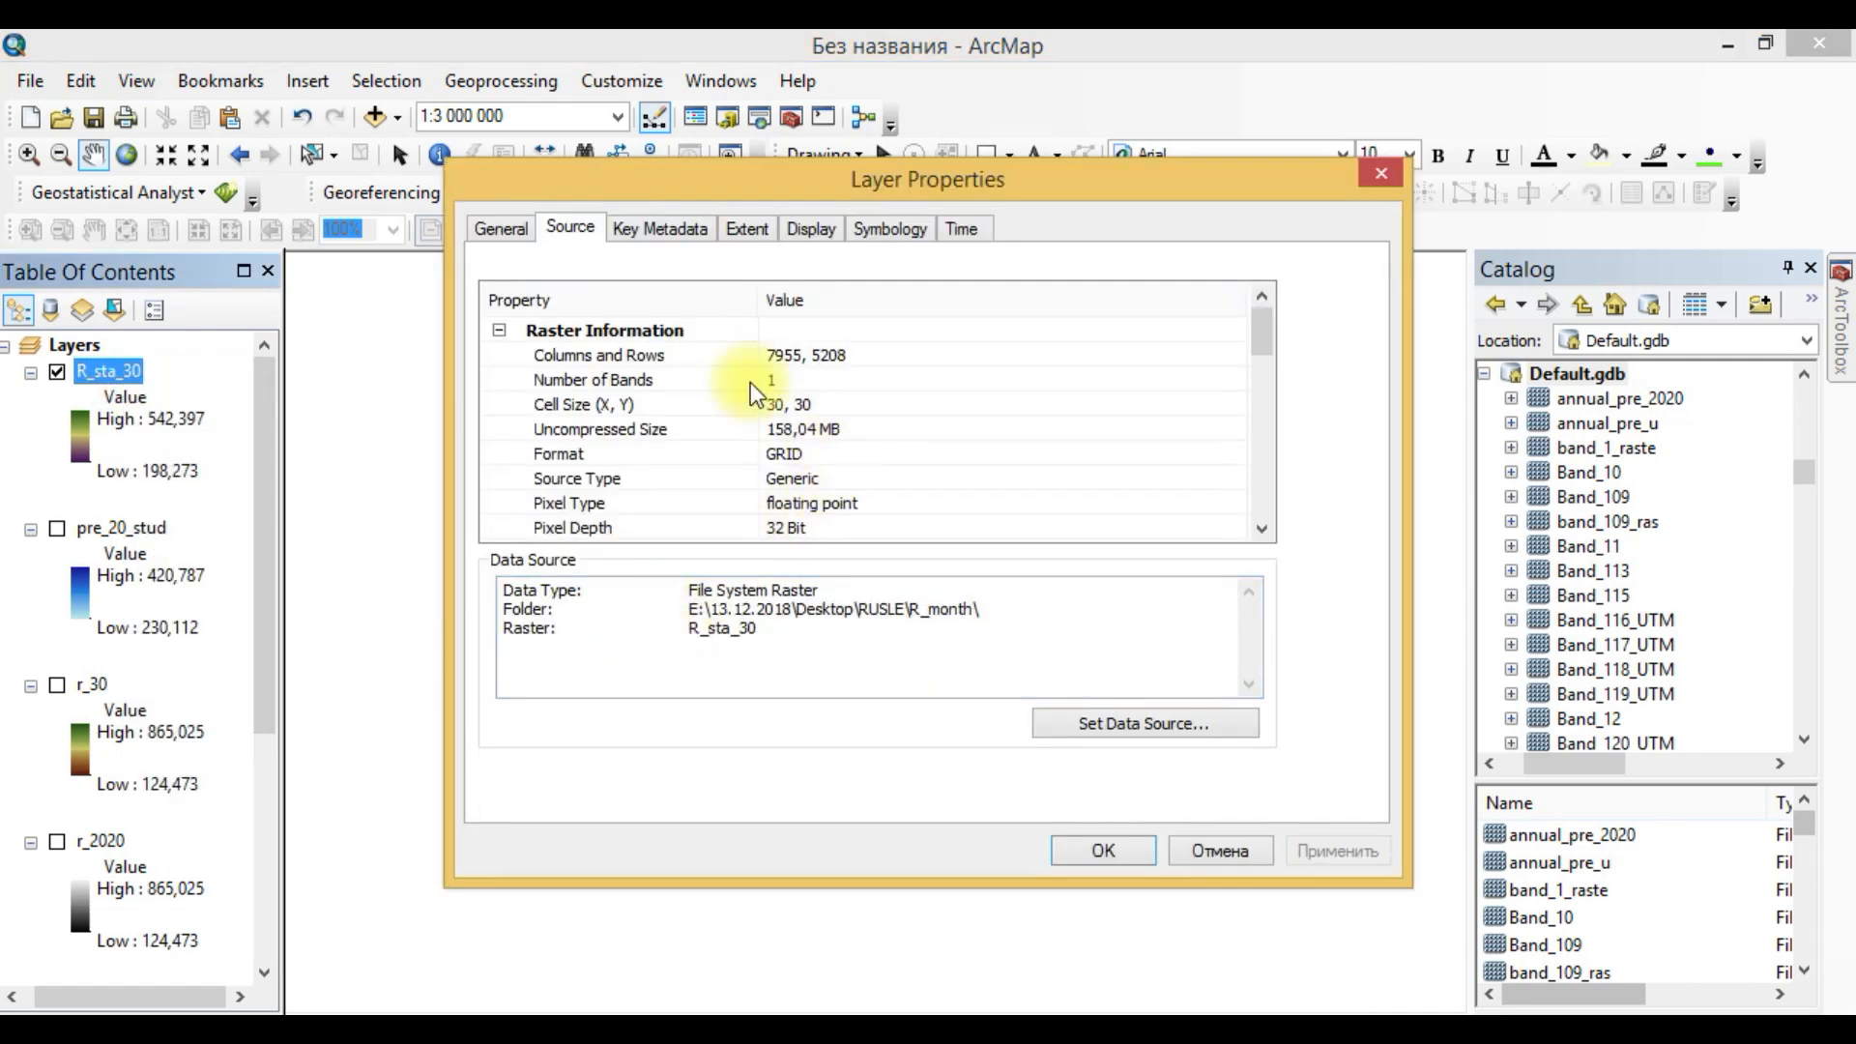
left_click_drag(1262, 317, 1241, 415)
left_click(1024, 404)
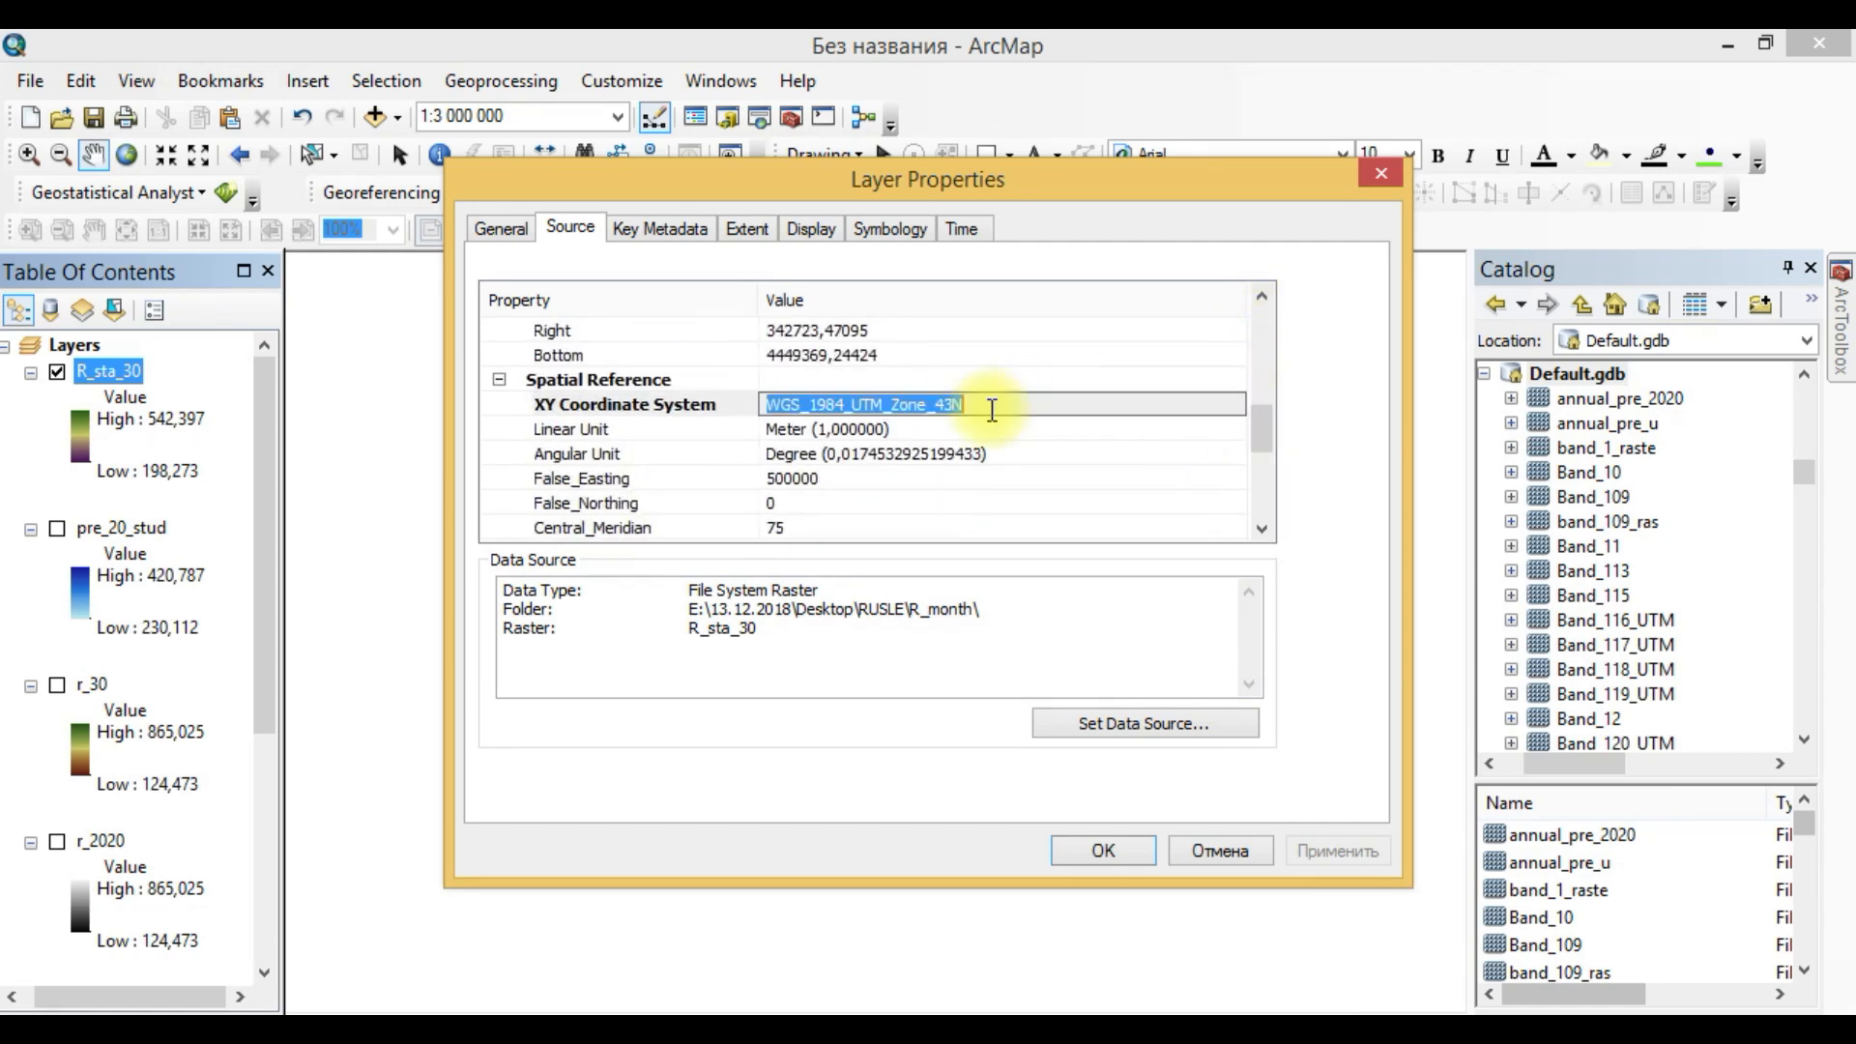
left_click(1082, 851)
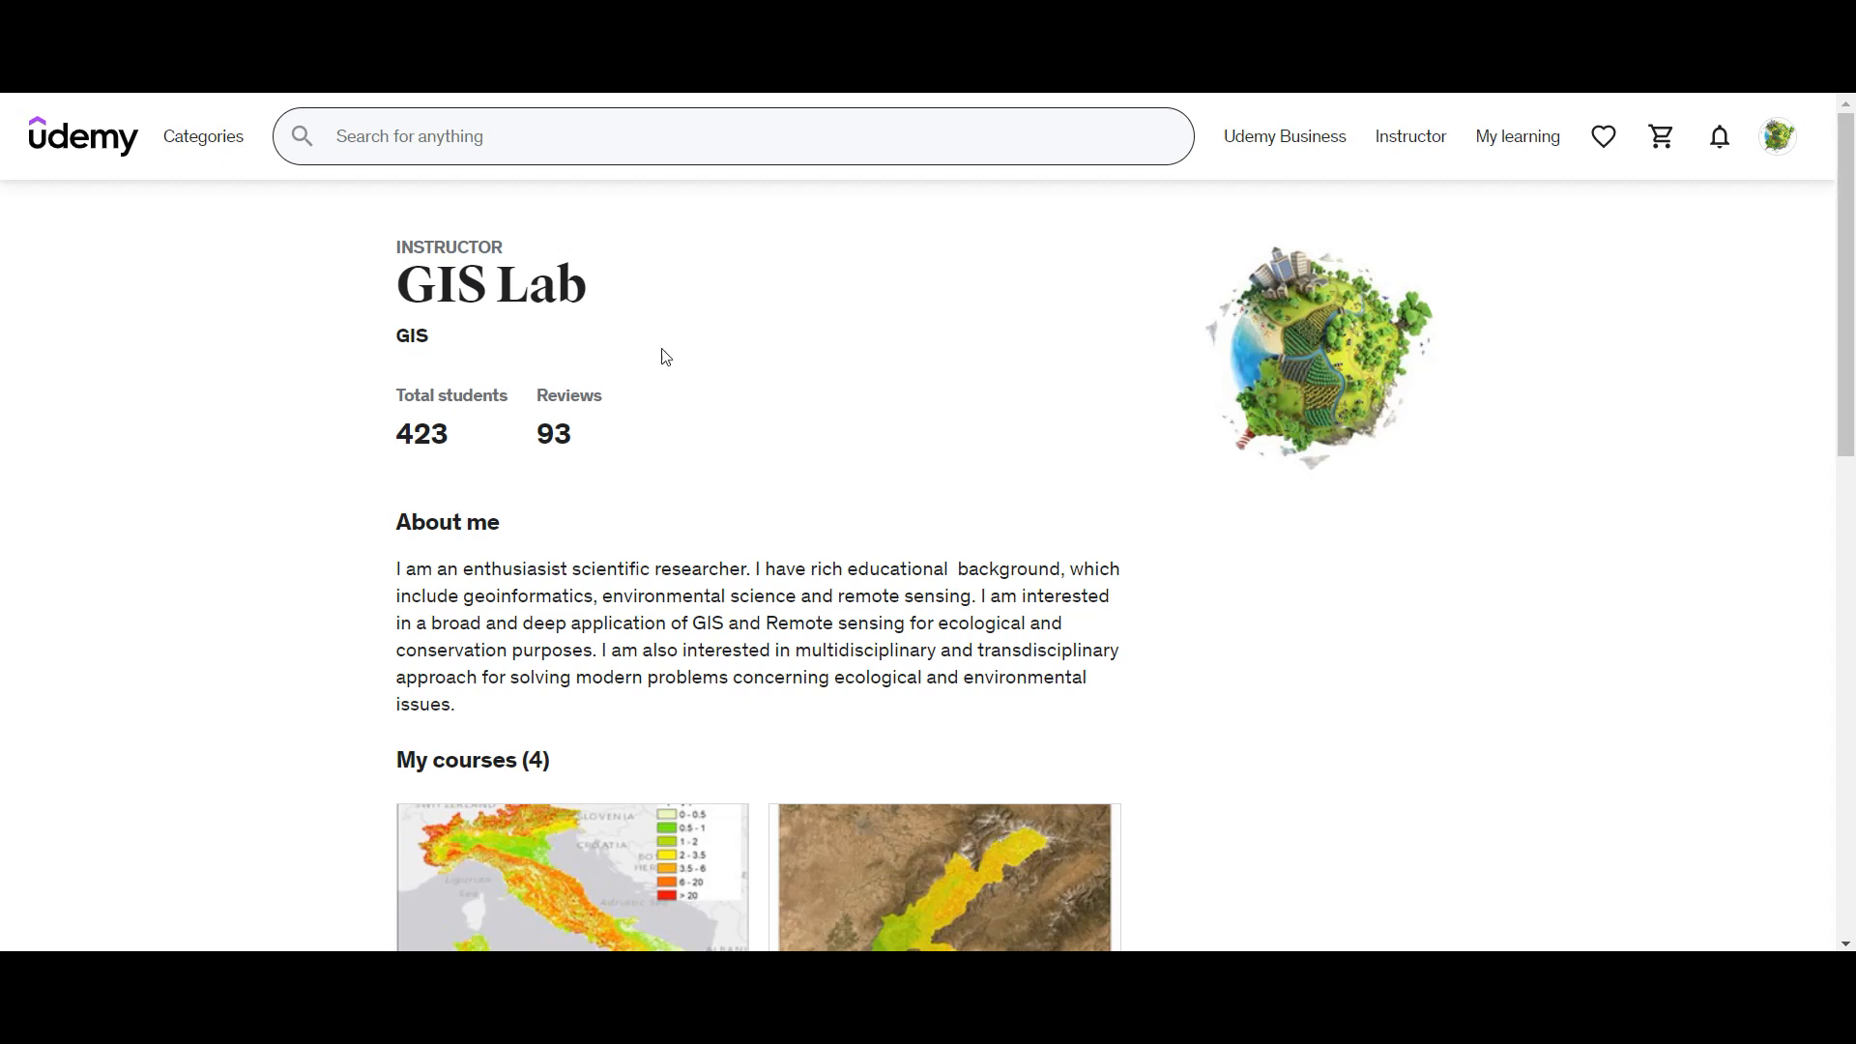
Look through the courses listed on the GIS Lab instructor page on Udemy.
scroll(1145, 562, "down", 3)
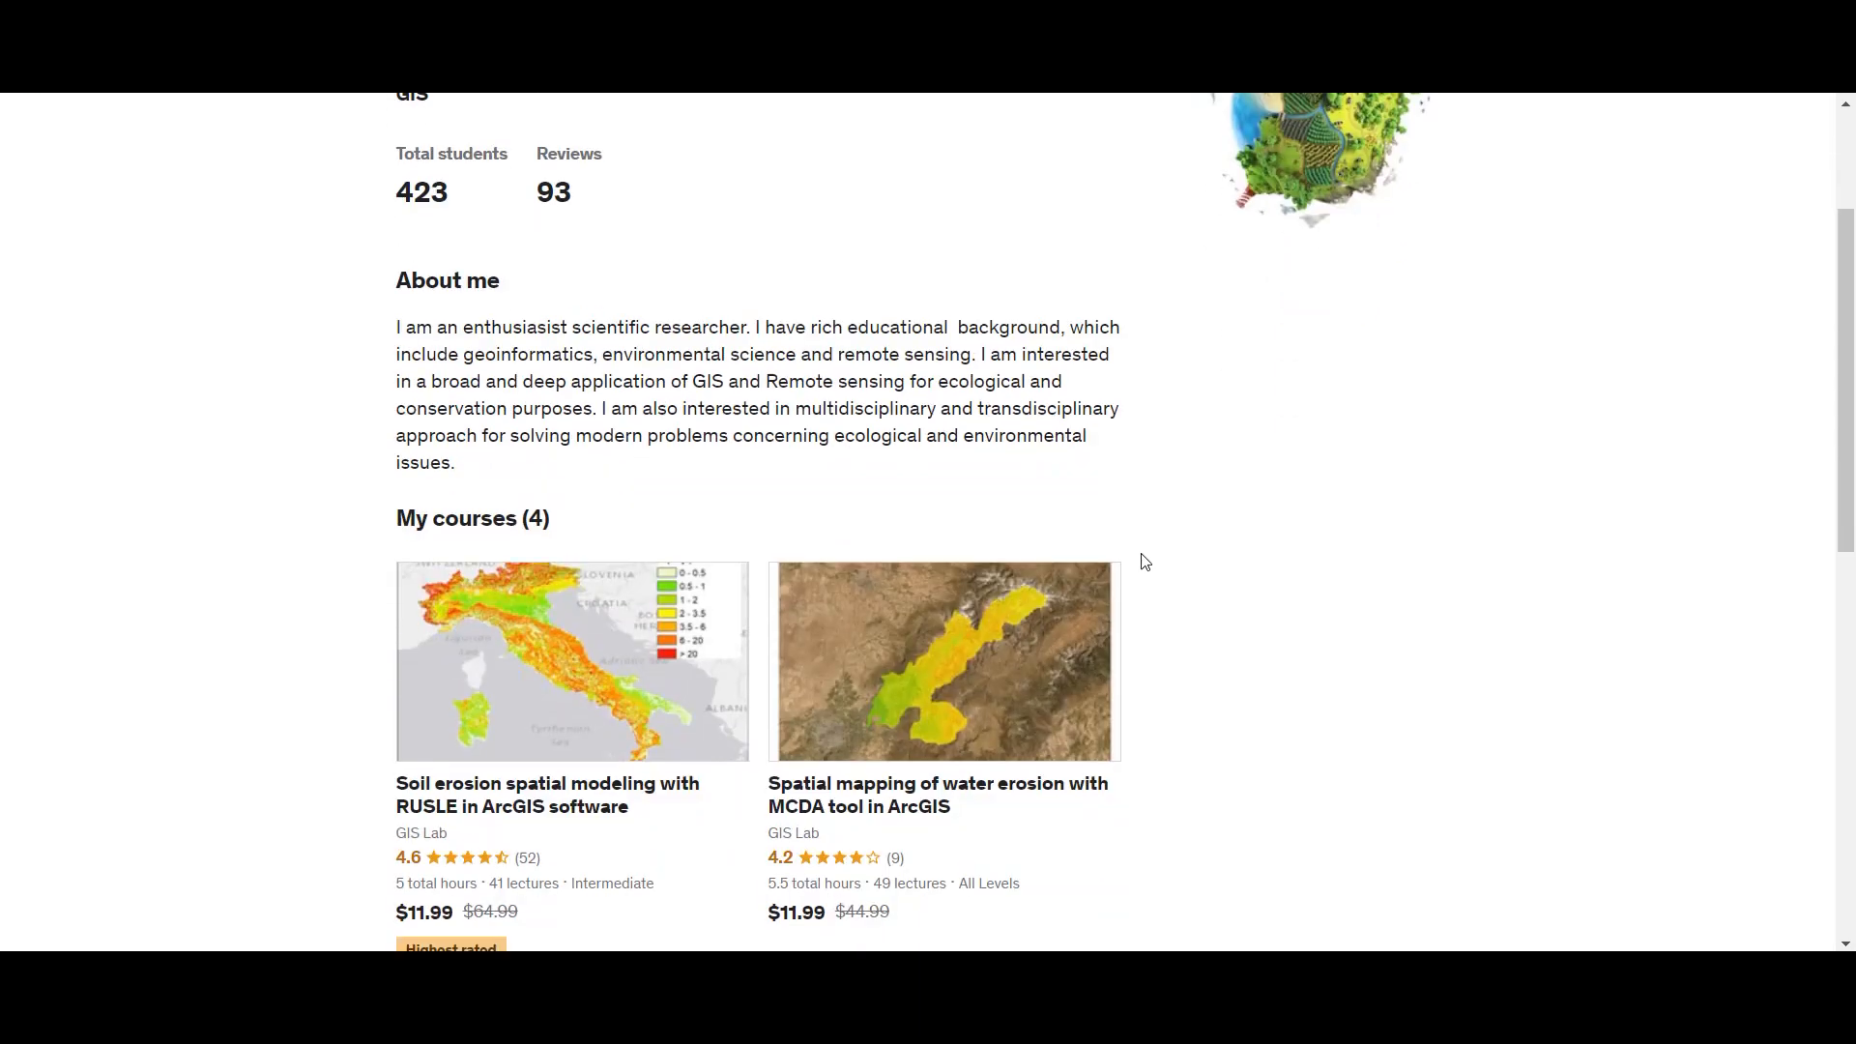
scroll(1236, 567, "down", 1)
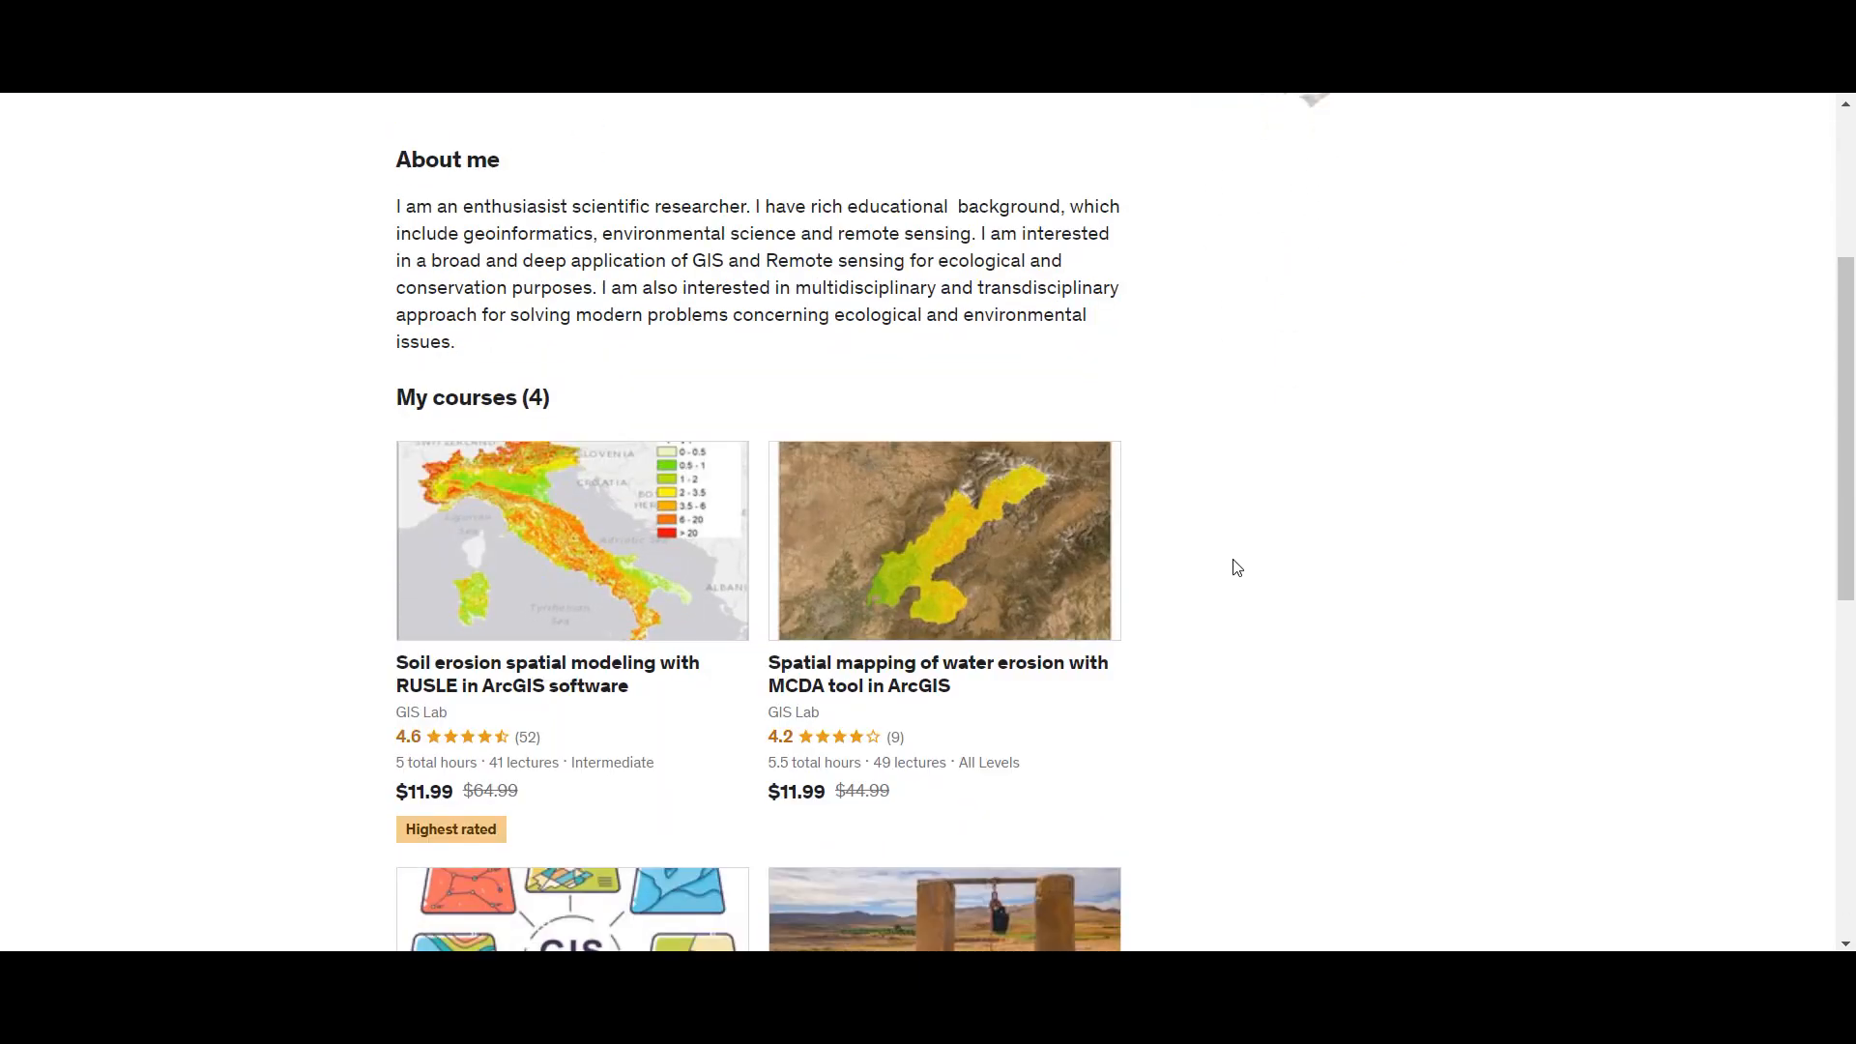
scroll(1237, 567, "down", 1)
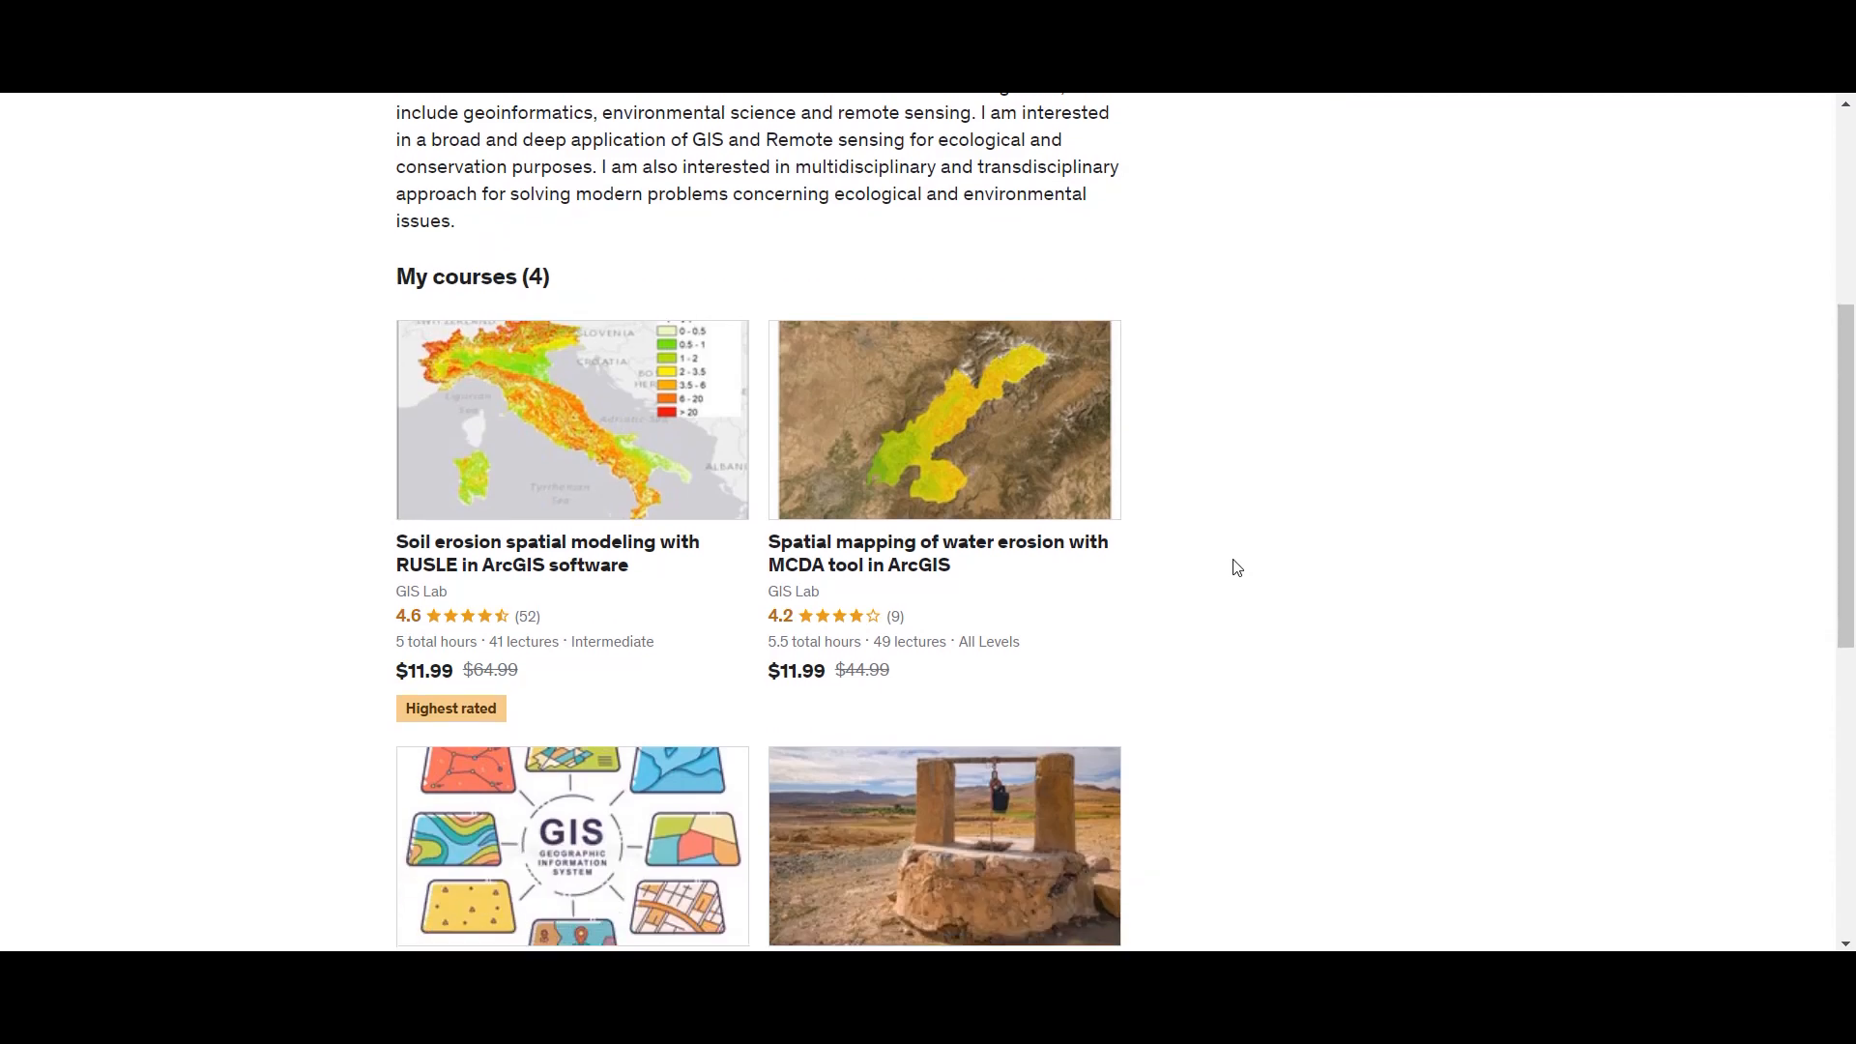
scroll(1237, 567, "up", 3)
scroll(1237, 567, "down", 2)
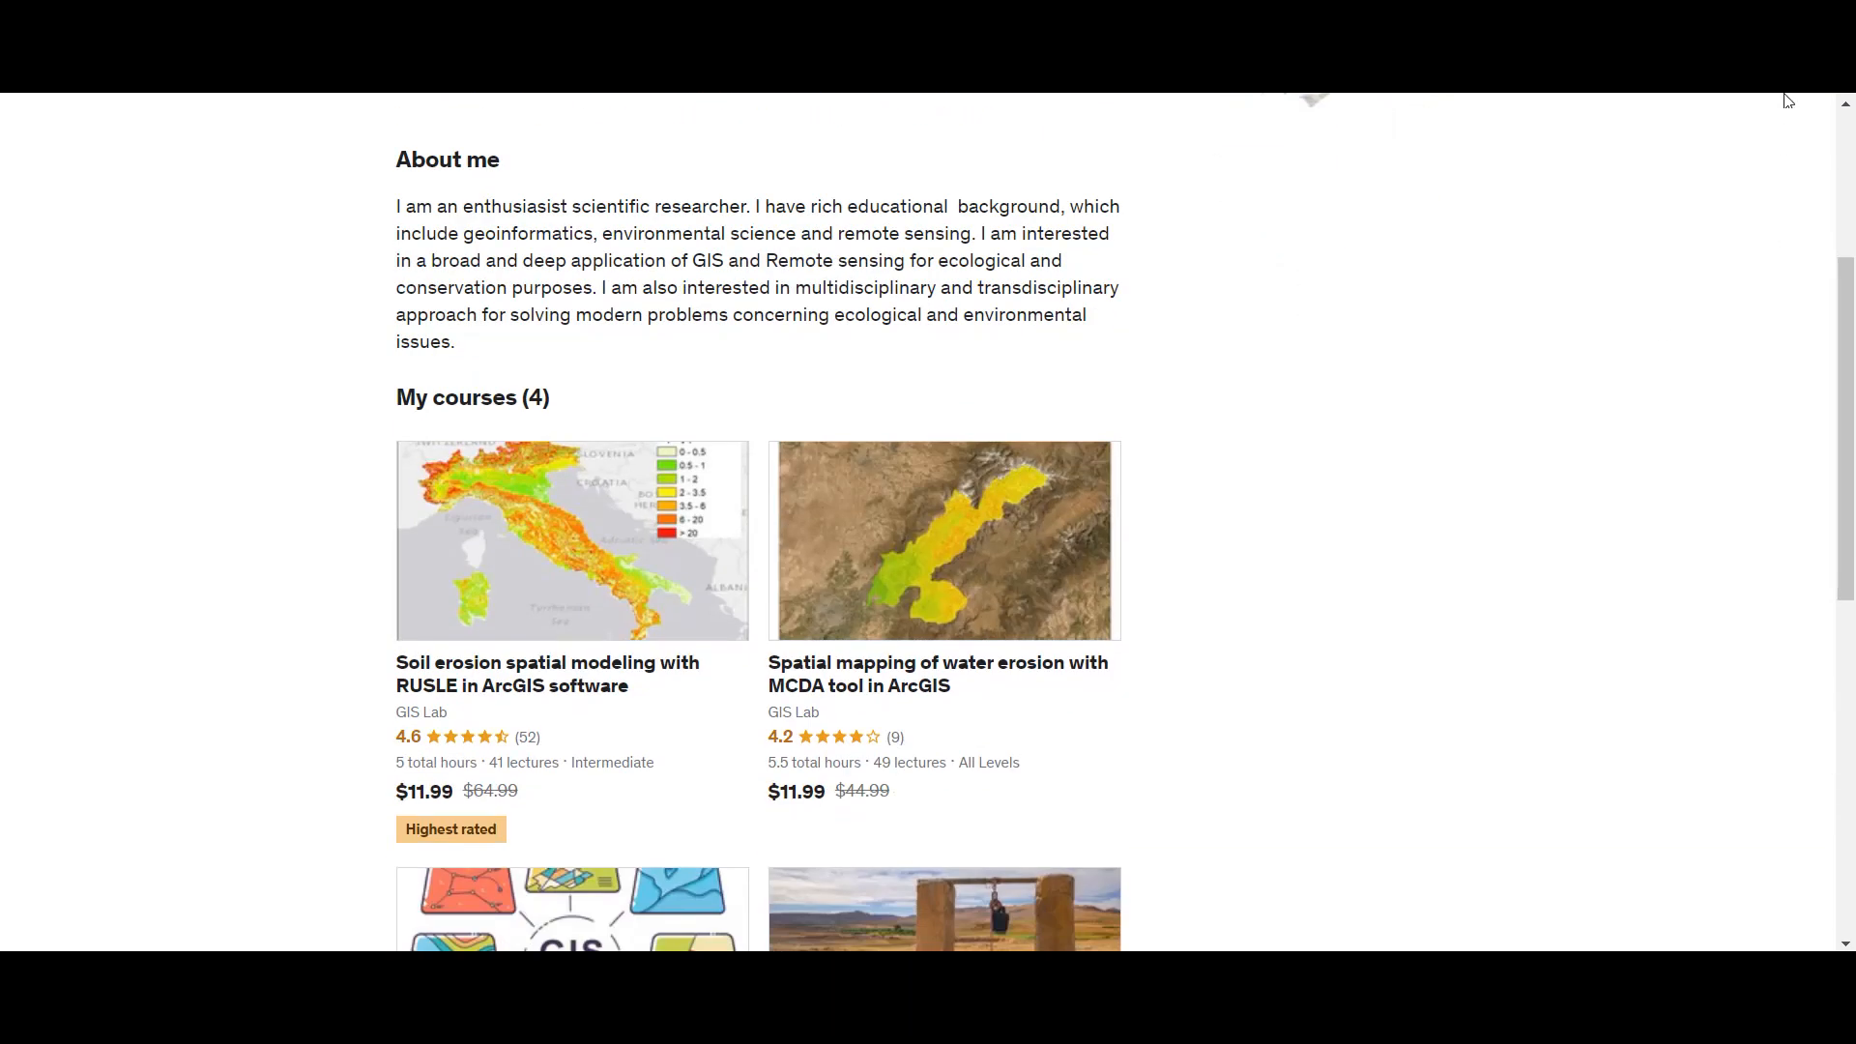